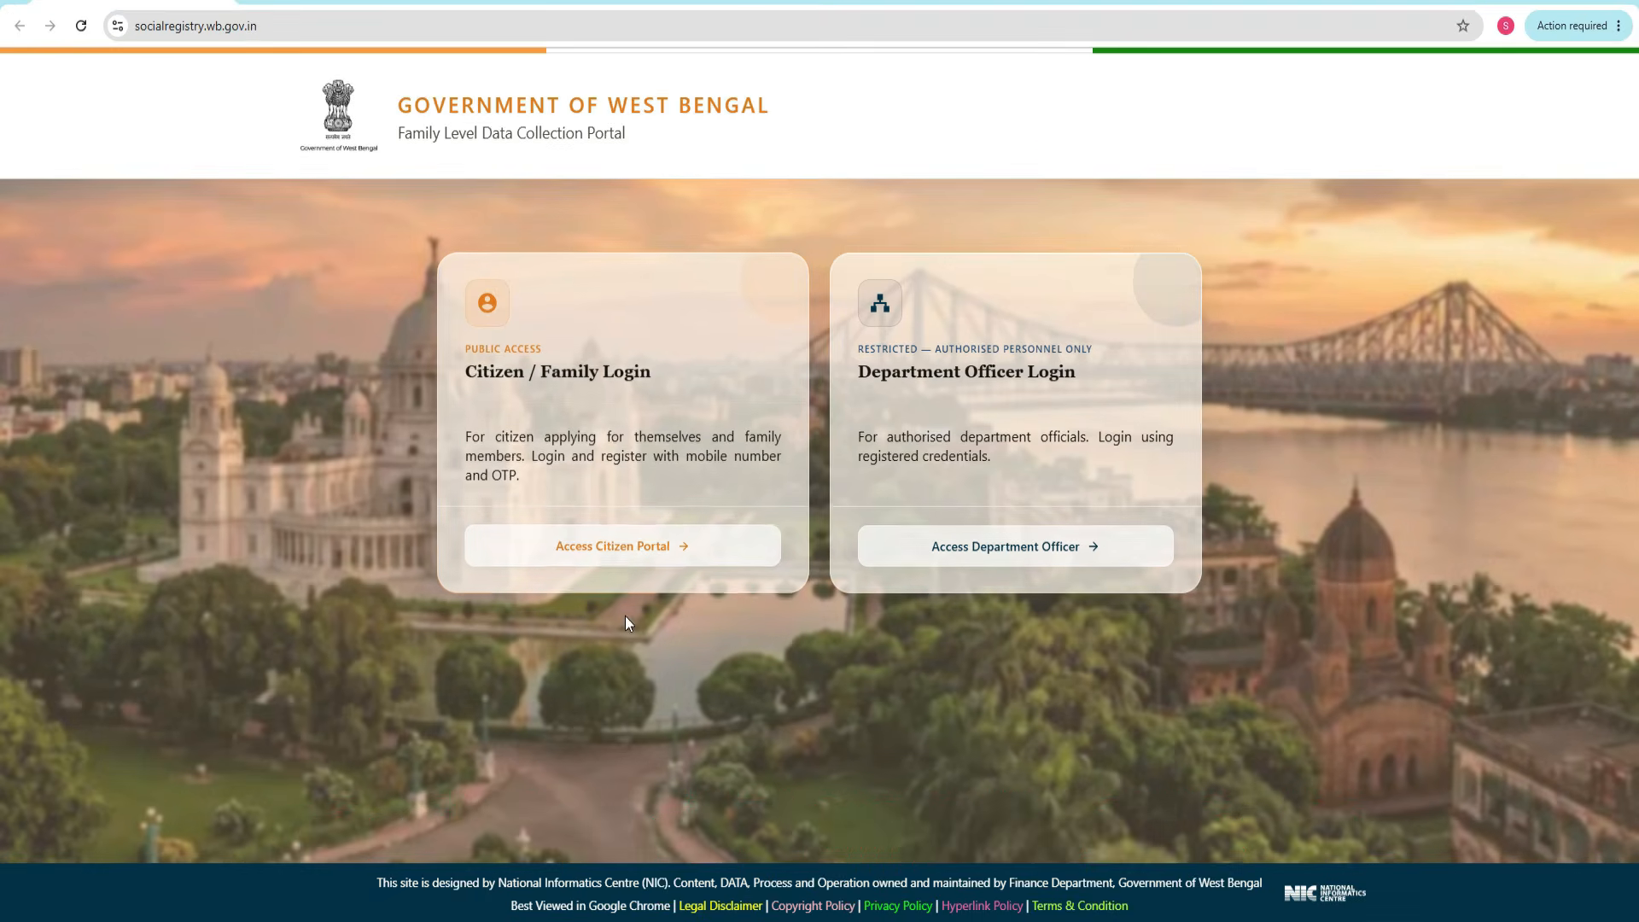
Go to the citizen Applicant Login page via Access Citizen Portal
click(606, 545)
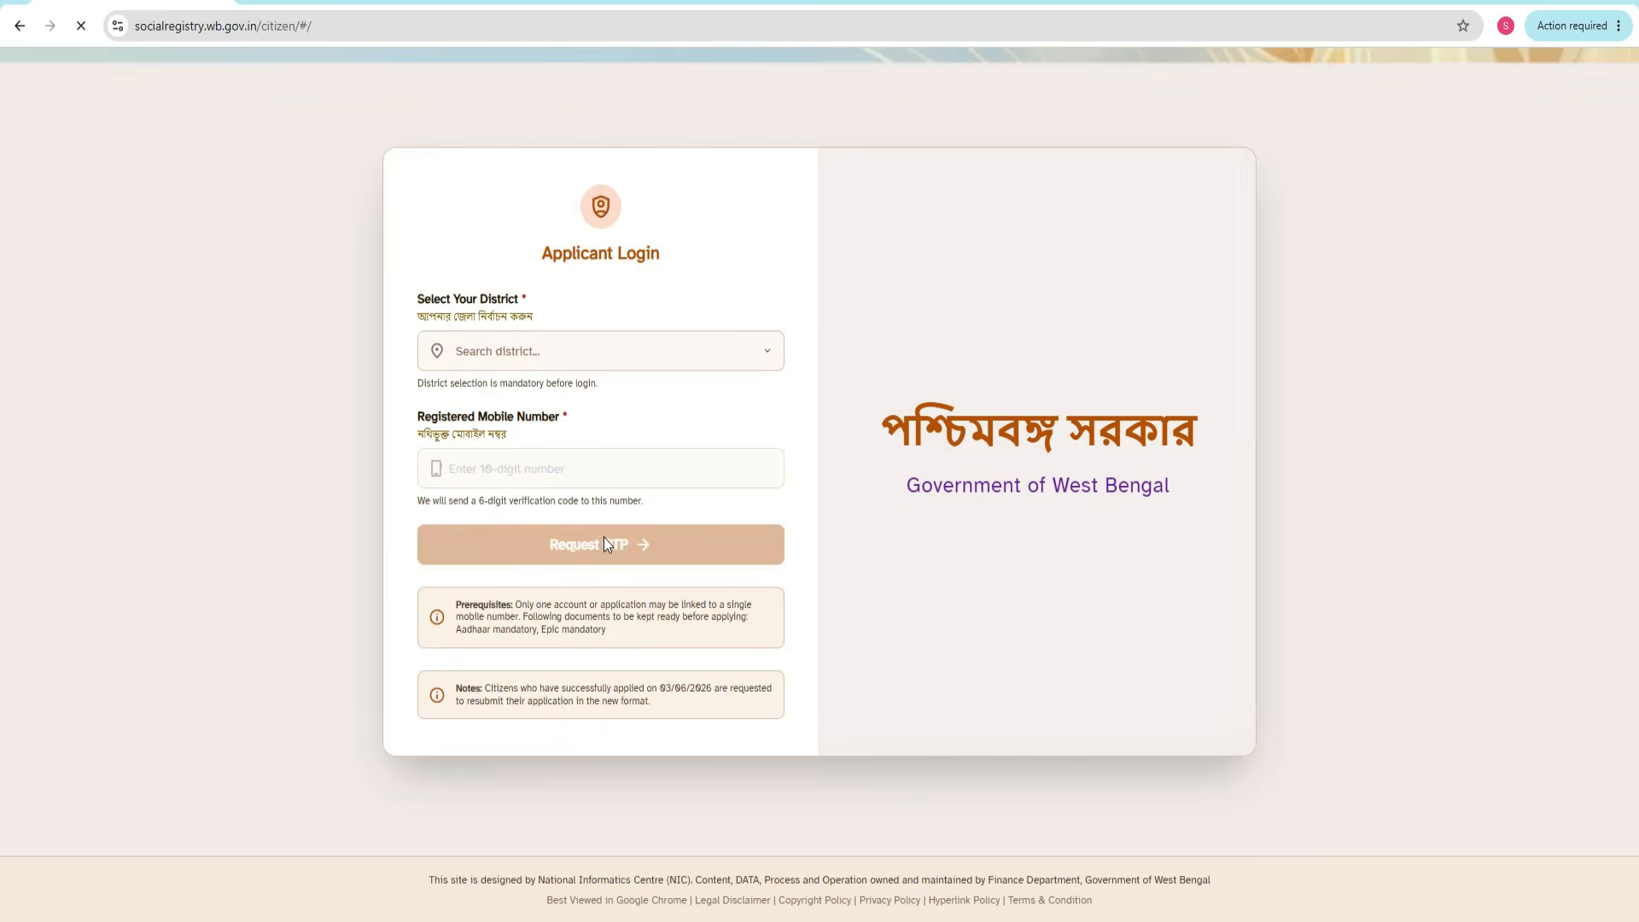
Select MEDINIPUR EAST as the district and enter the registered mobile number
click(548, 350)
scroll(597, 466, down, 1)
scroll(708, 456, down, 6)
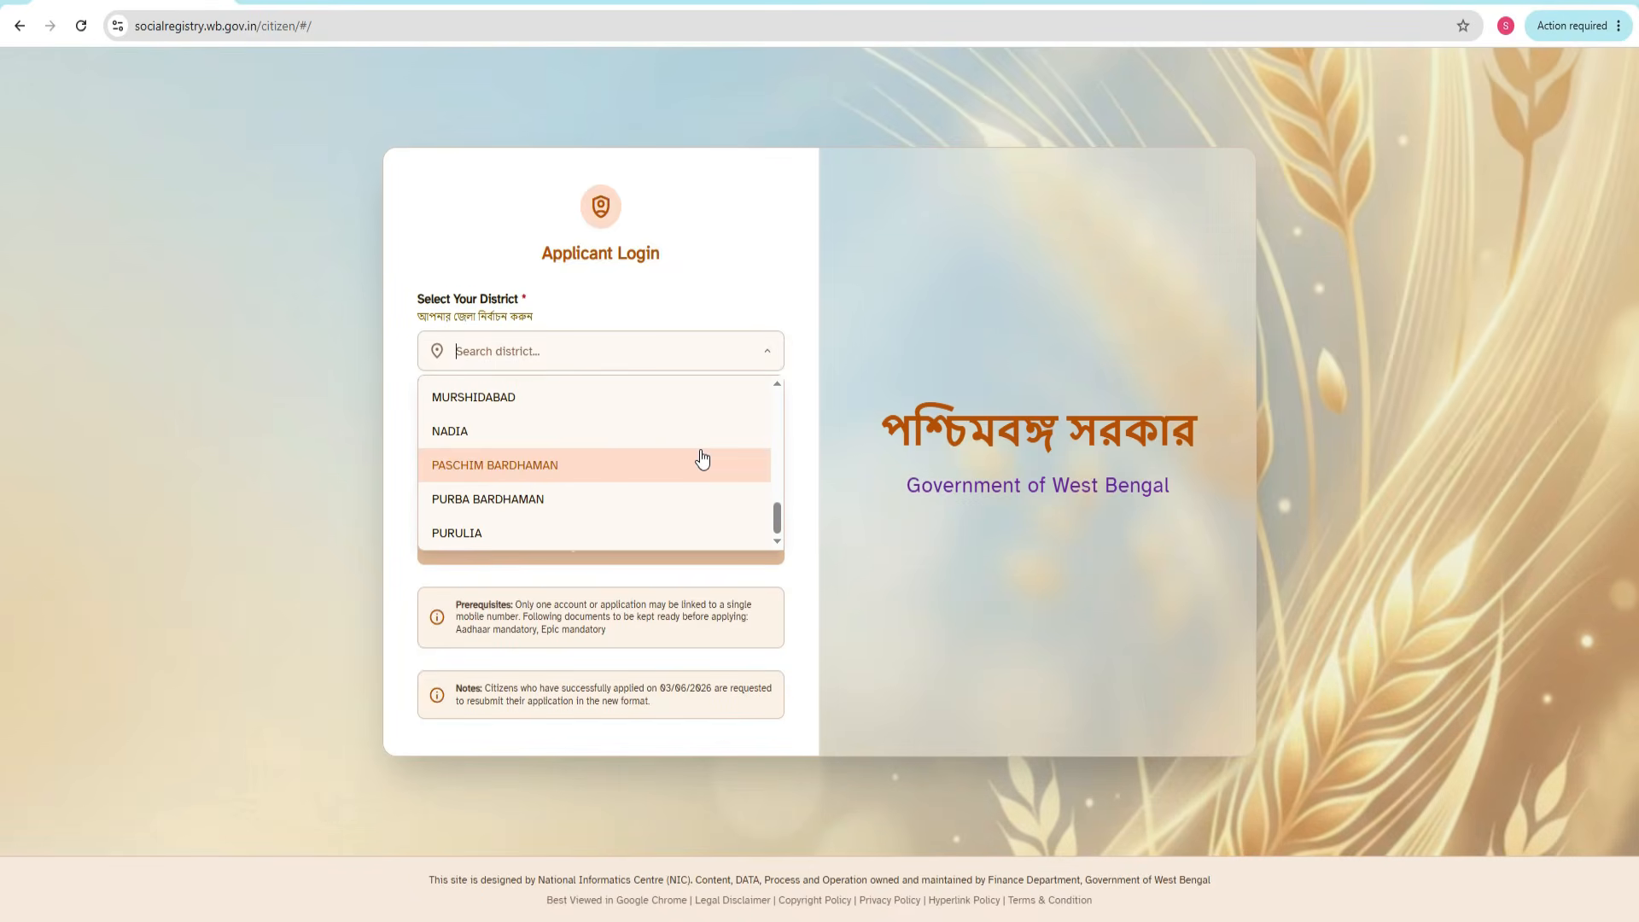
scroll(549, 480, up, 3)
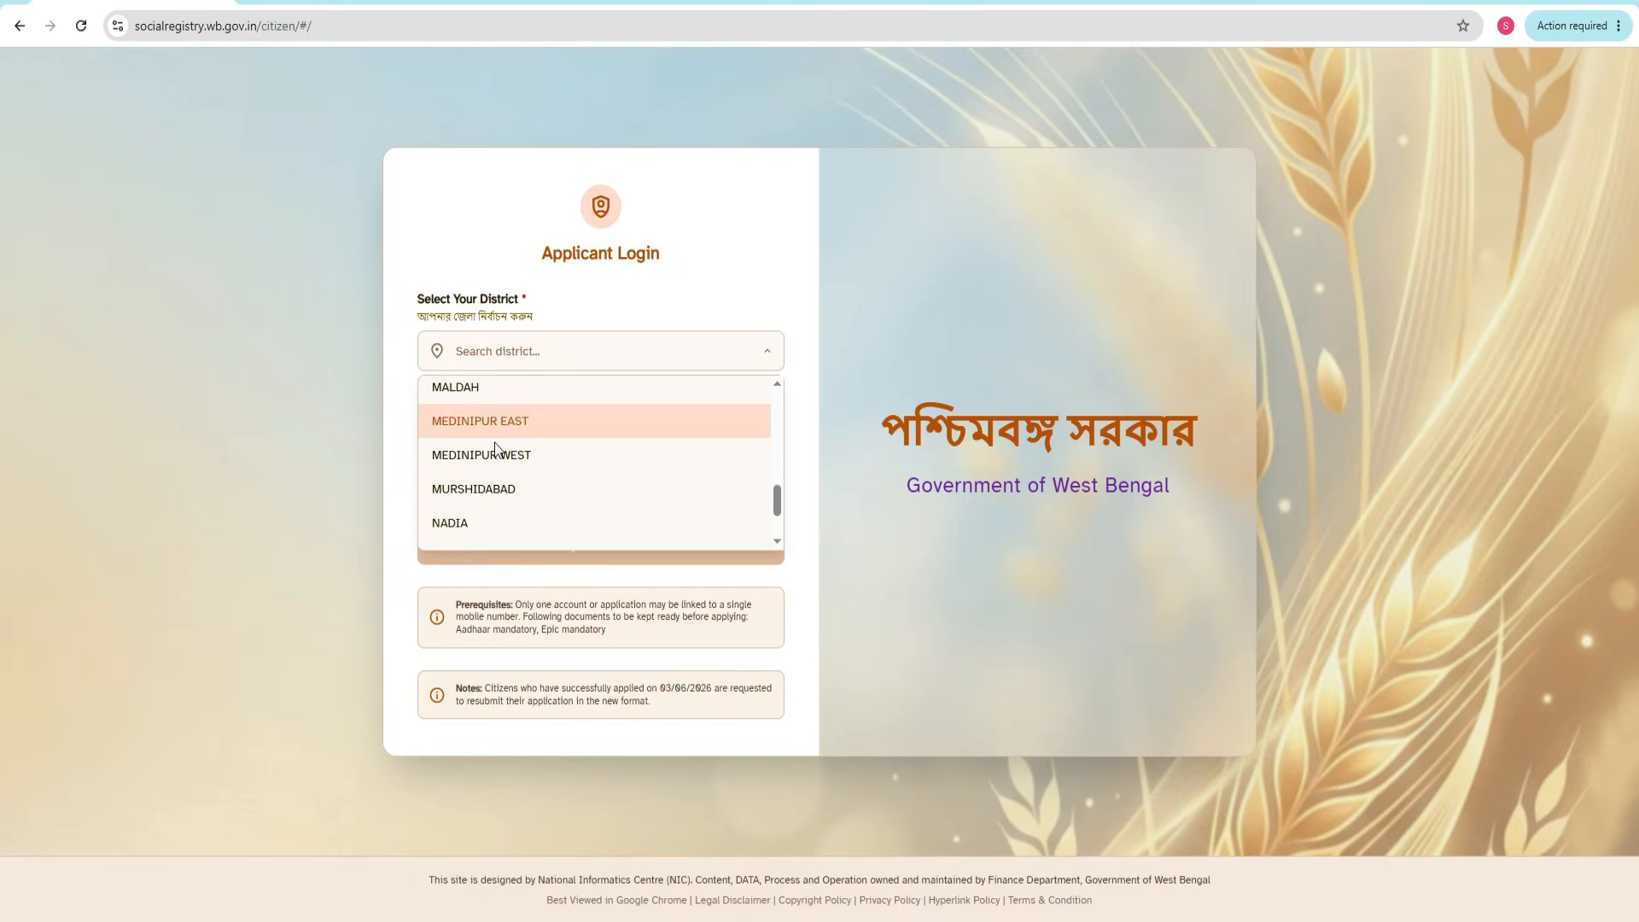
click(494, 427)
click(479, 376)
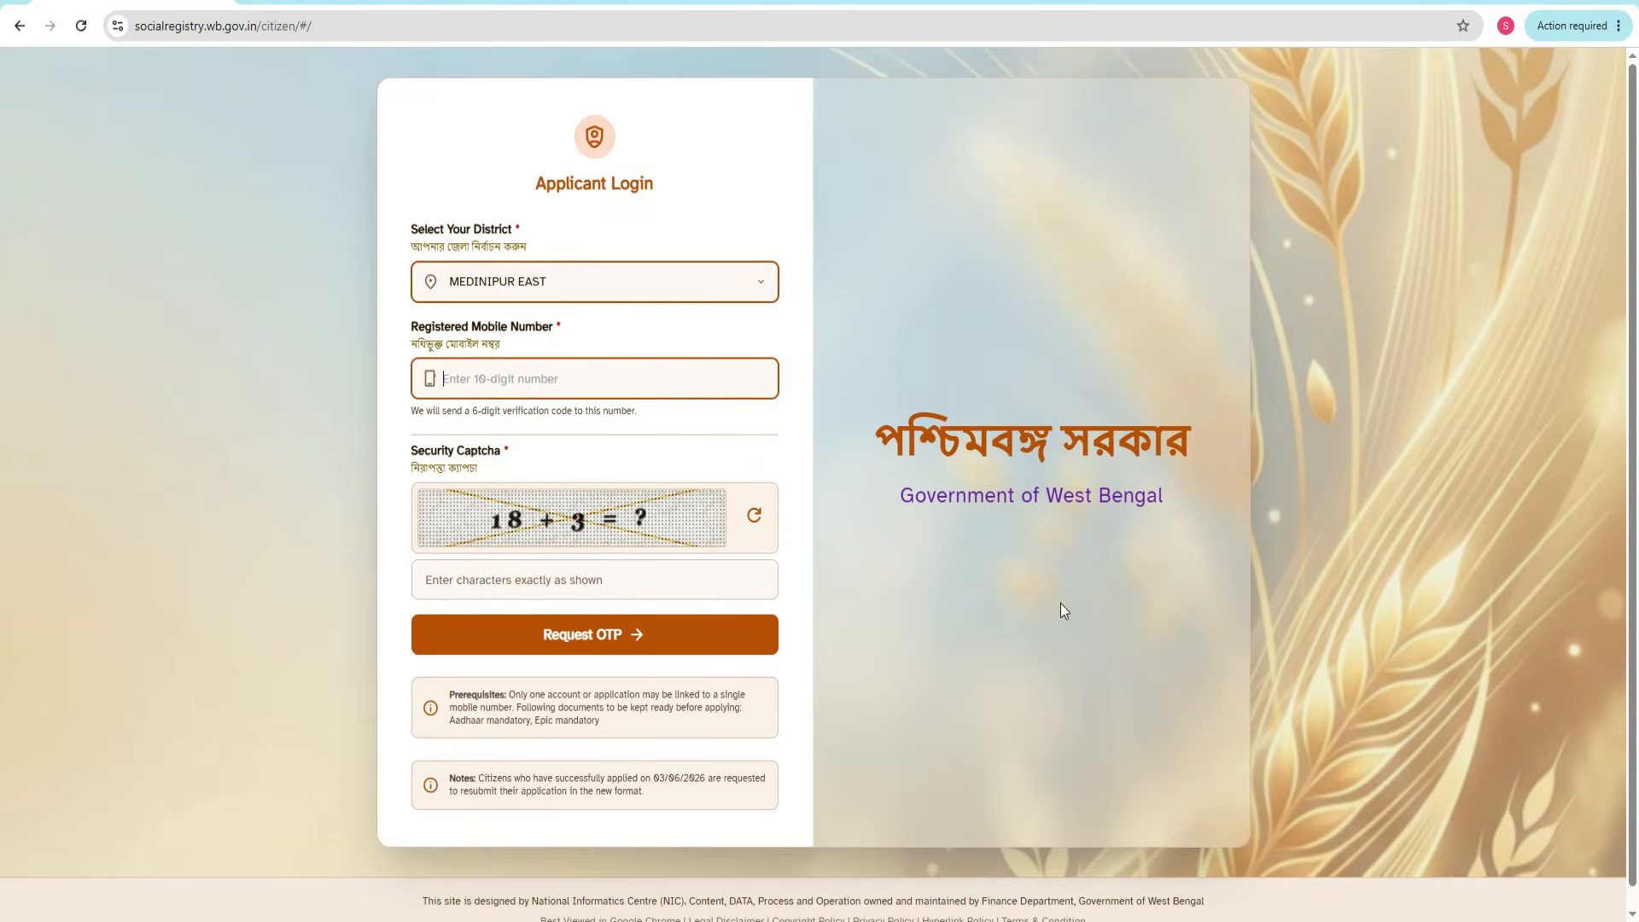
text(8597)
text(?)
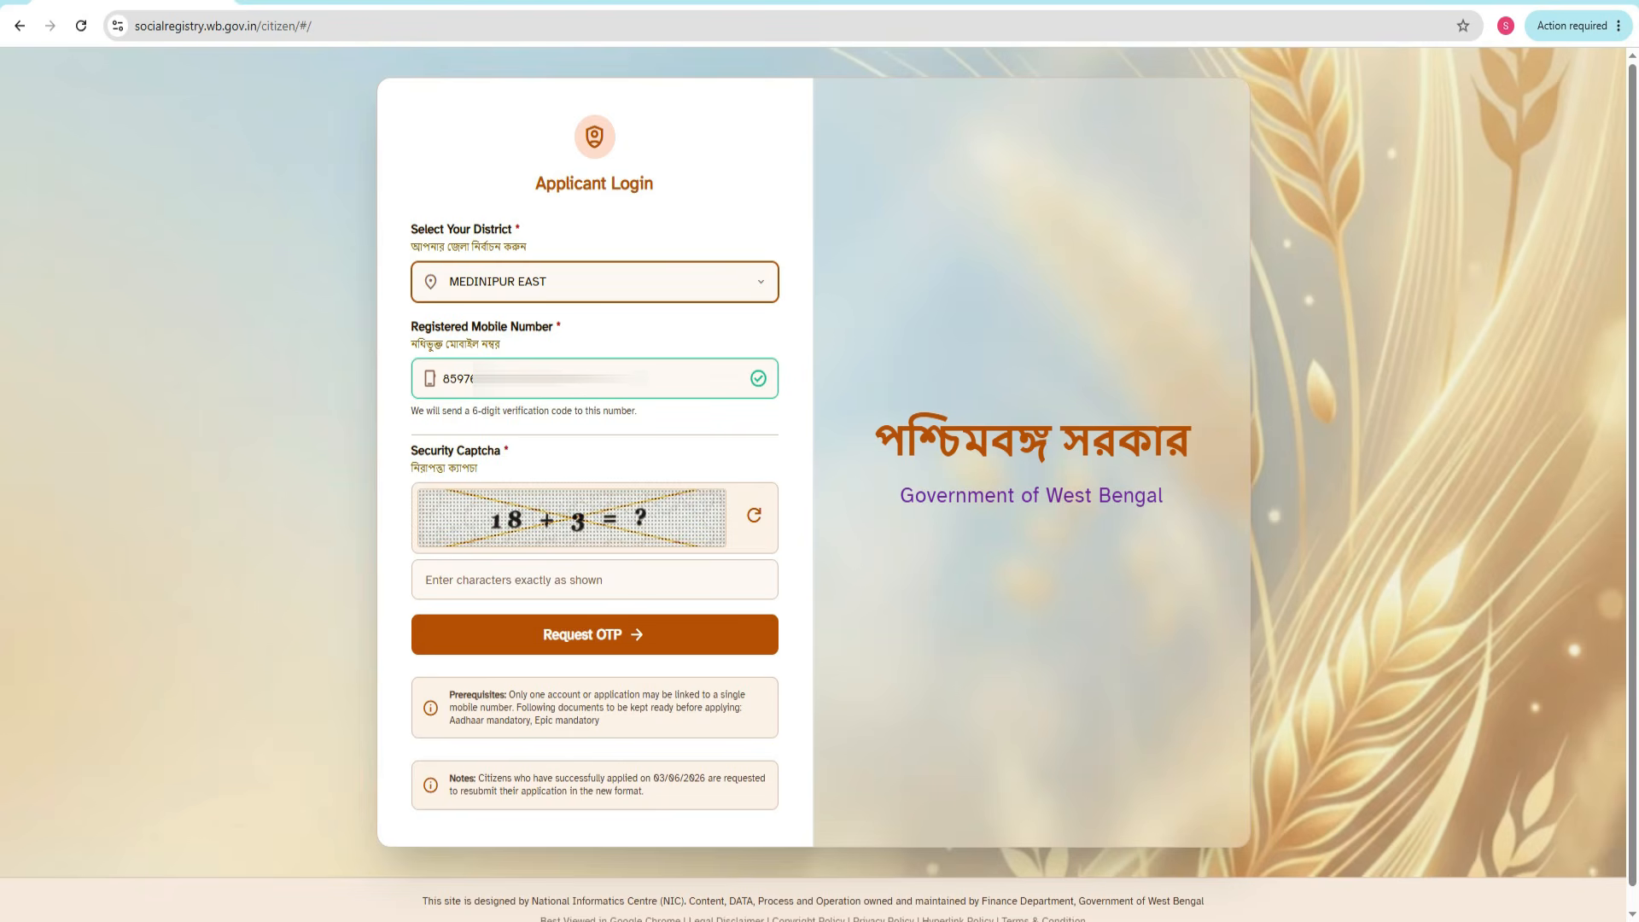
Answer the security captcha, request an OTP, and verify it to log in
click(544, 579)
text(21)
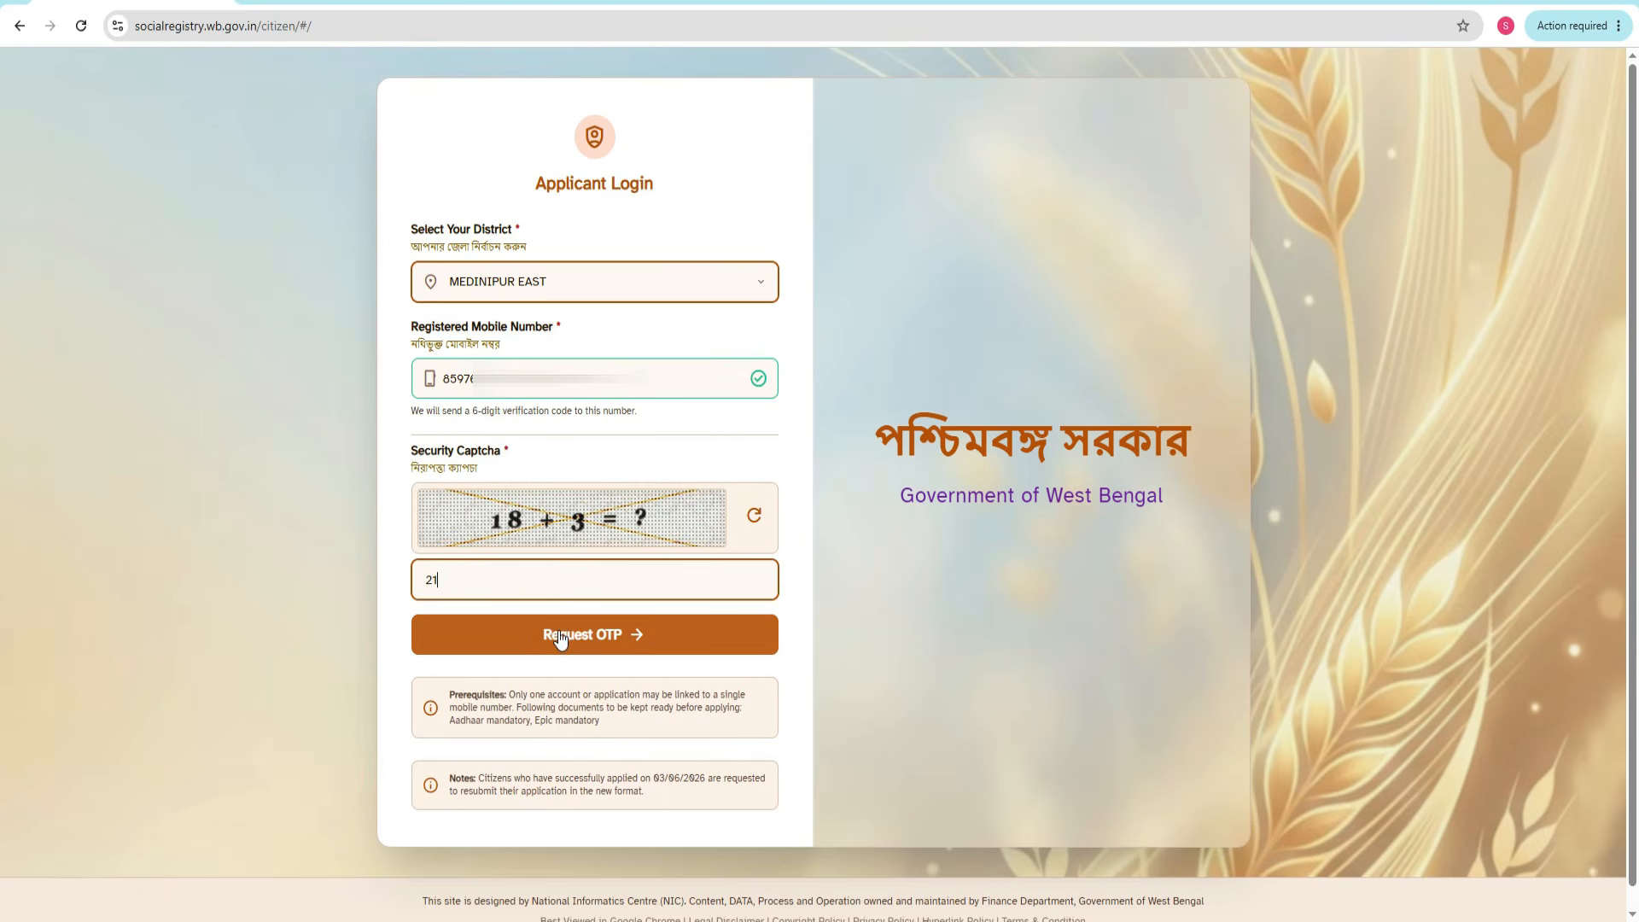
click(559, 636)
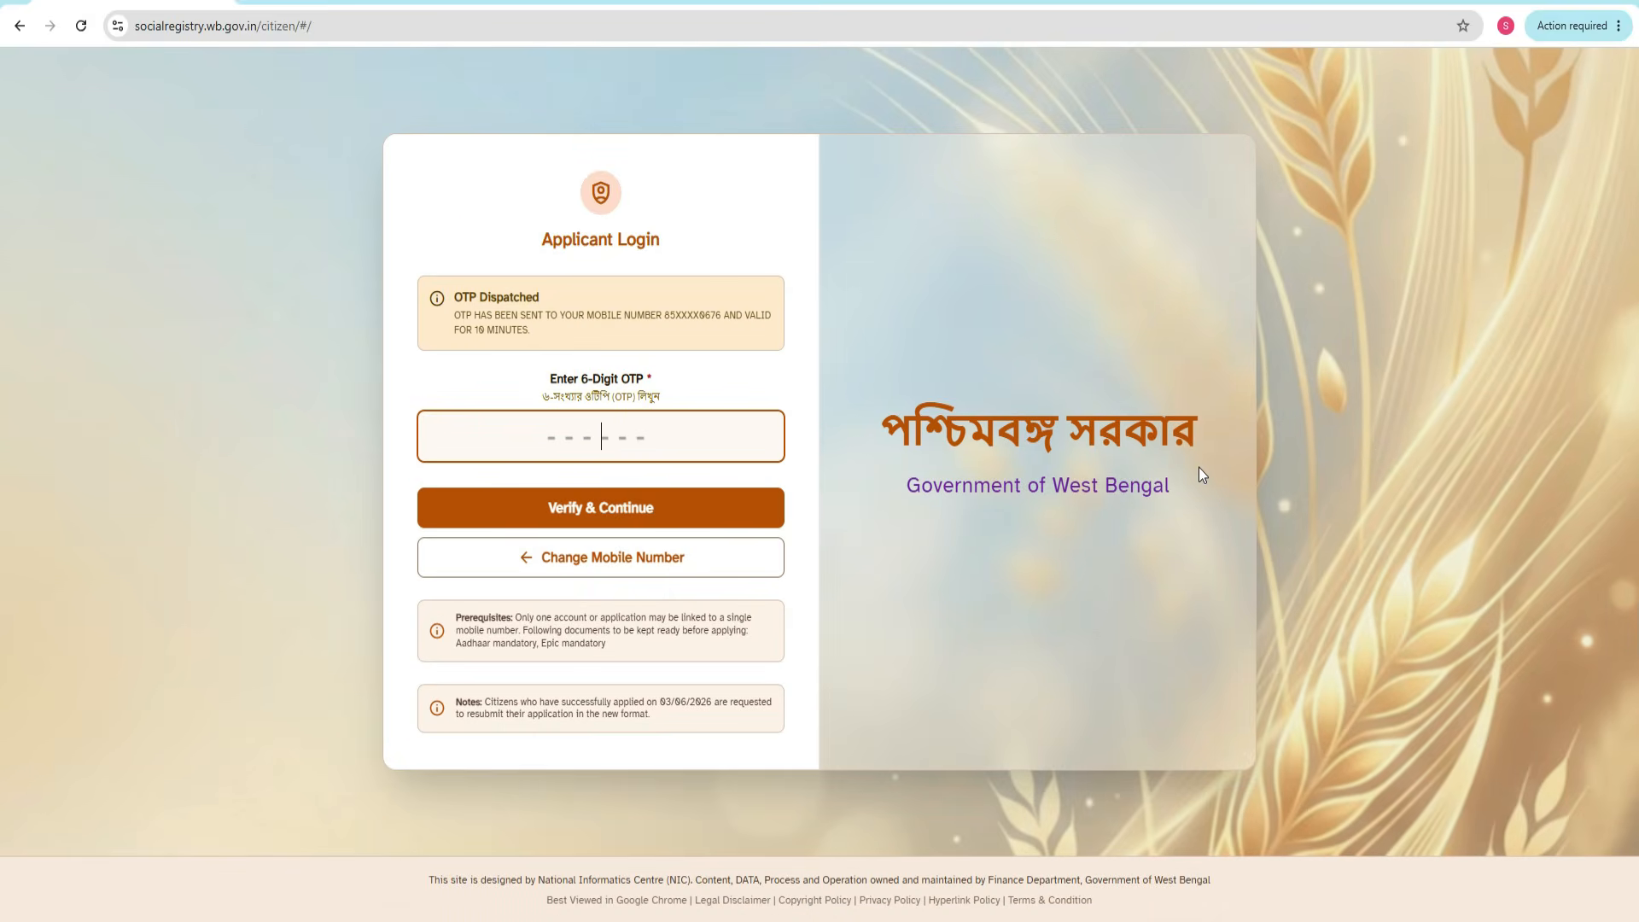
click(649, 510)
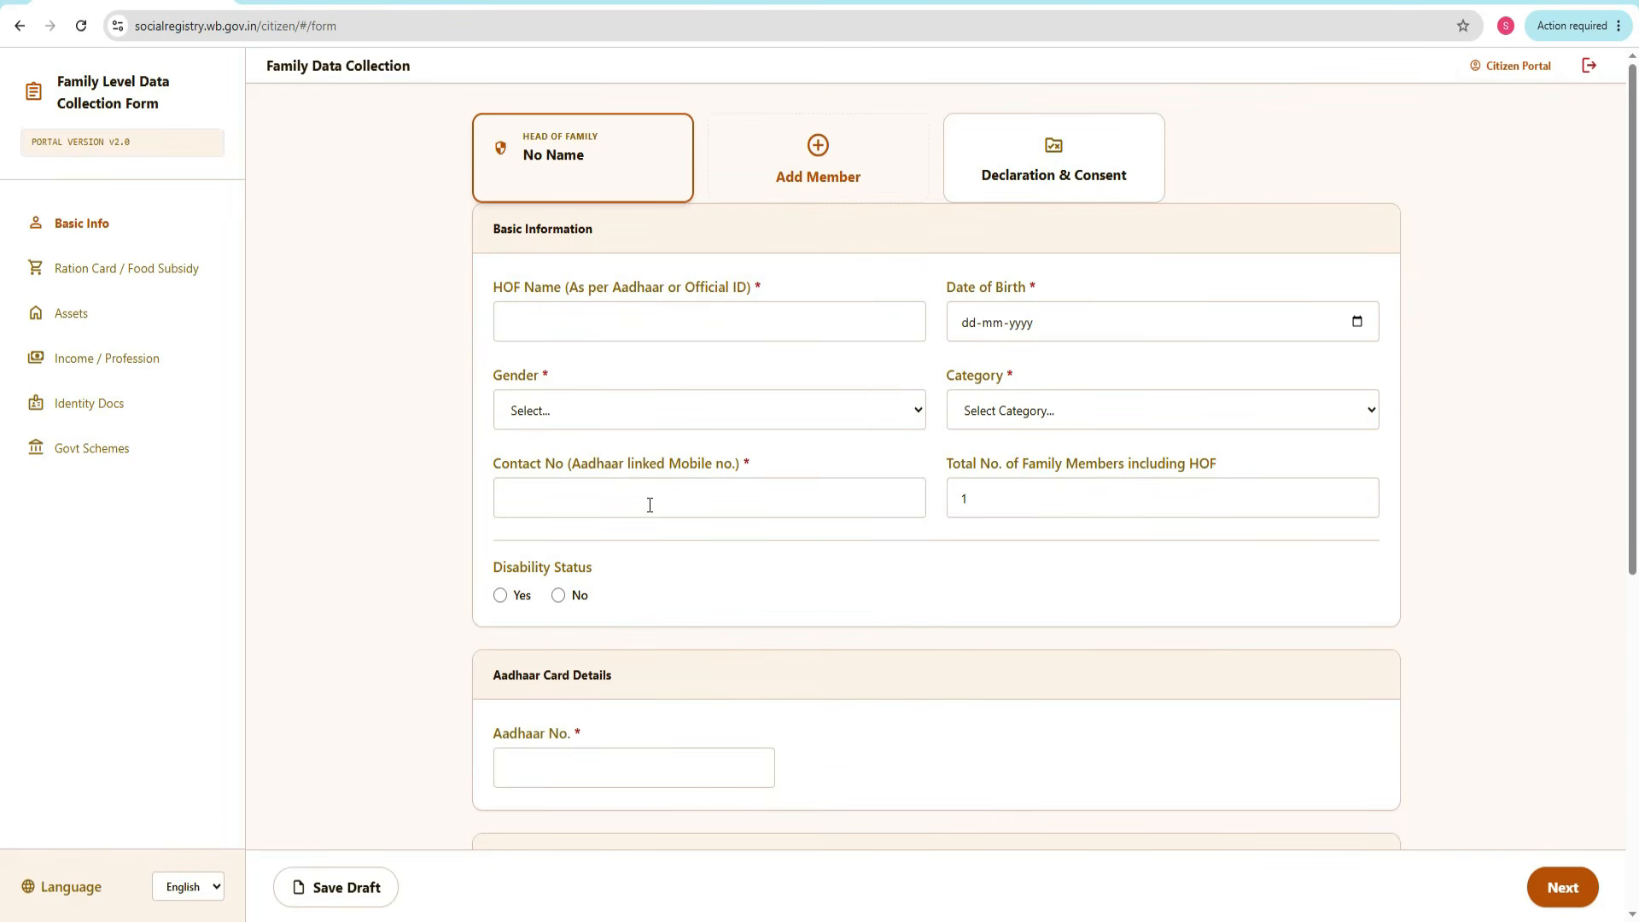
Add three more family members and enter the head of family's name
click(815, 163)
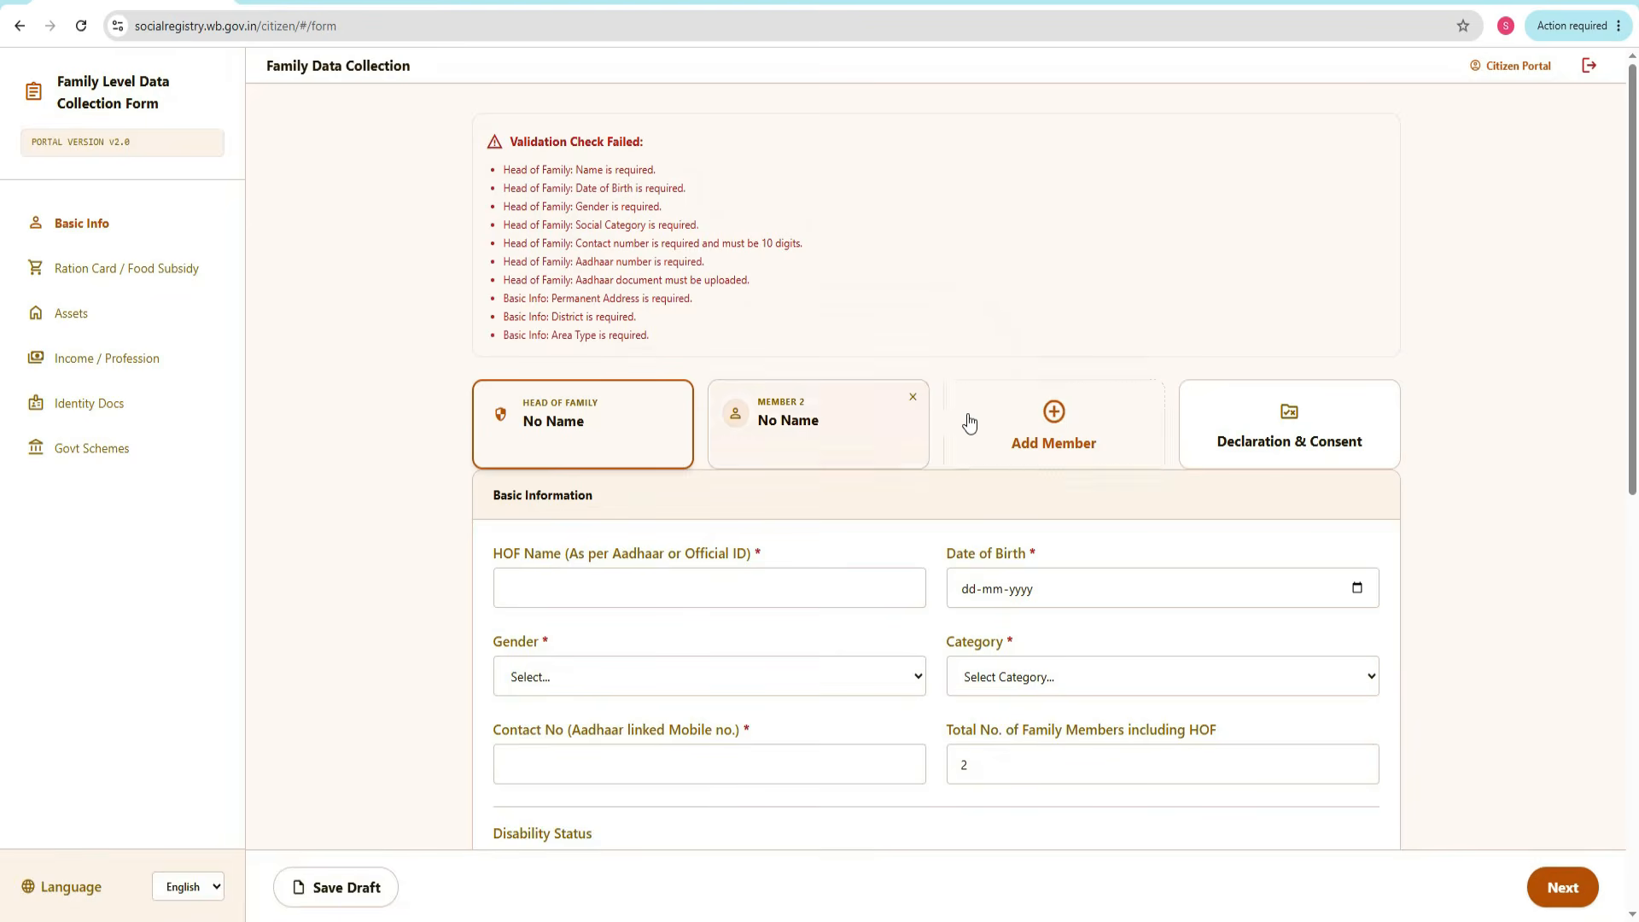
double_click(1054, 423)
click(701, 675)
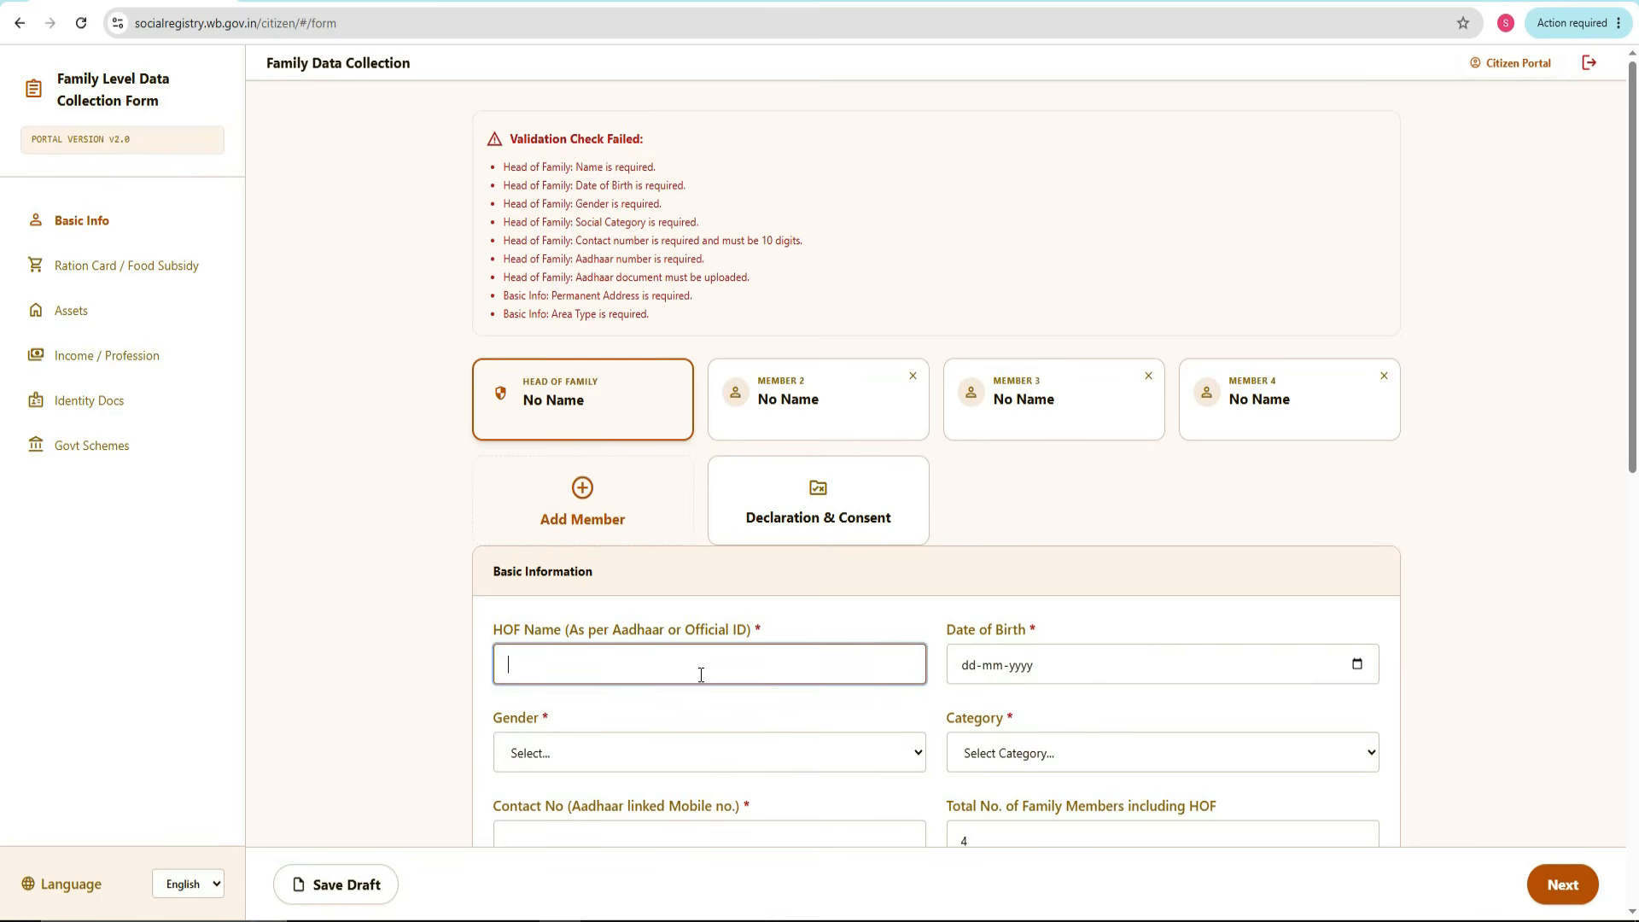
text(SUSAN)
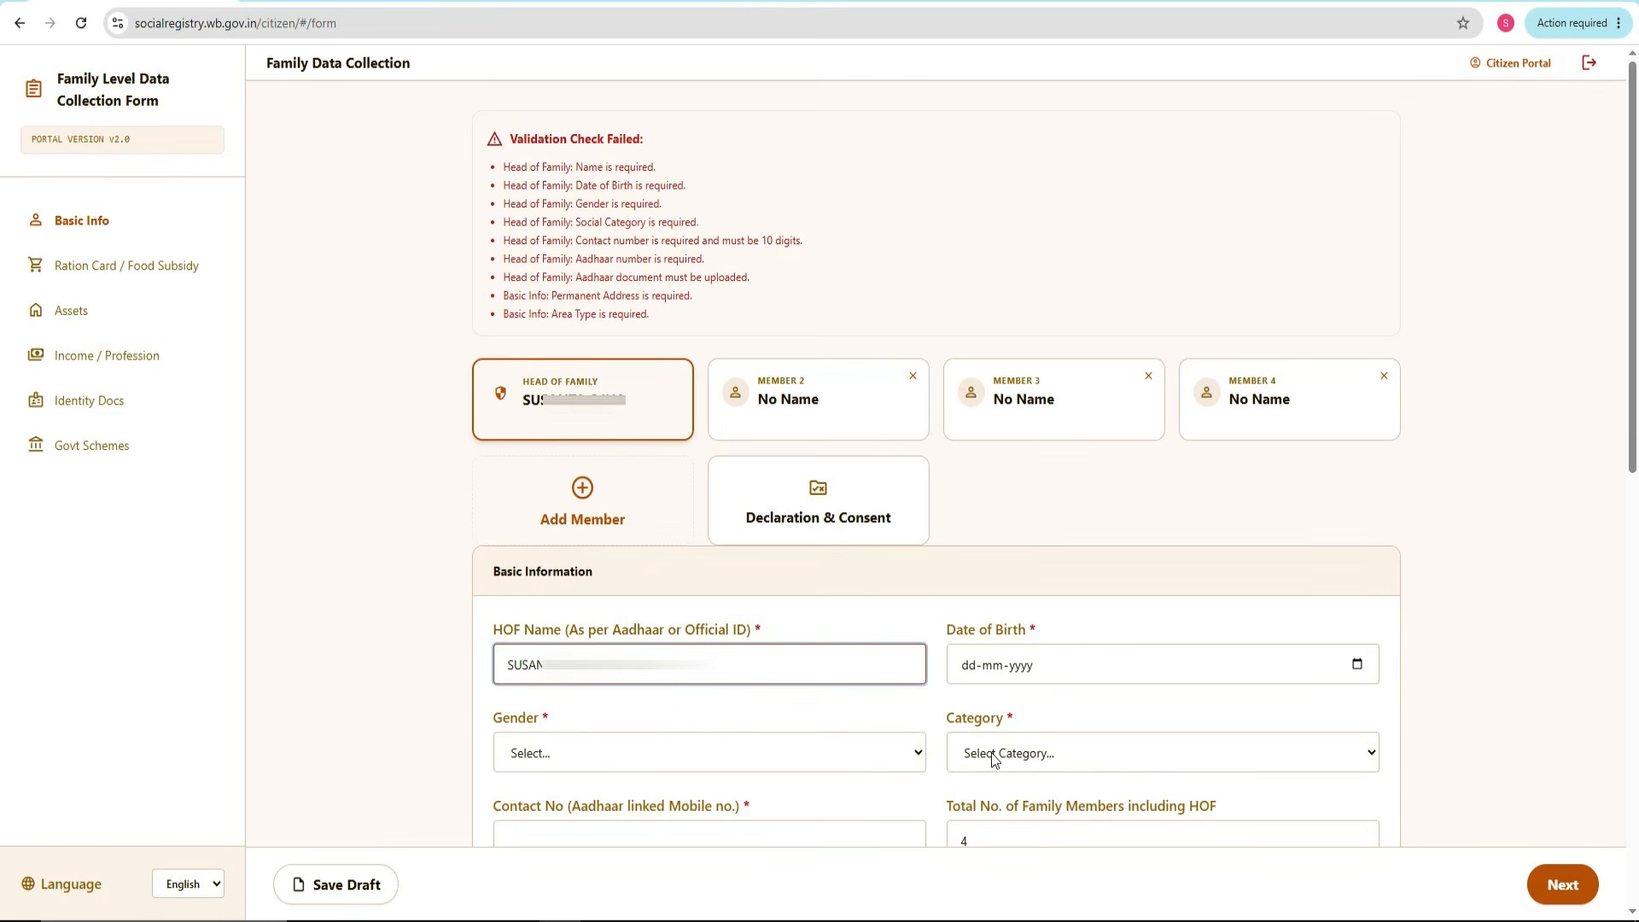
click(1023, 667)
Set the head's date of birth to 11 December 1988
click(1358, 664)
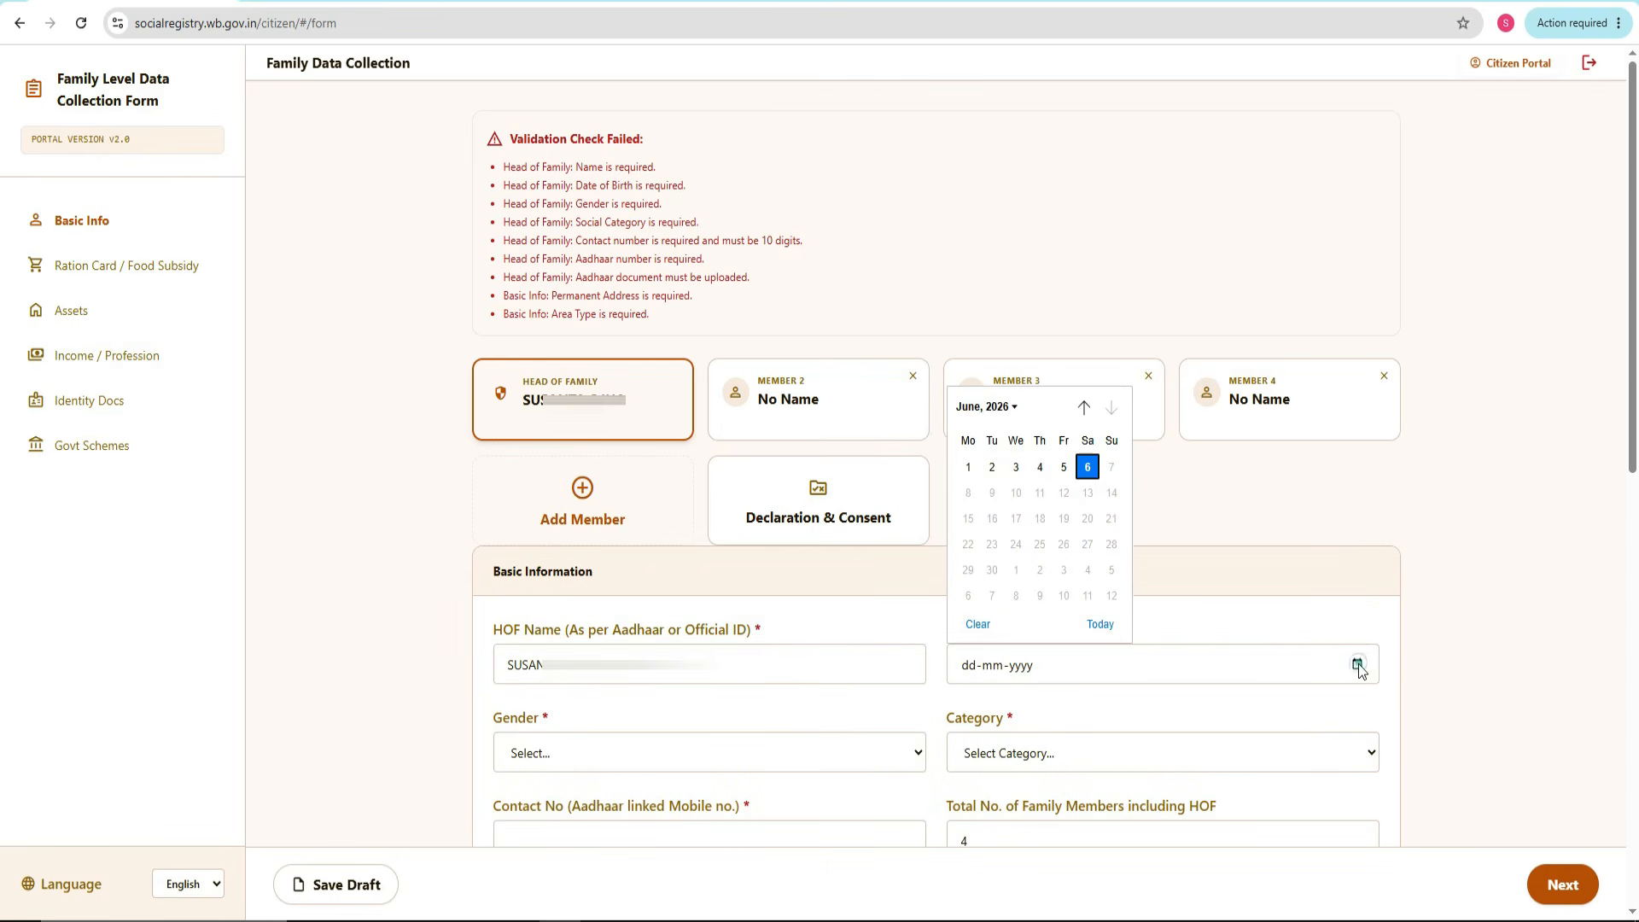
click(1007, 407)
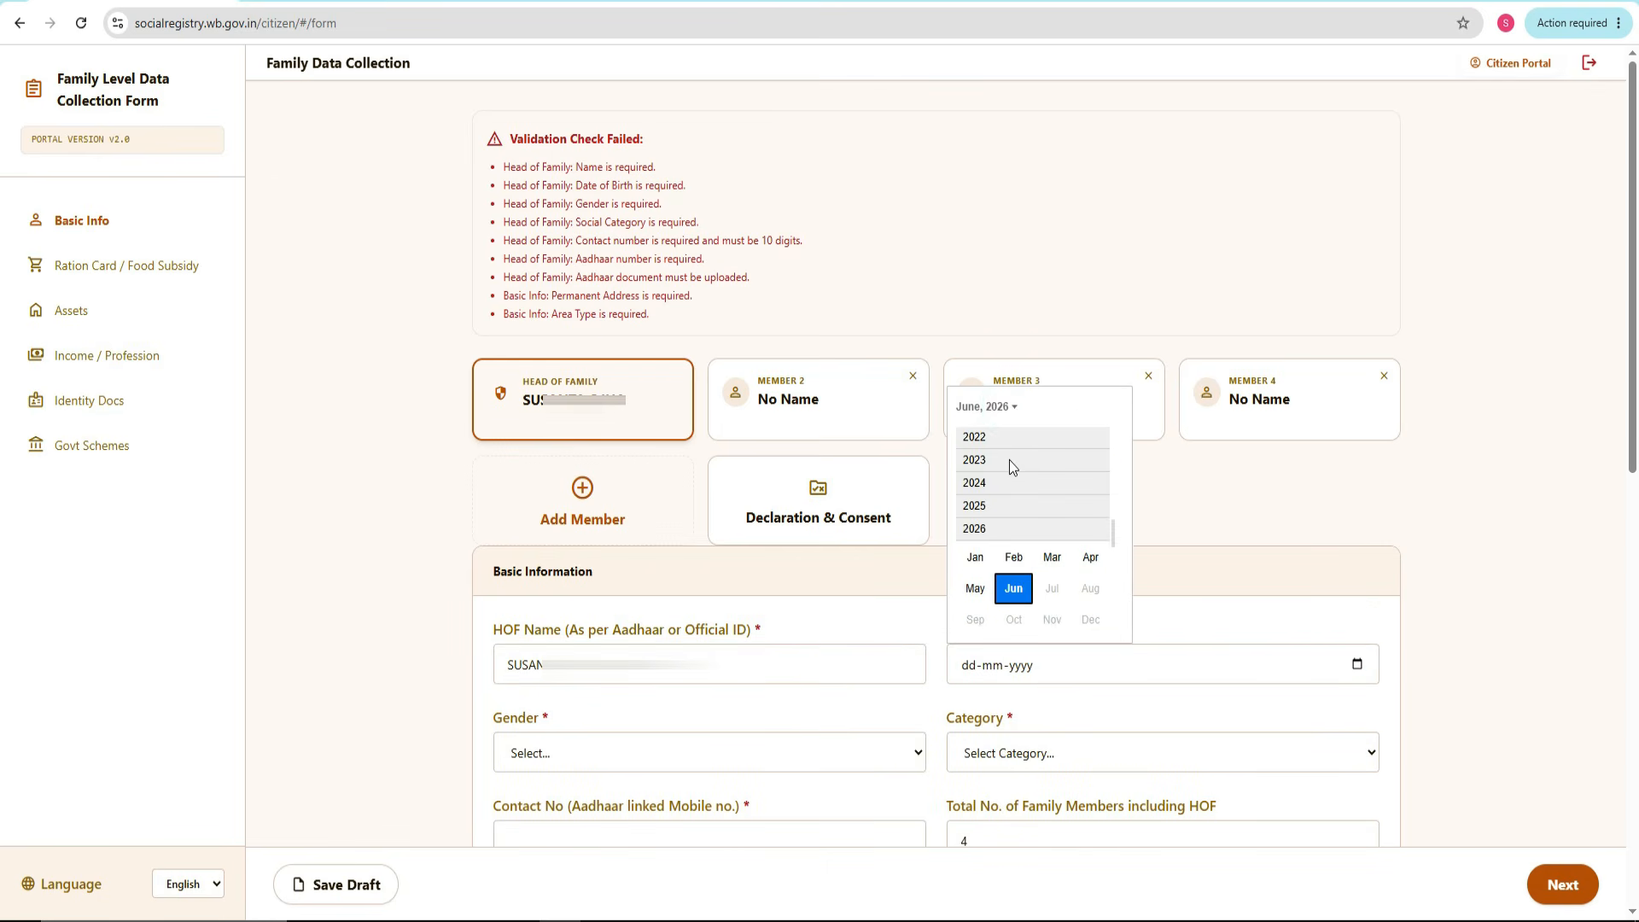
scroll(989, 469, up, 5)
scroll(988, 470, up, 5)
scroll(989, 469, up, 2)
click(988, 461)
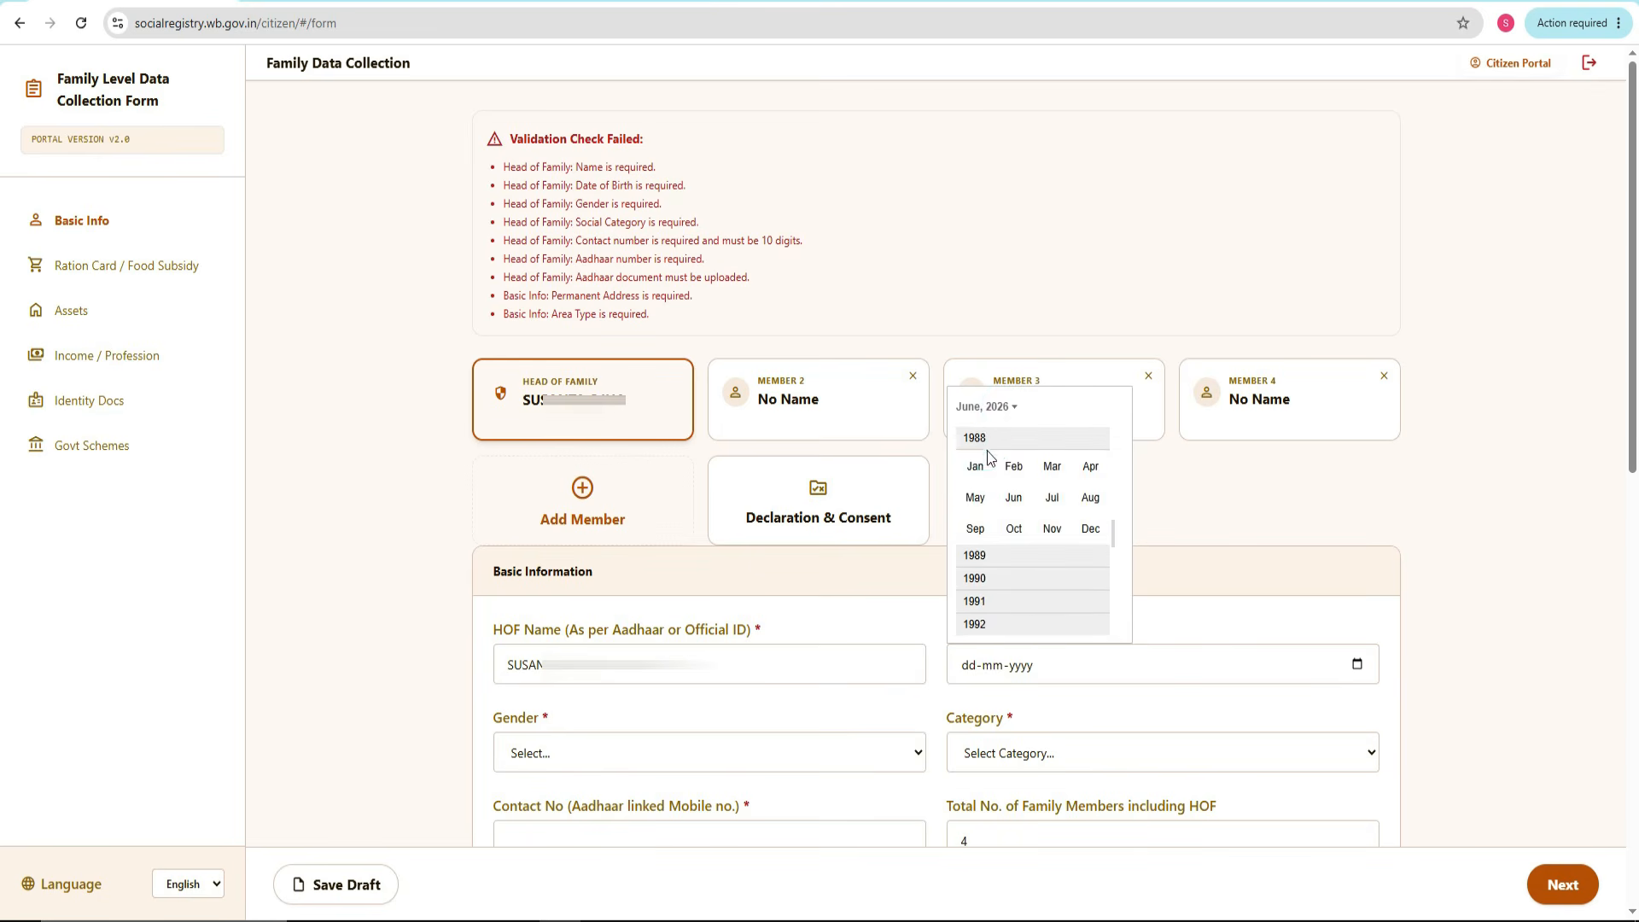
click(1089, 530)
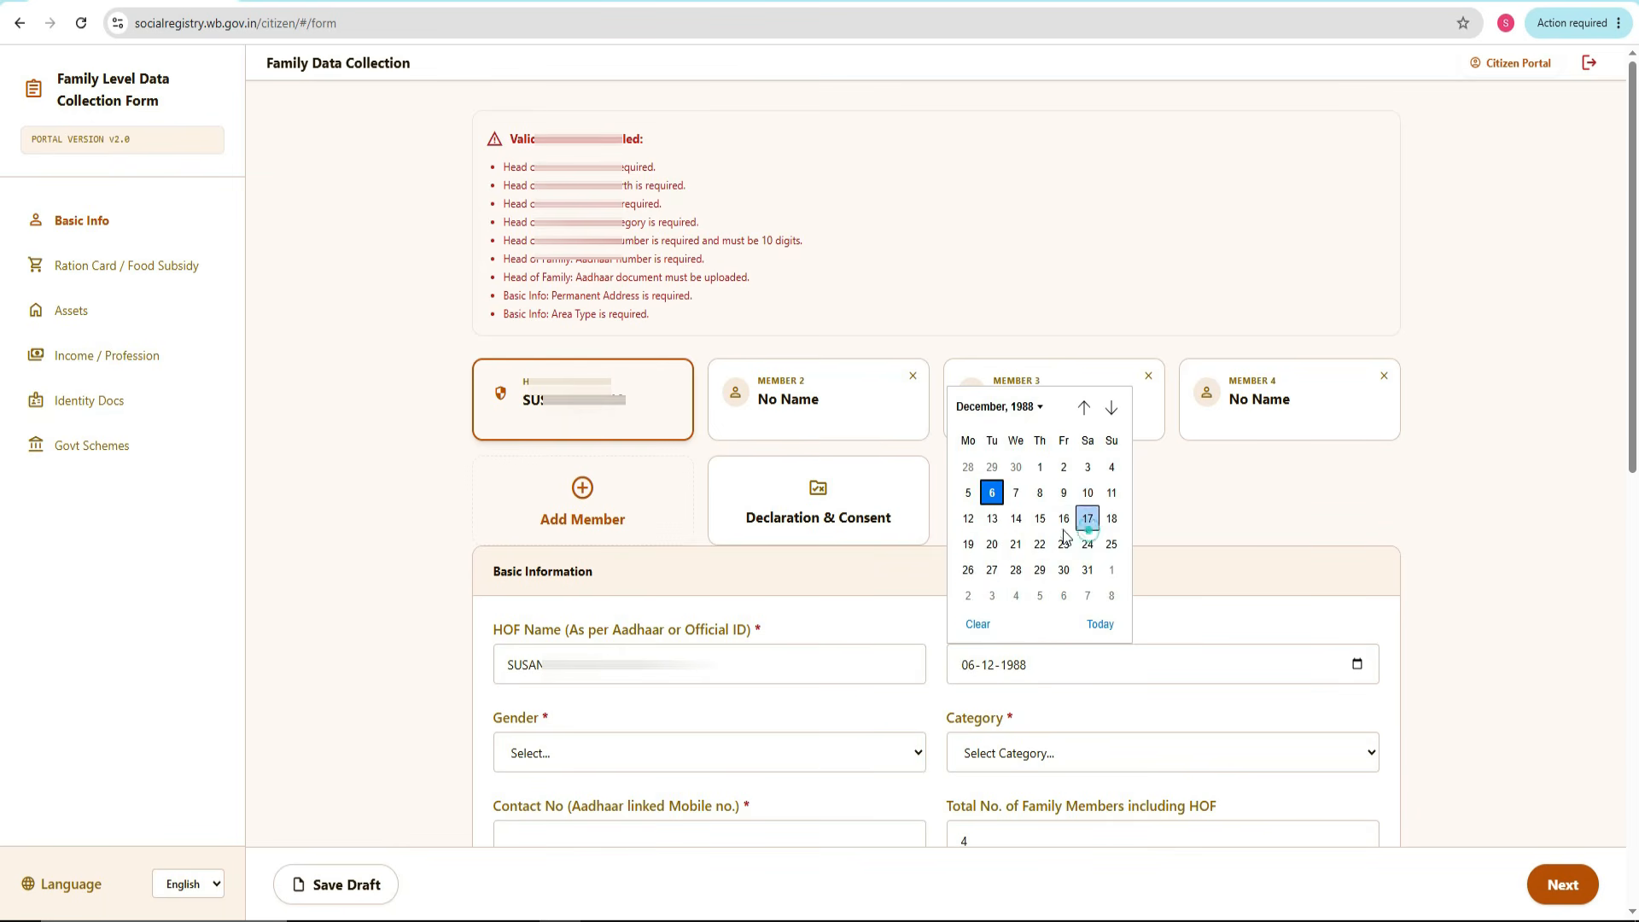
click(1112, 492)
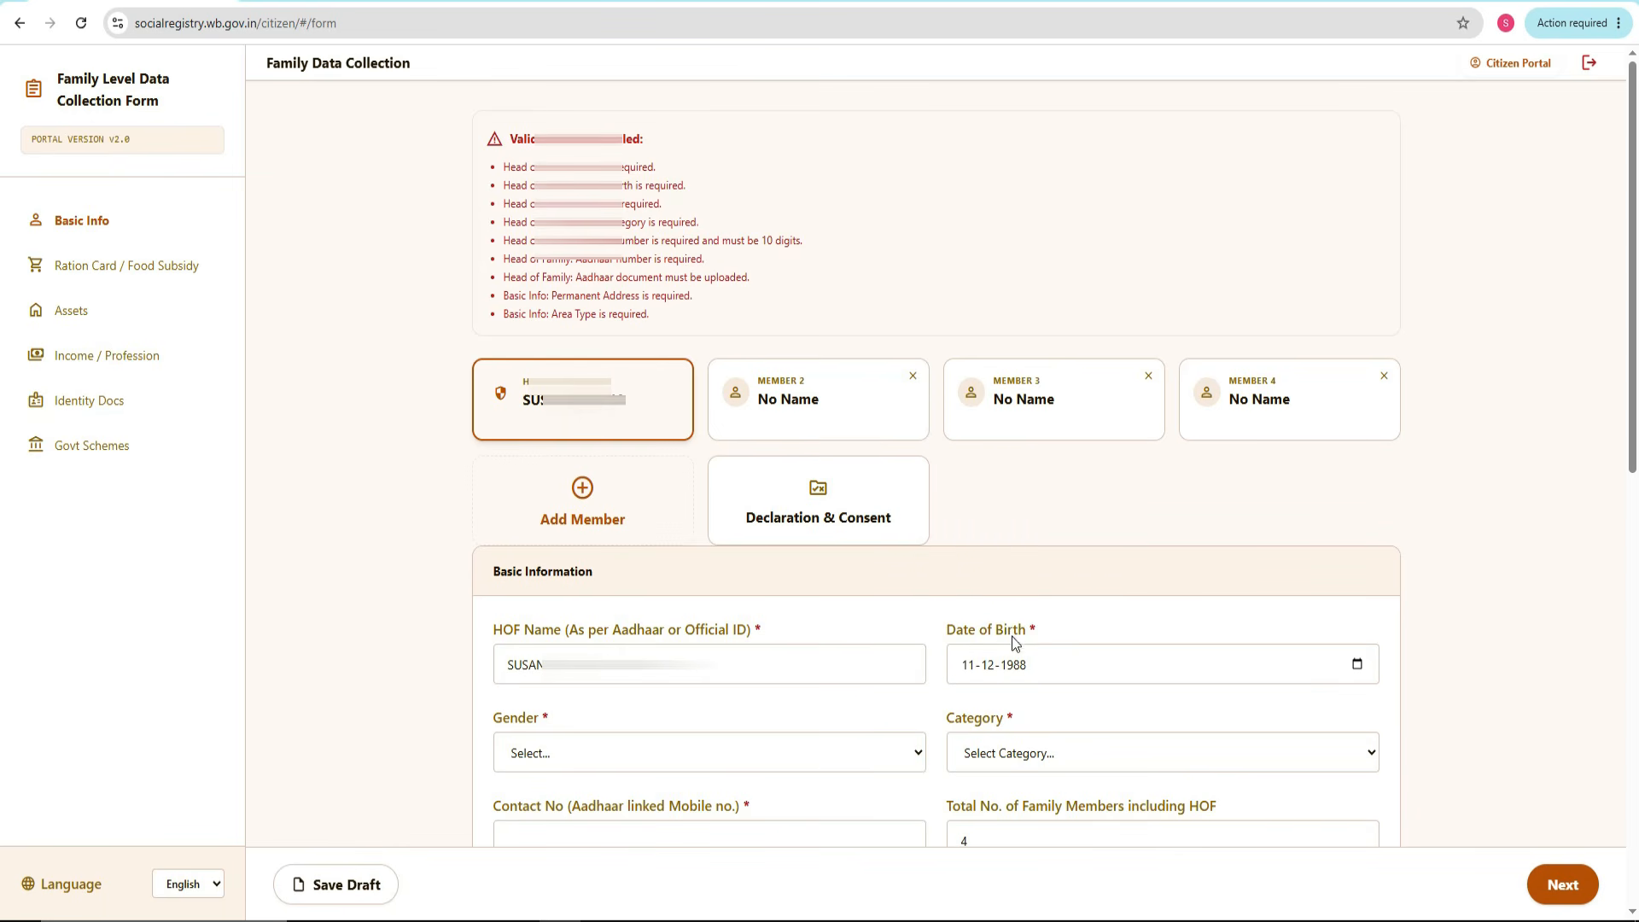
Set gender Male, category SC, enter the contact number, and mark disability No
click(572, 752)
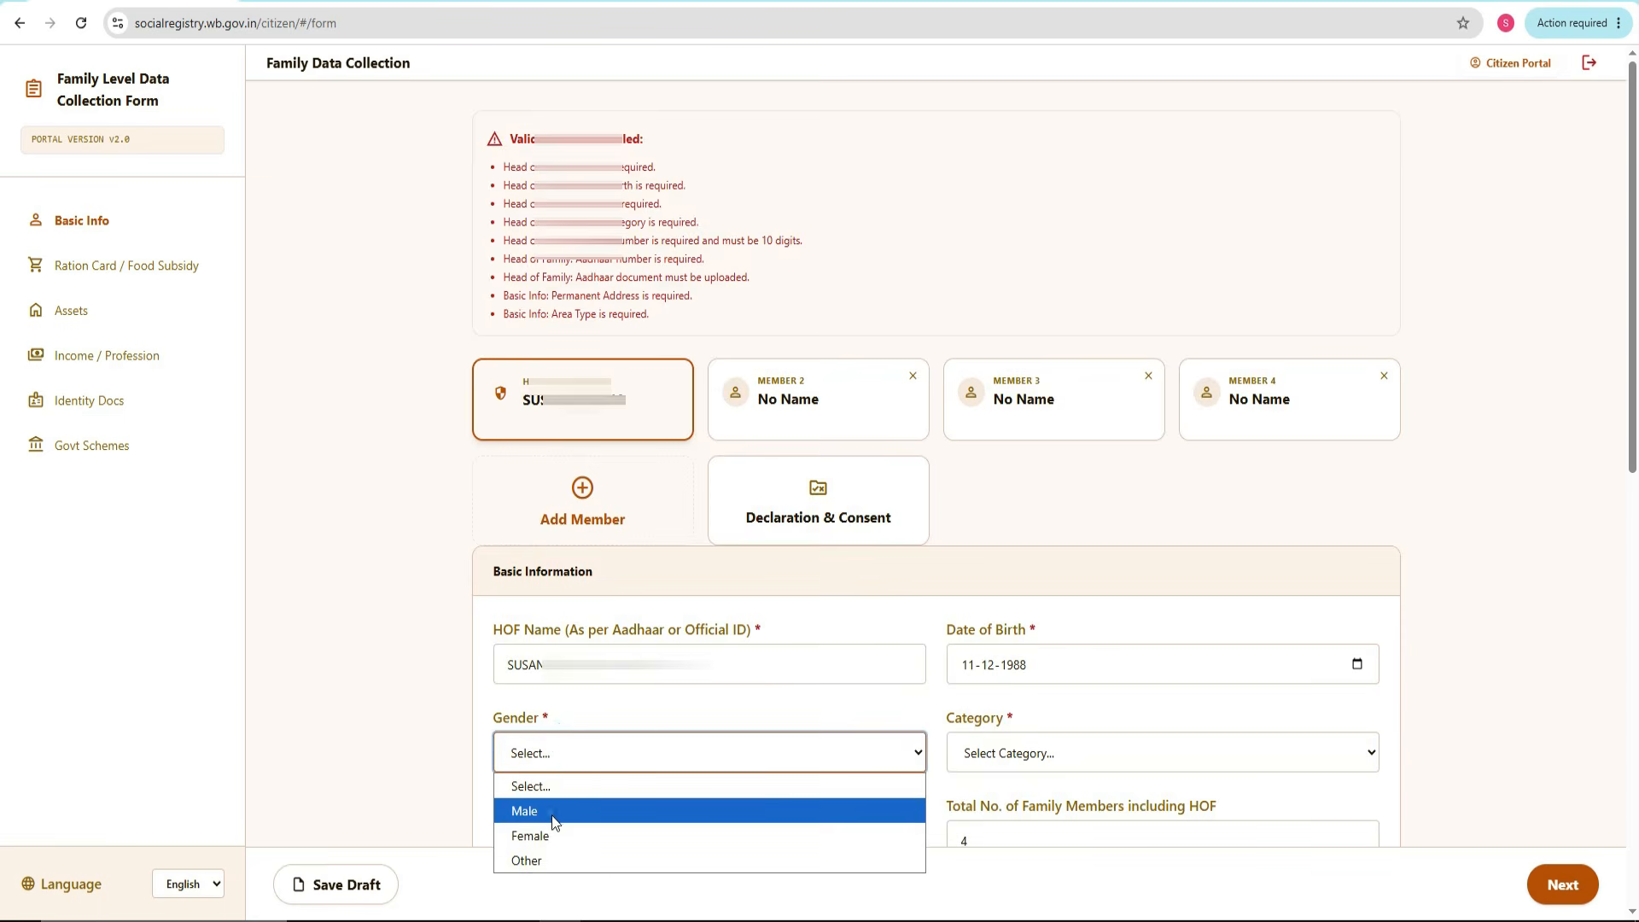
click(572, 808)
scroll(916, 572, down, 3)
click(993, 479)
click(994, 578)
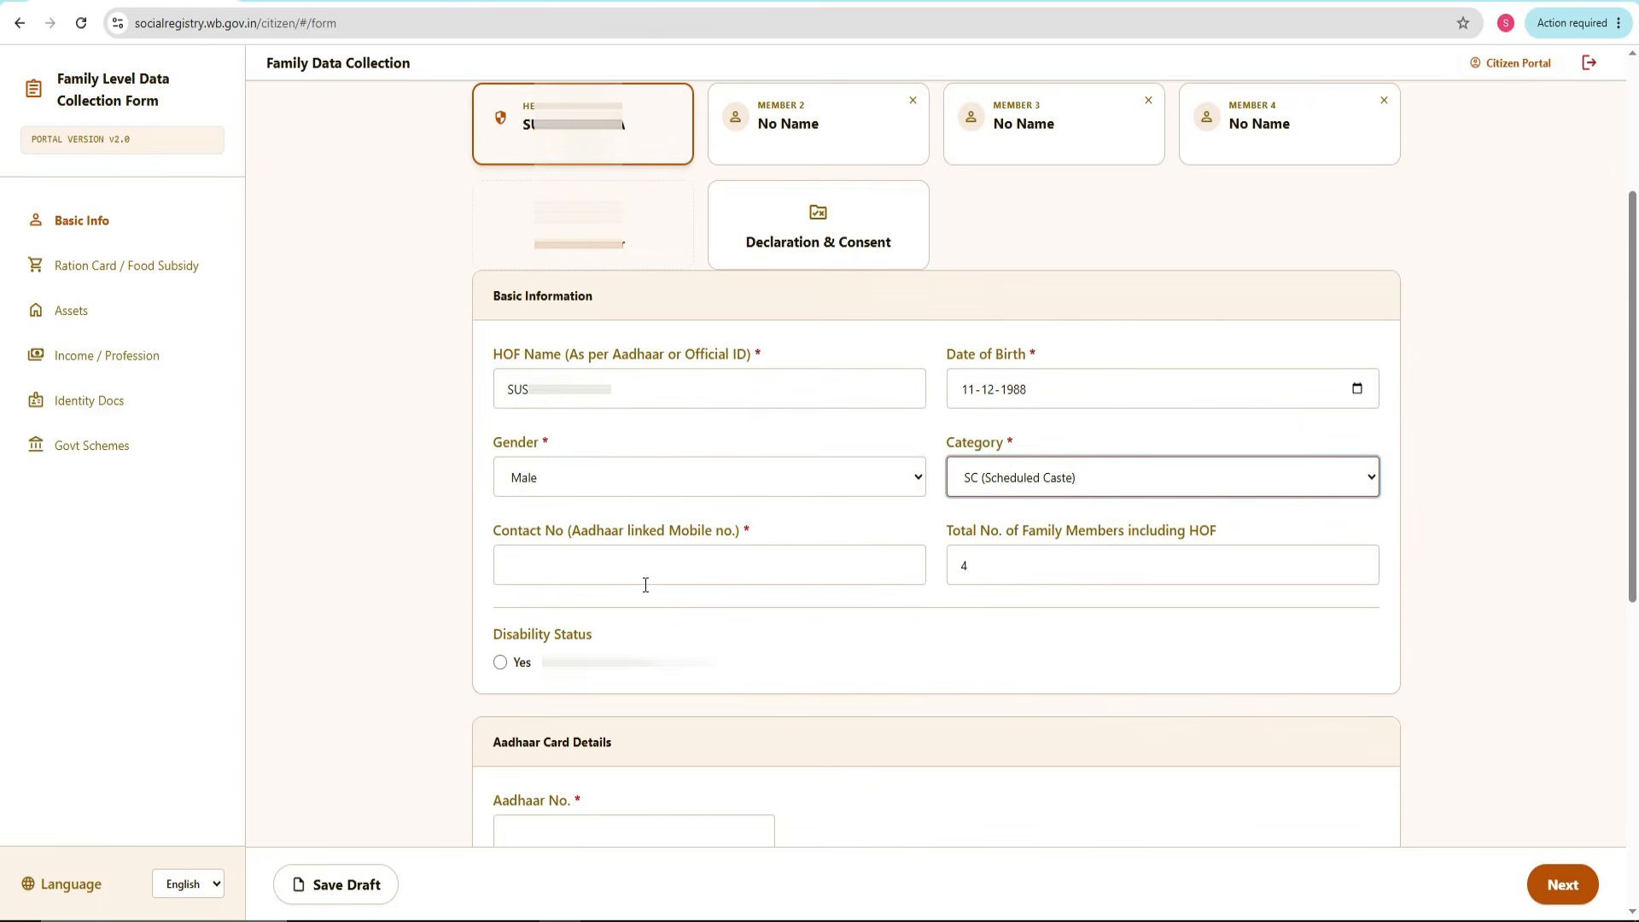
click(598, 561)
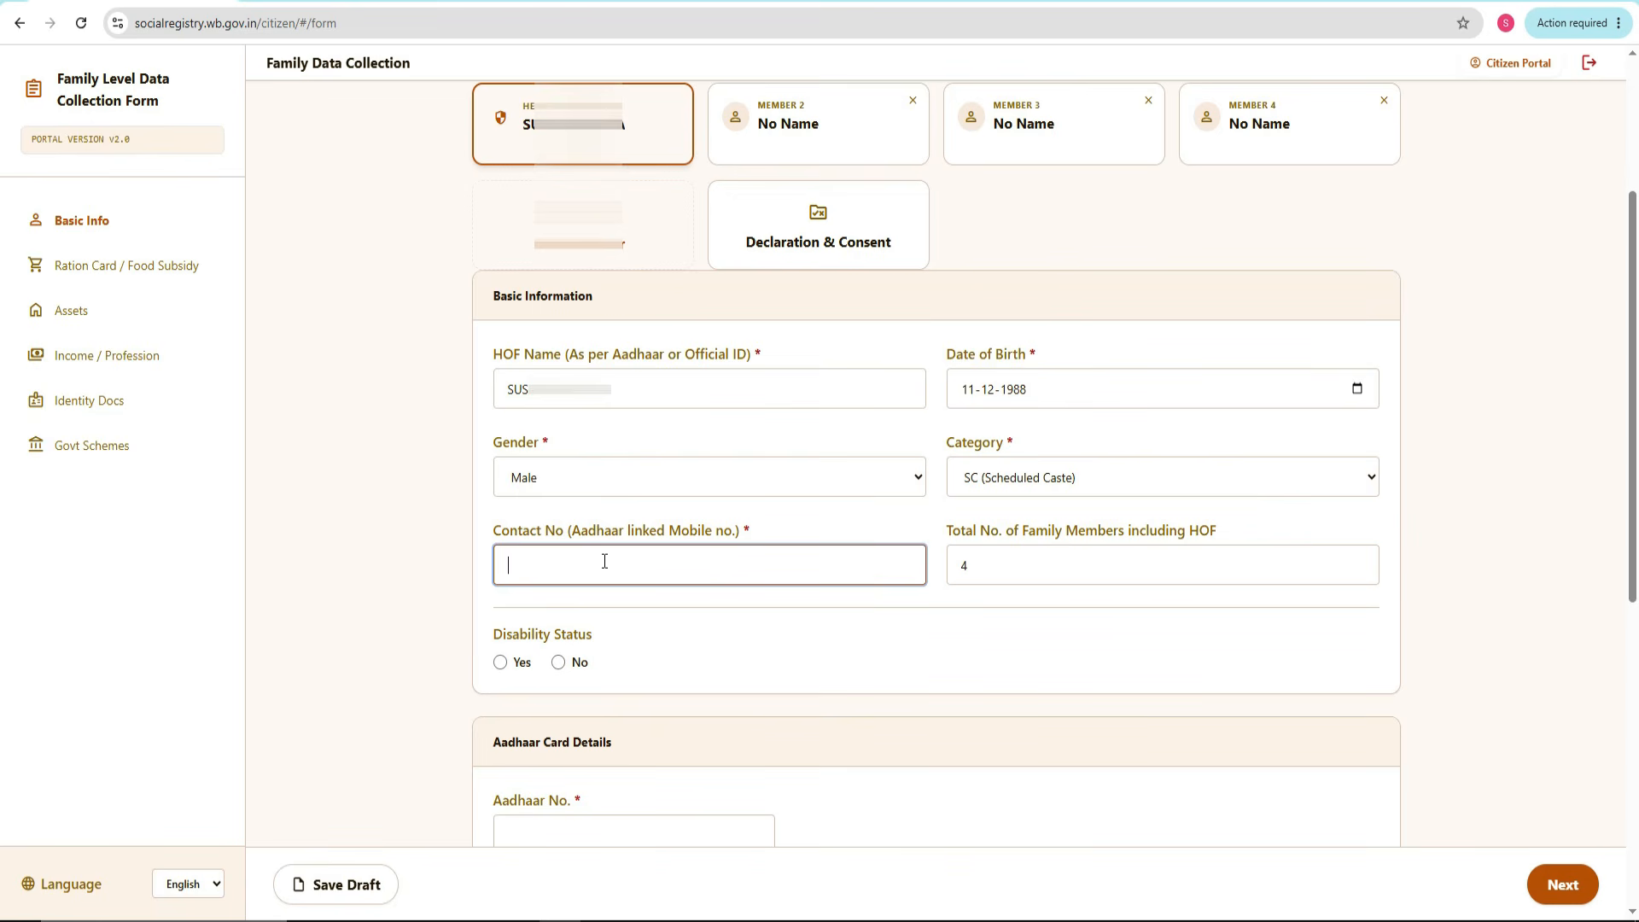
text(9)
text(8597)
text(0)
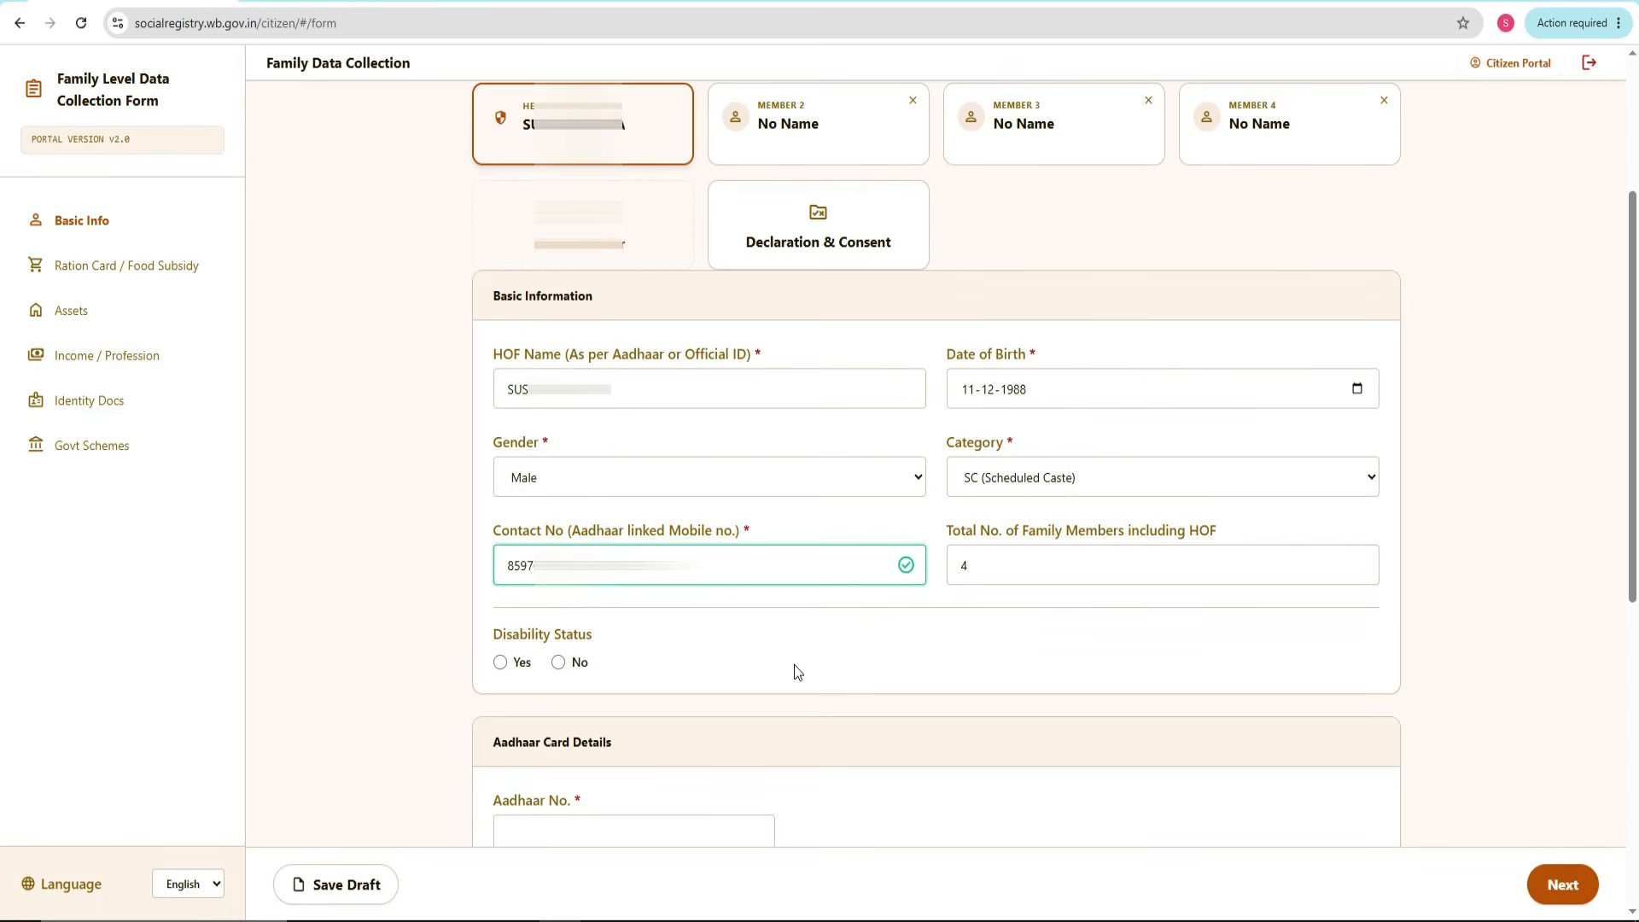
click(558, 663)
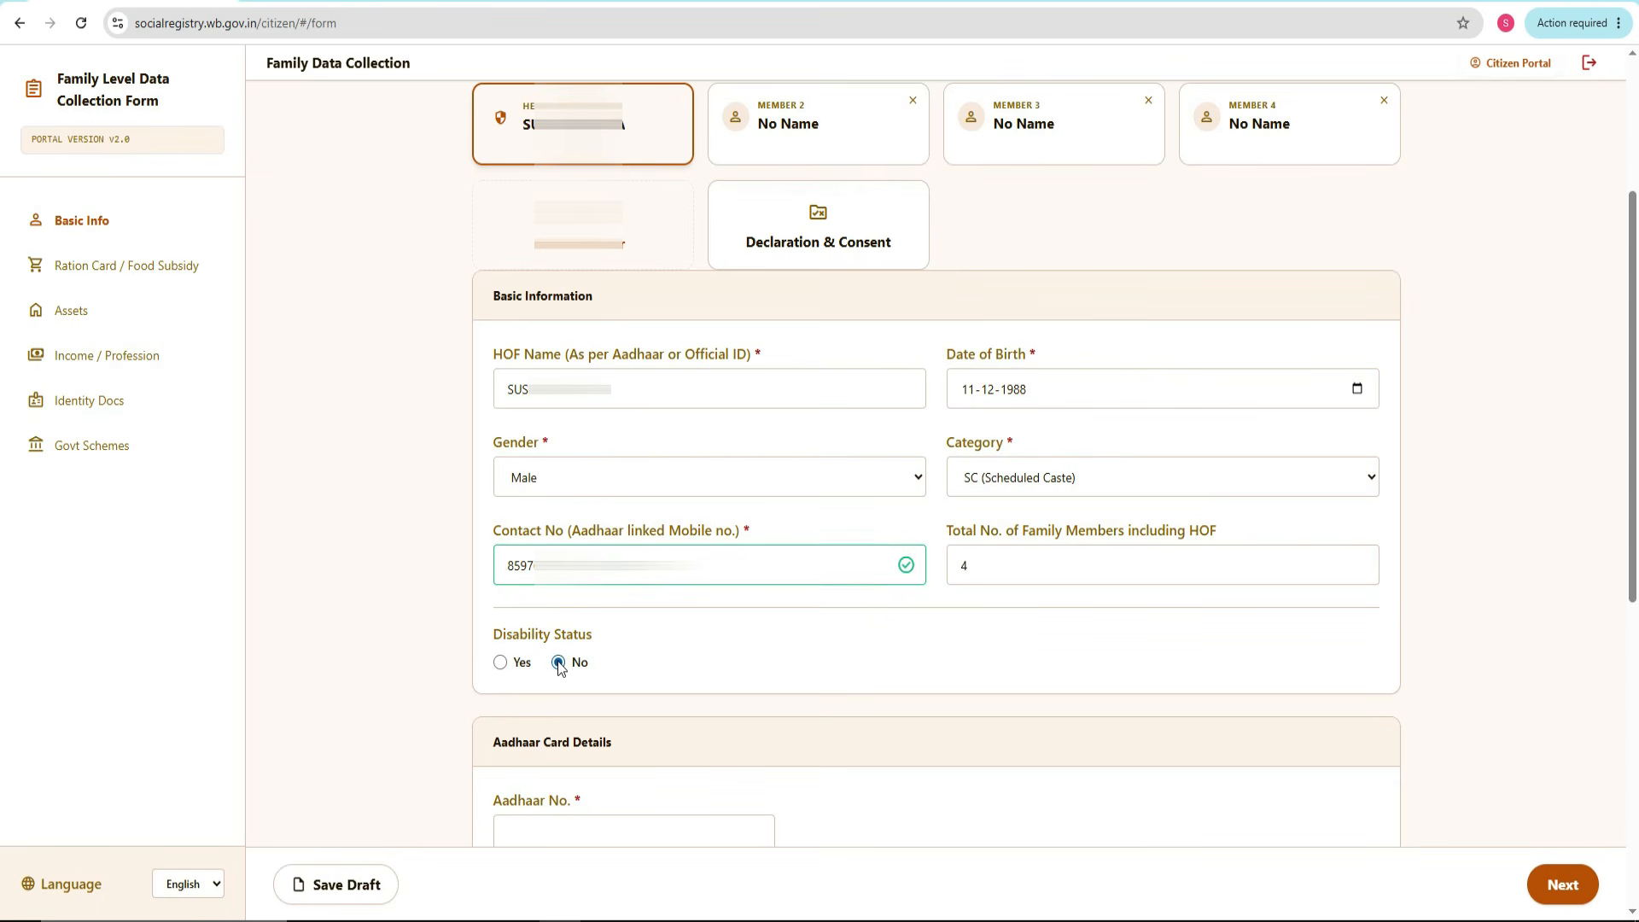
scroll(560, 668, down, 4)
click(549, 465)
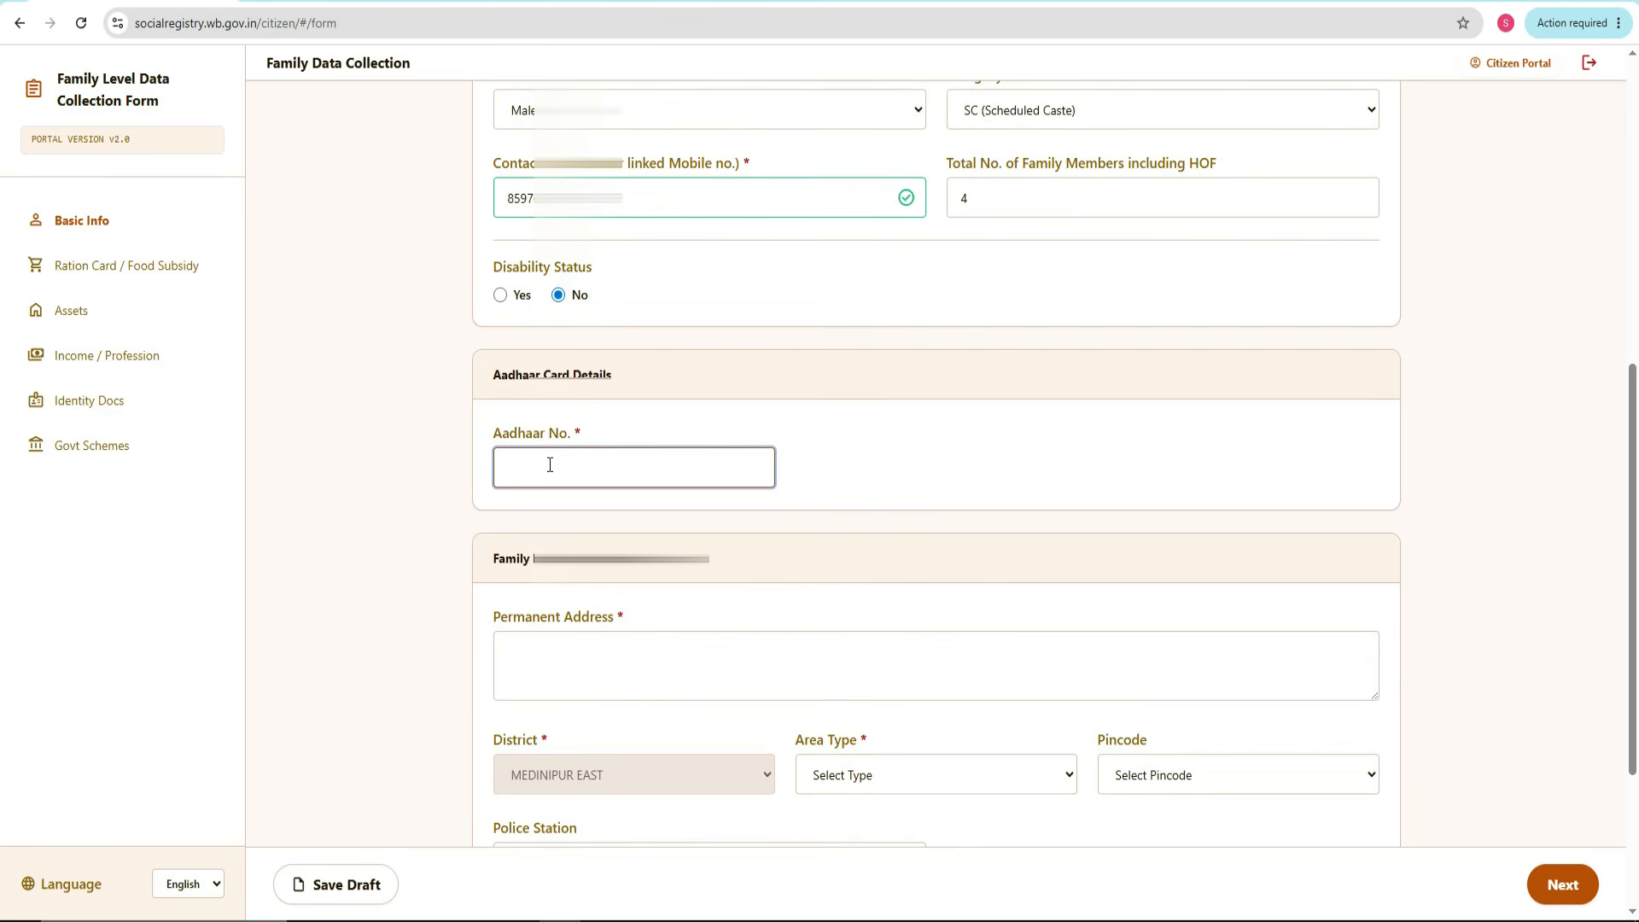
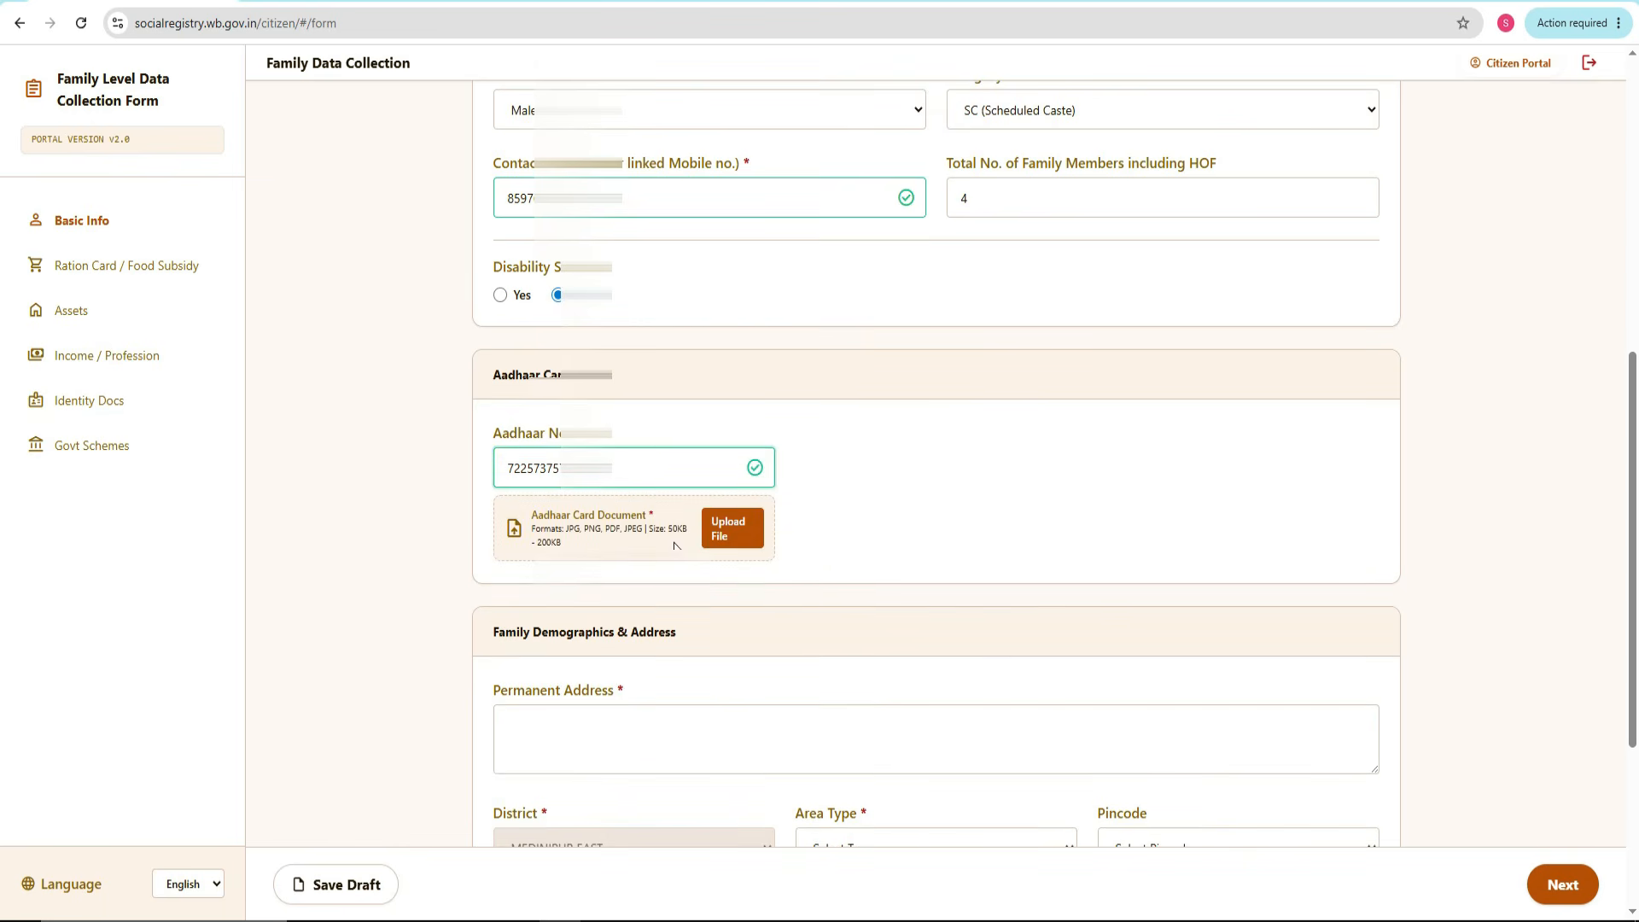
Enter the head's Aadhaar number and upload the Aadhaar card image
click(718, 535)
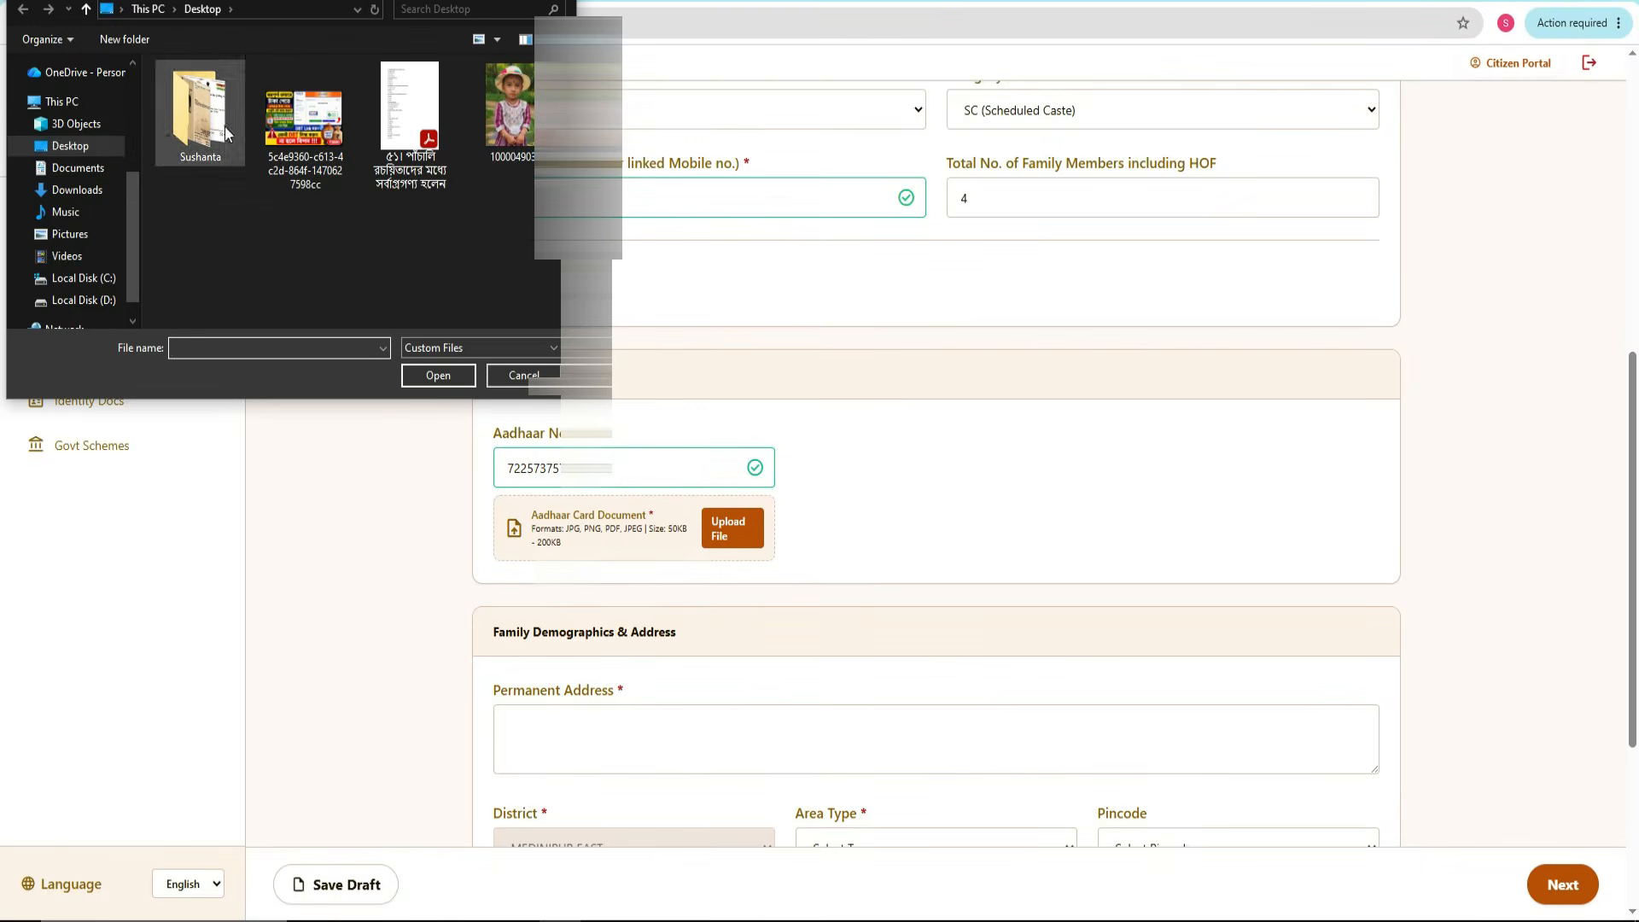
double_click(199, 111)
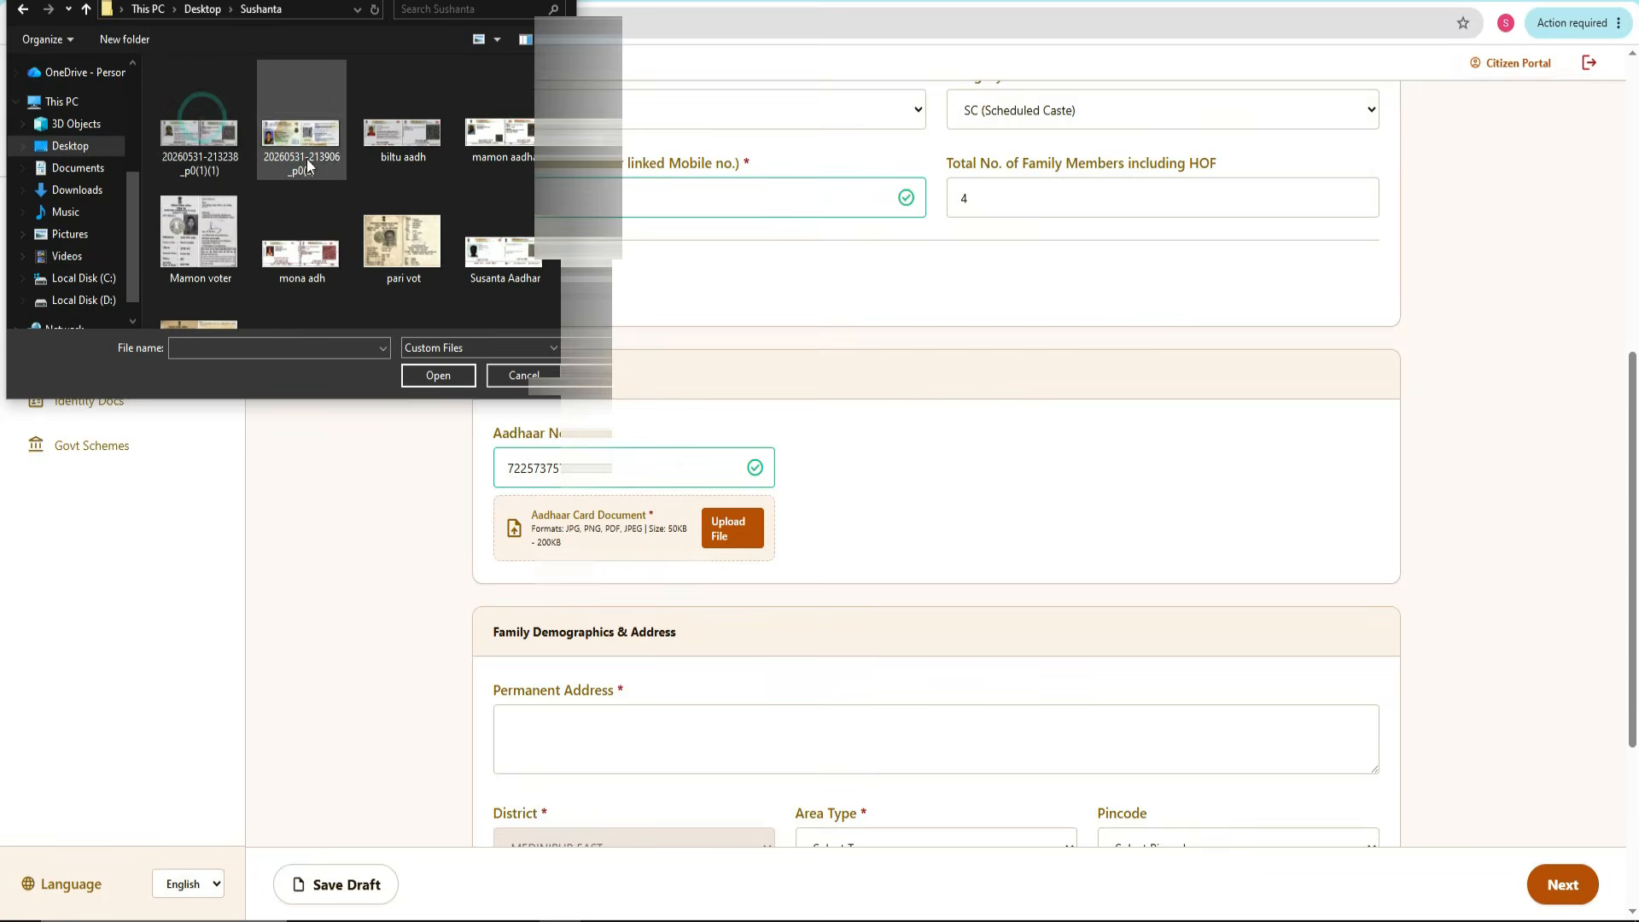
click(491, 264)
click(441, 375)
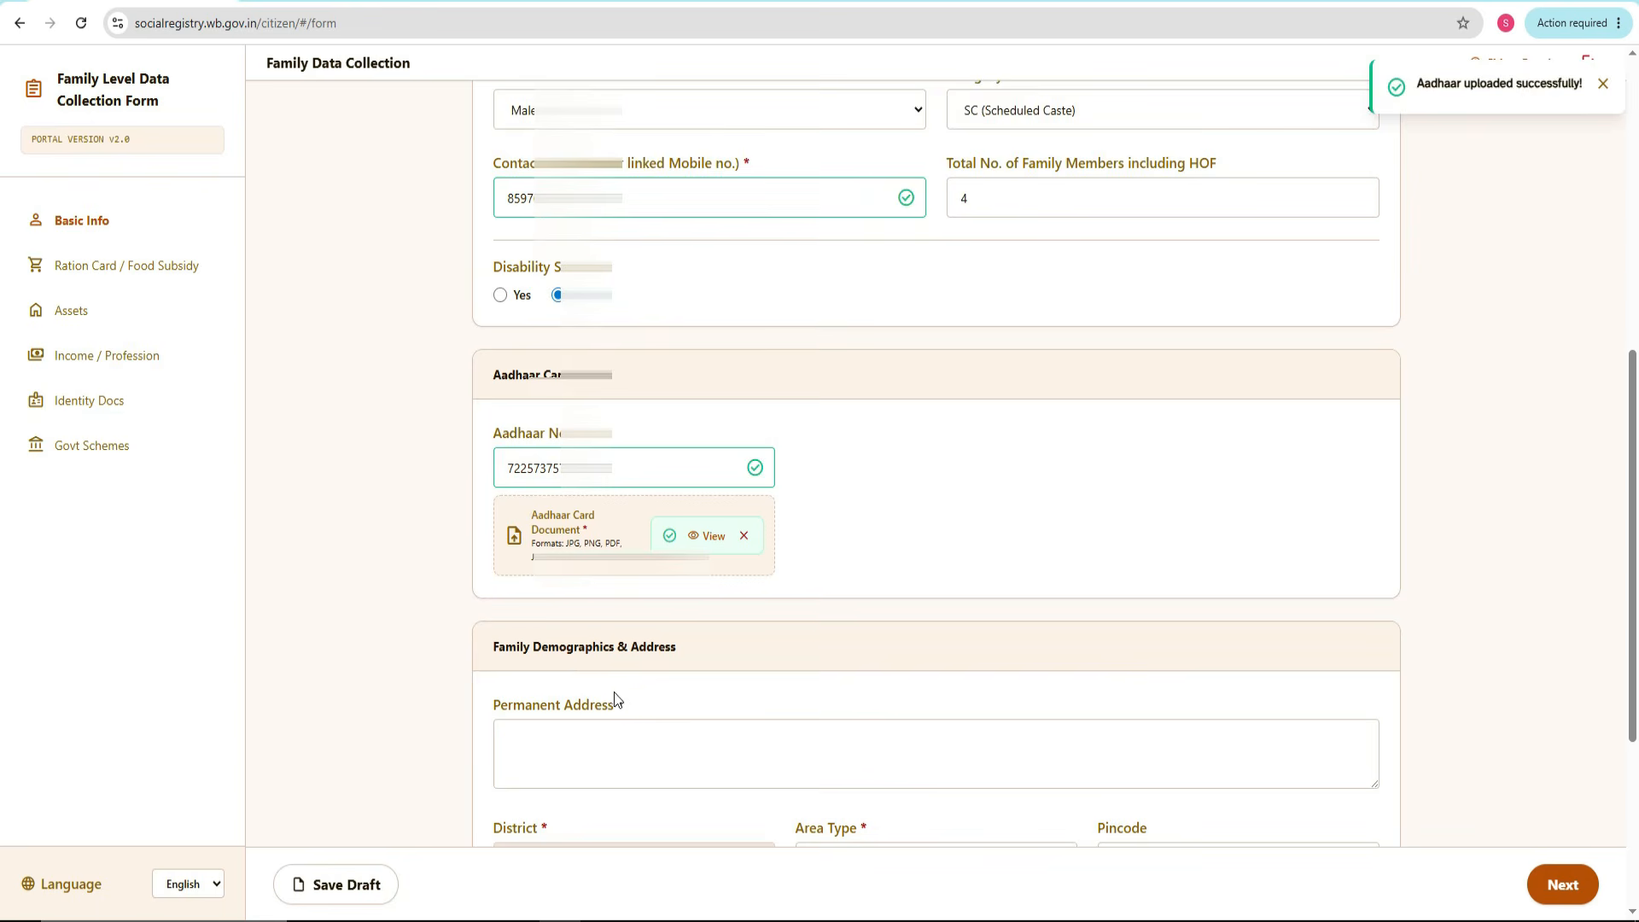
scroll(626, 666, down, 2)
click(556, 587)
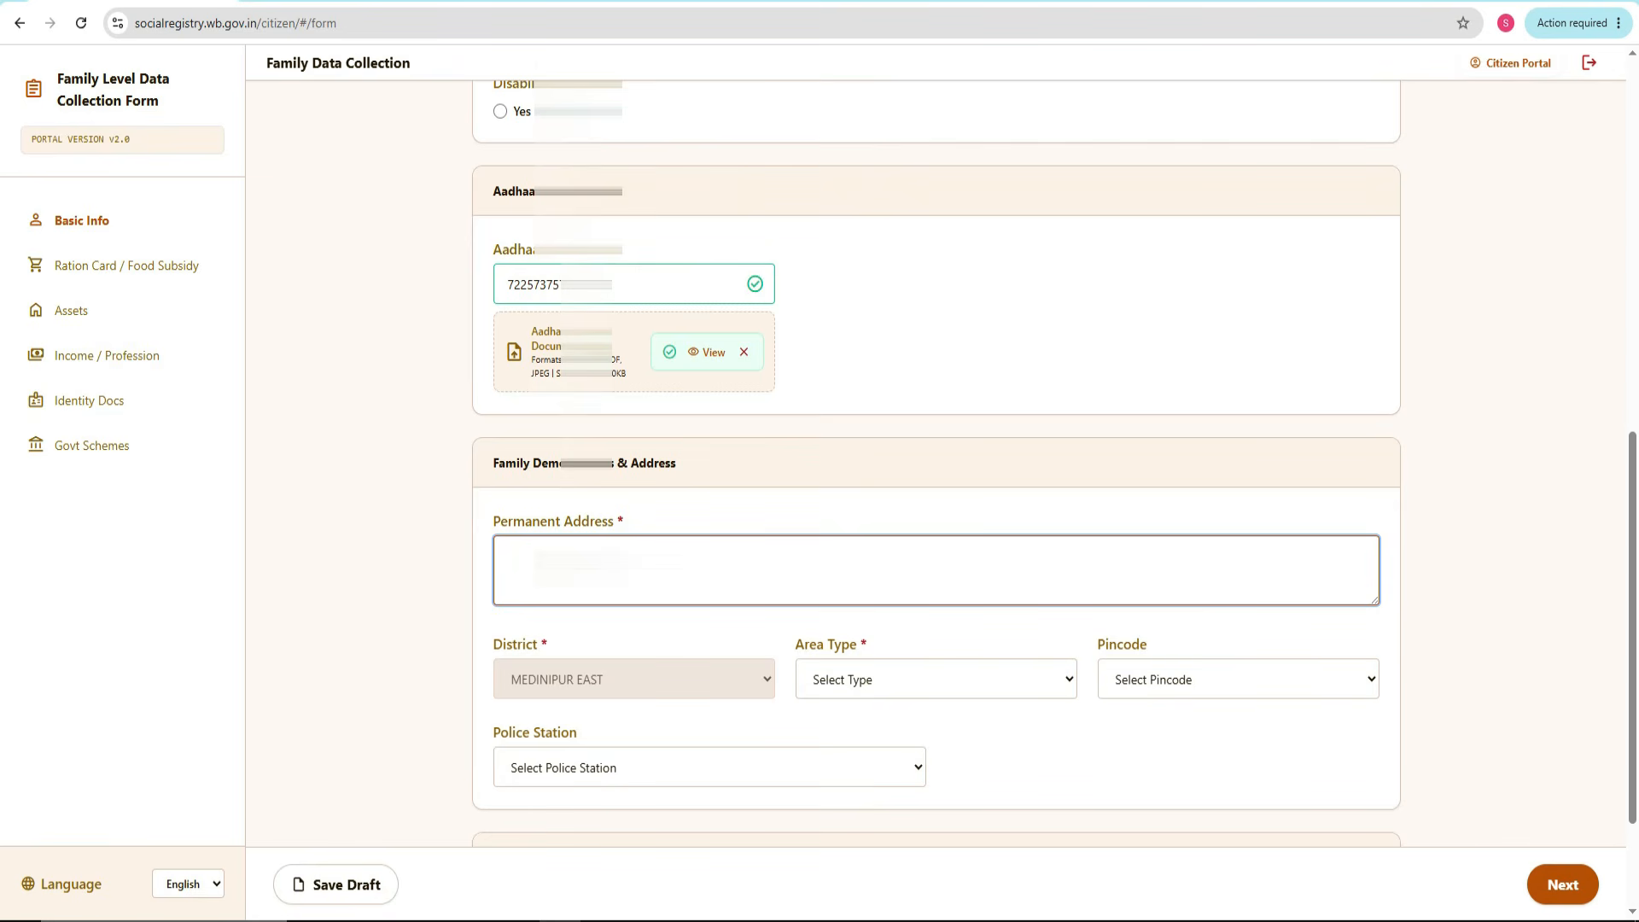
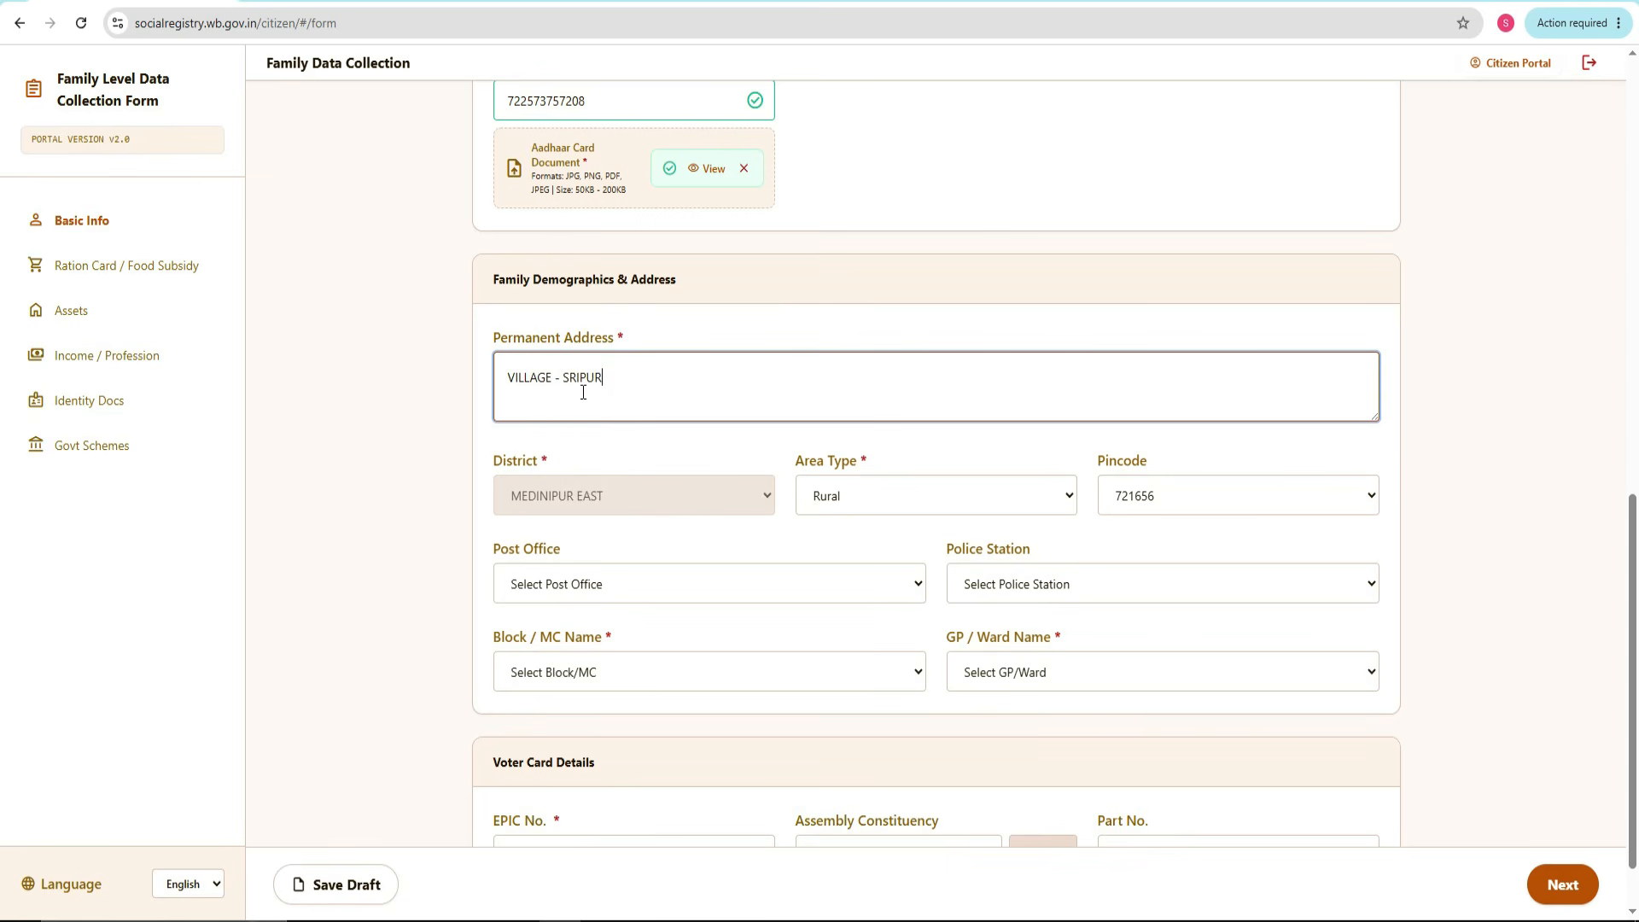
Enter the permanent address and choose post office Manuchak BO and police station Nandigram PS
click(654, 594)
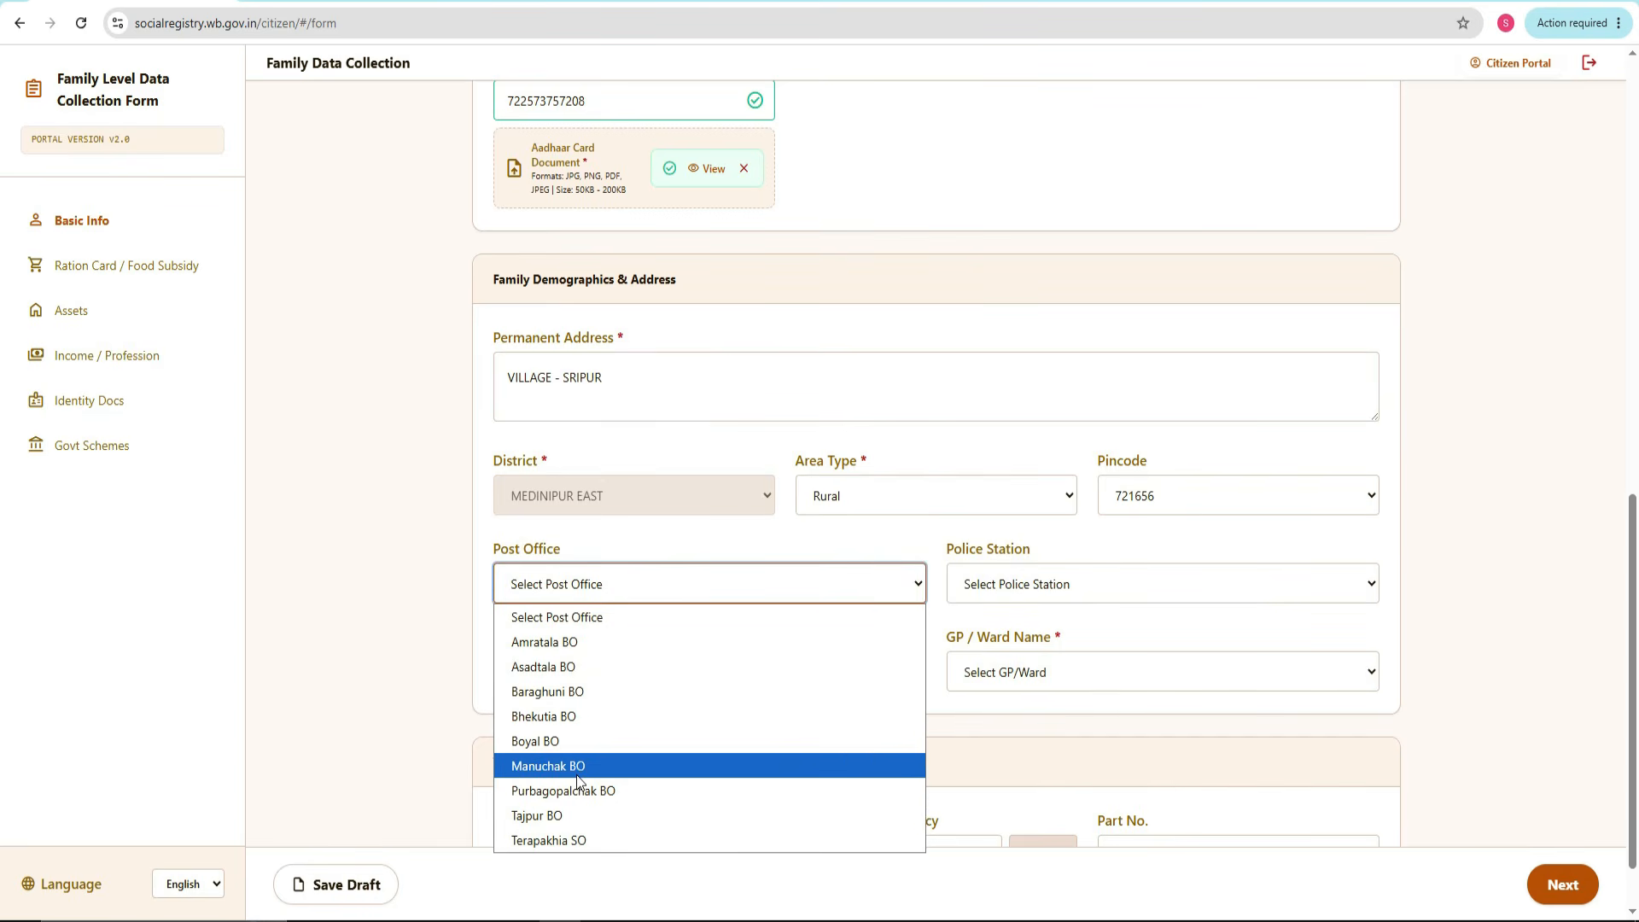
click(577, 773)
click(1007, 586)
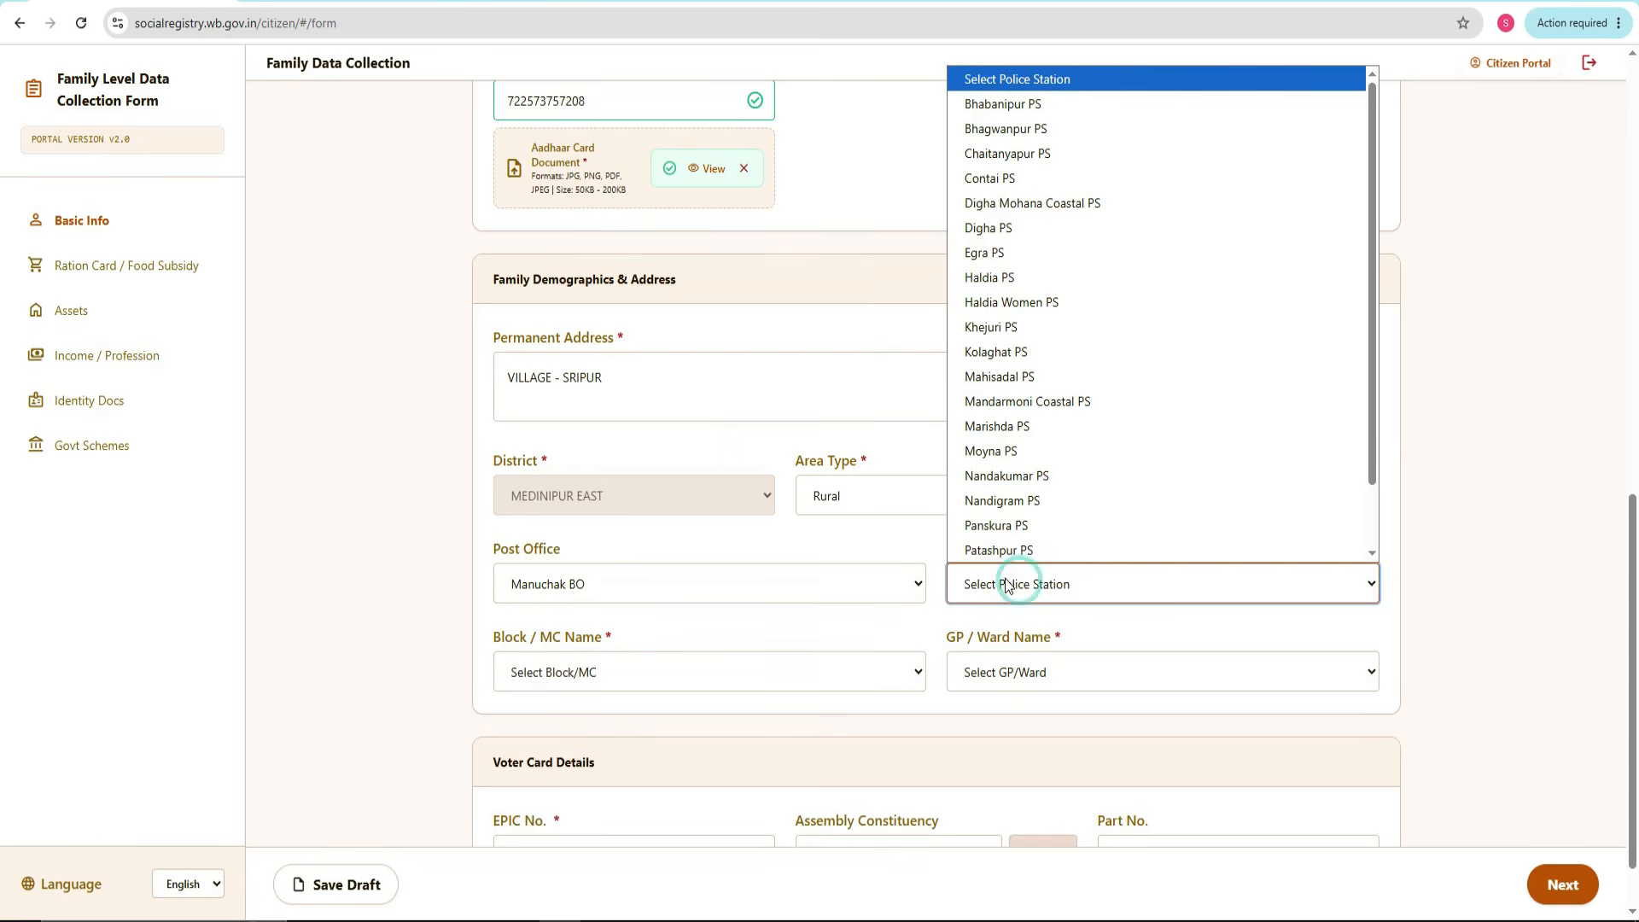
click(998, 503)
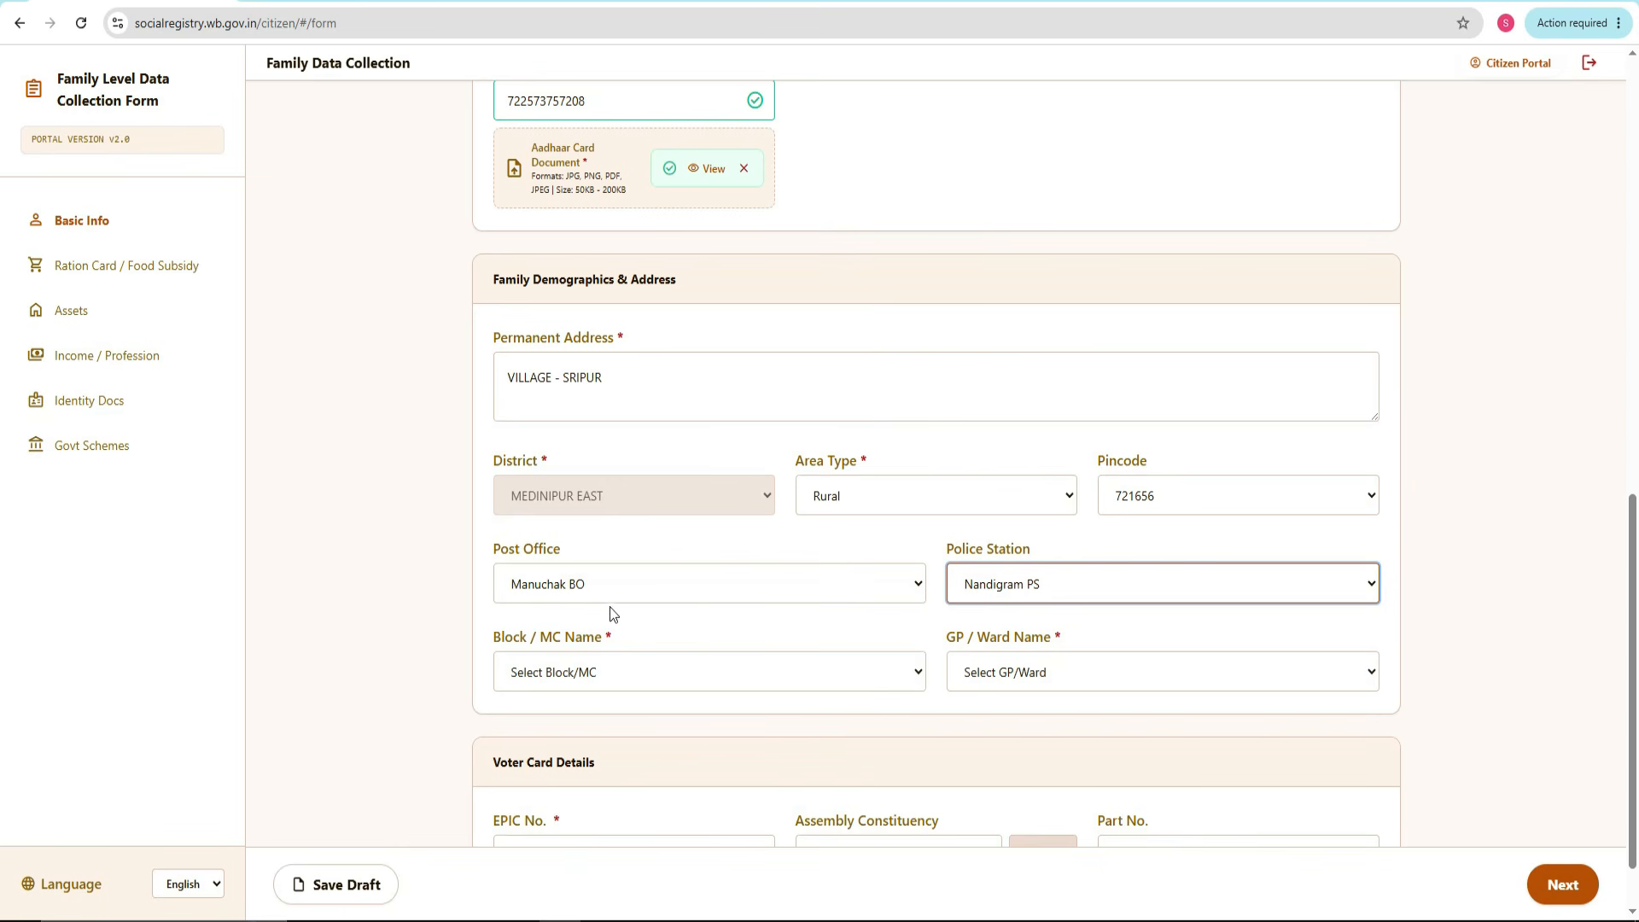
Set Block / MC Name to NANDIGRAM-I and GP / Ward Name to BHAKUTIA
click(586, 674)
click(586, 565)
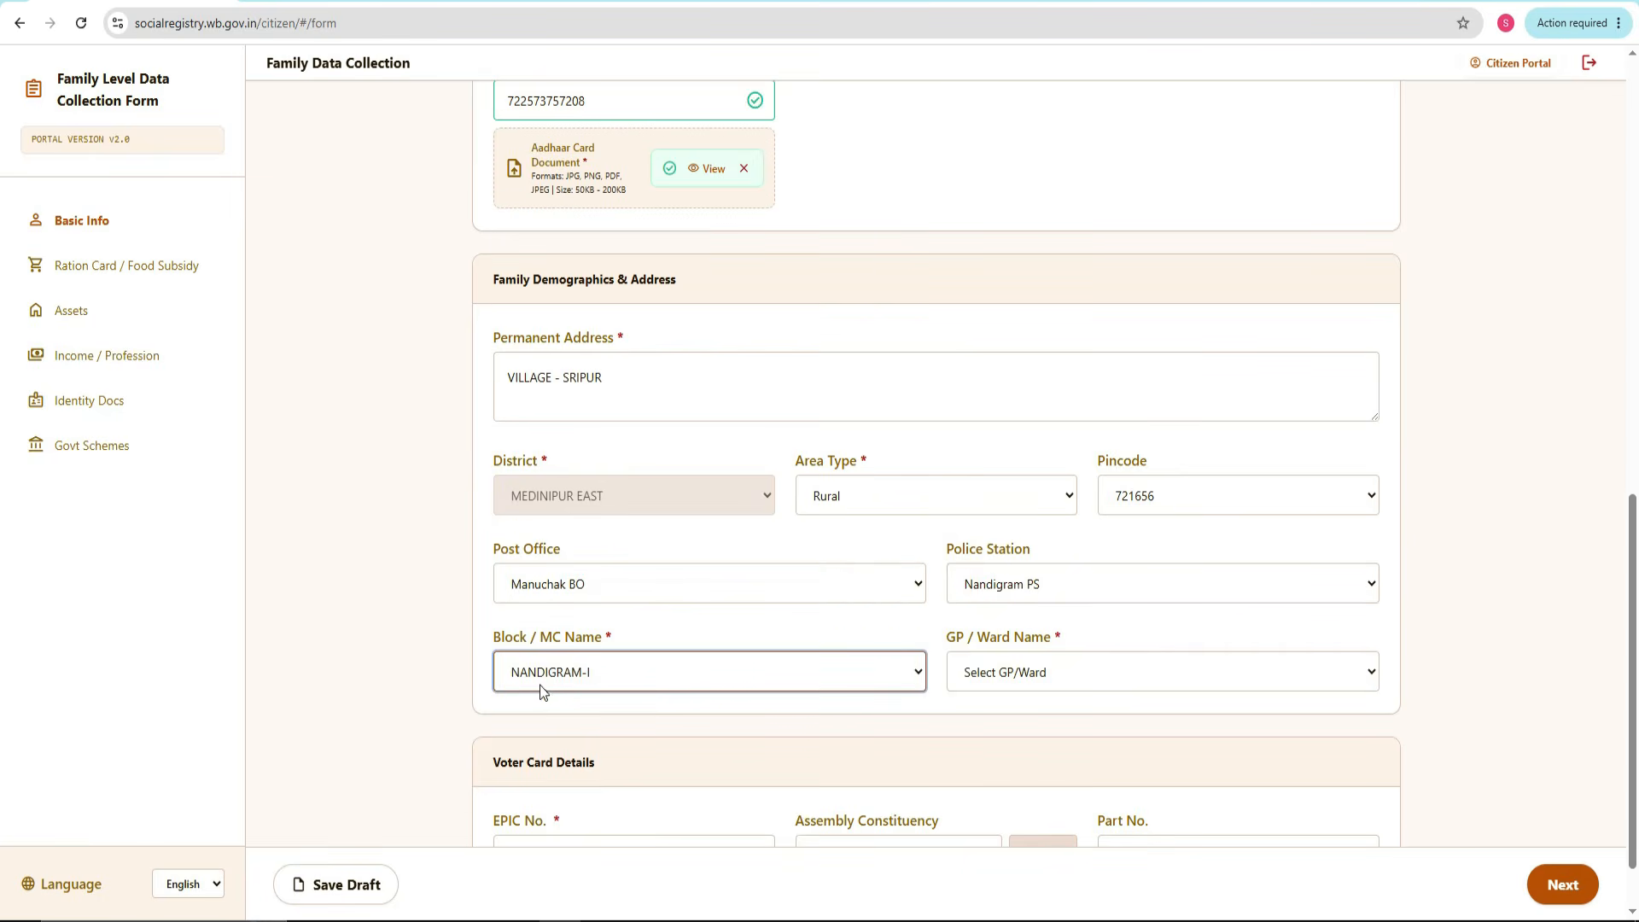
click(1030, 672)
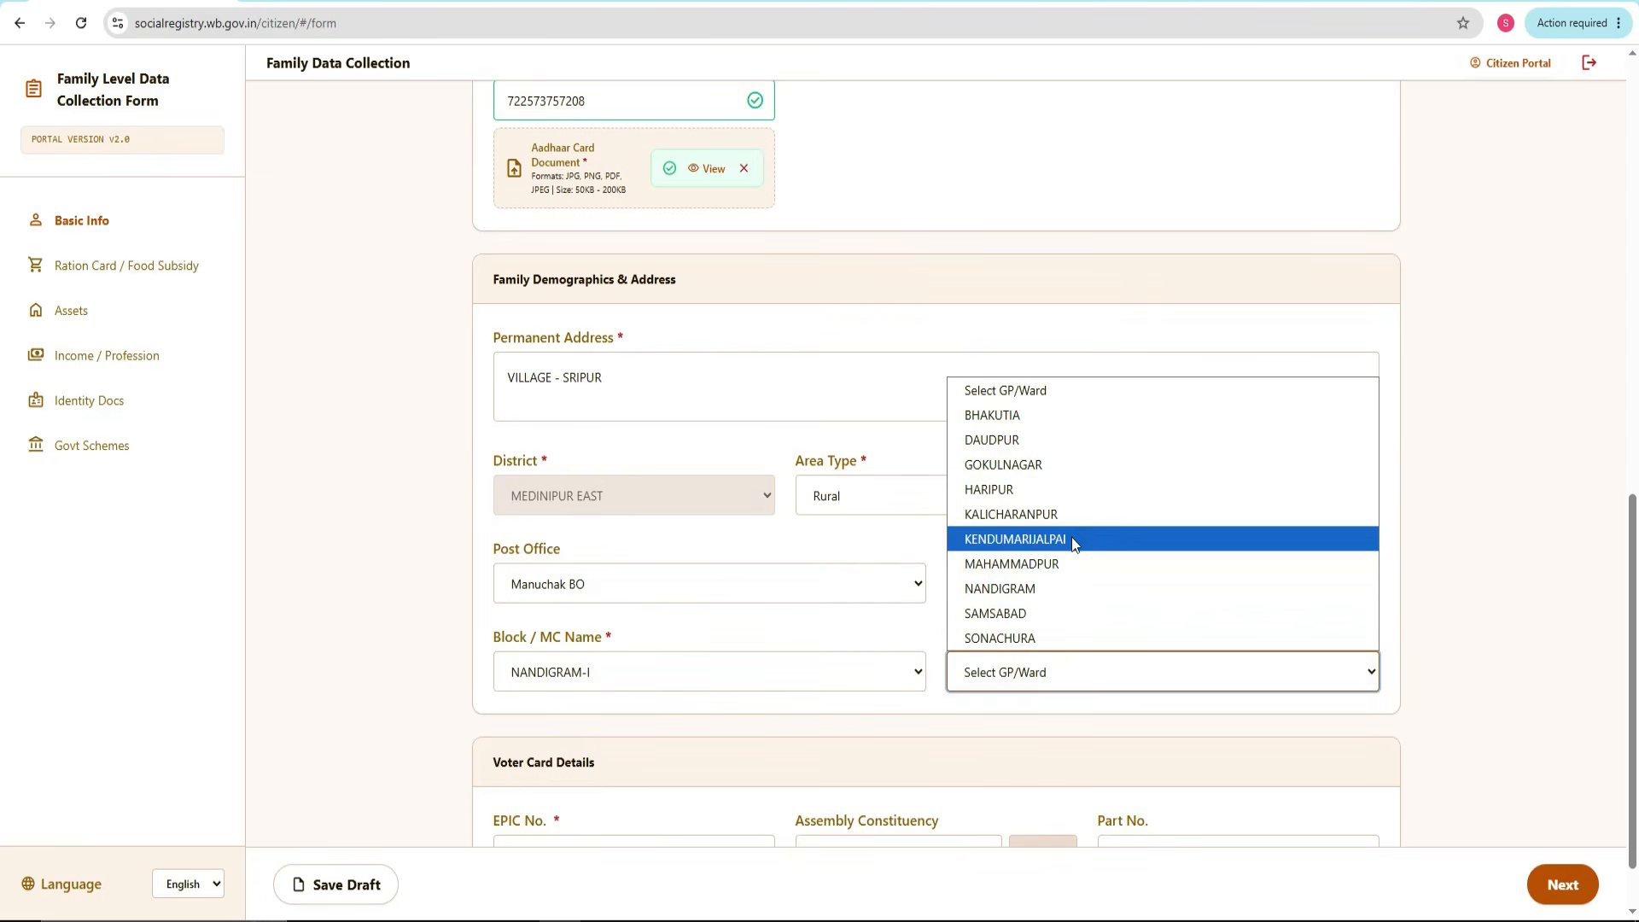
click(1037, 415)
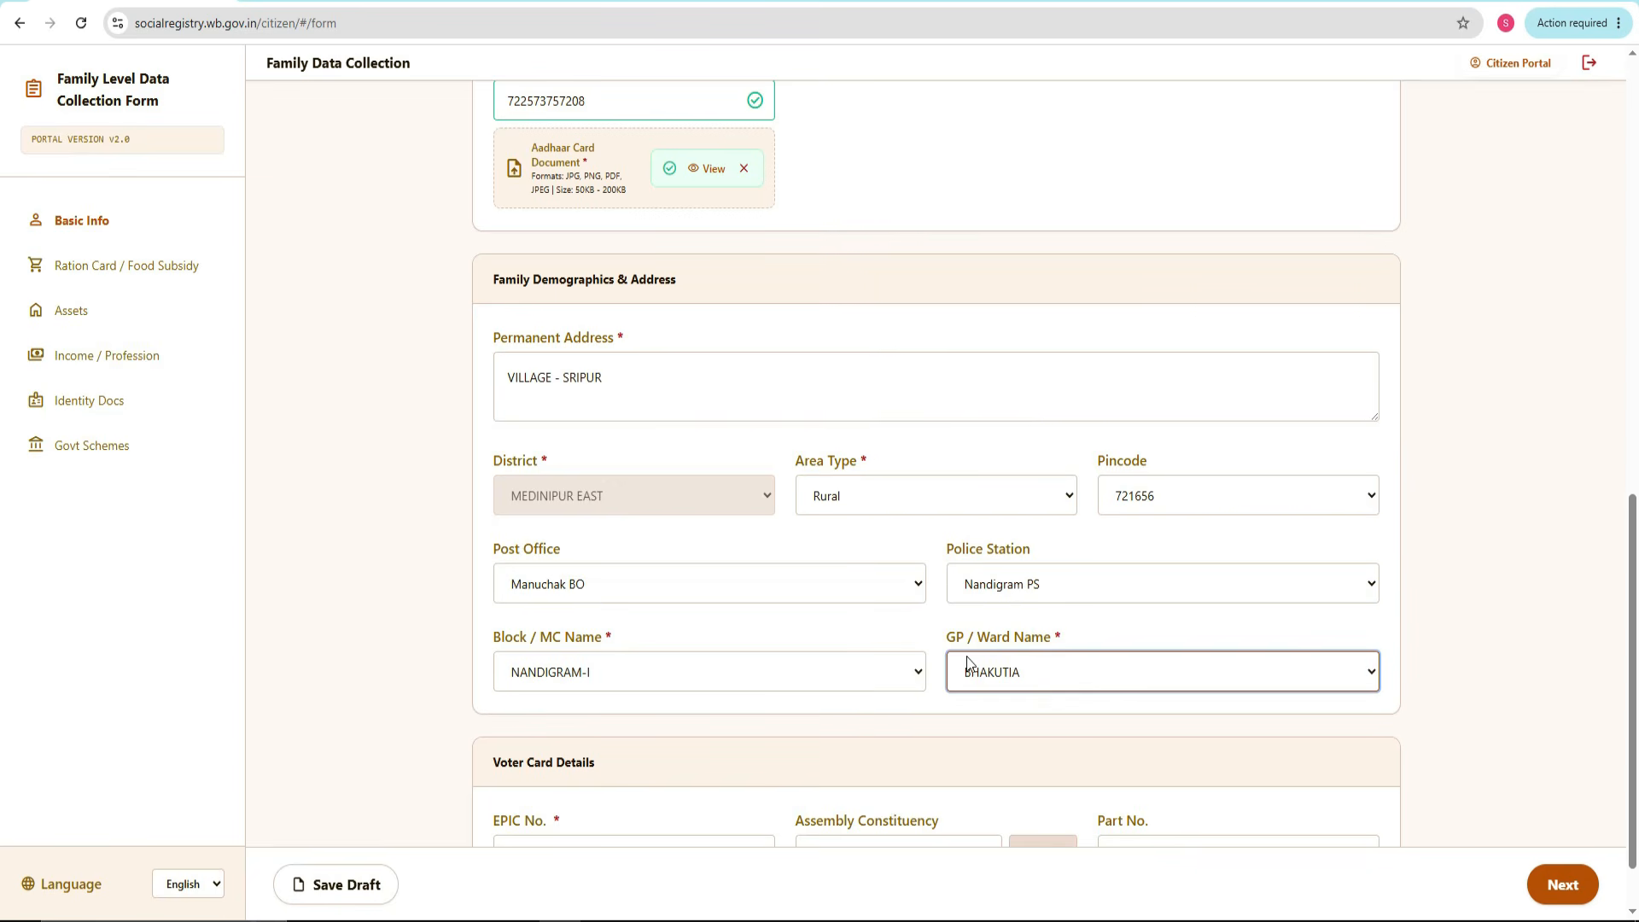
click(1024, 675)
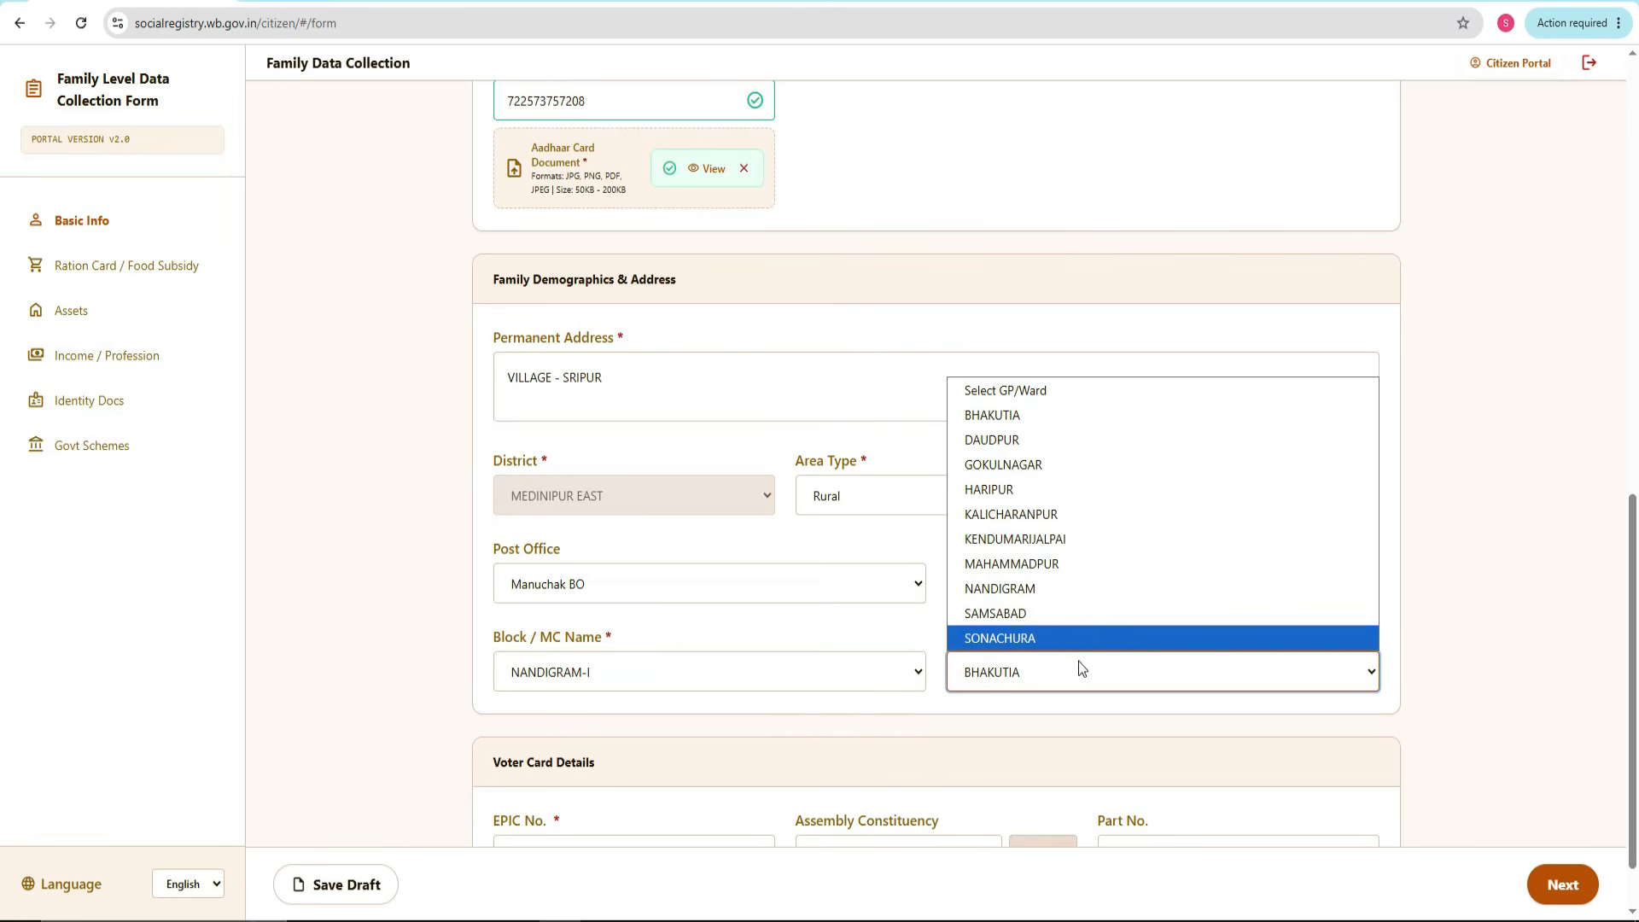
click(1034, 416)
scroll(862, 652, down, 1)
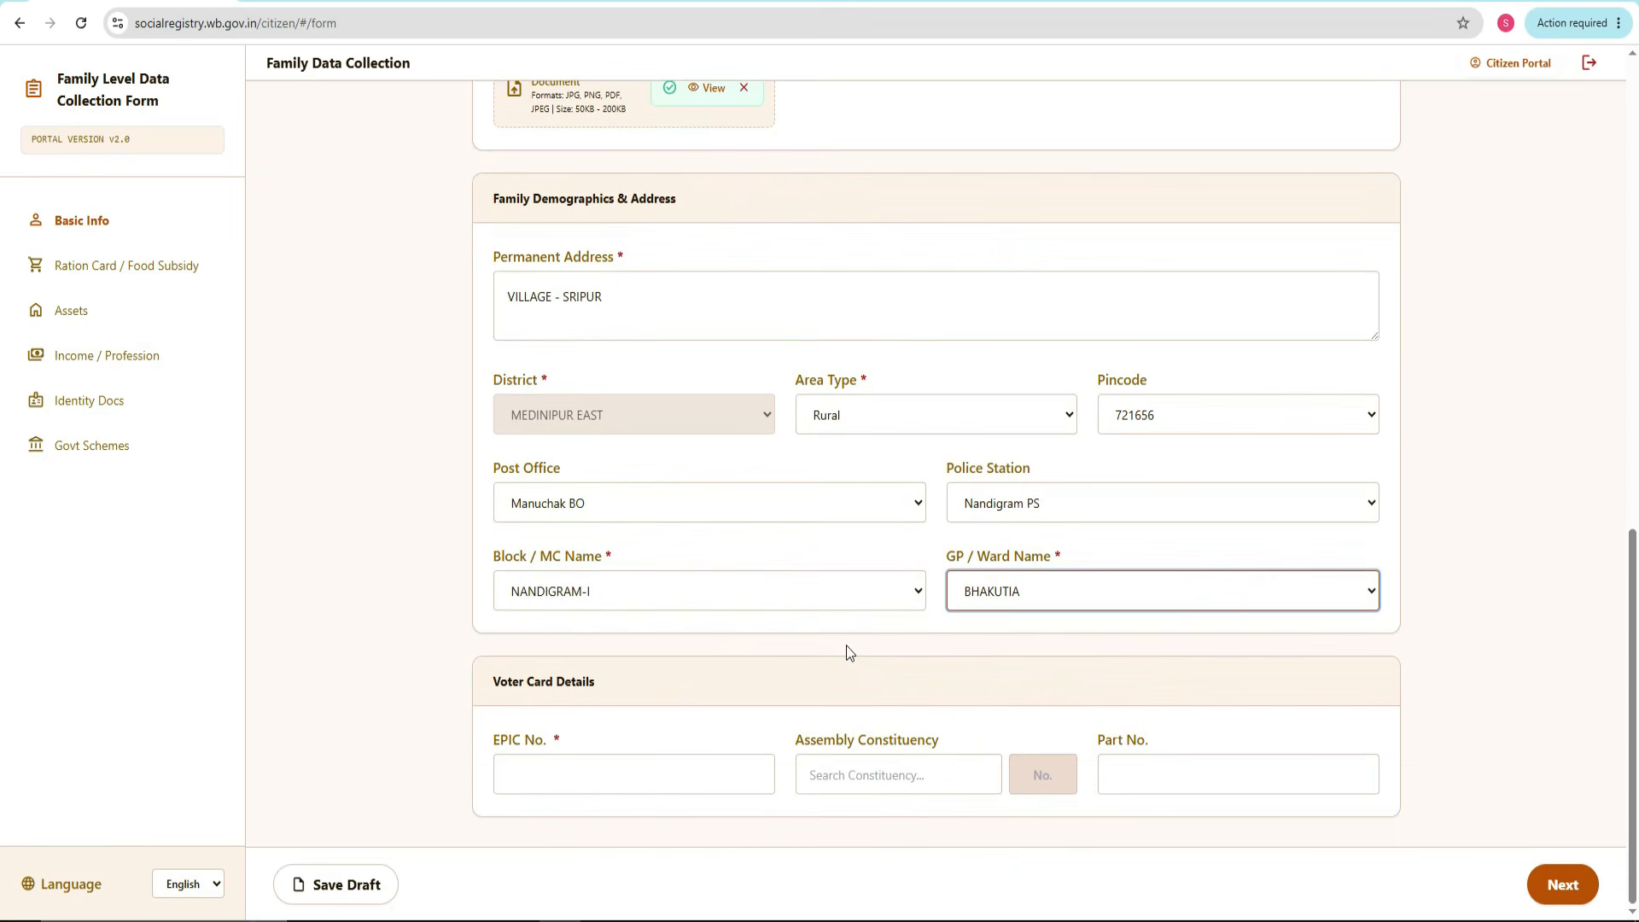
click(607, 782)
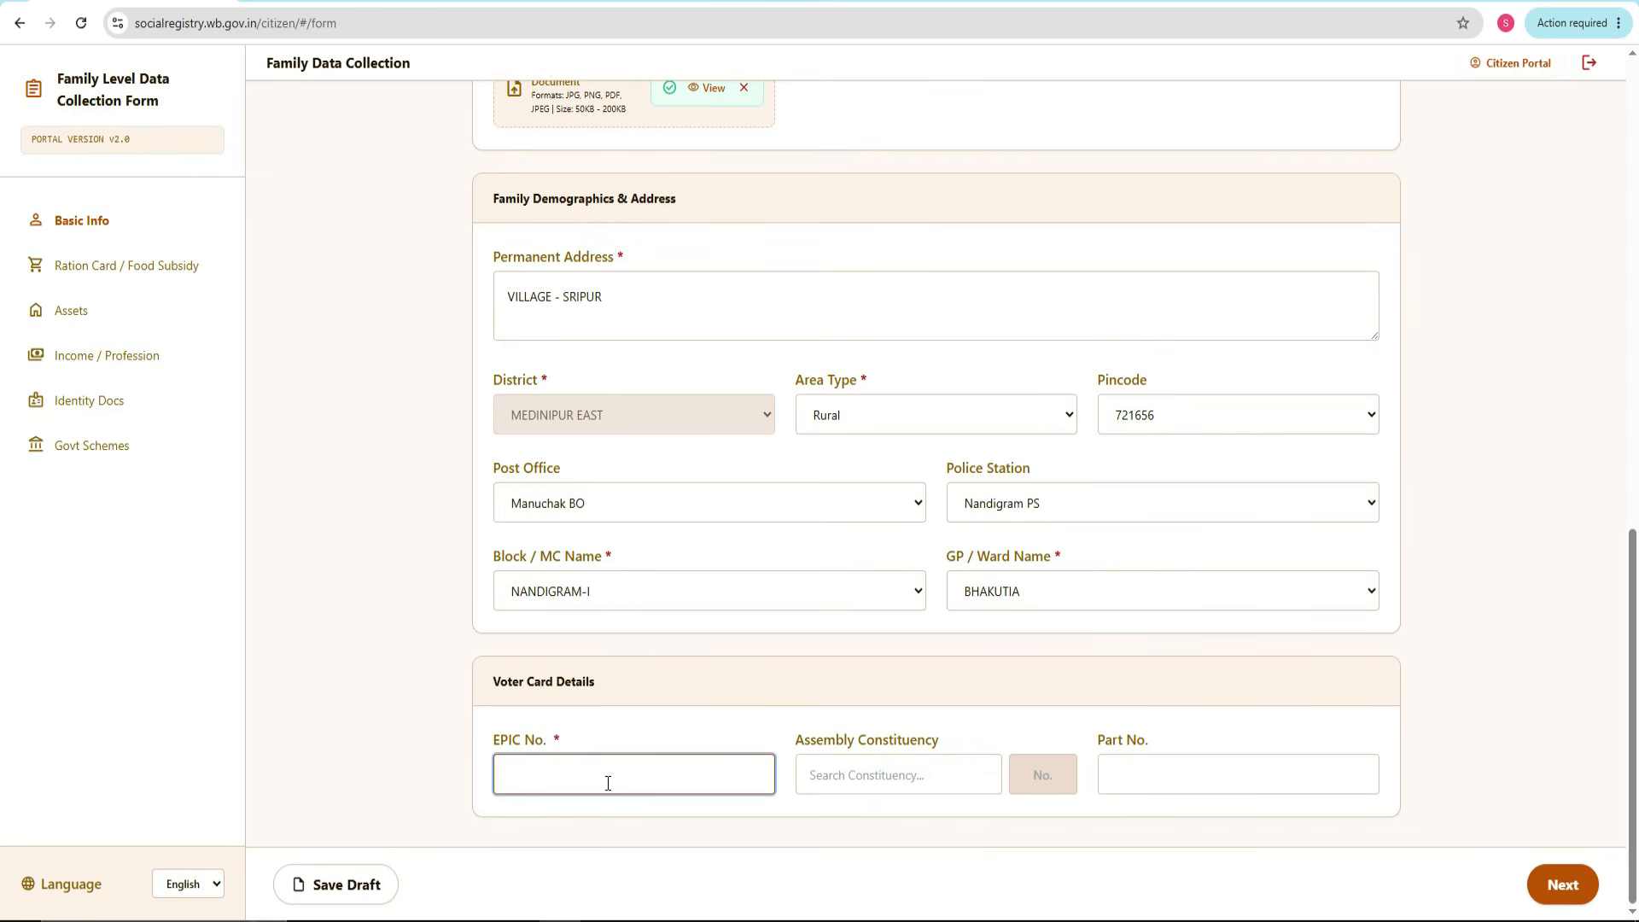
Enter the EPIC number and upload the voter card image
text(CMF2)
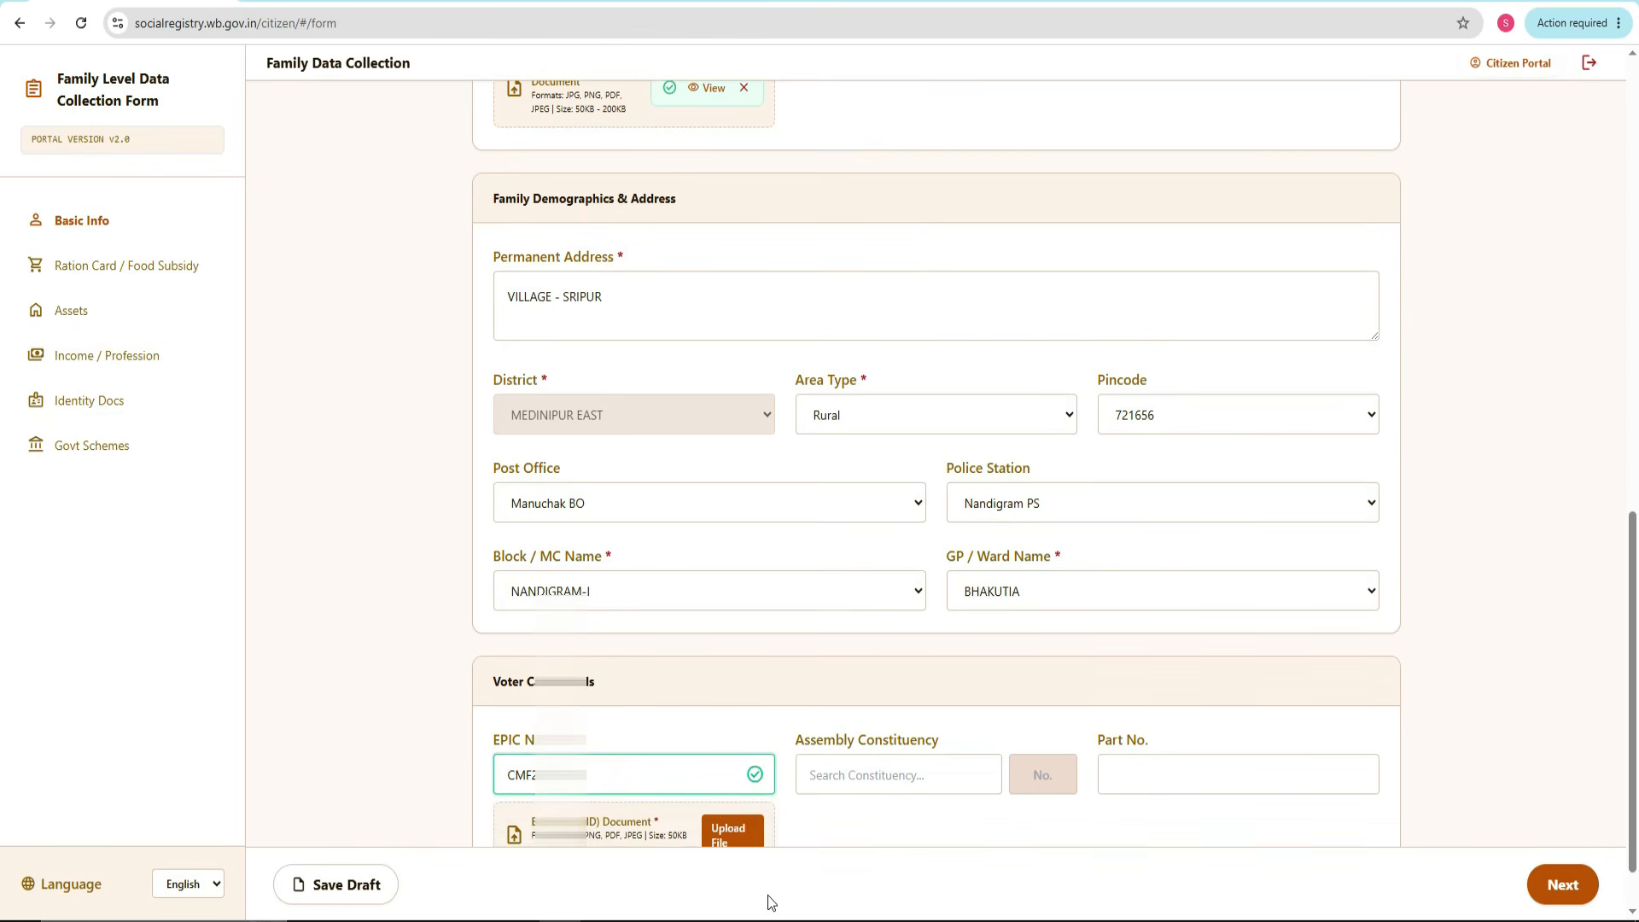
scroll(743, 811, down, 1)
click(727, 759)
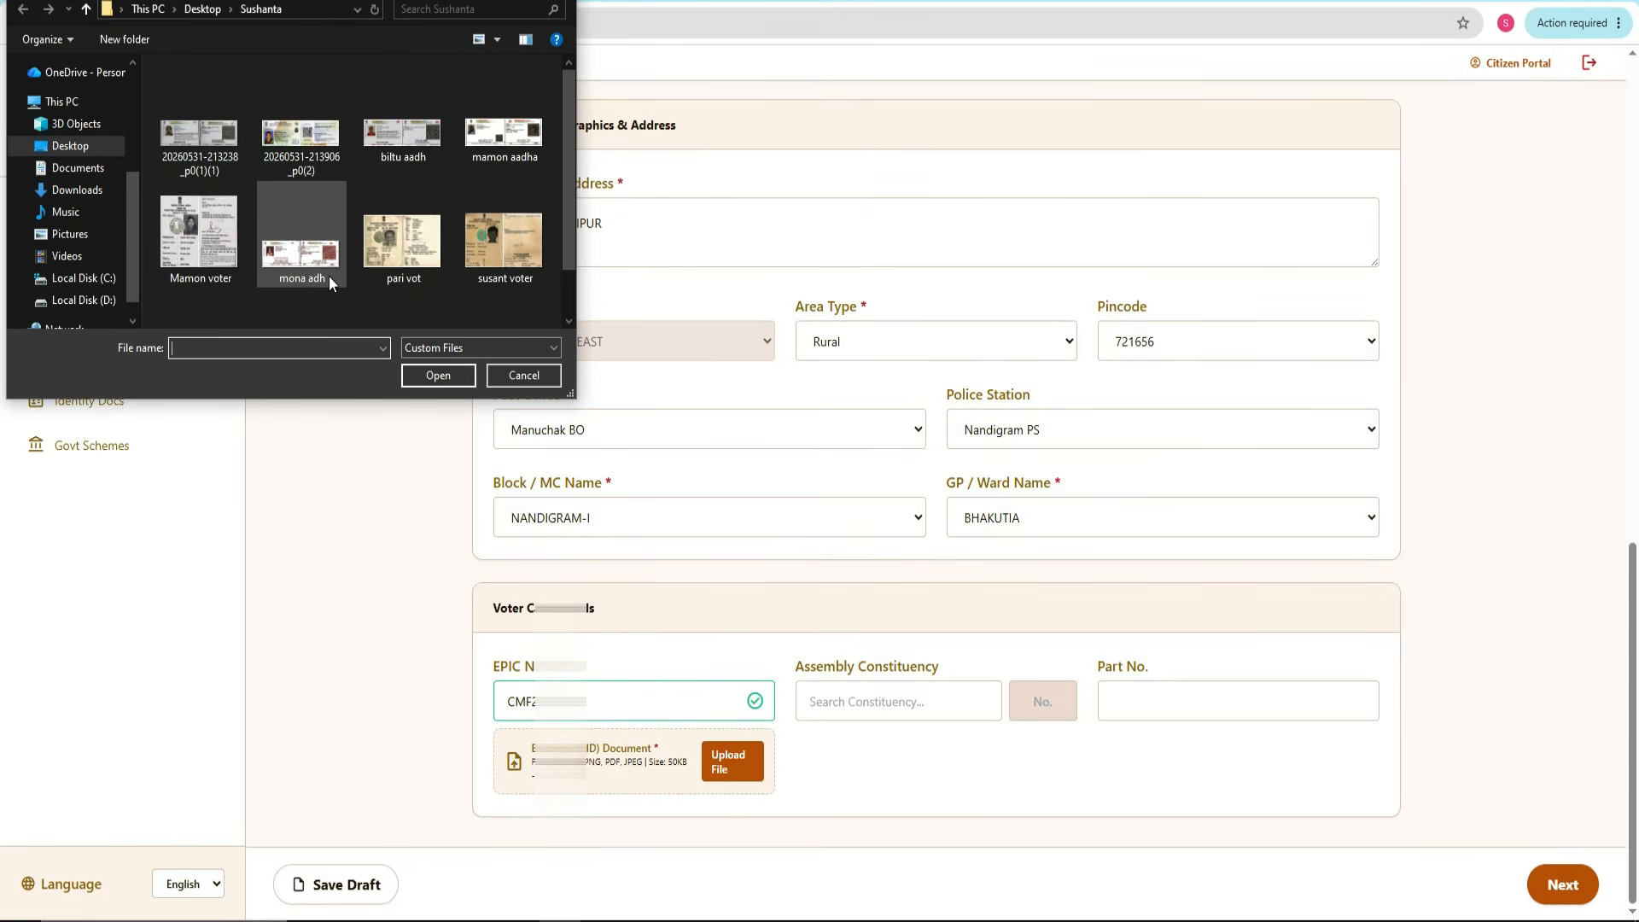
click(495, 258)
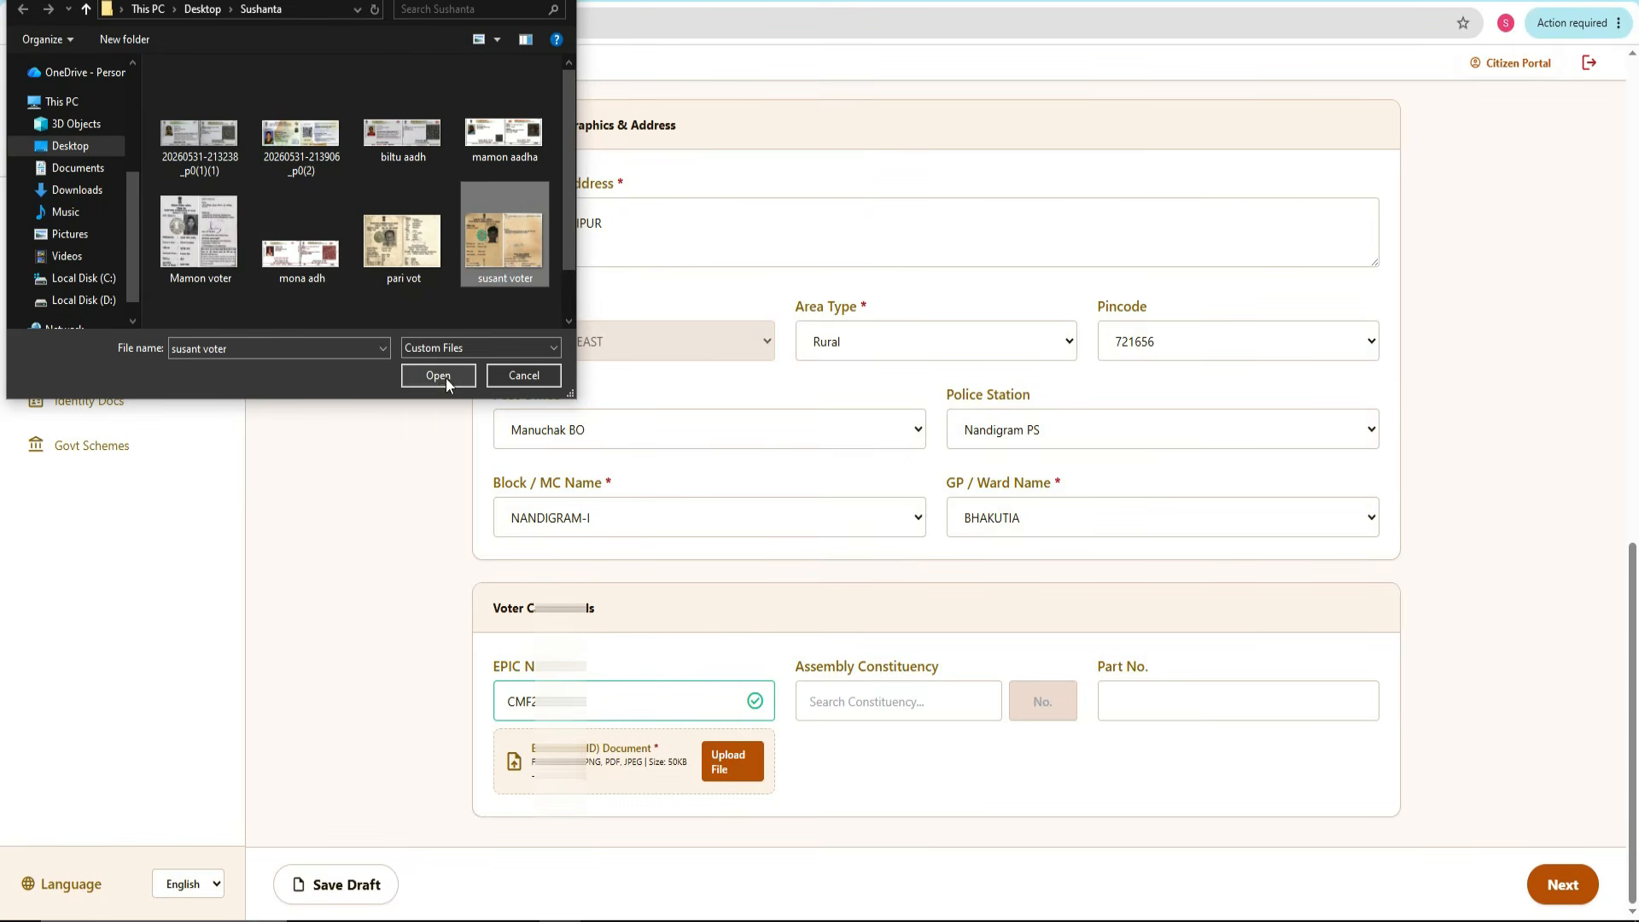
click(437, 376)
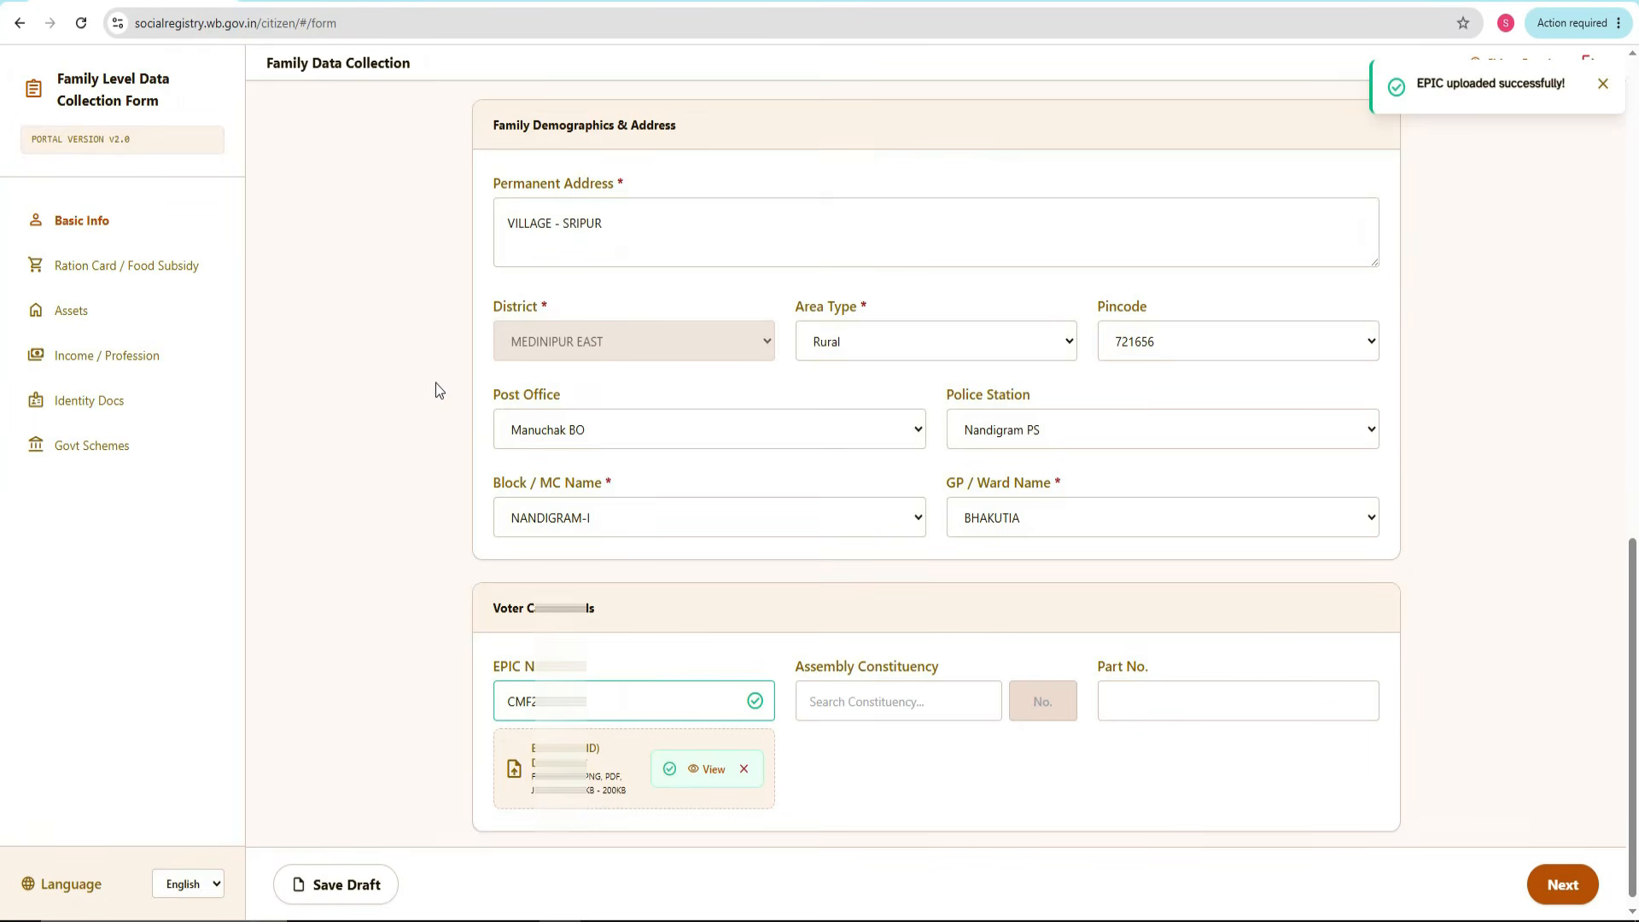
Choose constituency 210 - Nandigram, enter Part No. 22, and save as draft
click(898, 688)
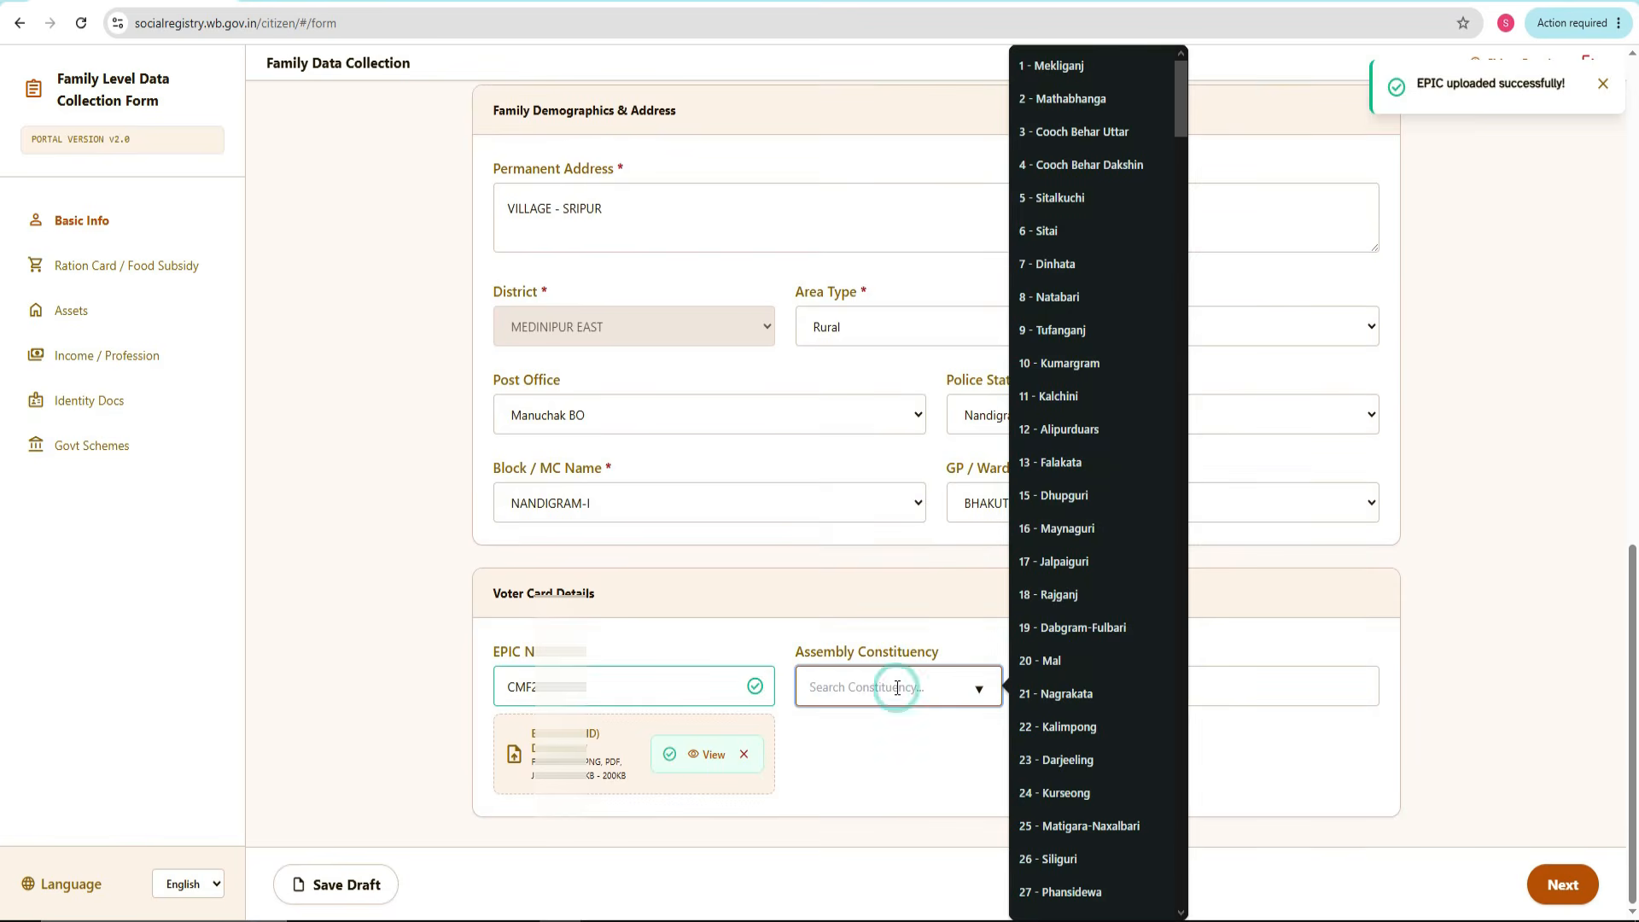
click(976, 688)
click(977, 690)
drag(1175, 428, 1175, 633)
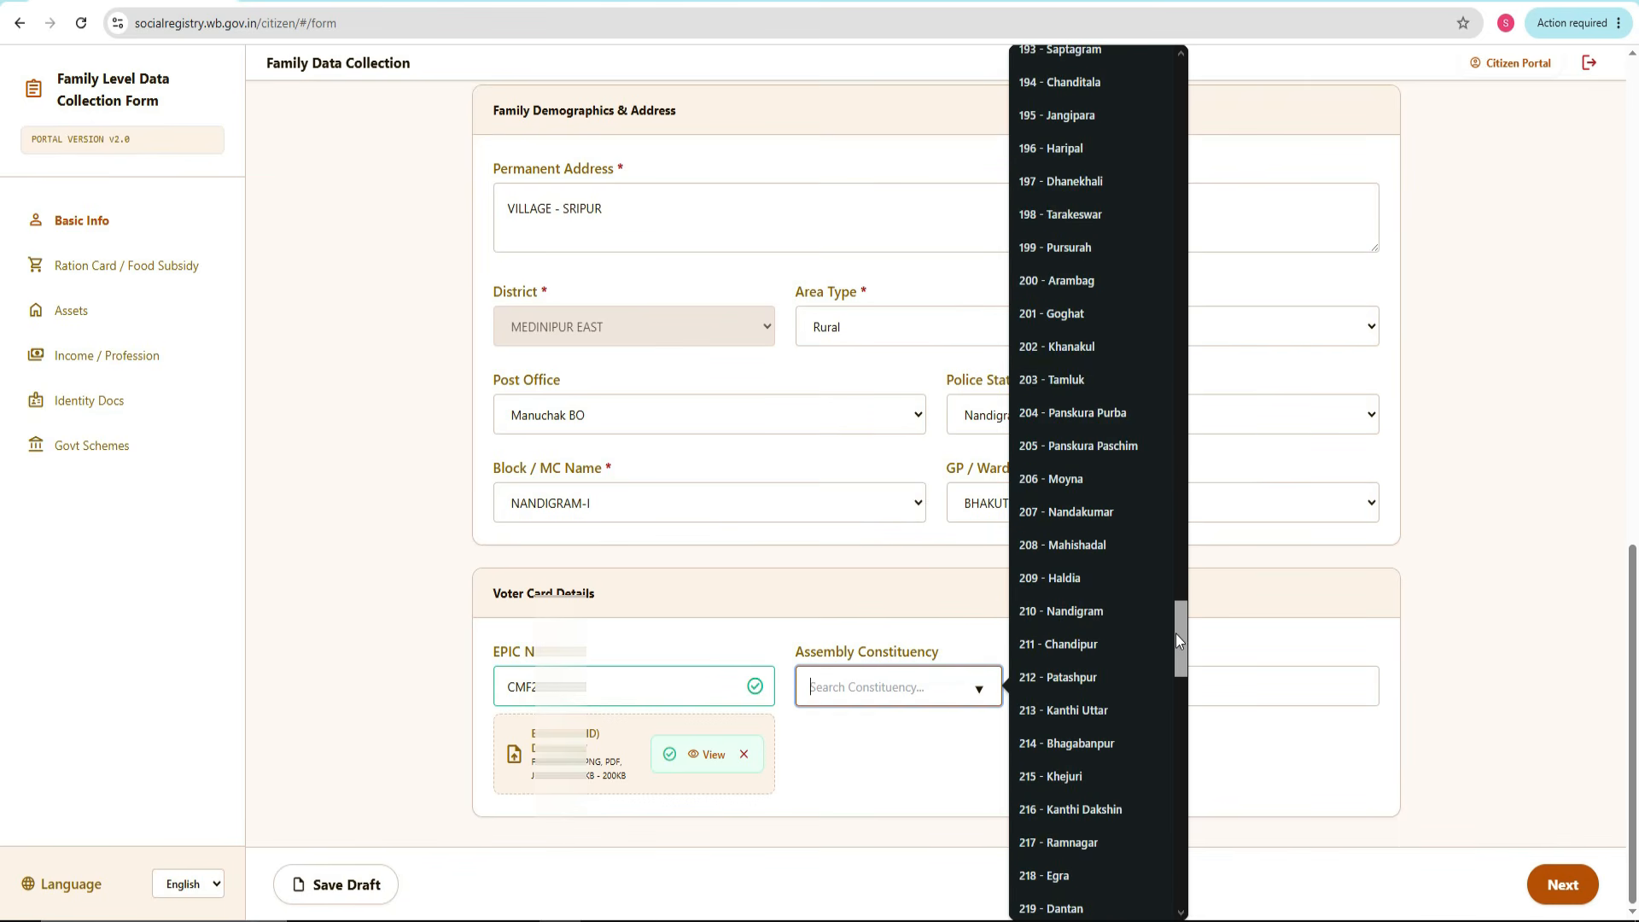
click(1061, 608)
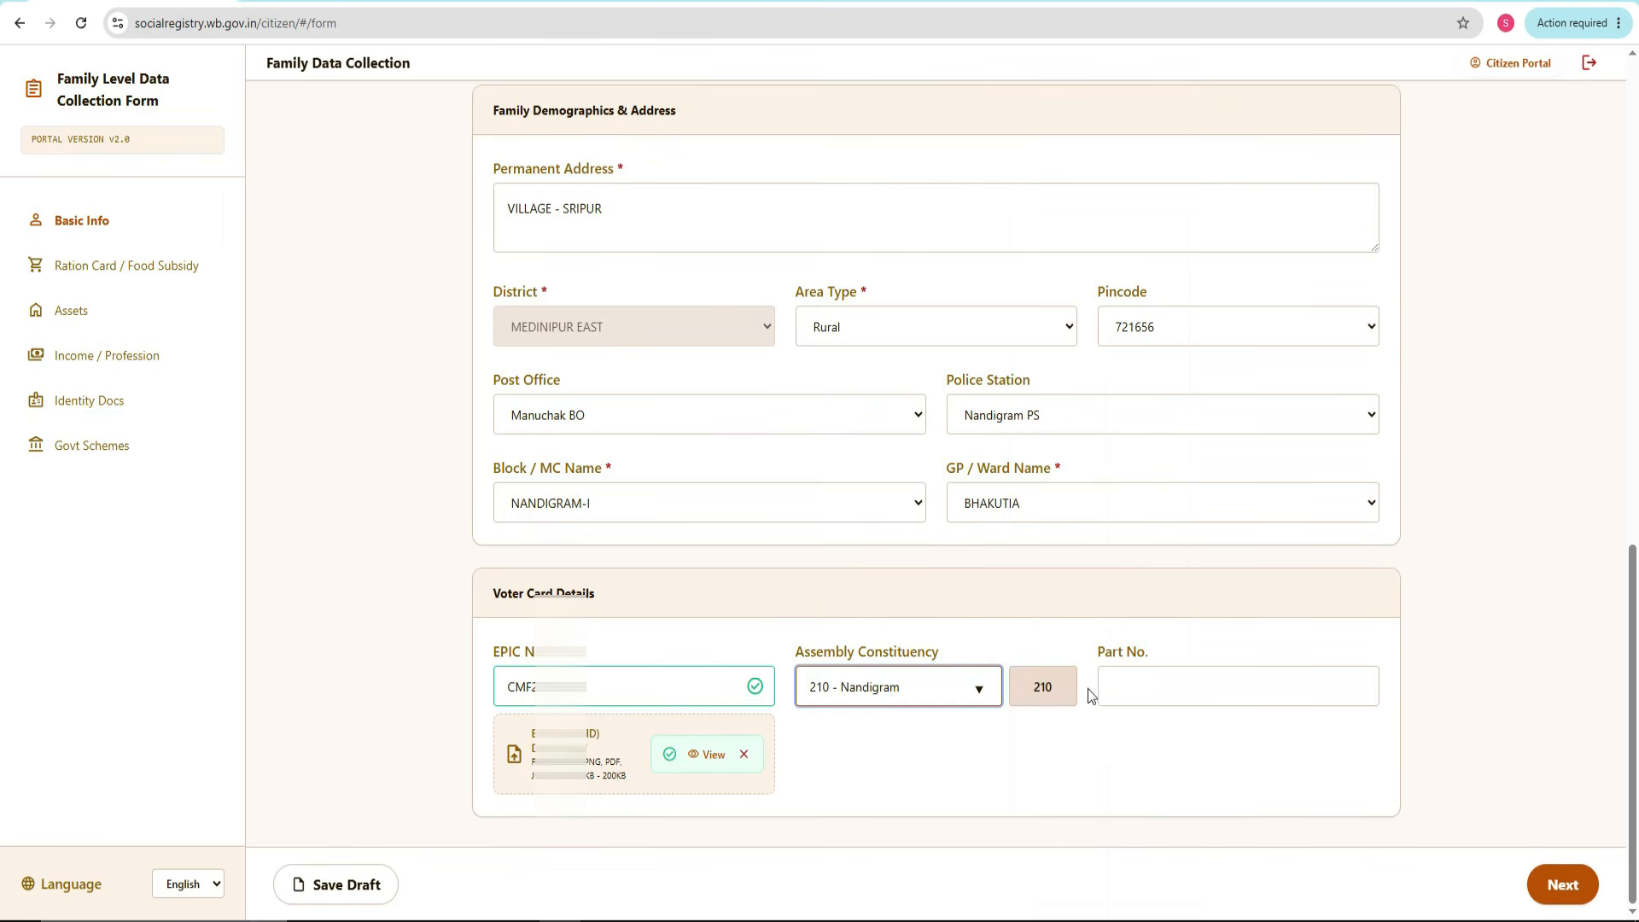
click(978, 690)
double_click(979, 689)
click(978, 689)
click(1141, 677)
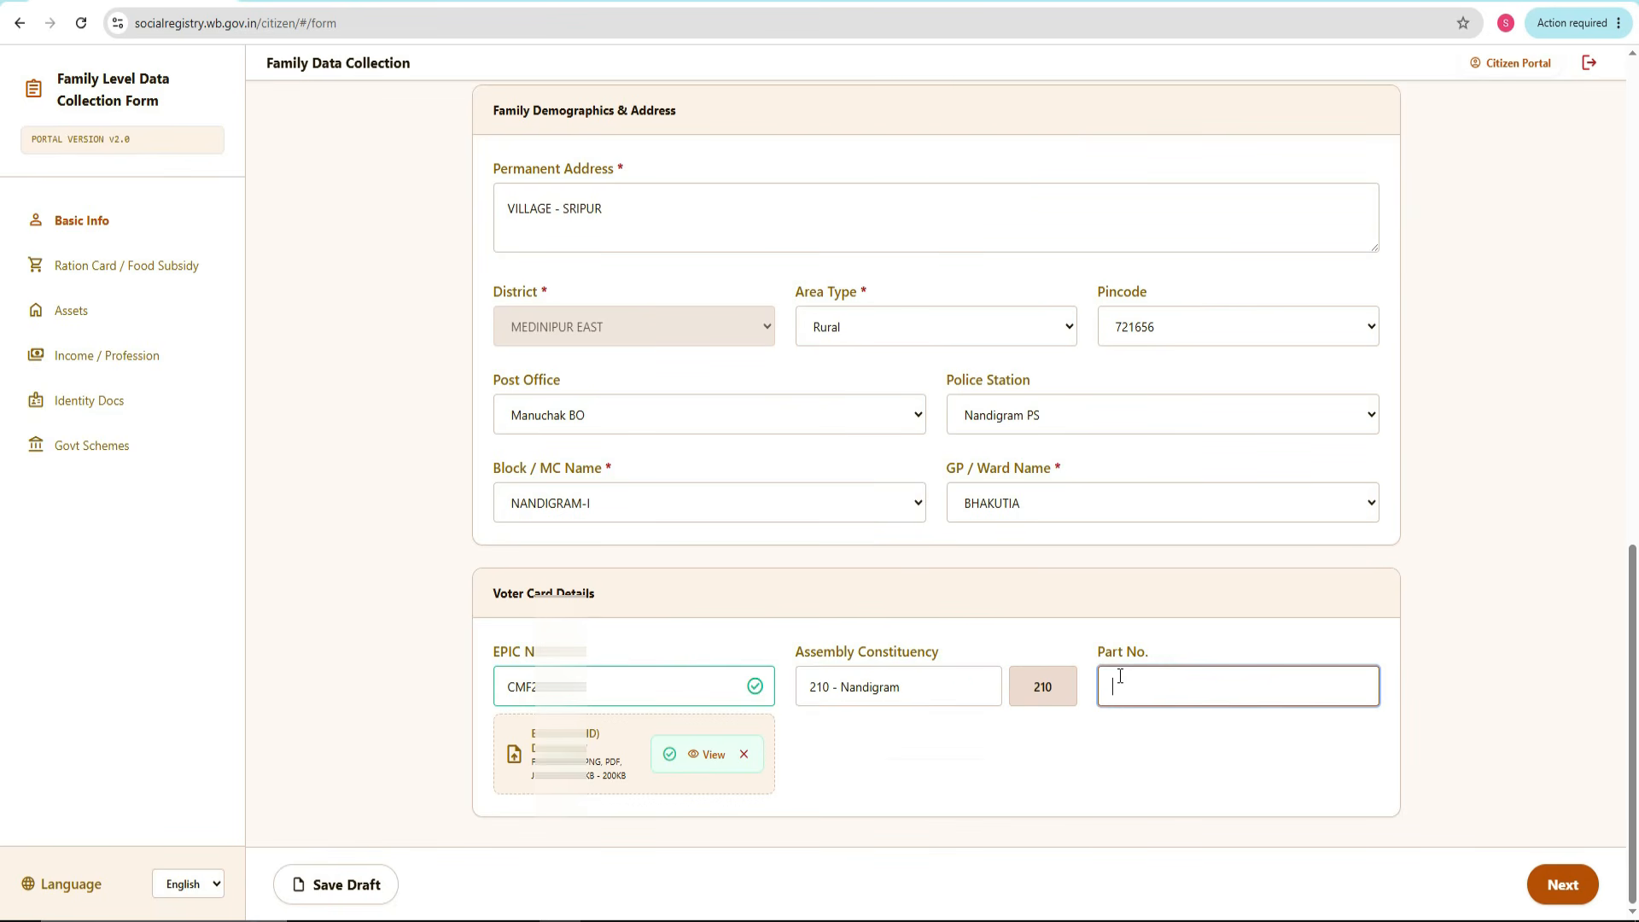
text(22)
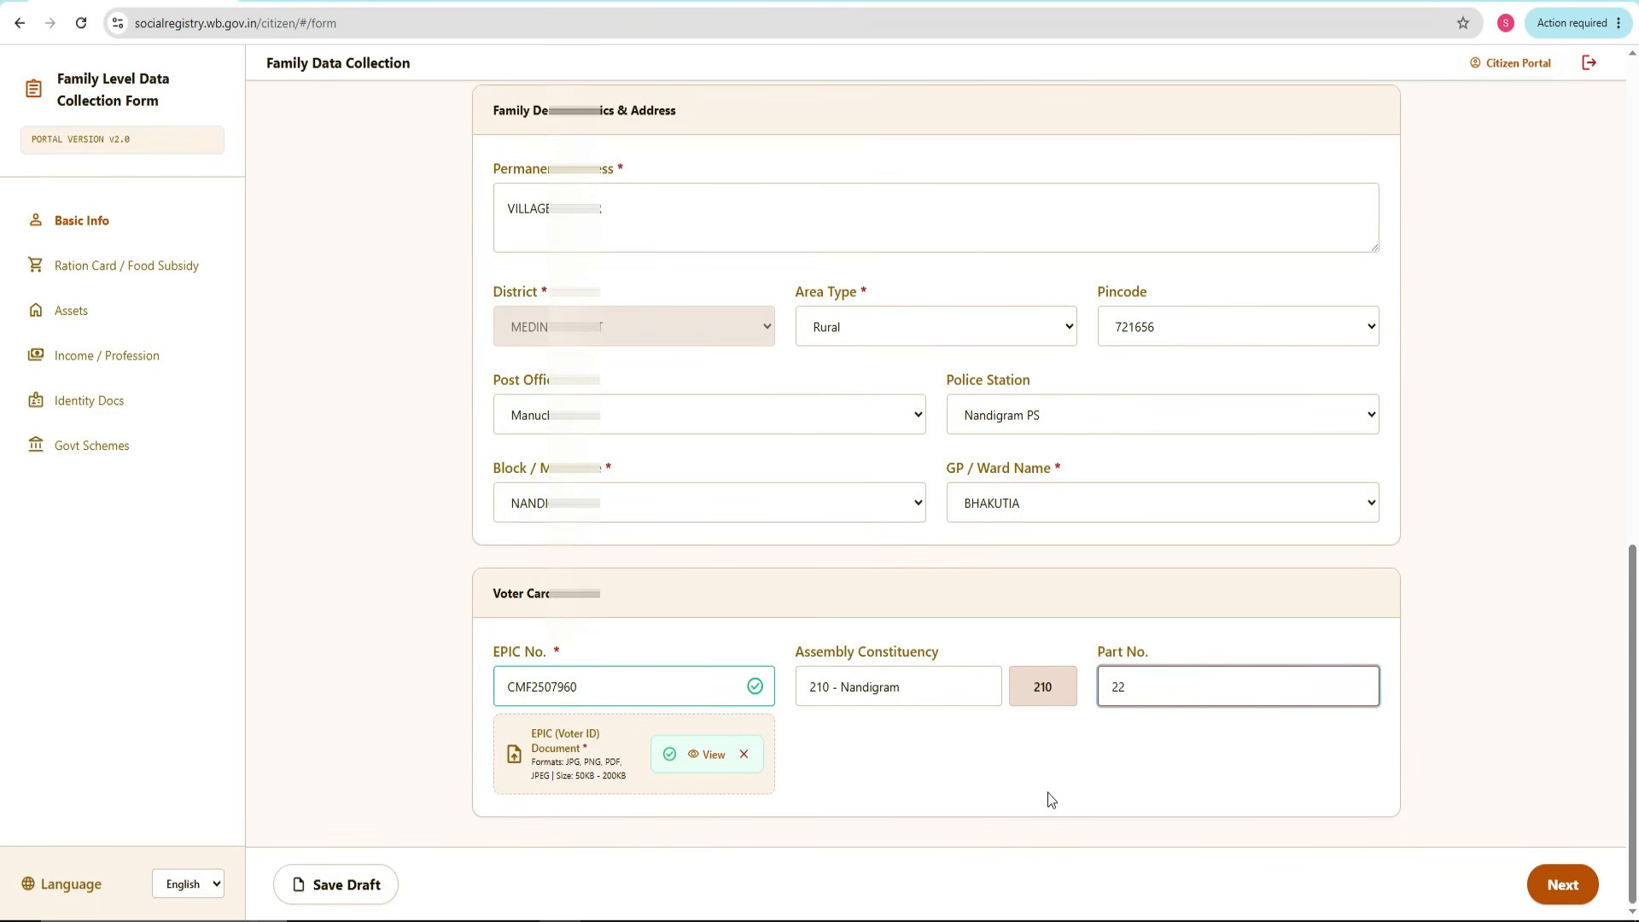
click(351, 894)
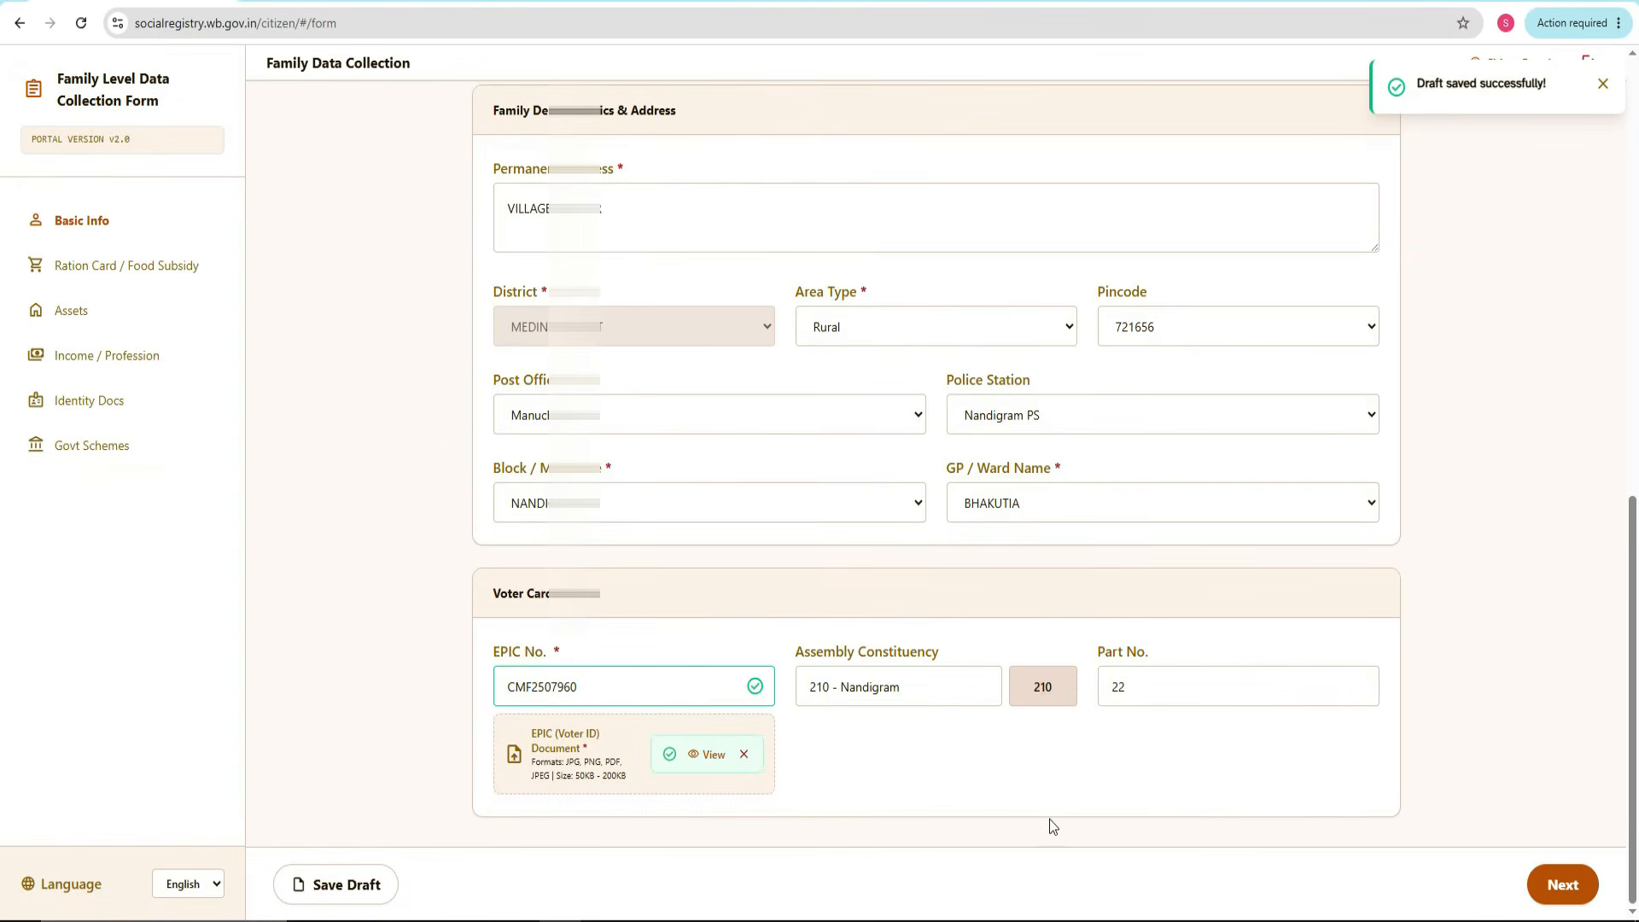
Enter and correct the ration card number, save the draft, and continue to Assets
click(1565, 884)
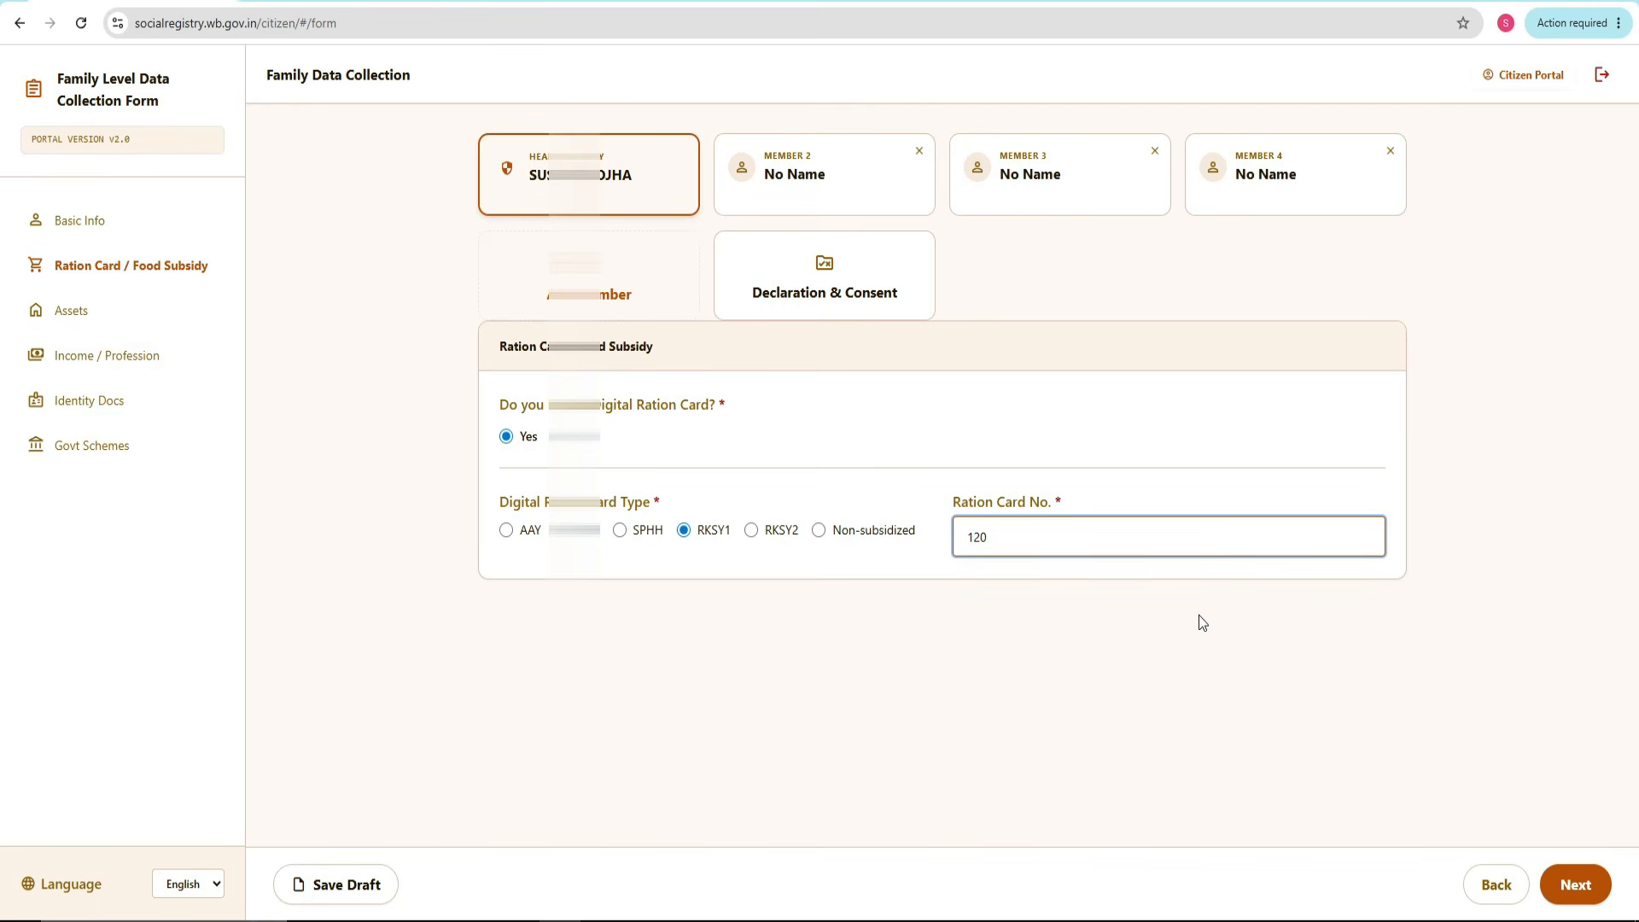
click(380, 884)
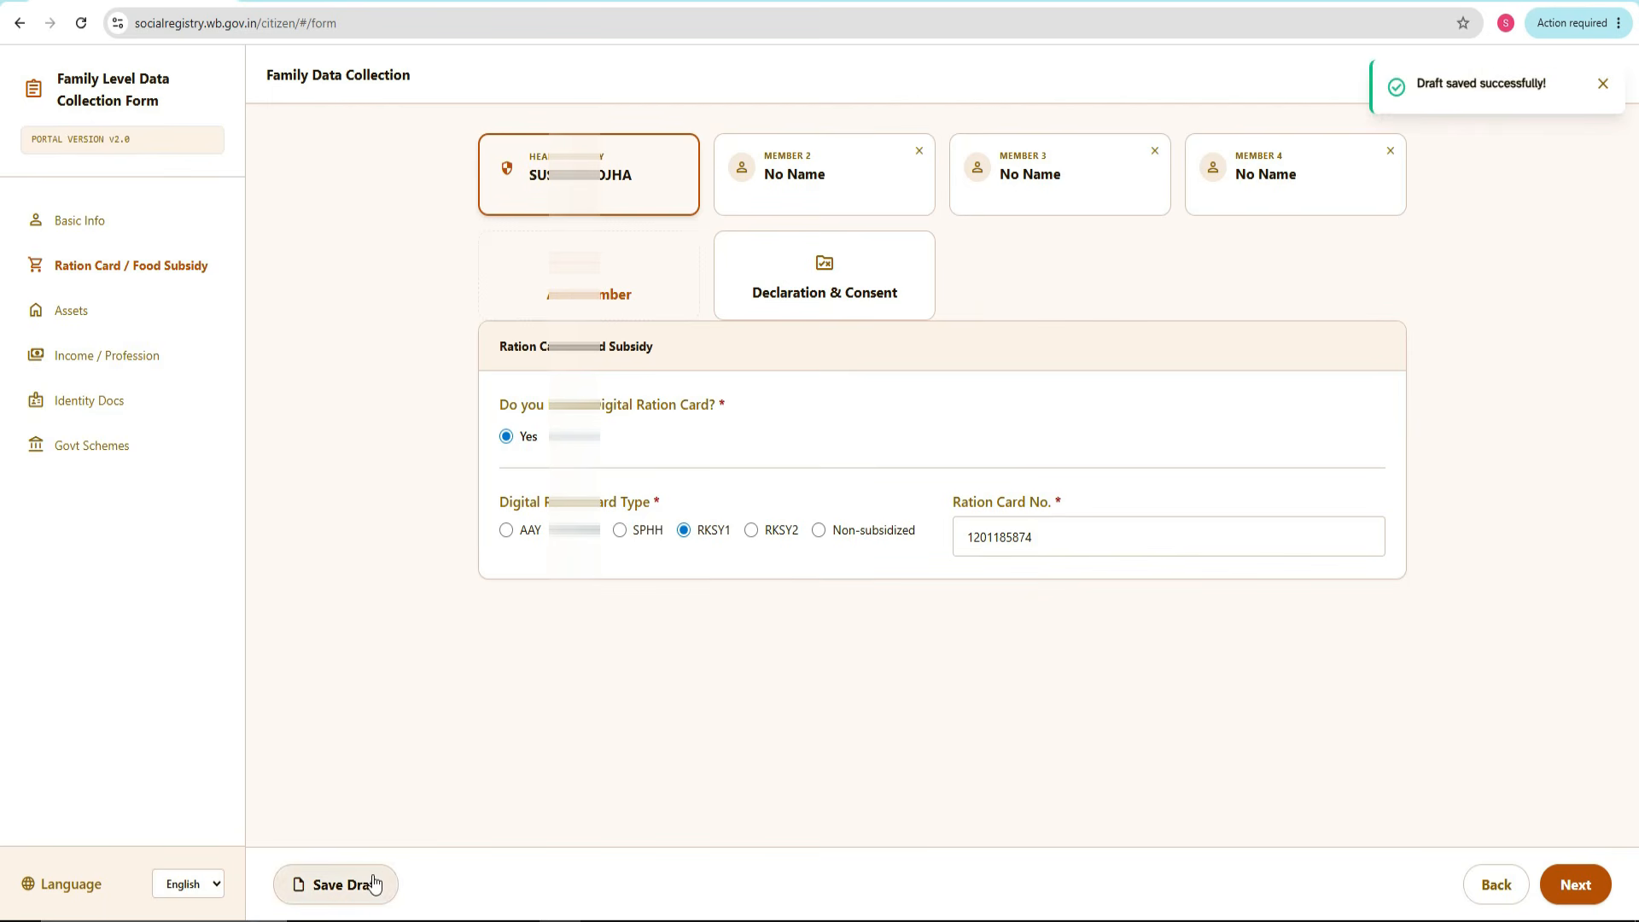
click(1576, 885)
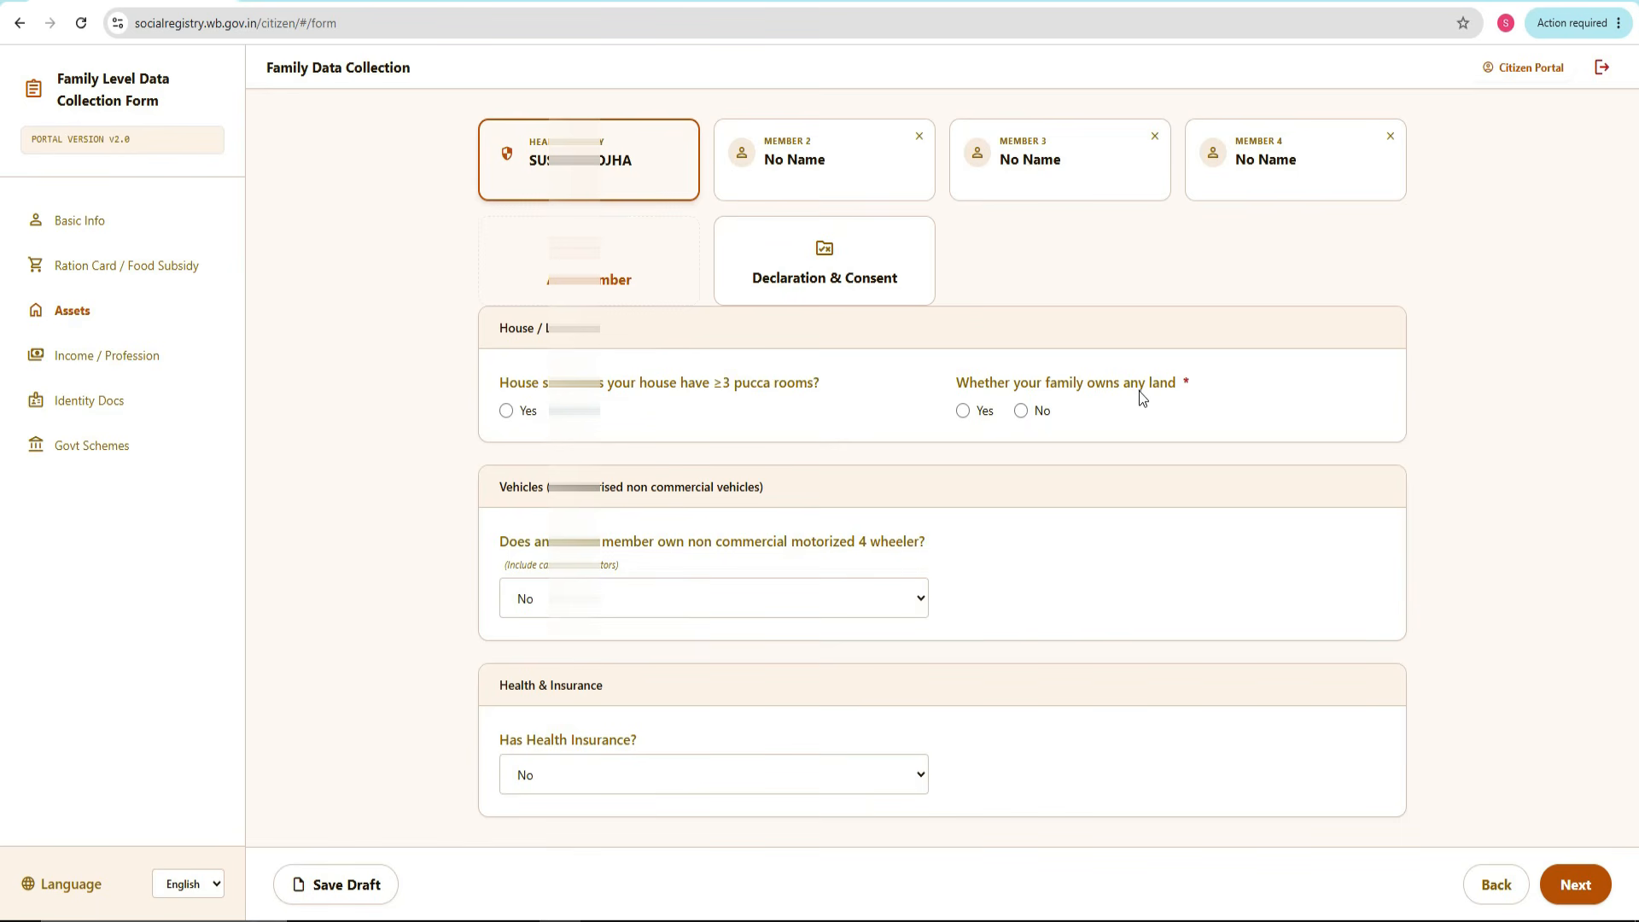
Record land ownership with holding size 6, save the draft, and answer No to constitutional posts
click(962, 410)
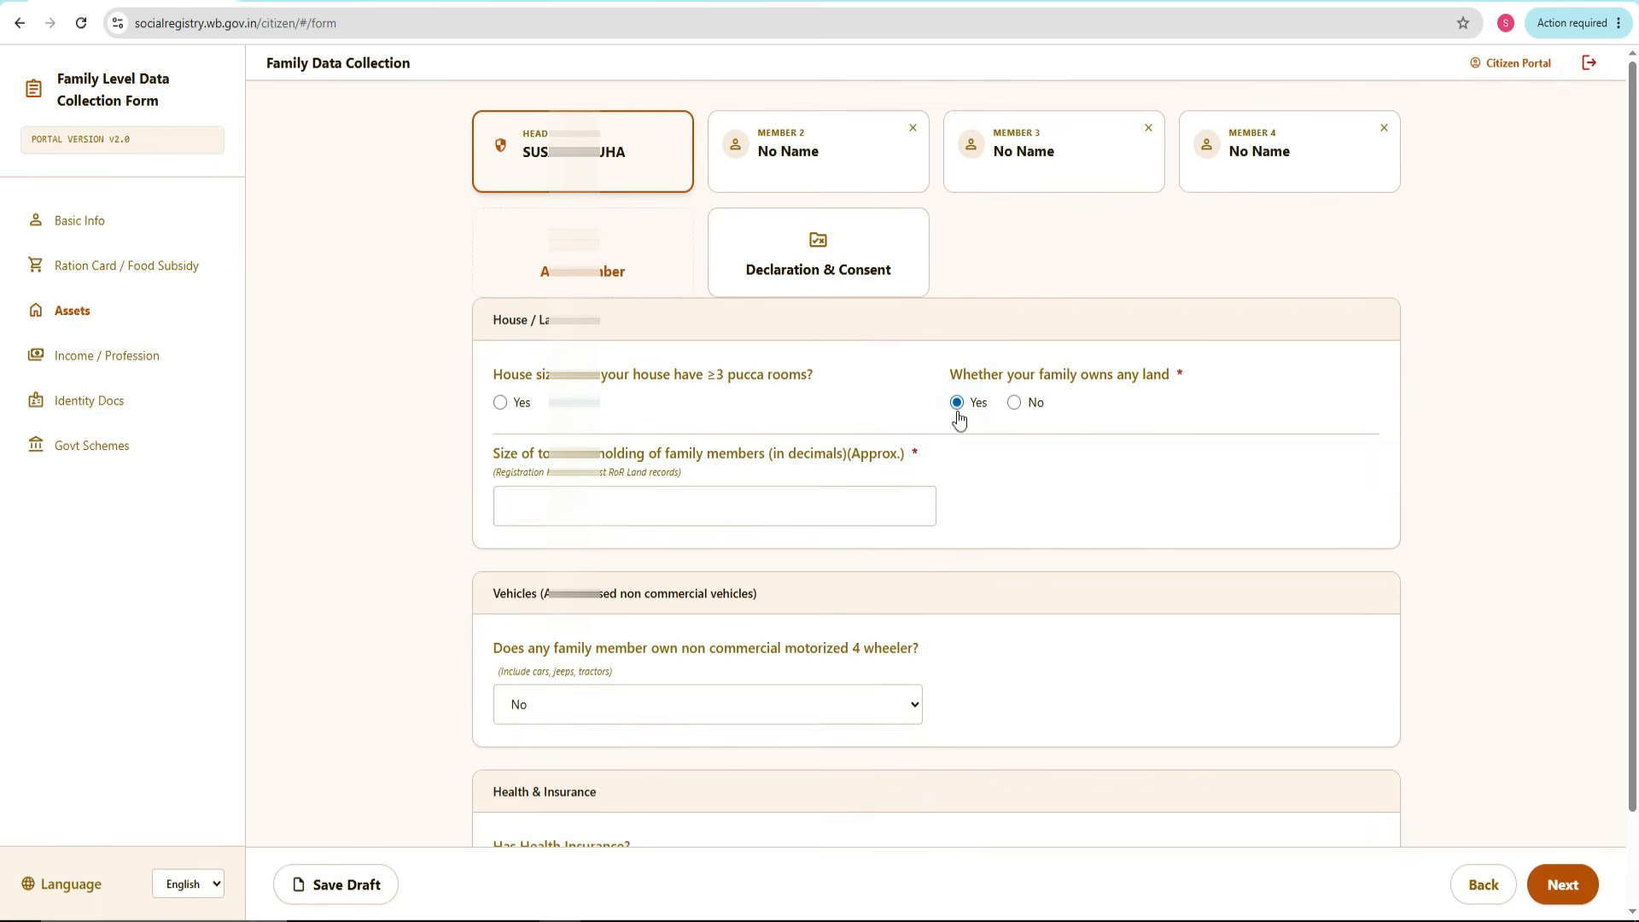
click(690, 490)
text(6)
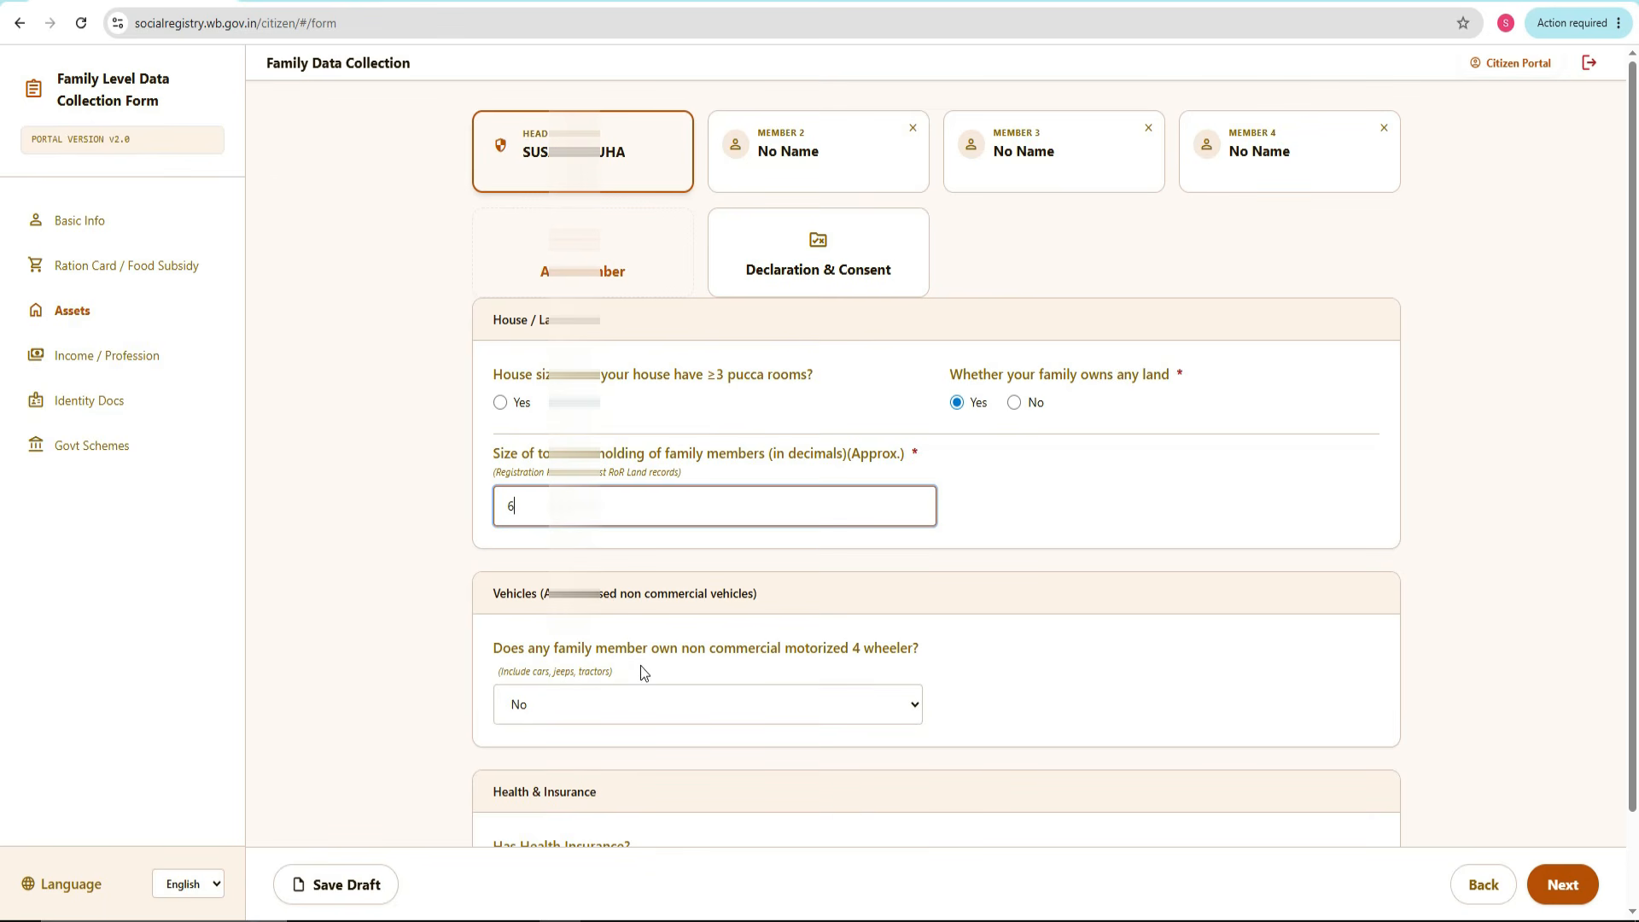
scroll(602, 688, down, 2)
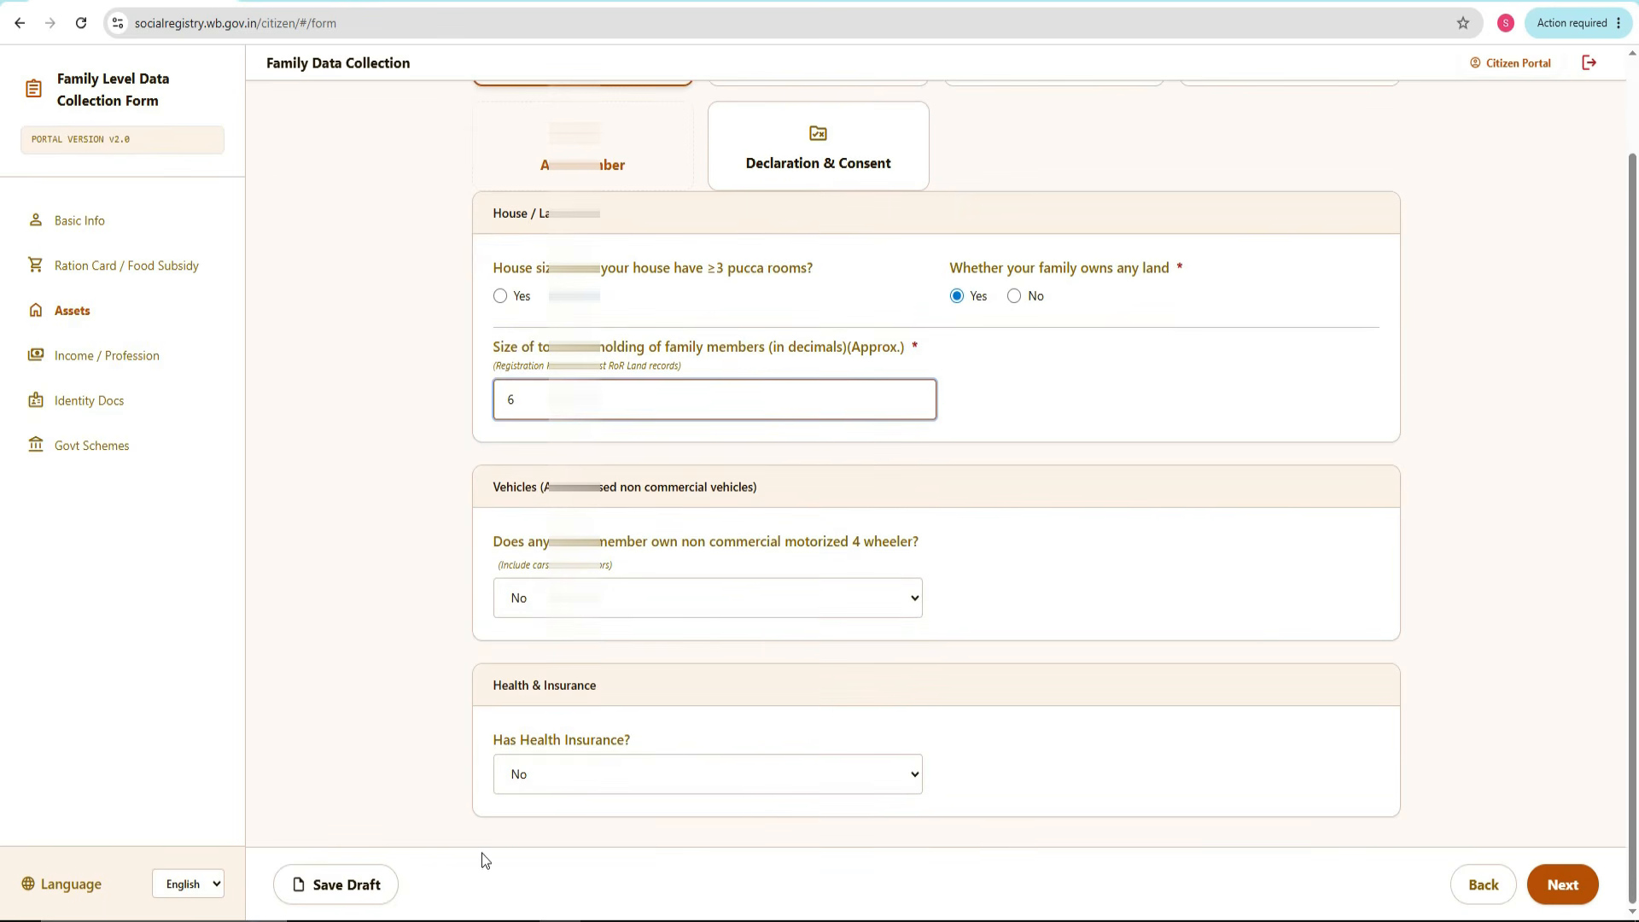
click(352, 879)
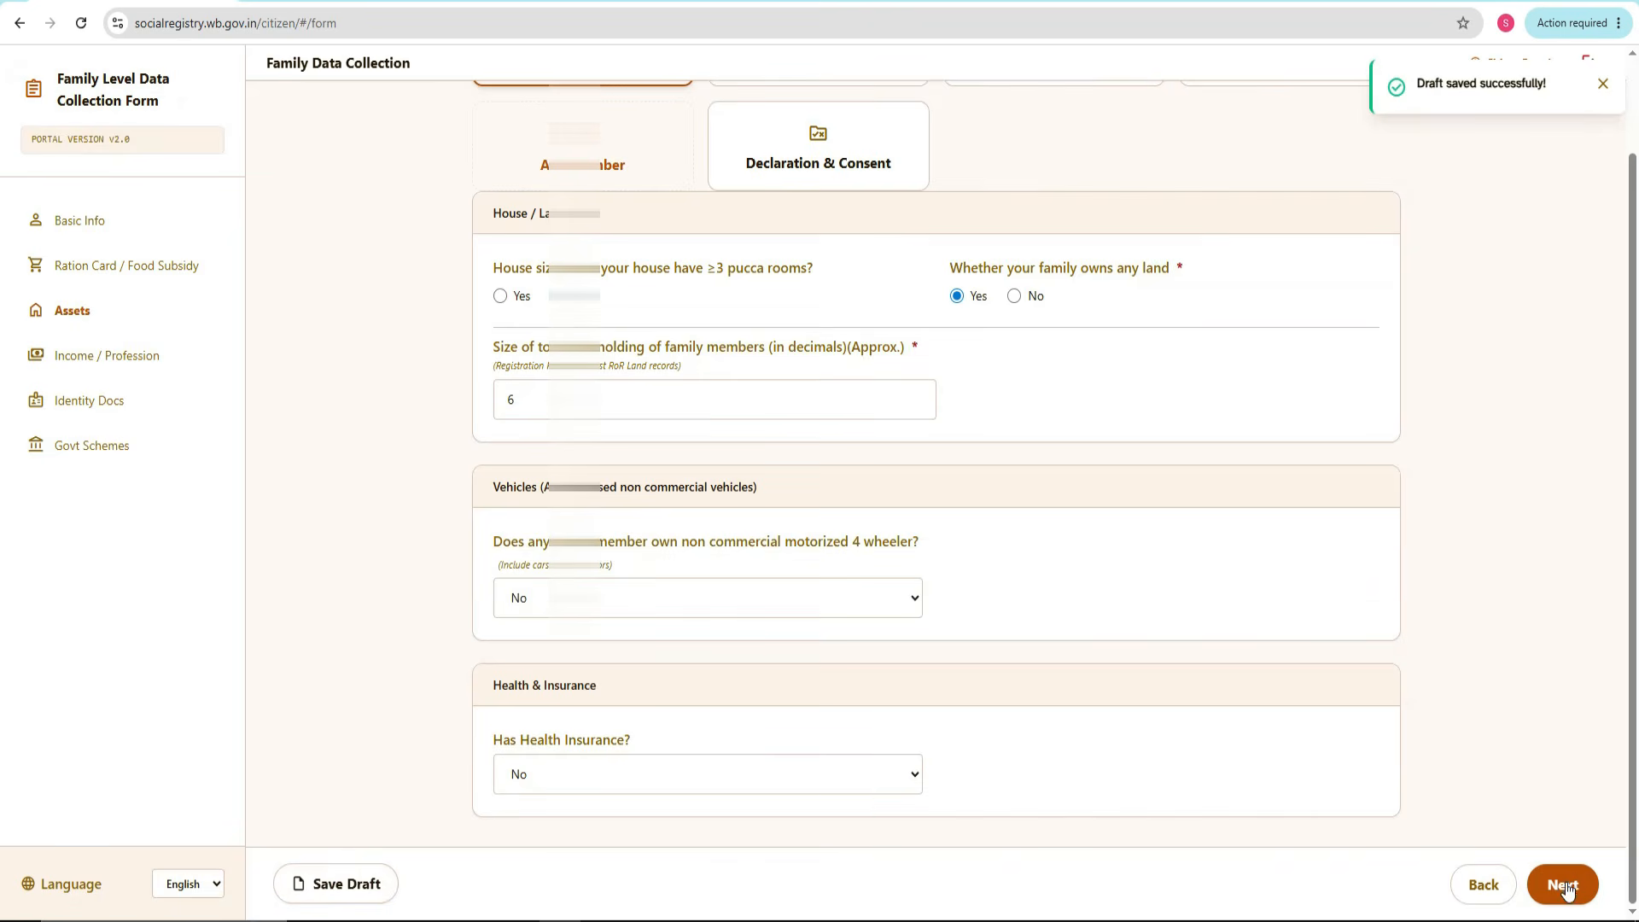
click(1567, 888)
scroll(598, 598, down, 2)
click(556, 644)
Answer No to the pensioner and GST registration questions and save the draft
click(558, 715)
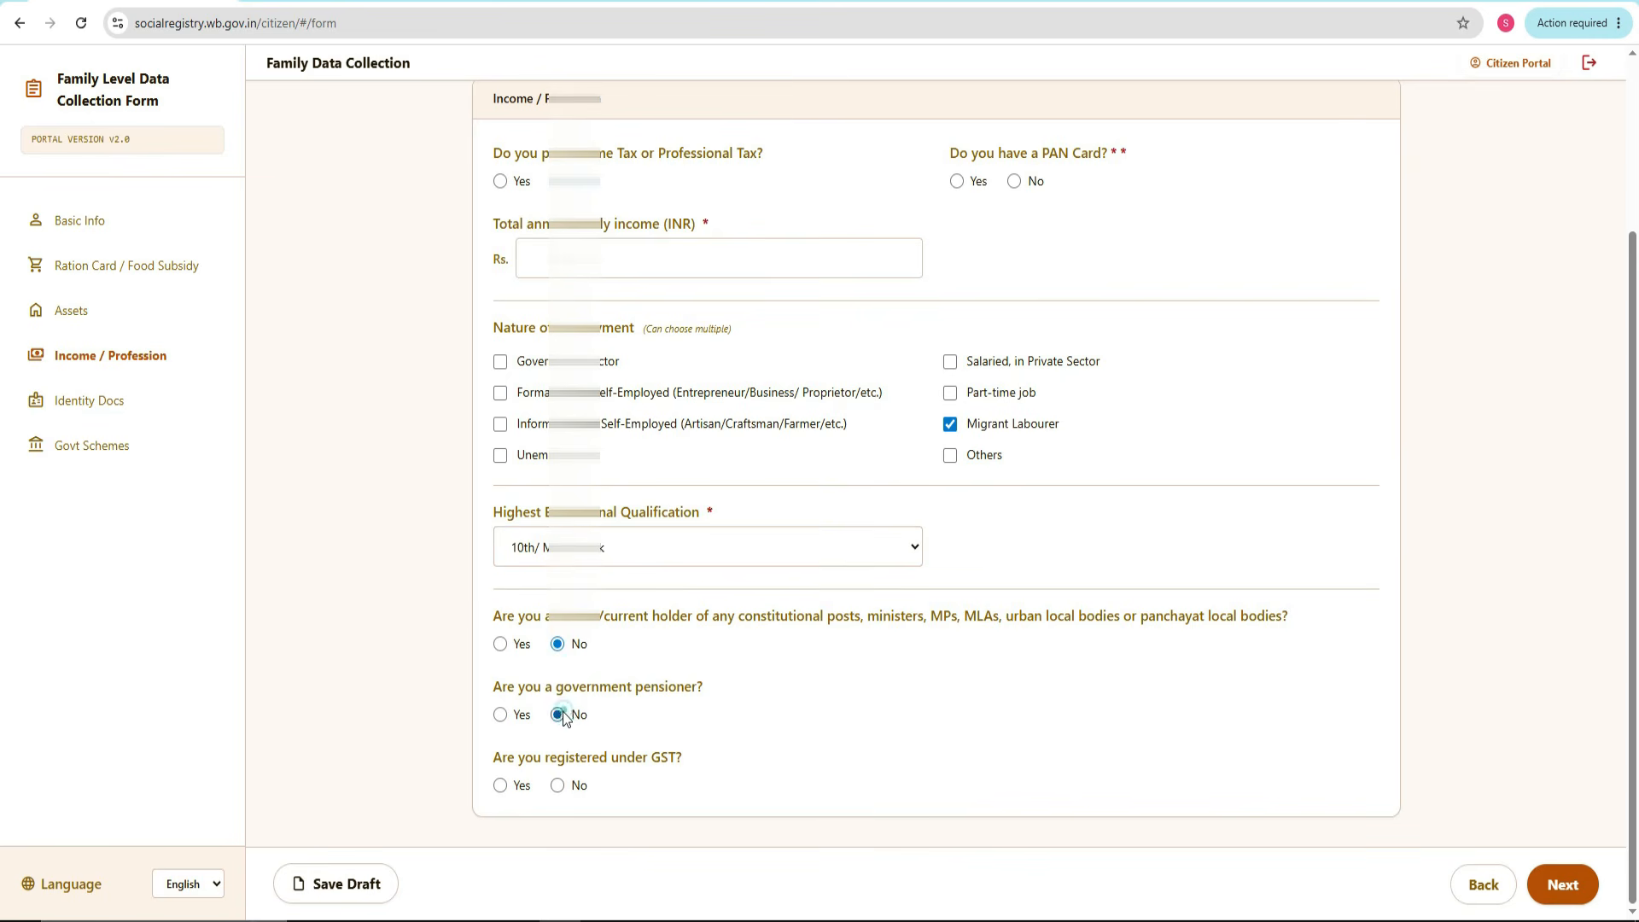
click(559, 786)
click(354, 886)
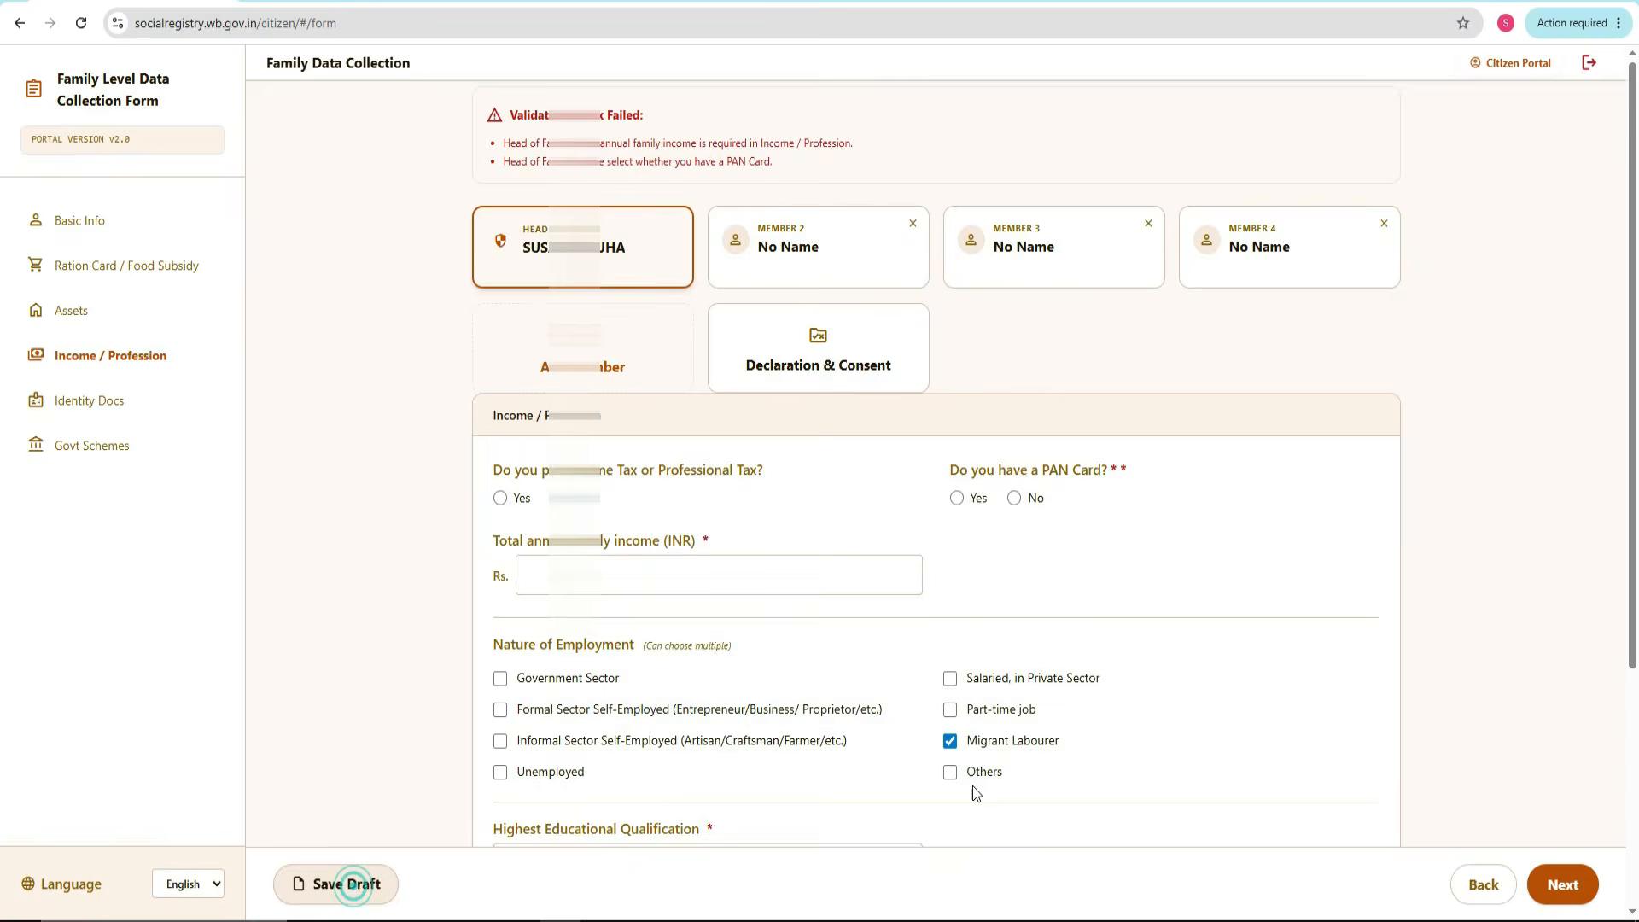
click(1572, 881)
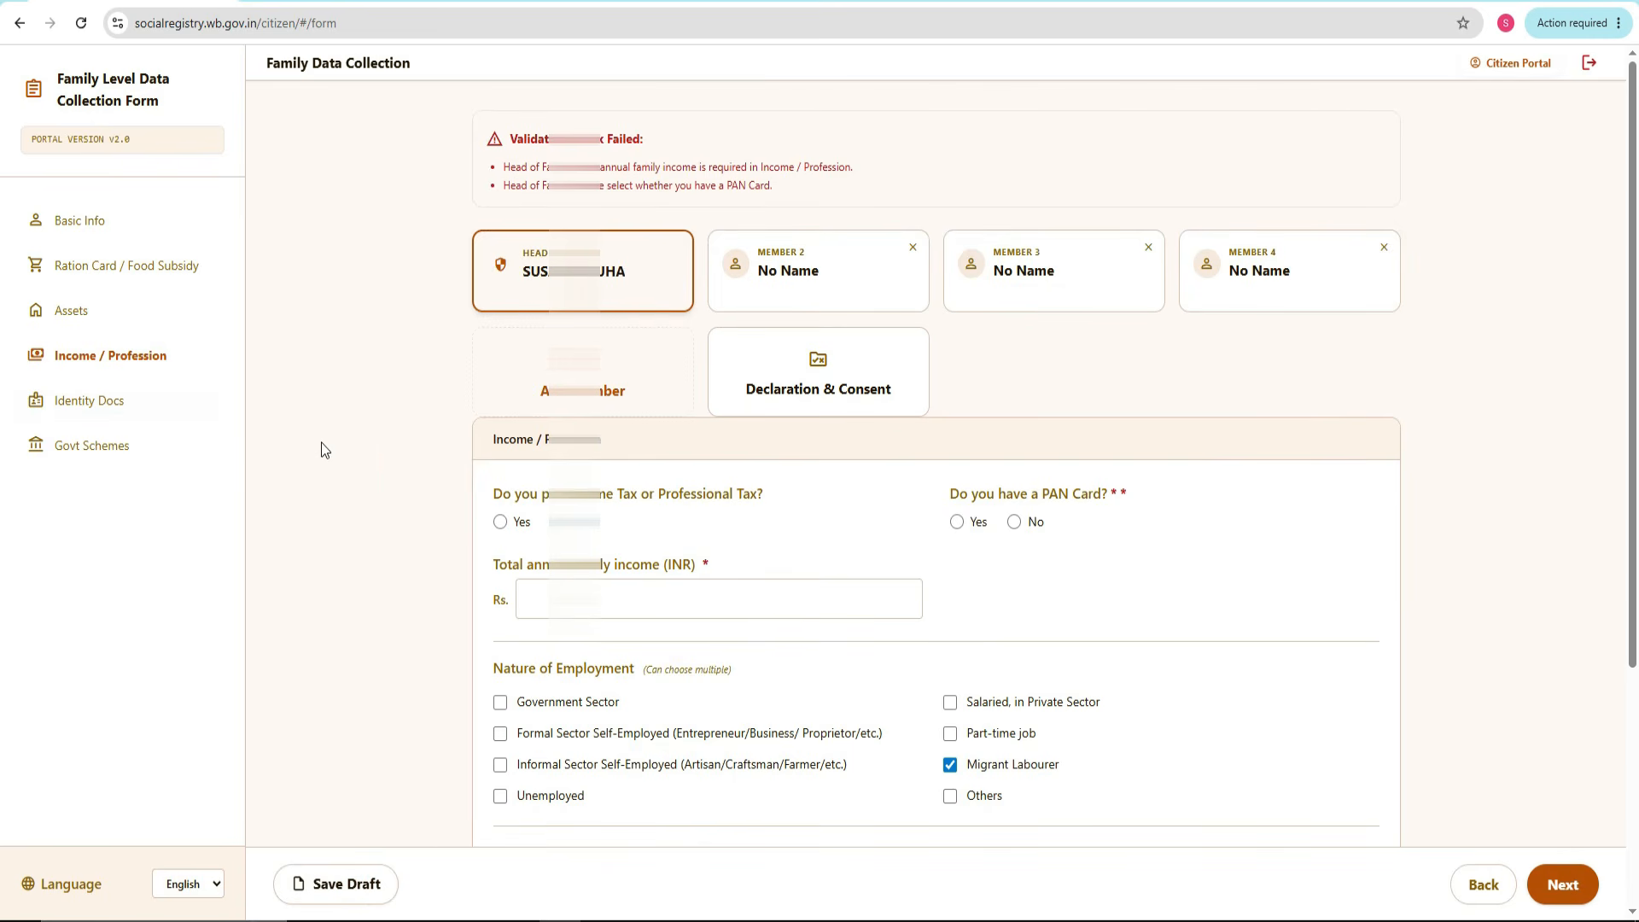
scroll(1201, 781, down, 4)
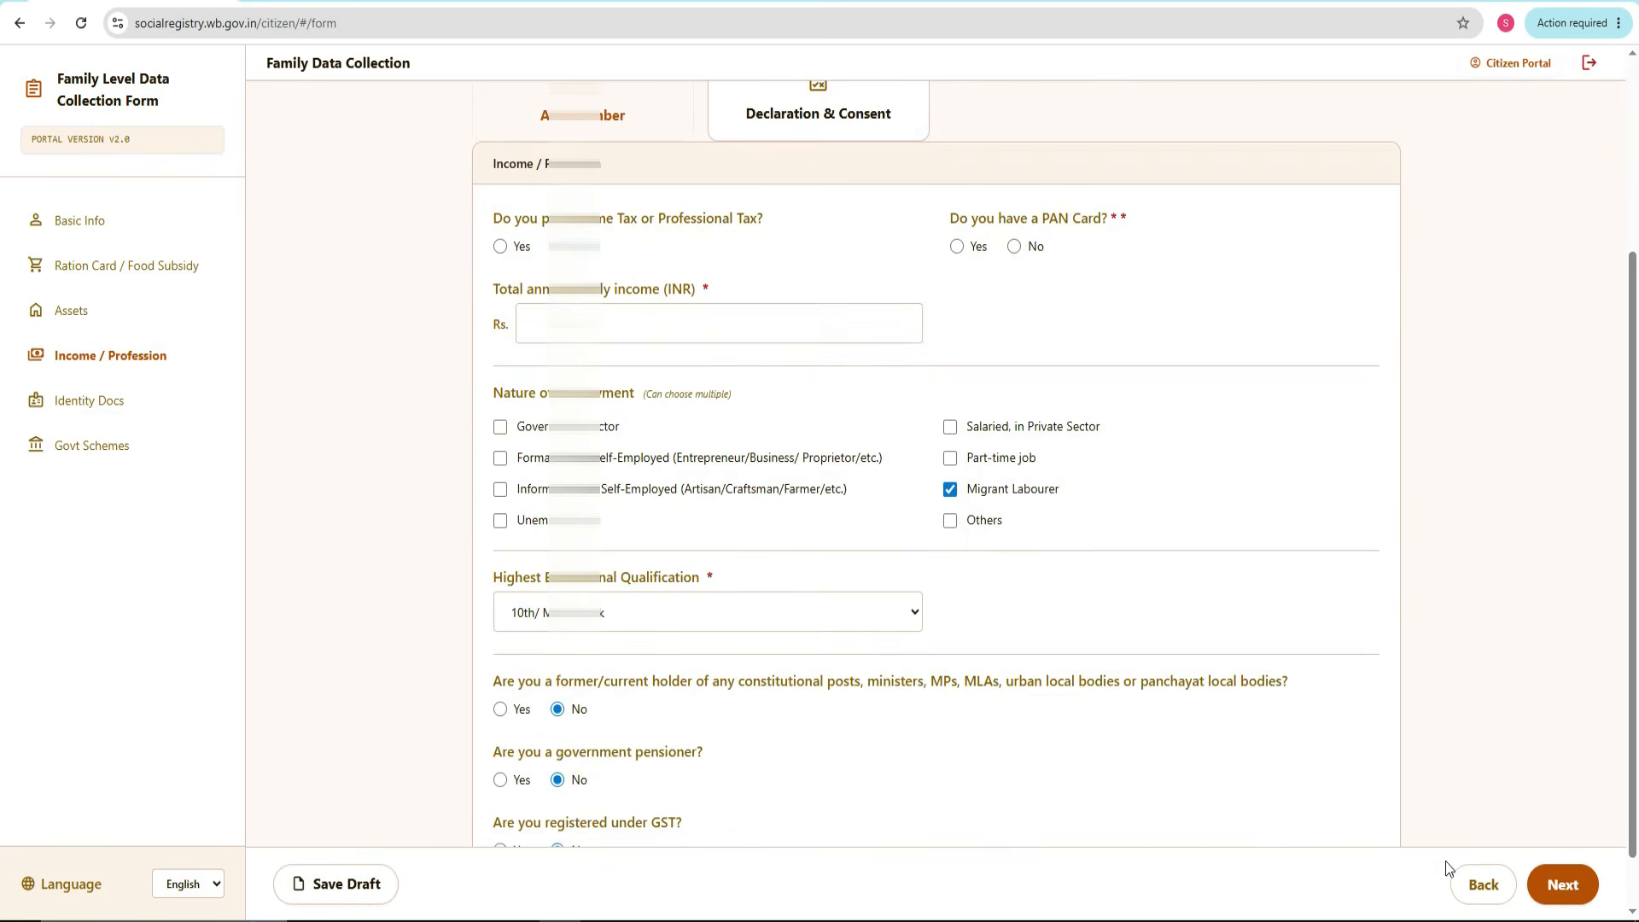
scroll(1094, 719, up, 4)
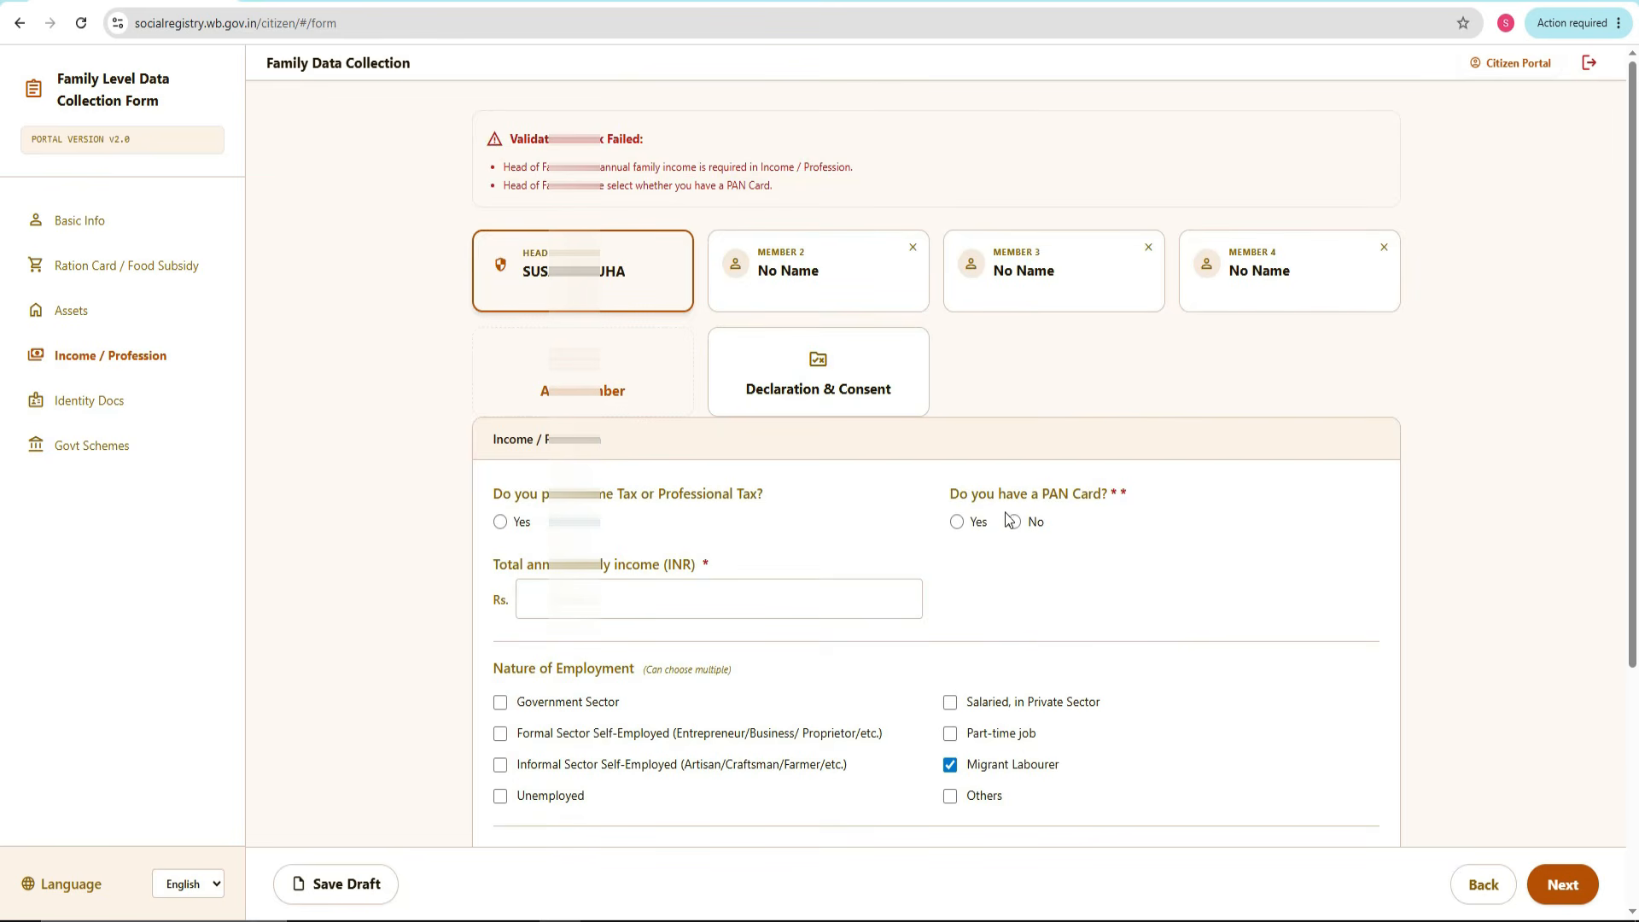
Mark PAN card Yes, enter annual income 72000, save the draft, and proceed to Identity Docs
click(957, 521)
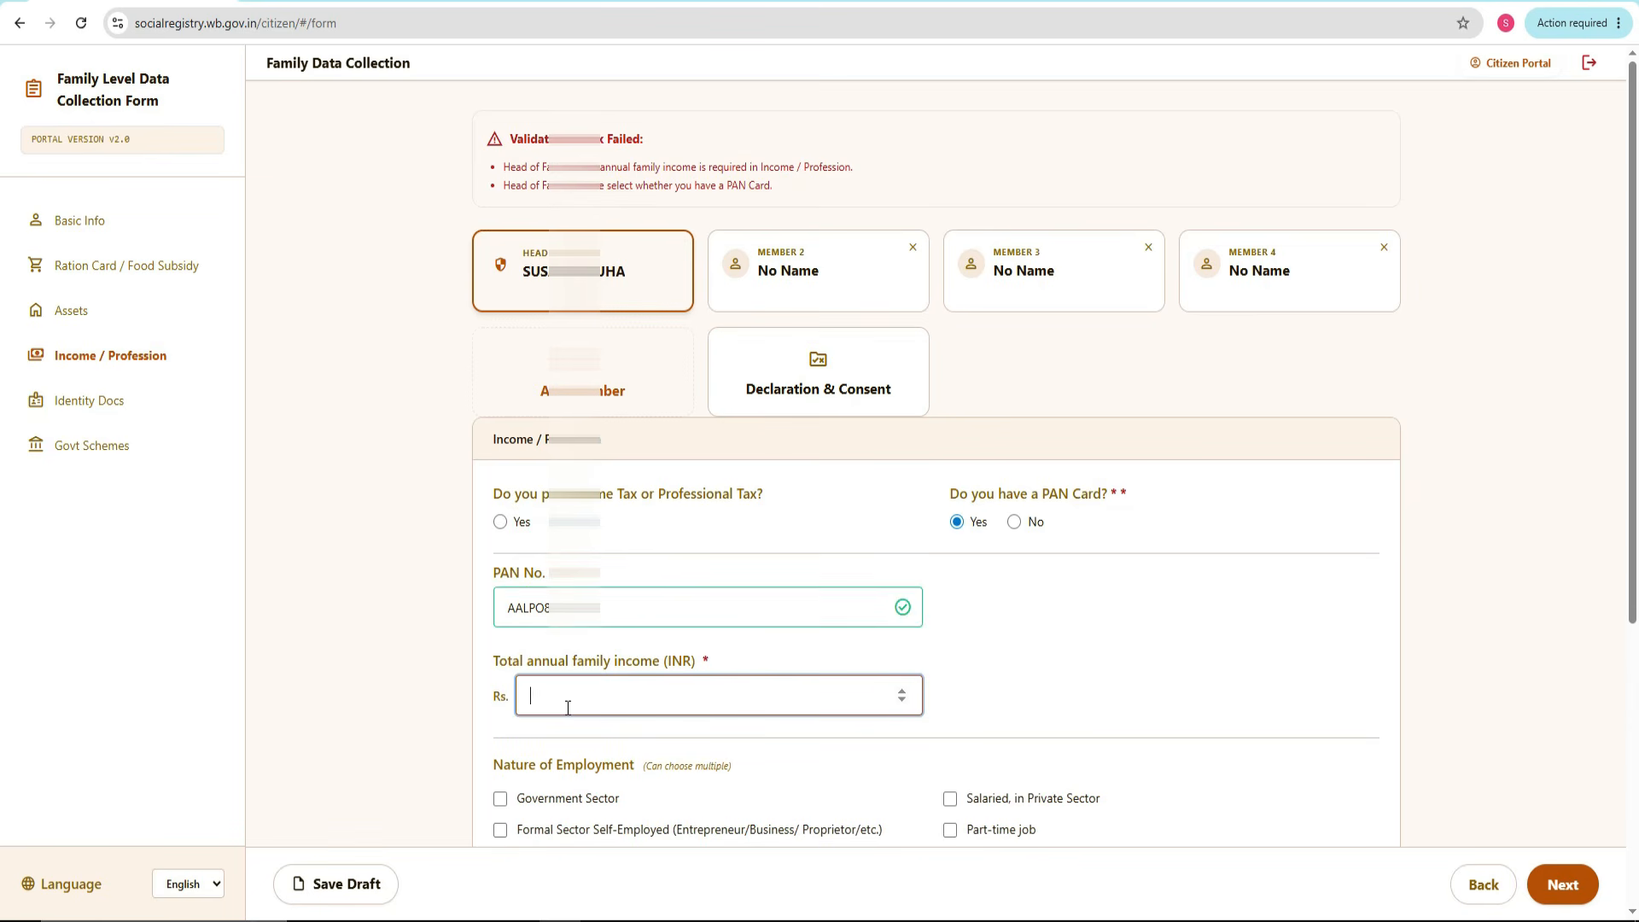
text(72000)
scroll(654, 707, down, 5)
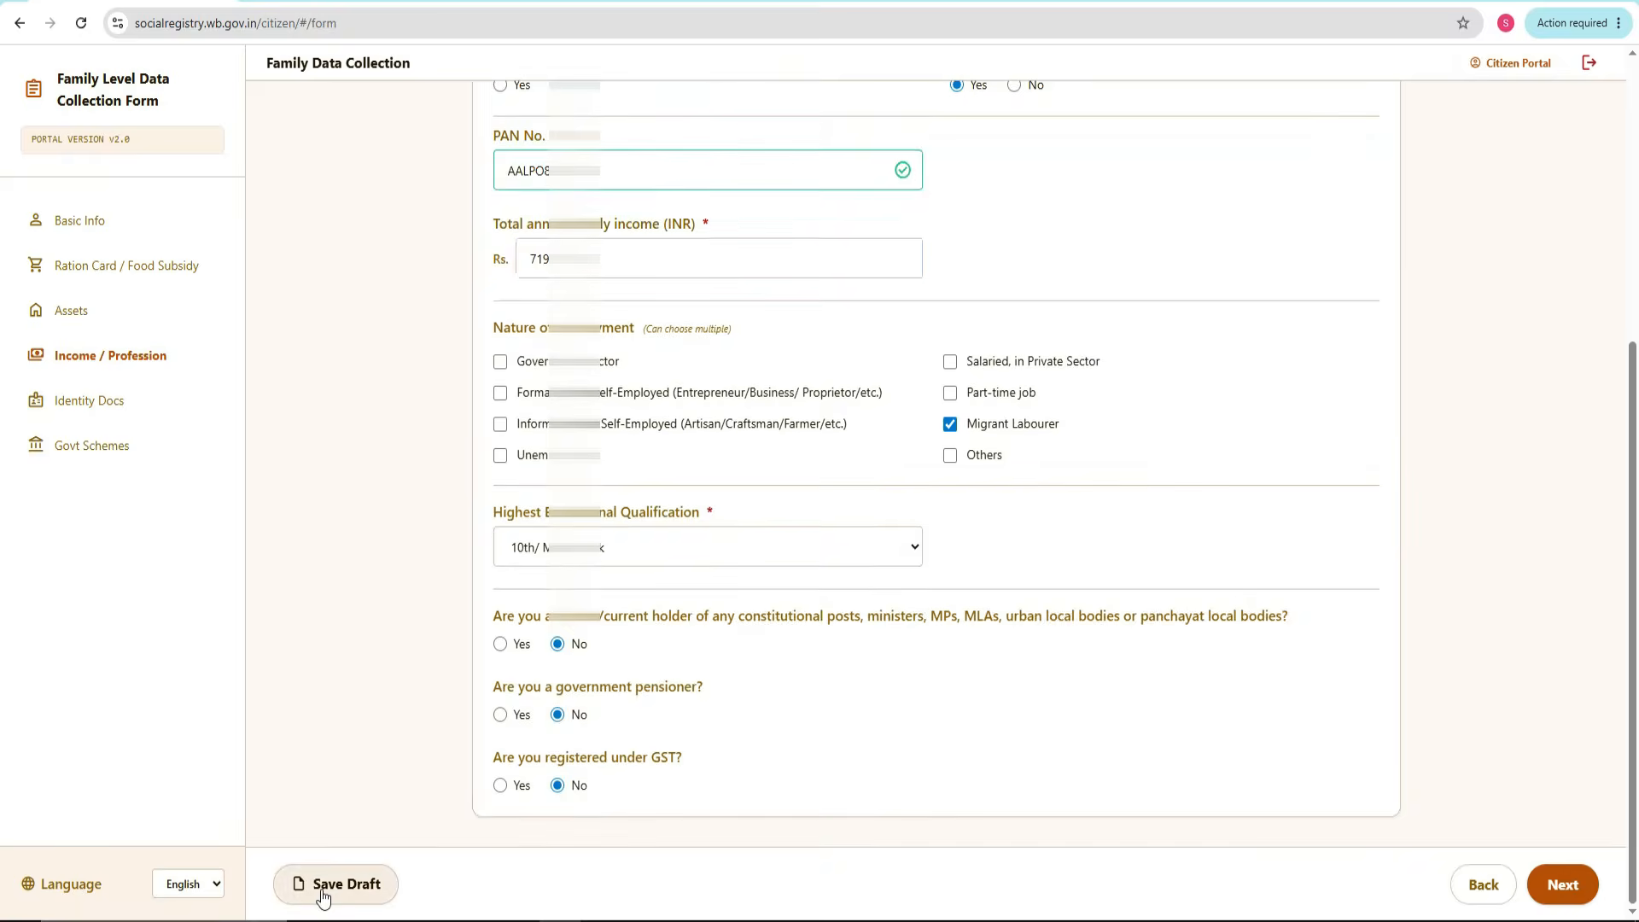
click(318, 884)
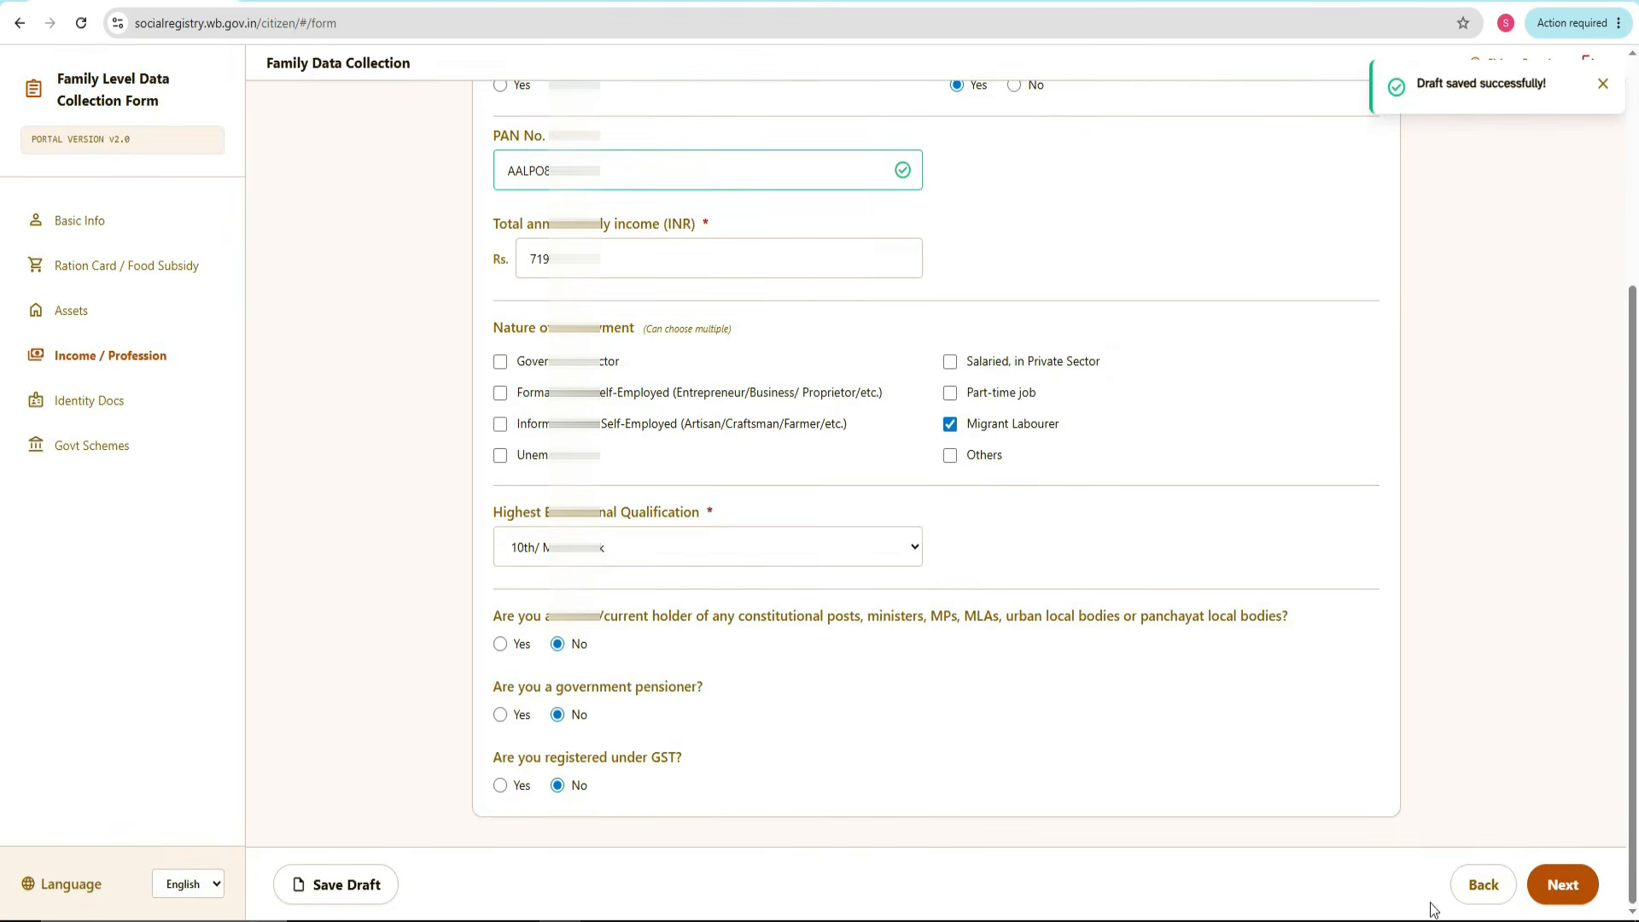
click(1562, 884)
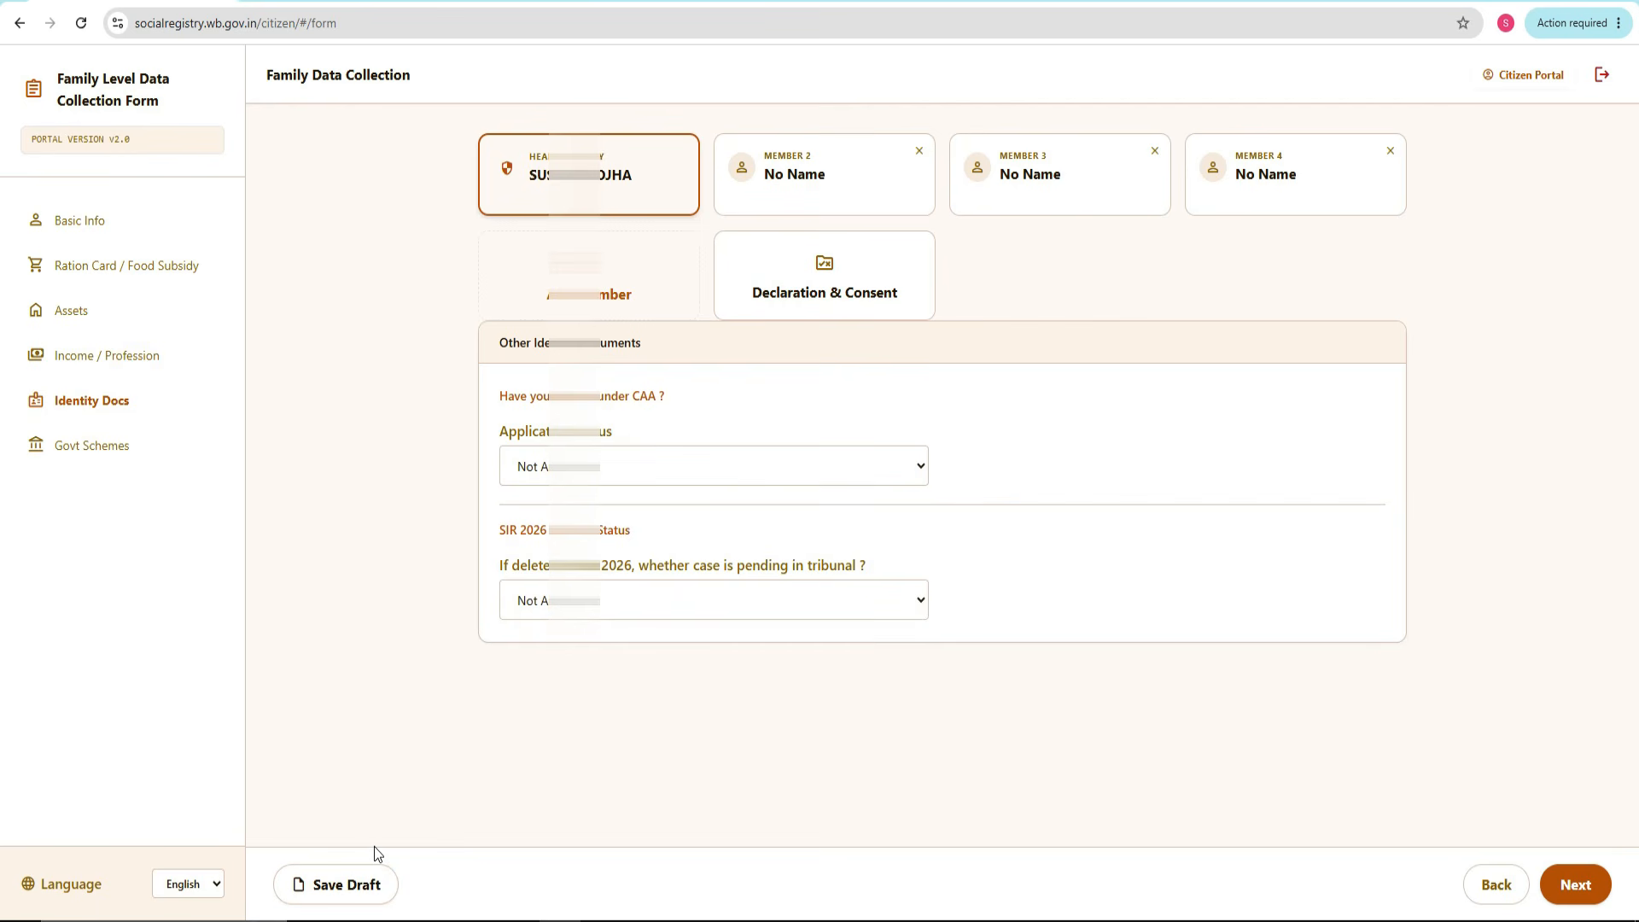
Save the head's details as a draft, keeping the CAA applicant and tribunal answers unchanged
click(338, 885)
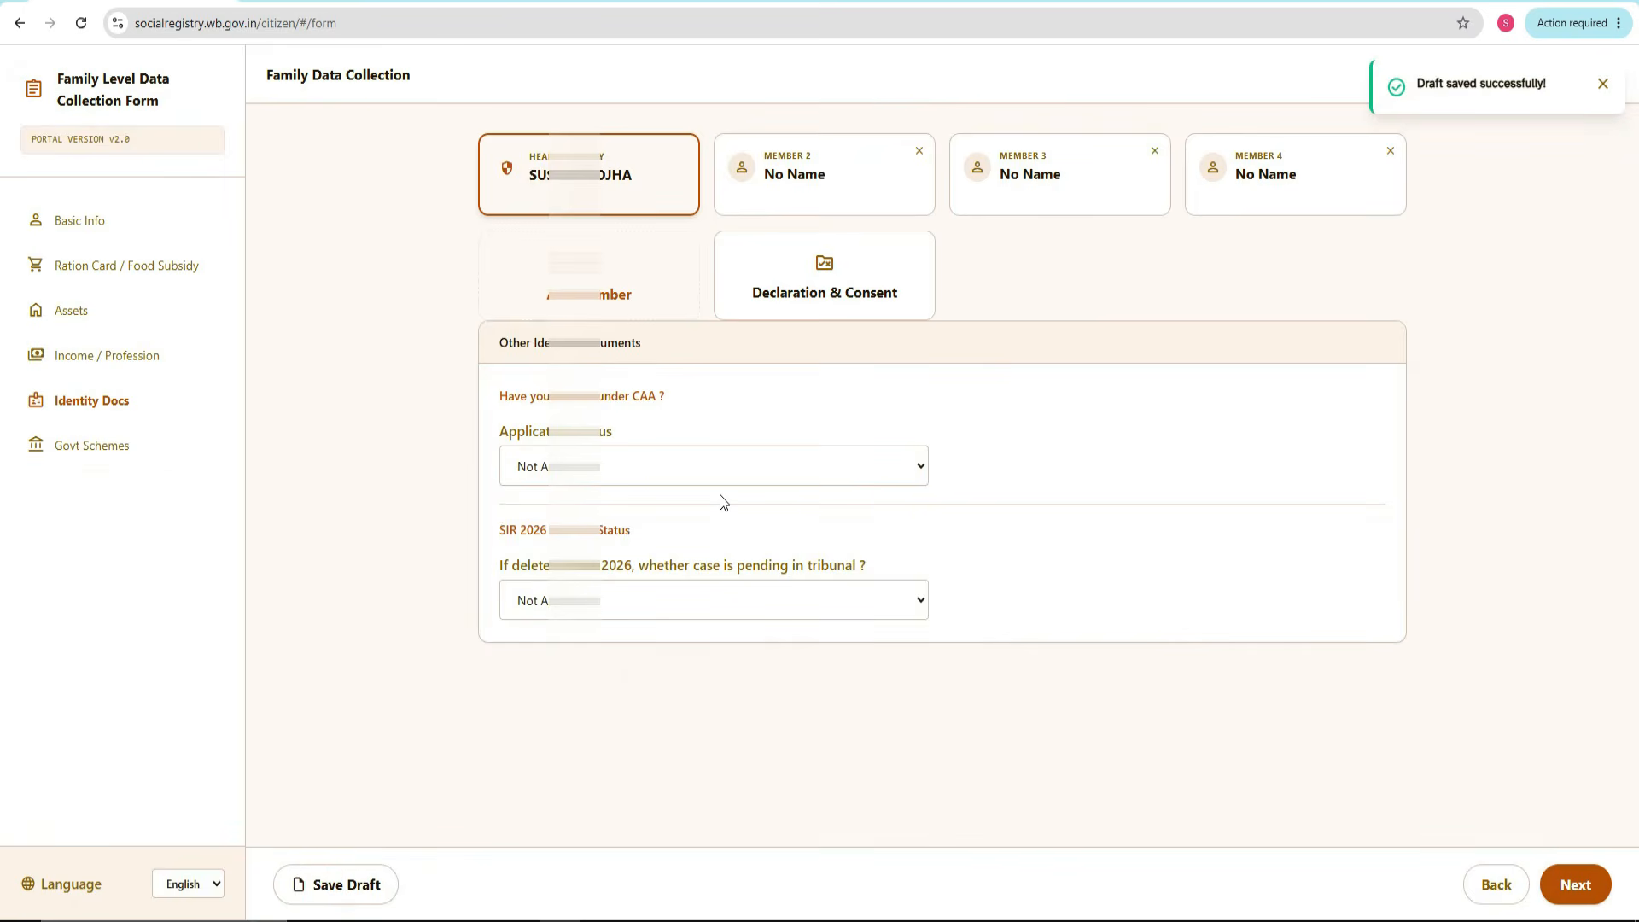
click(695, 467)
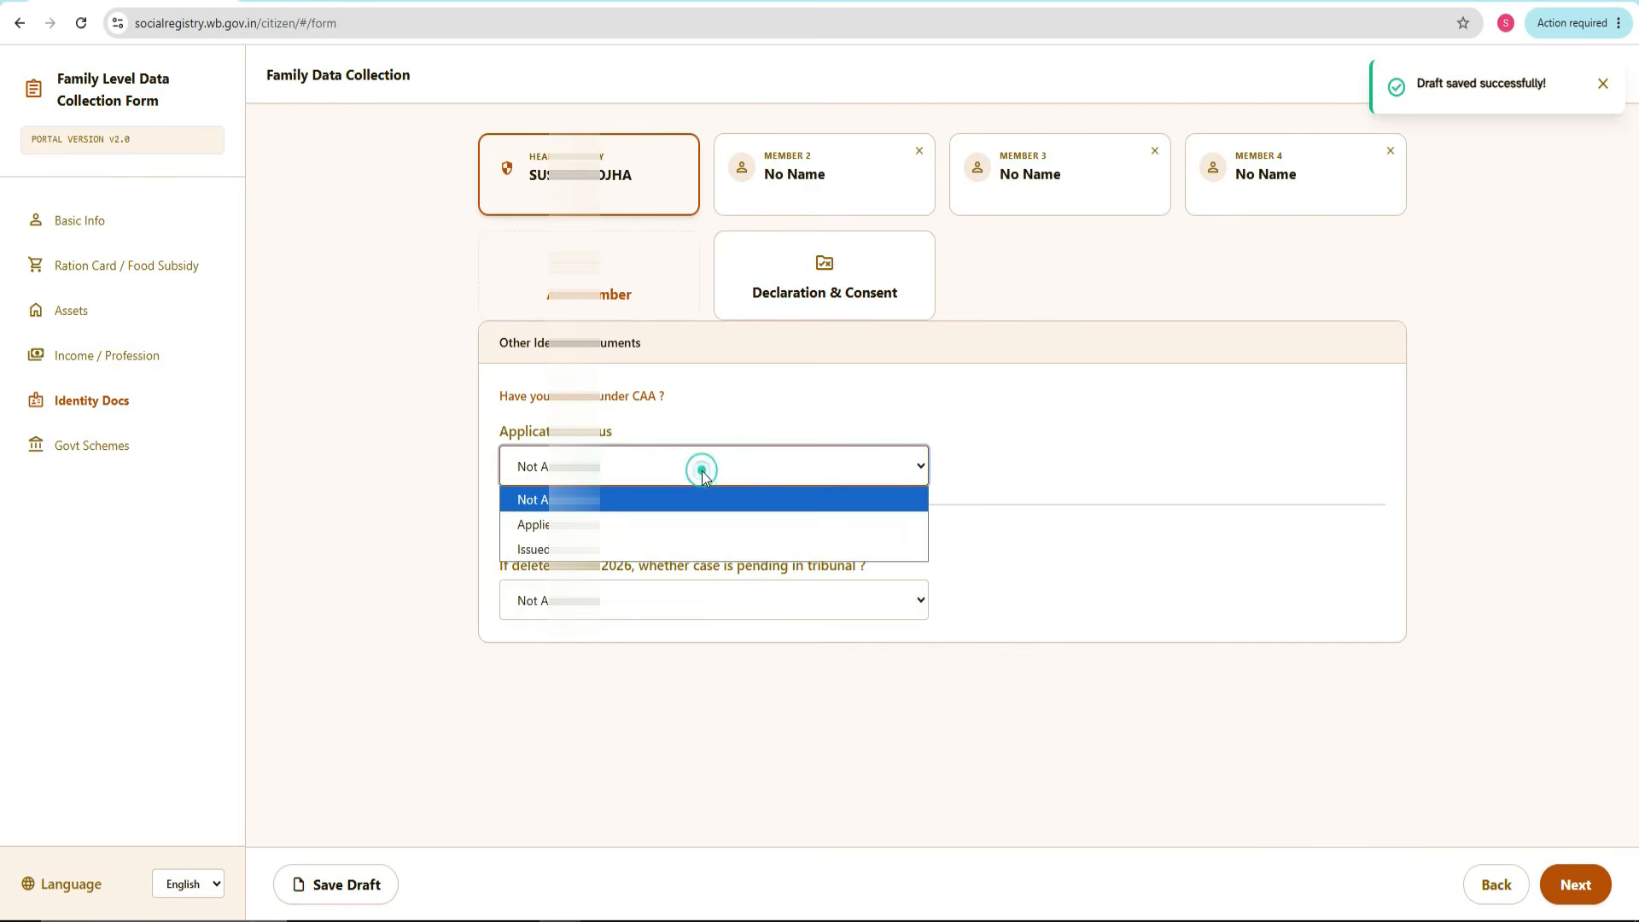
click(650, 503)
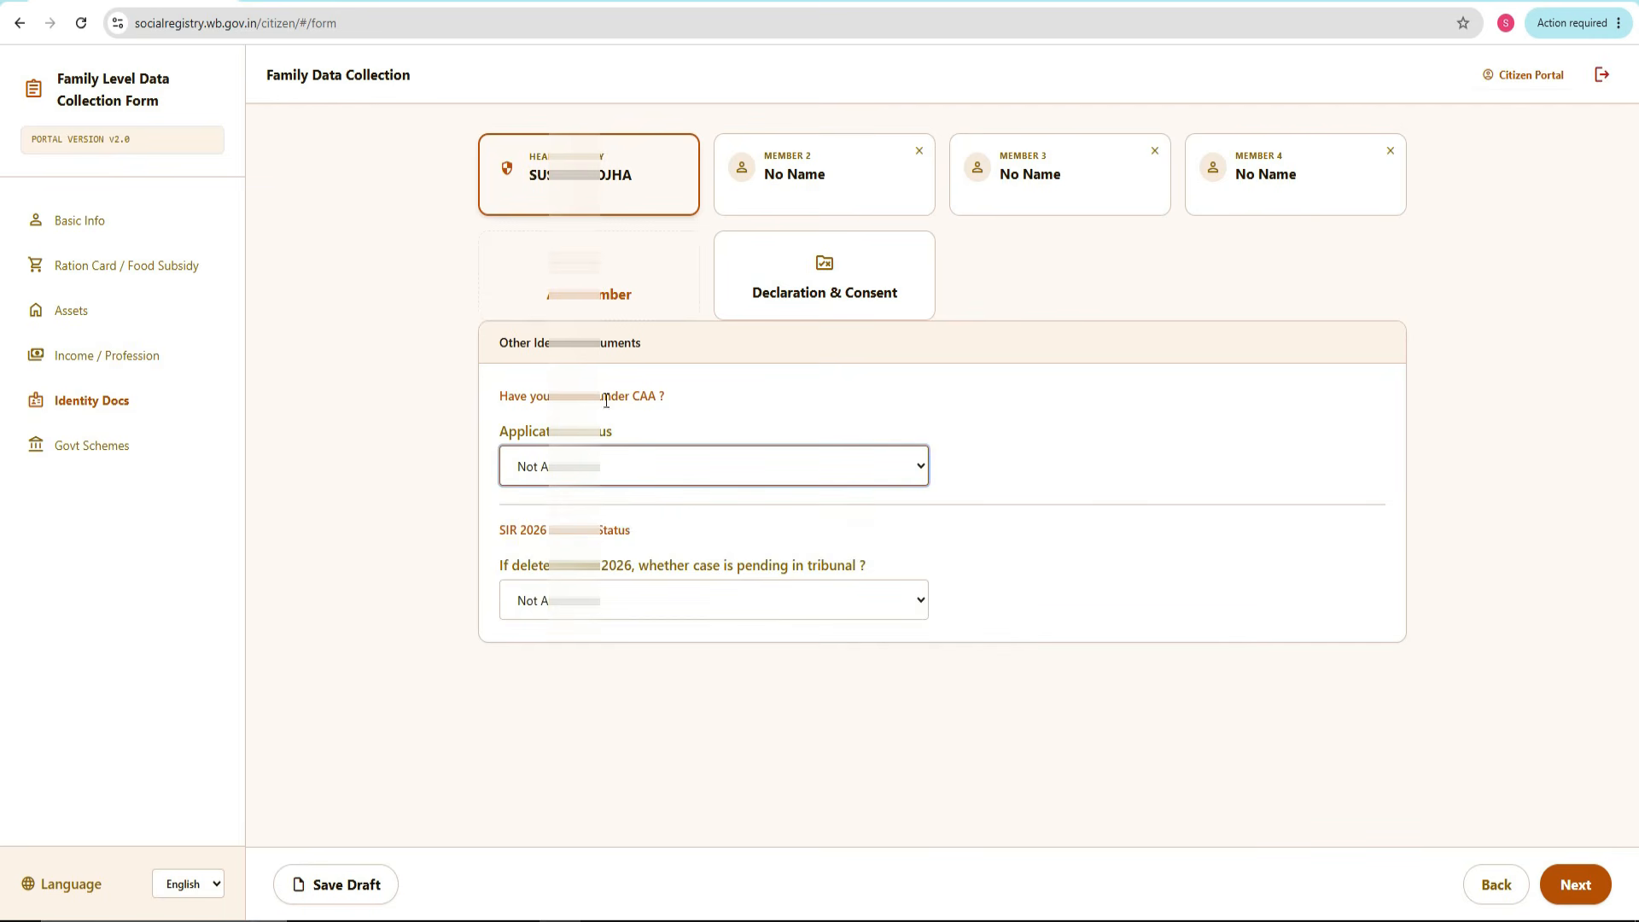
click(567, 604)
click(567, 632)
Go to Govt Schemes, save the draft again, and start Member 2's form
click(1575, 885)
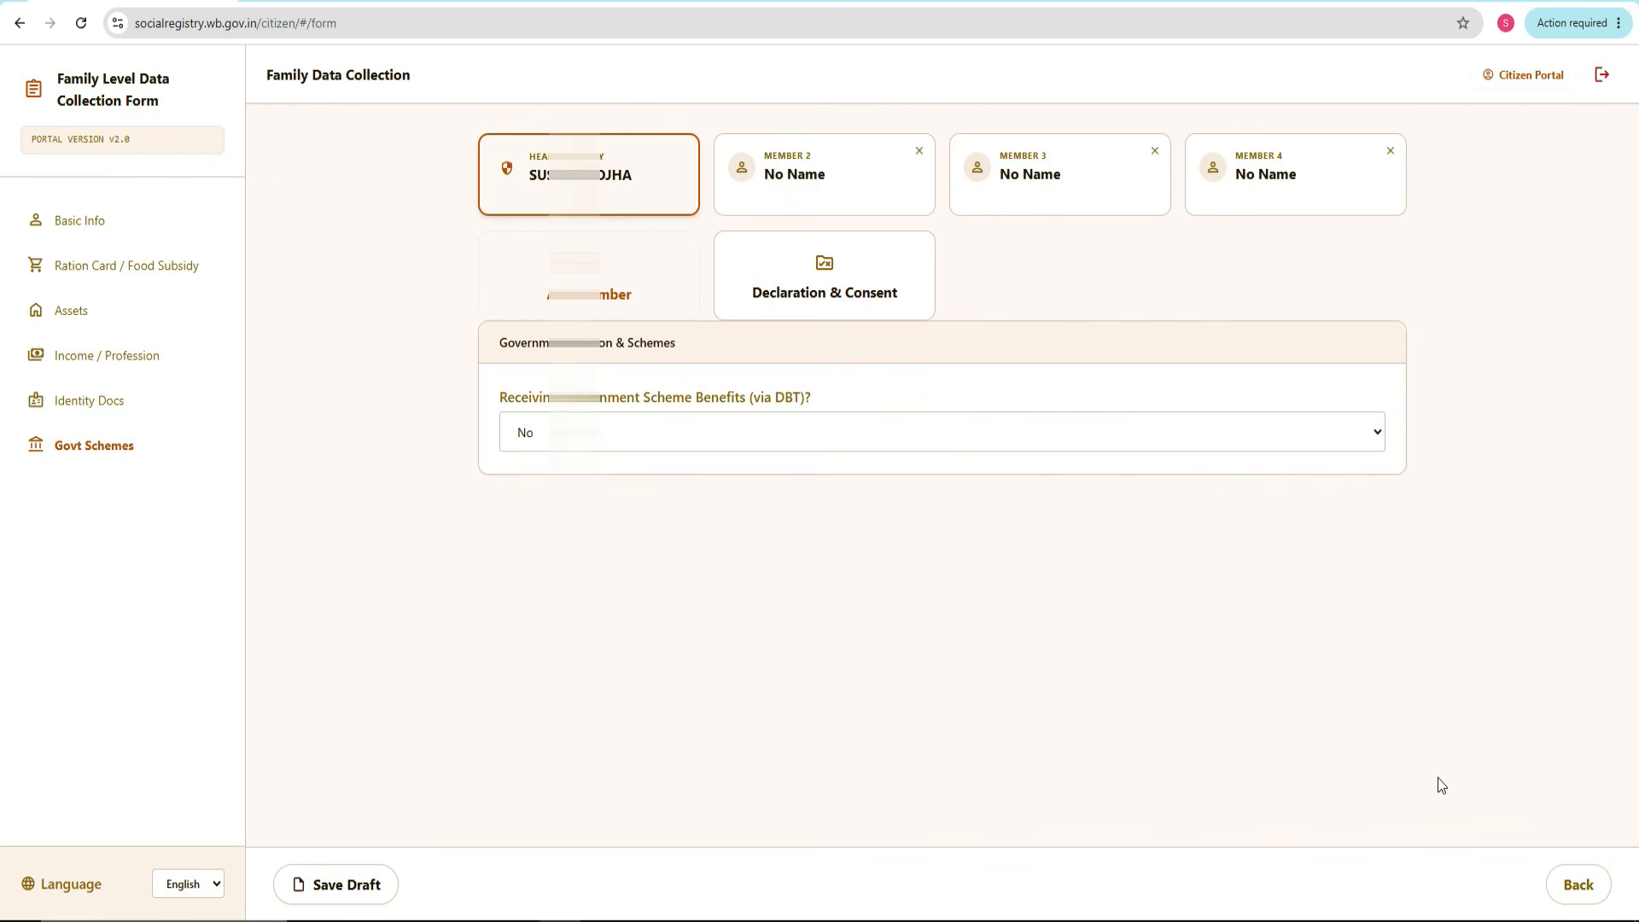
click(329, 885)
click(808, 181)
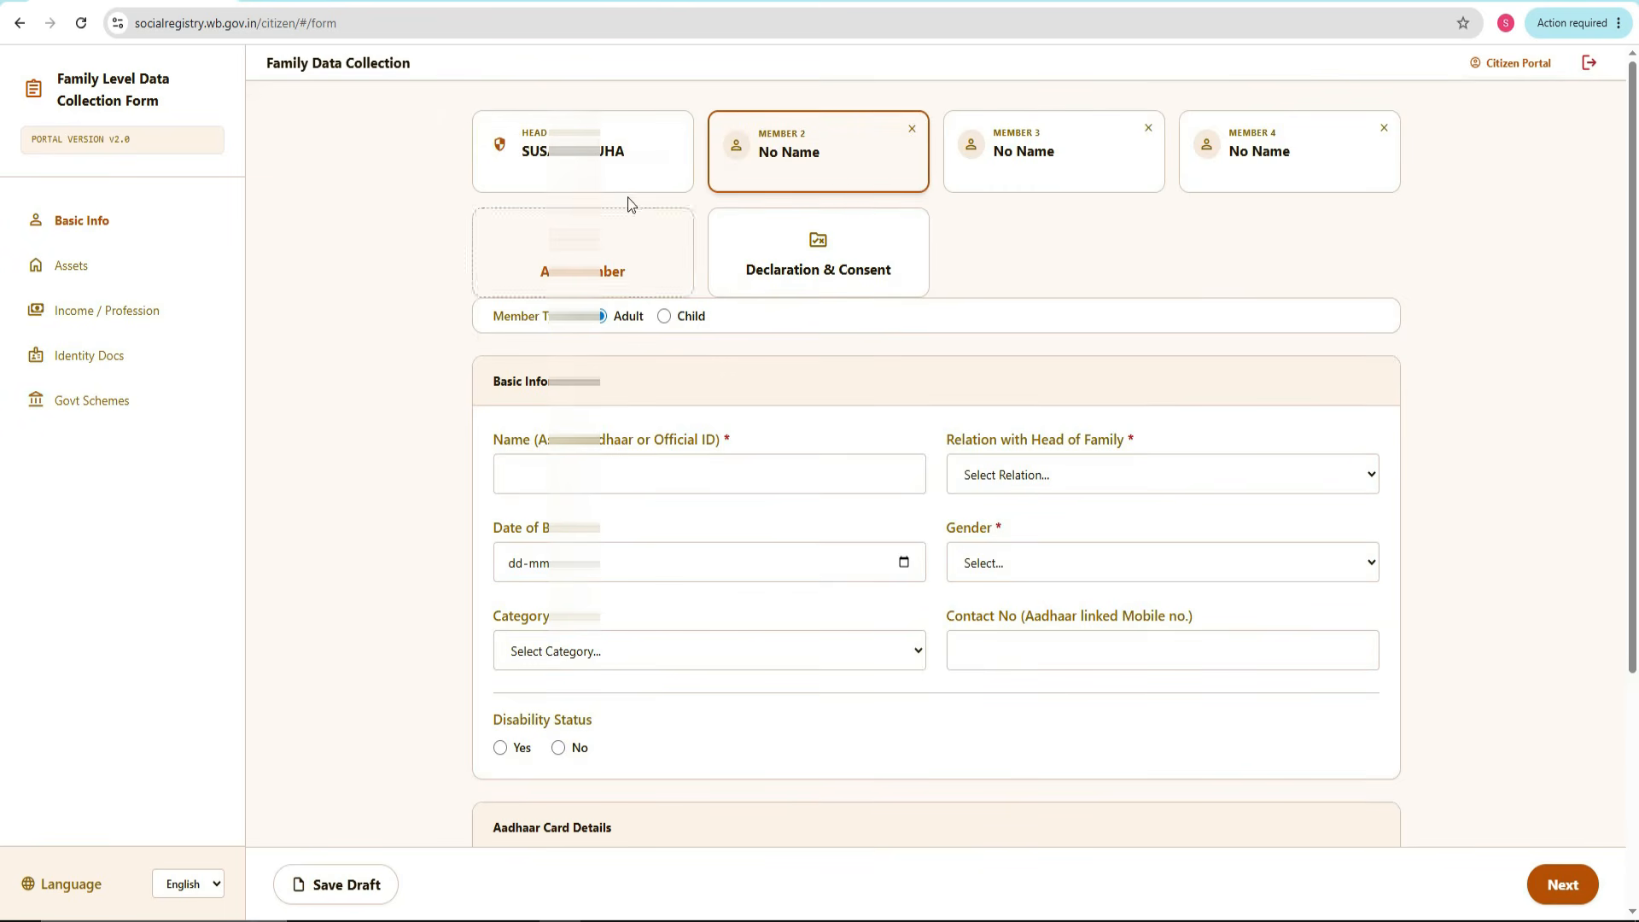
Enter Member 2's full name in title case
click(622, 175)
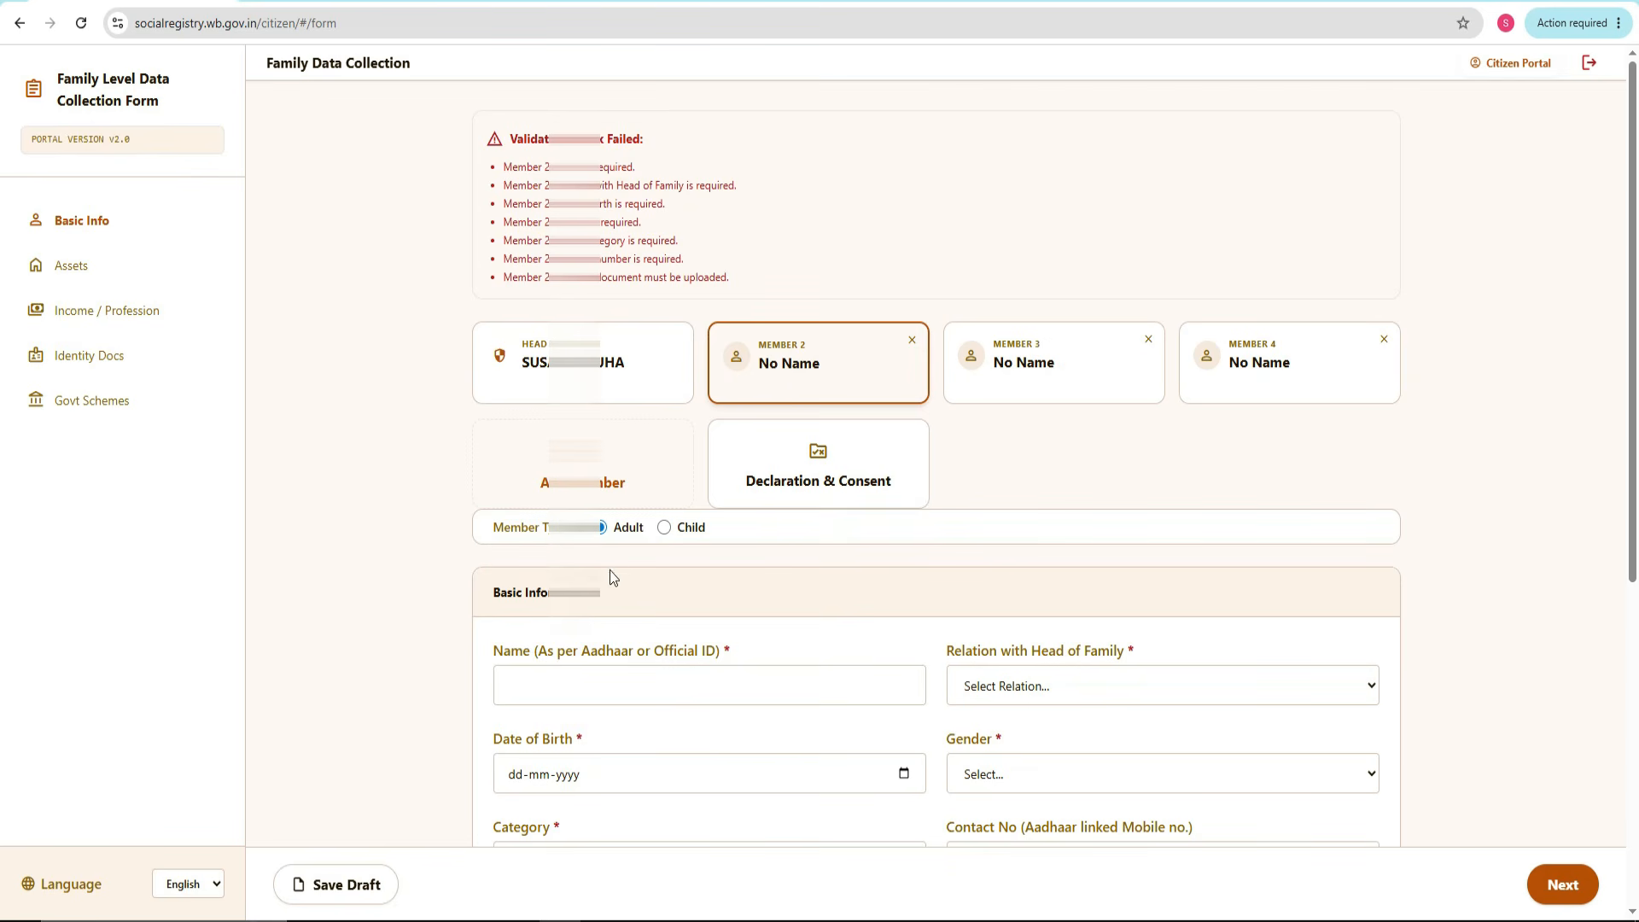
click(607, 697)
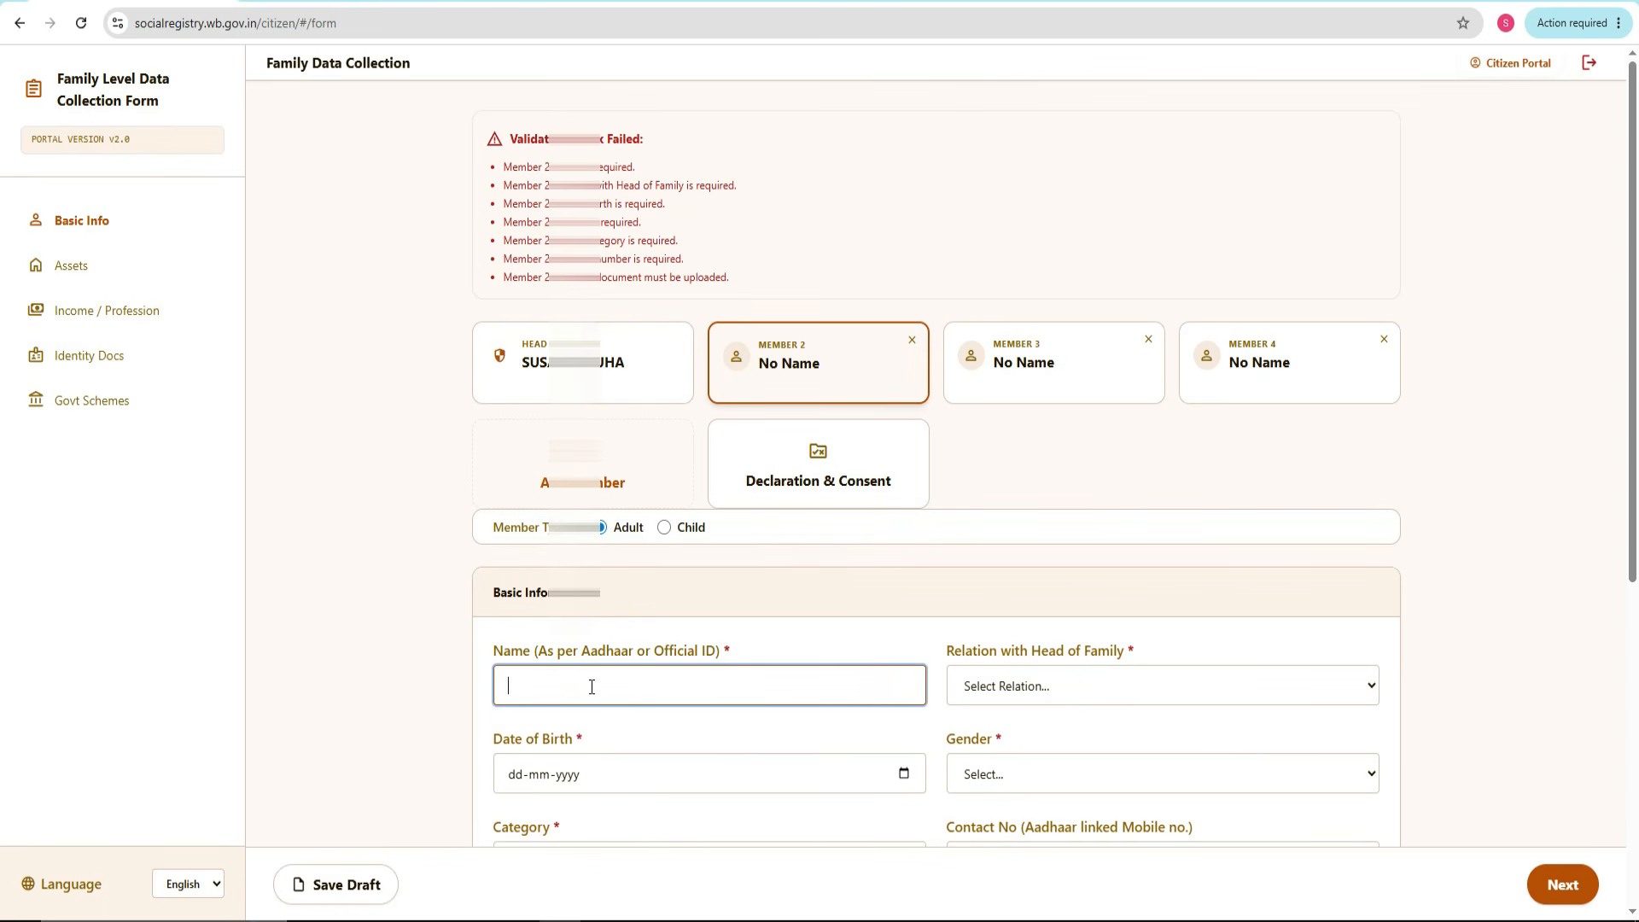
text(m)
key(BackSpace)
Set Member 2's relation to the head as Wife
click(985, 695)
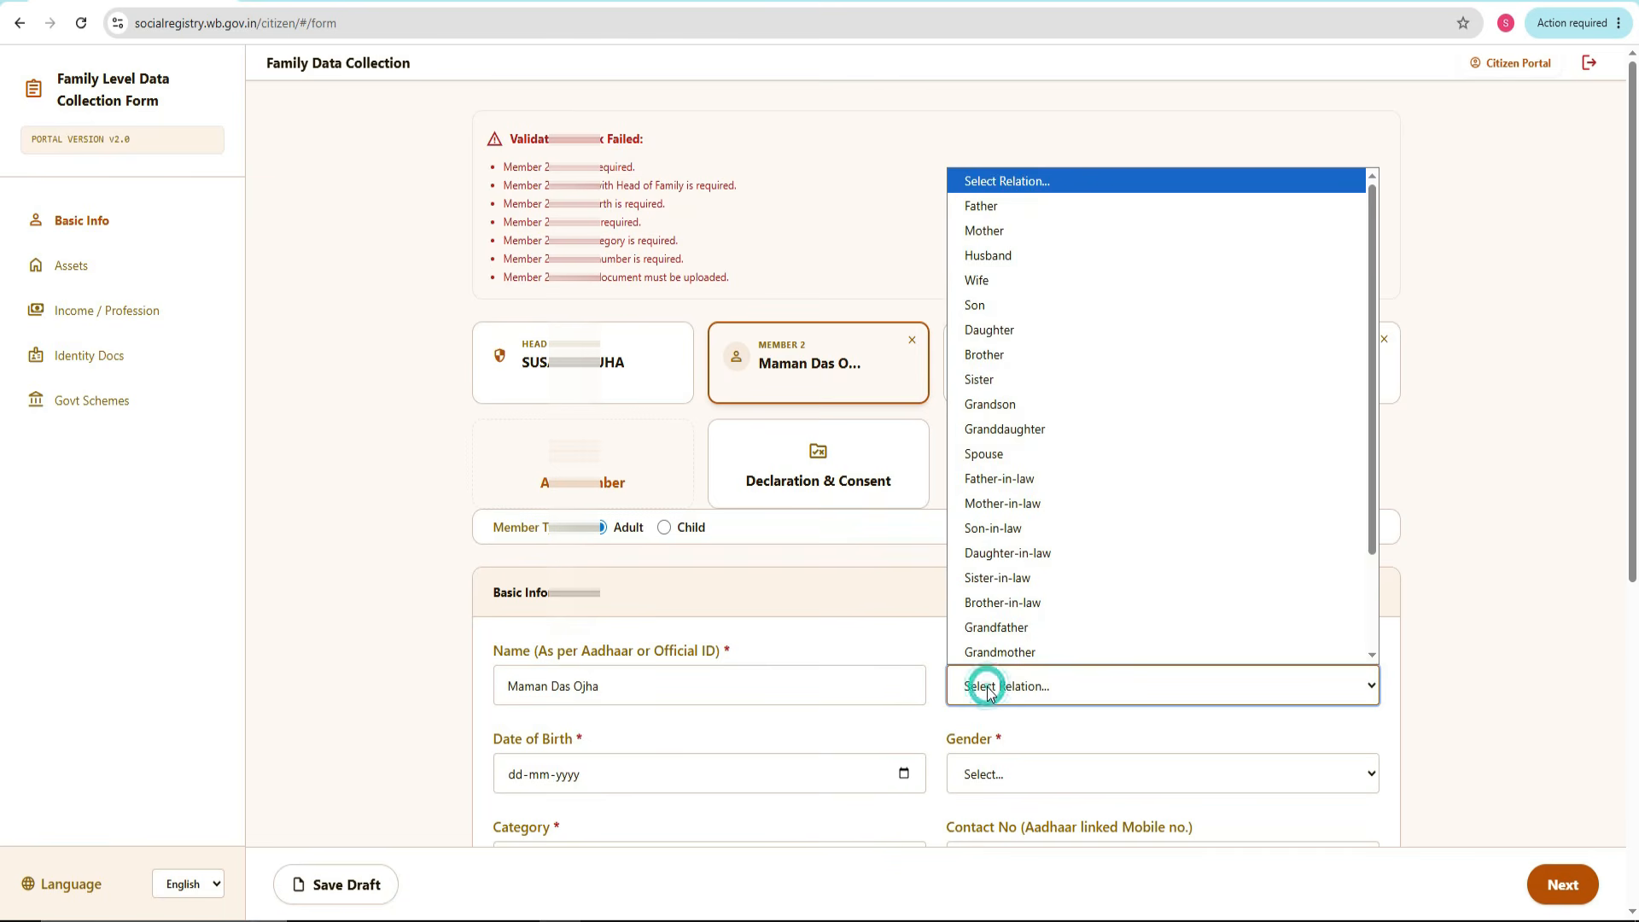
click(680, 783)
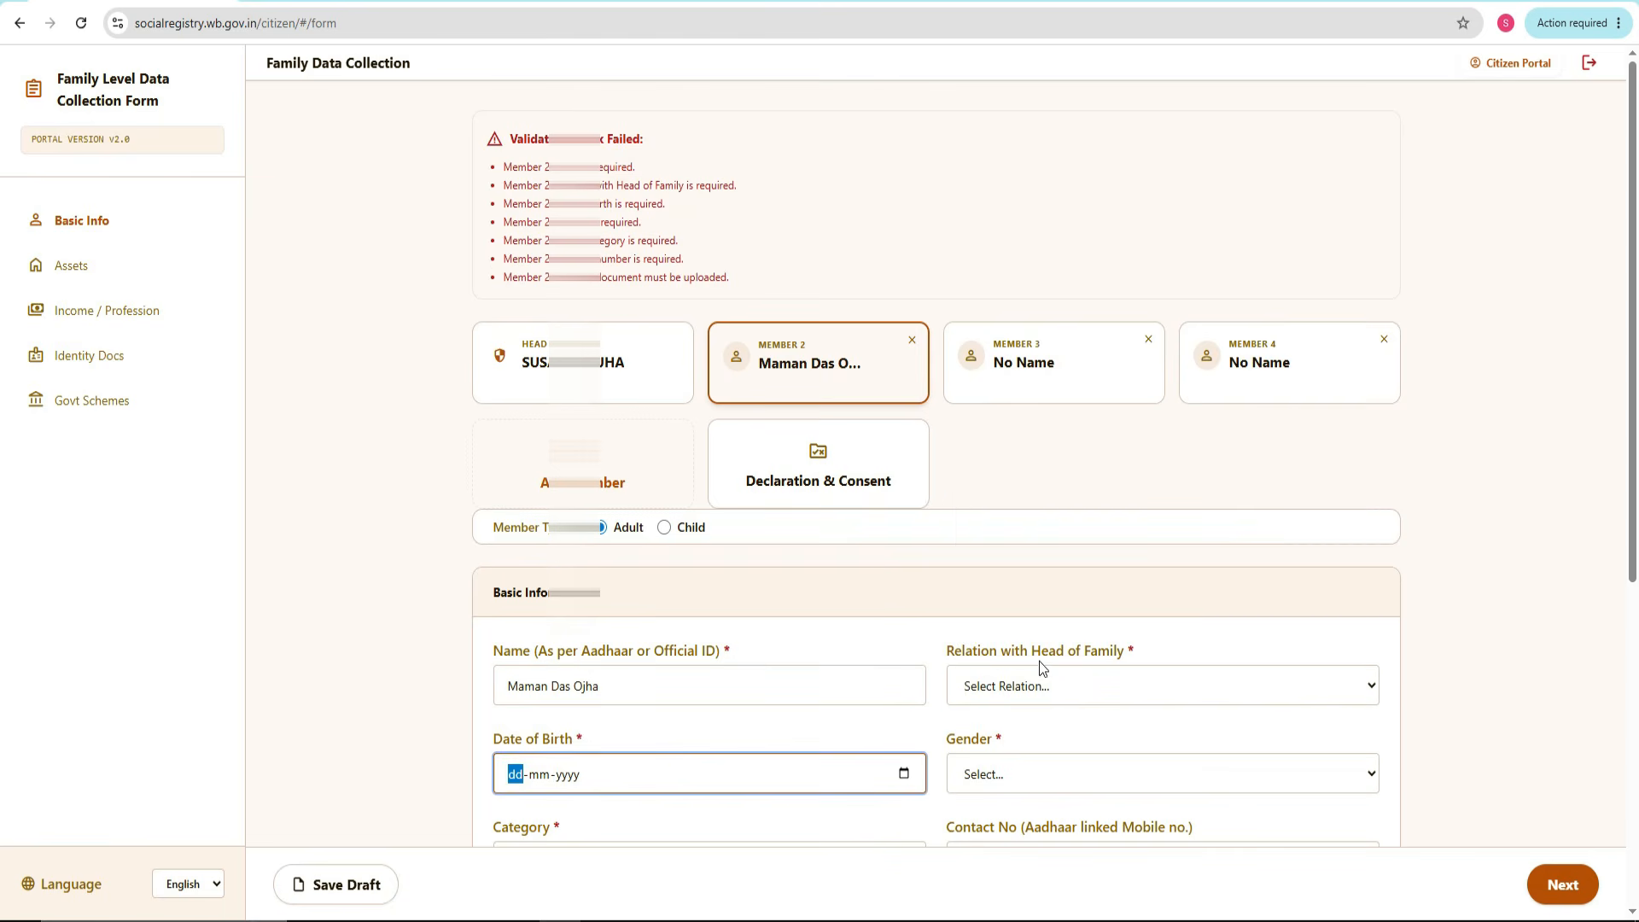
click(1058, 684)
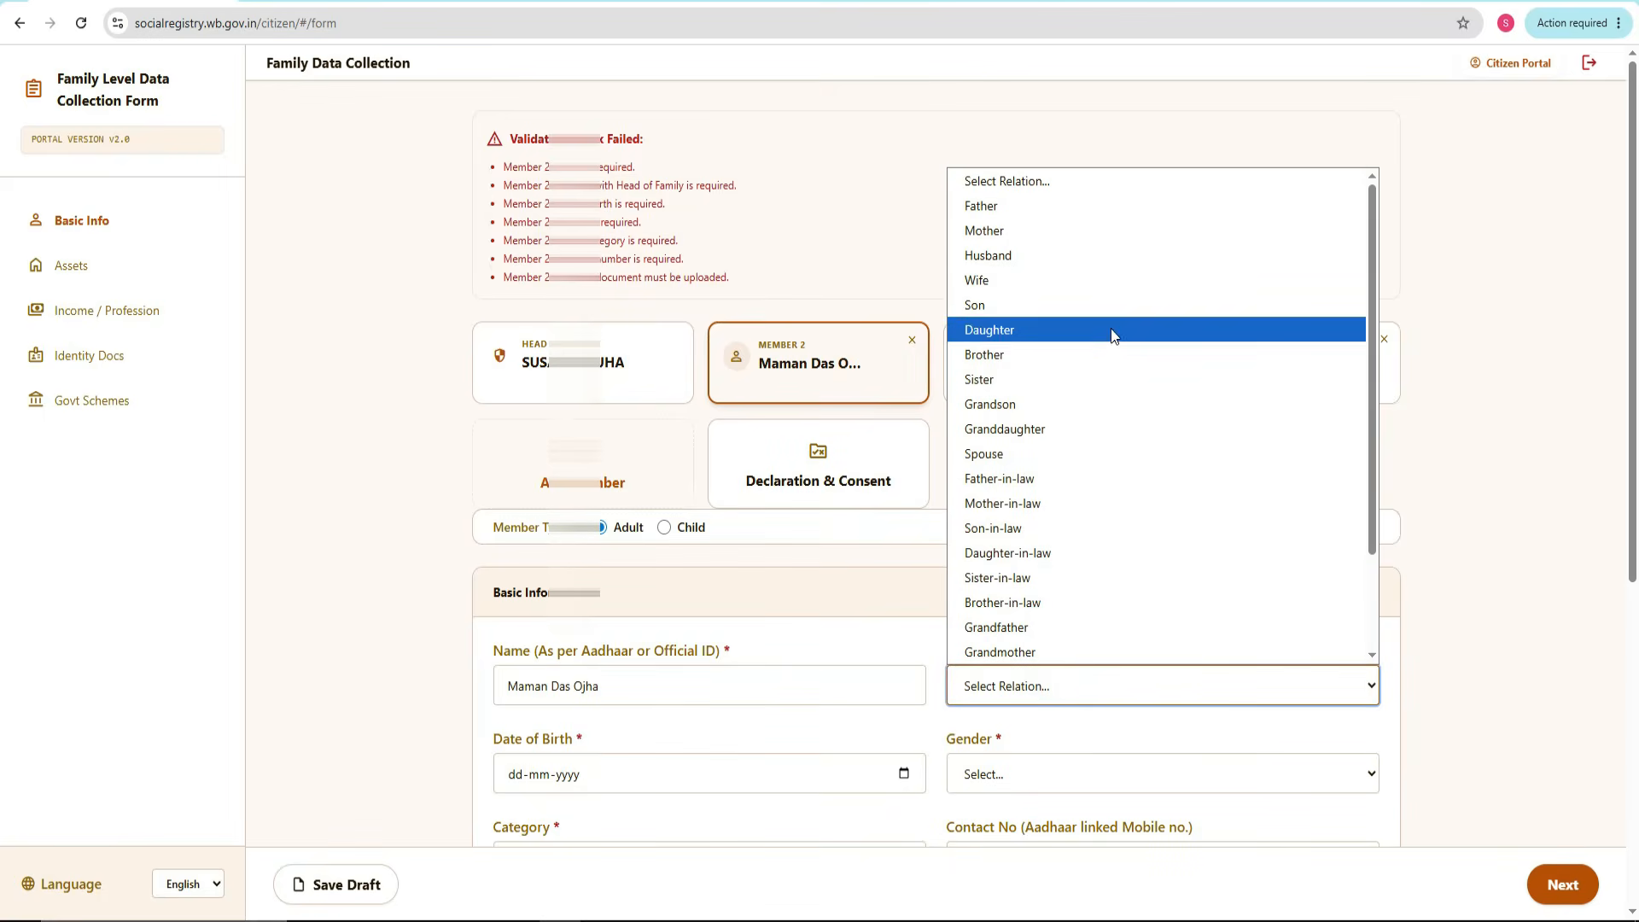
click(1058, 286)
scroll(706, 710, down, 2)
Set Member 2's date of birth to 4 January 1994
click(626, 600)
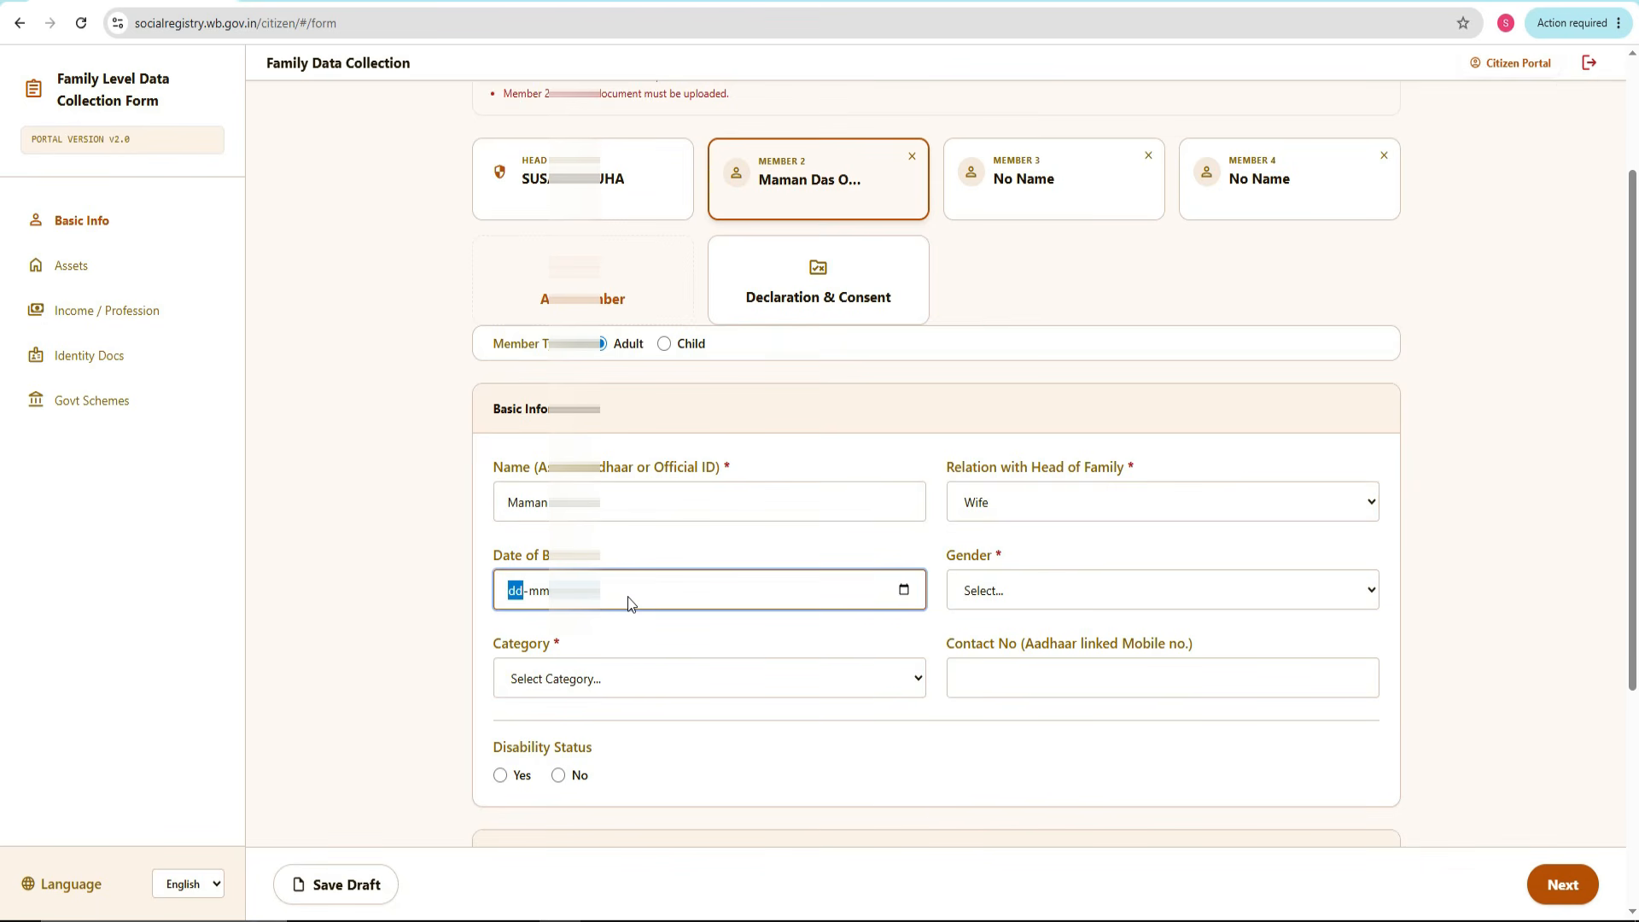
click(904, 589)
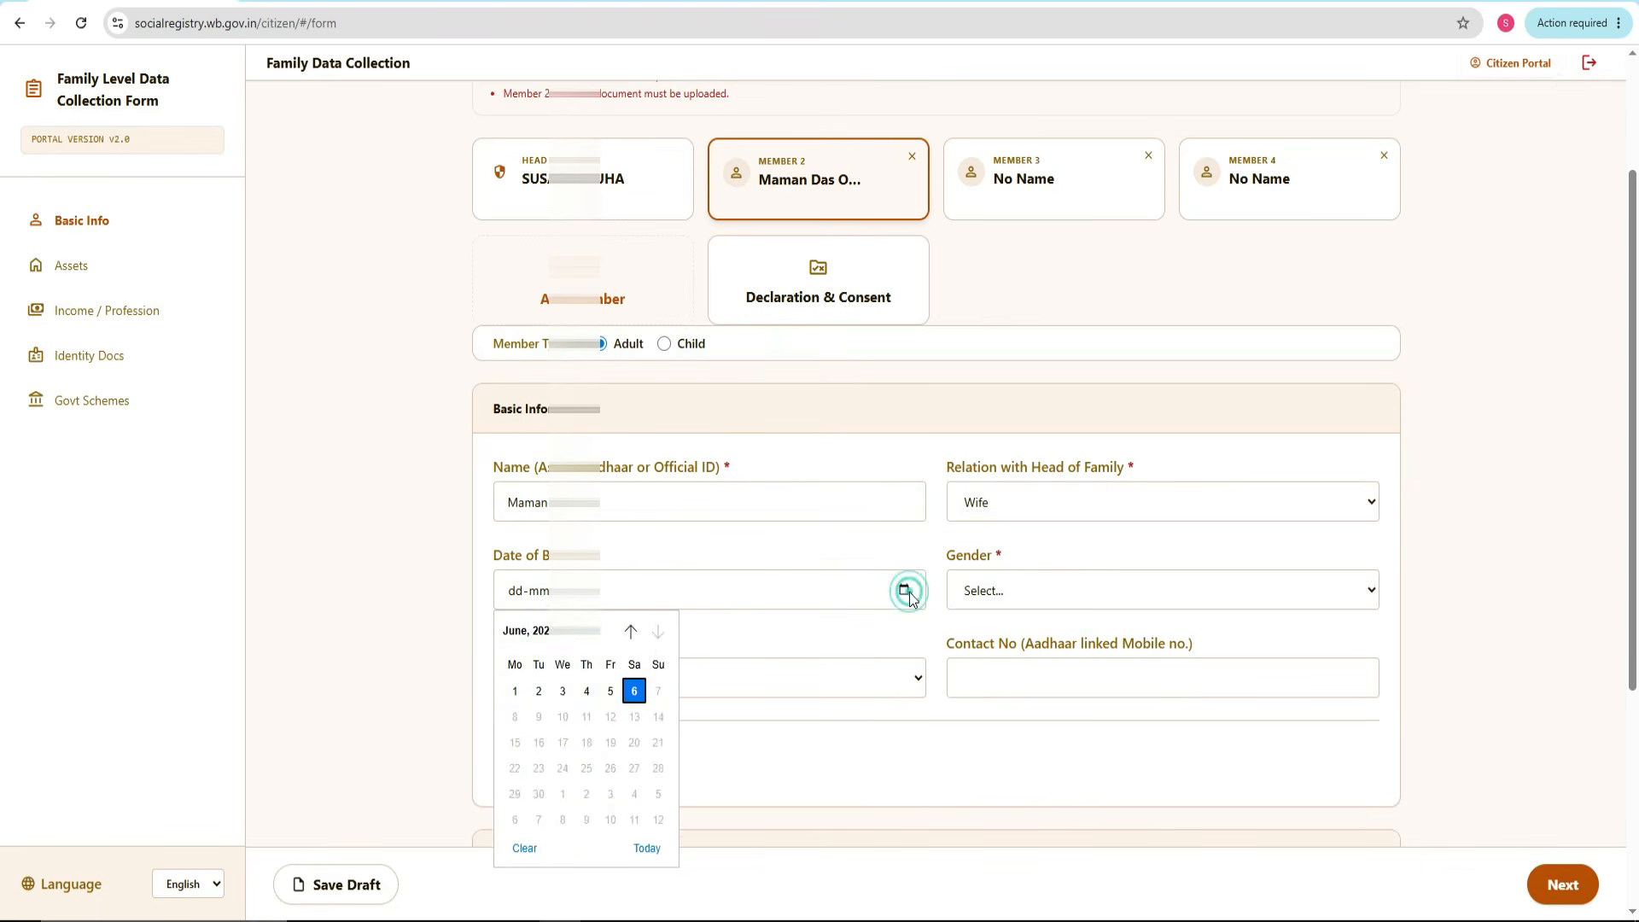
click(549, 633)
scroll(555, 688, up, 5)
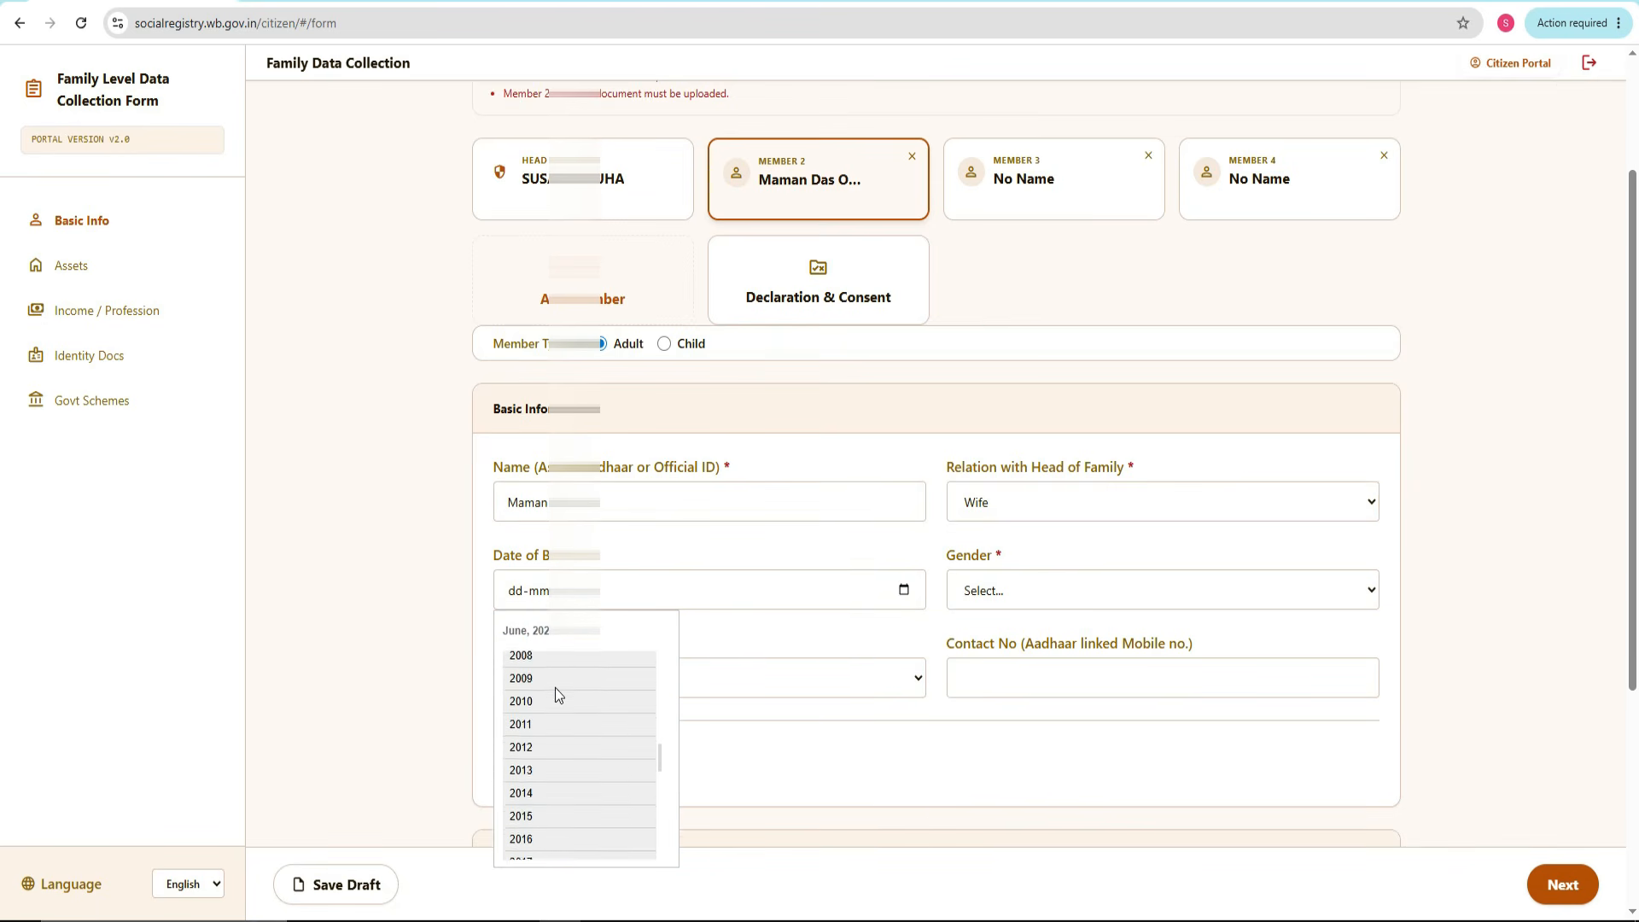
scroll(555, 688, up, 3)
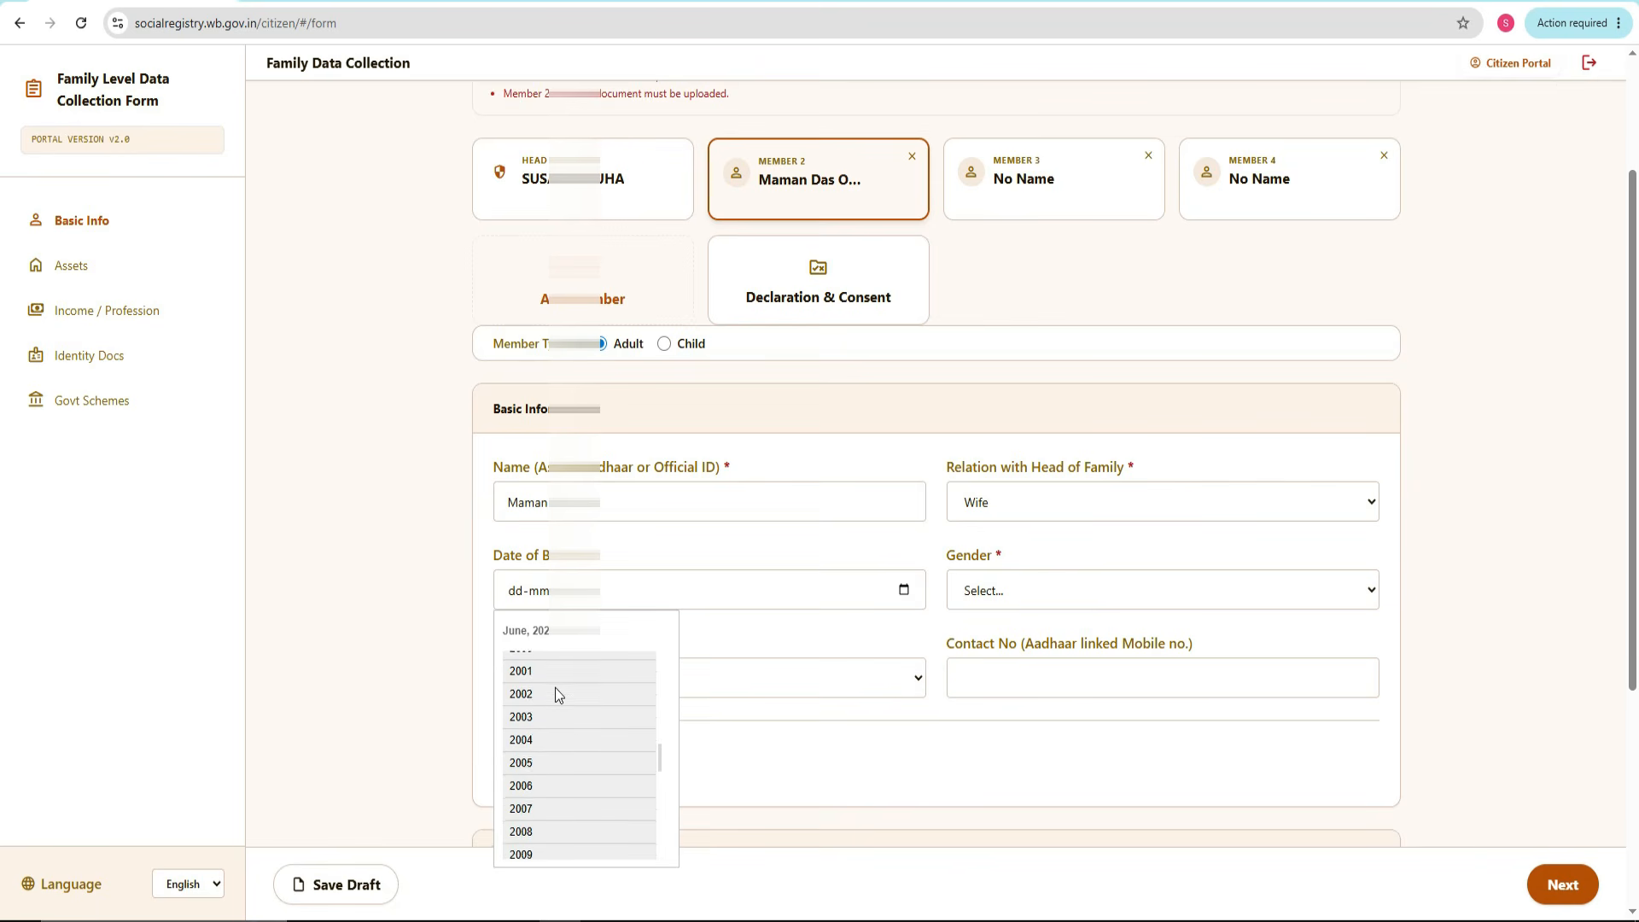
scroll(555, 688, up, 3)
click(526, 672)
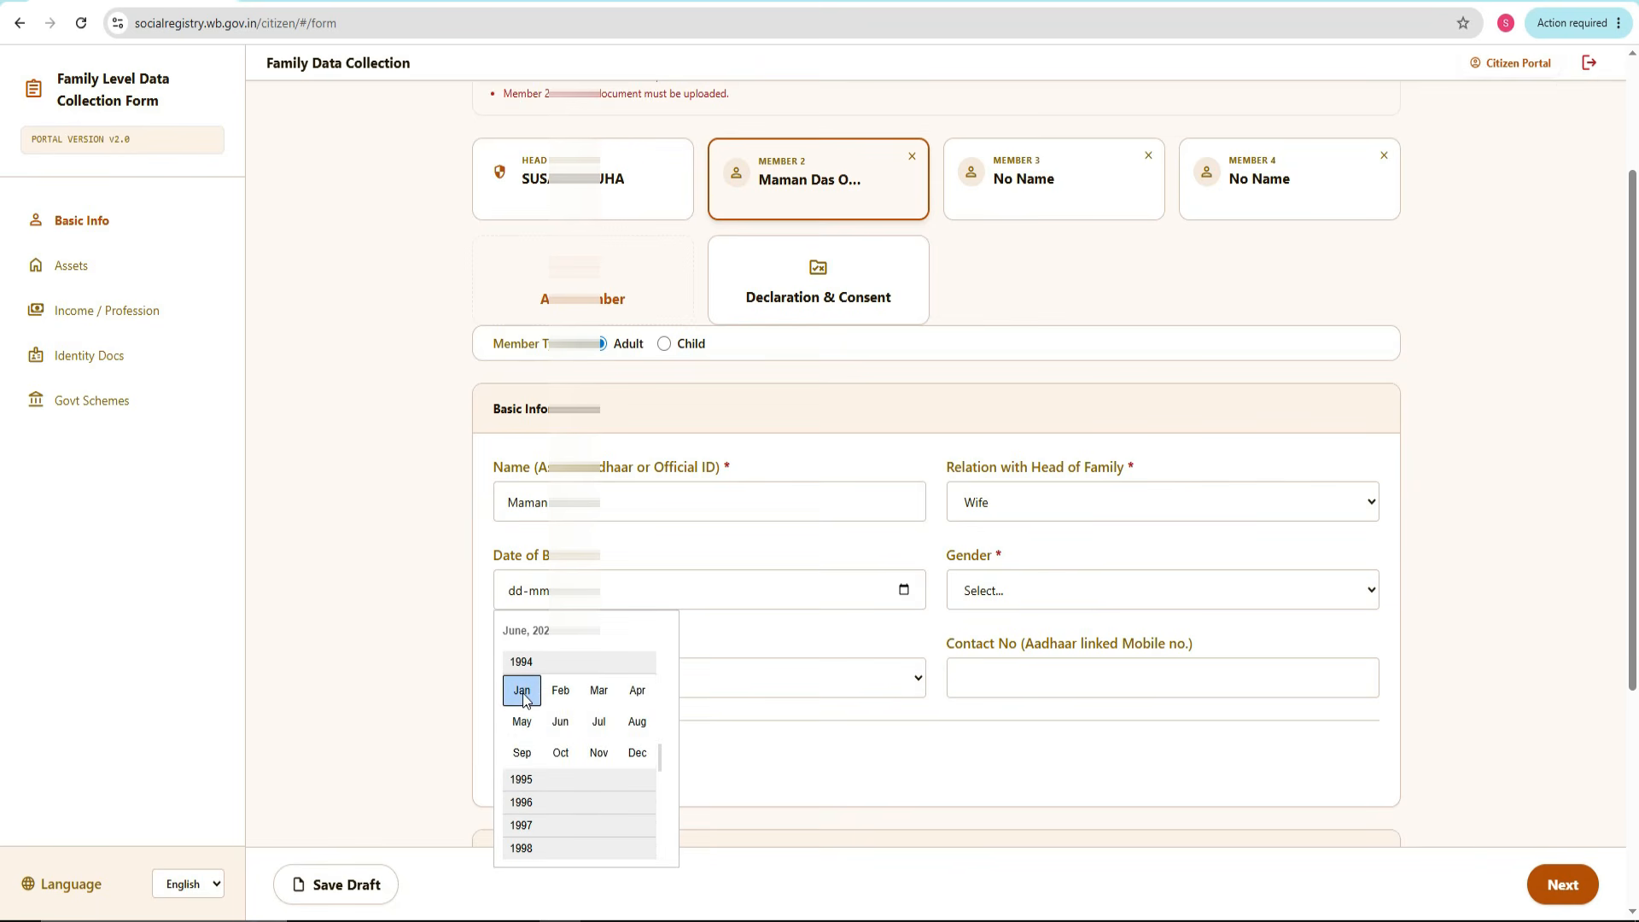
click(523, 692)
click(539, 717)
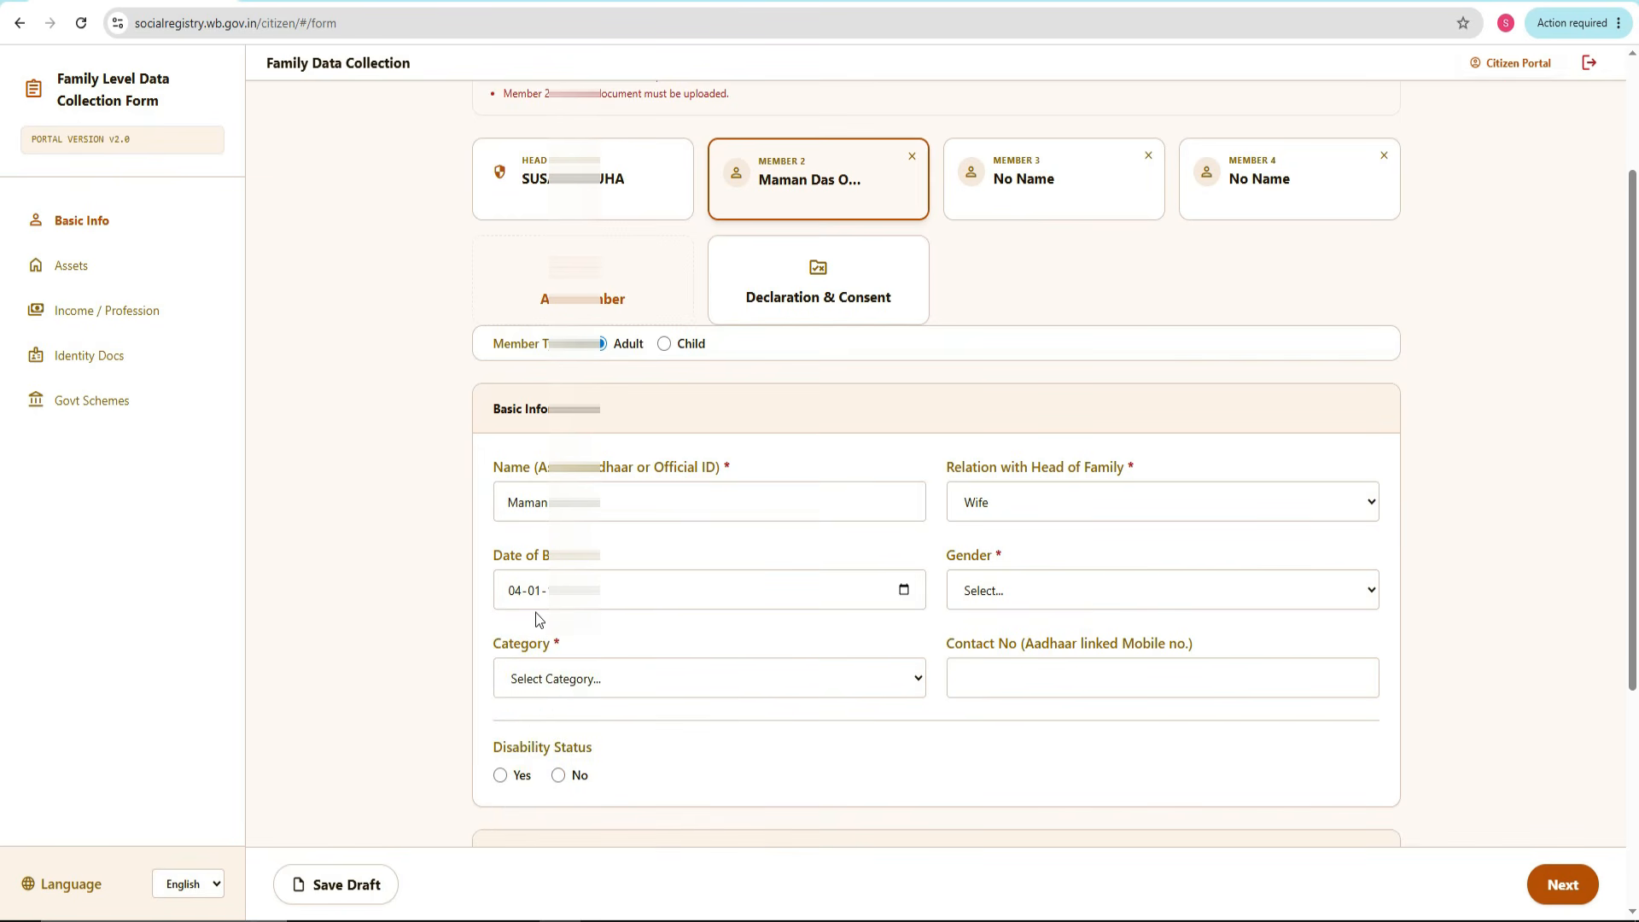
Set gender Female and category SC, and enter Member 2's mobile number
click(1063, 593)
click(992, 675)
click(586, 683)
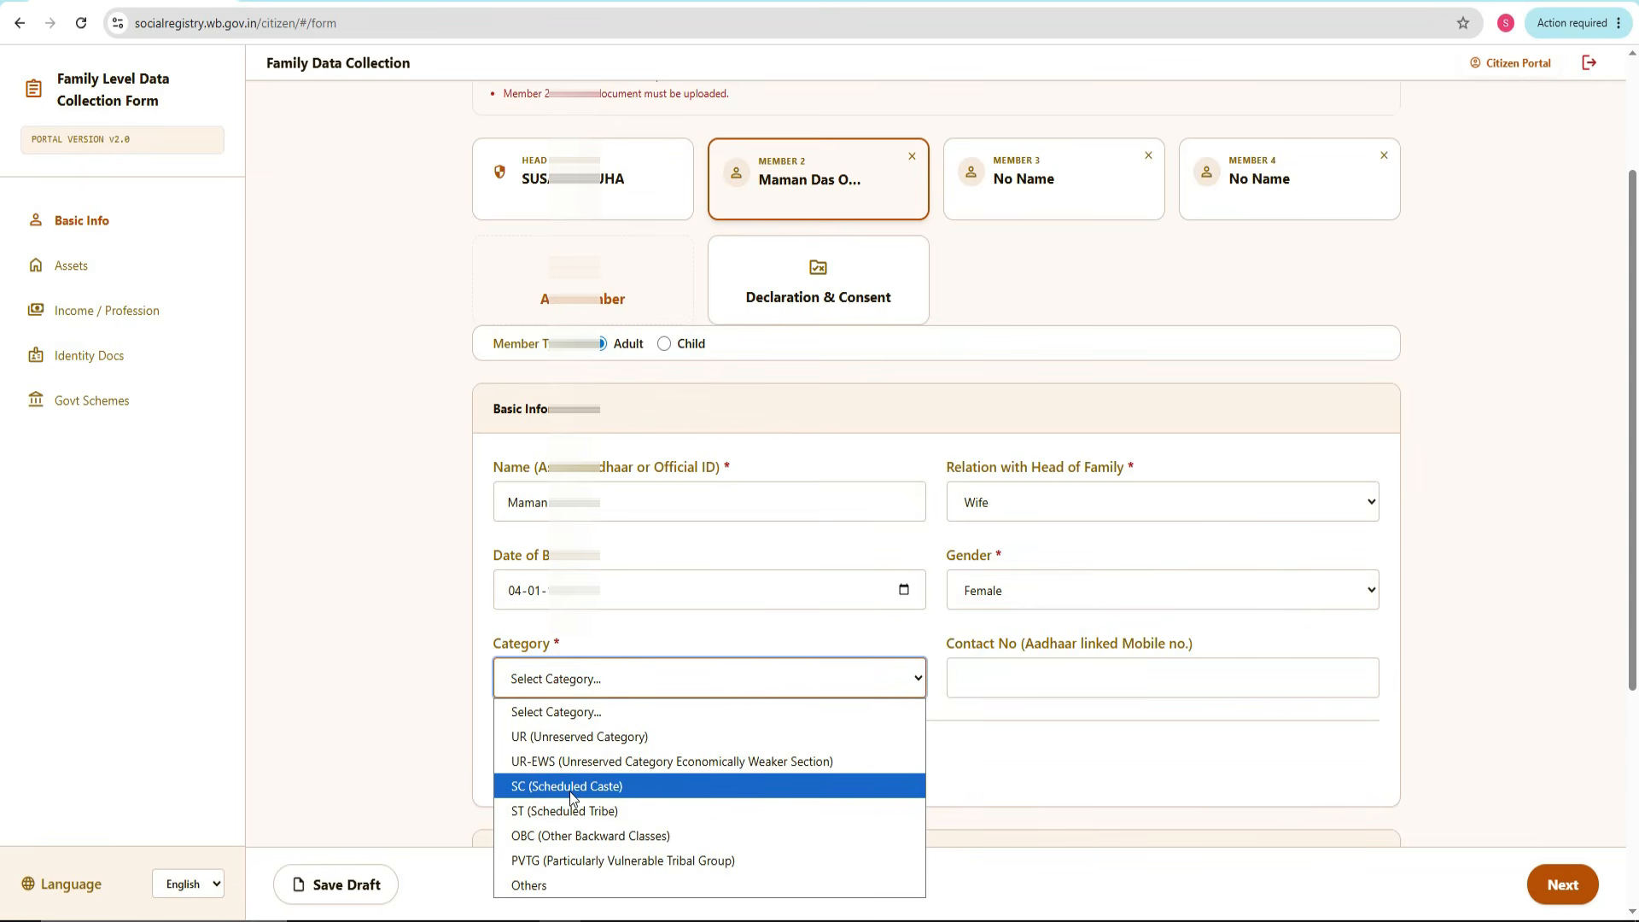
click(572, 789)
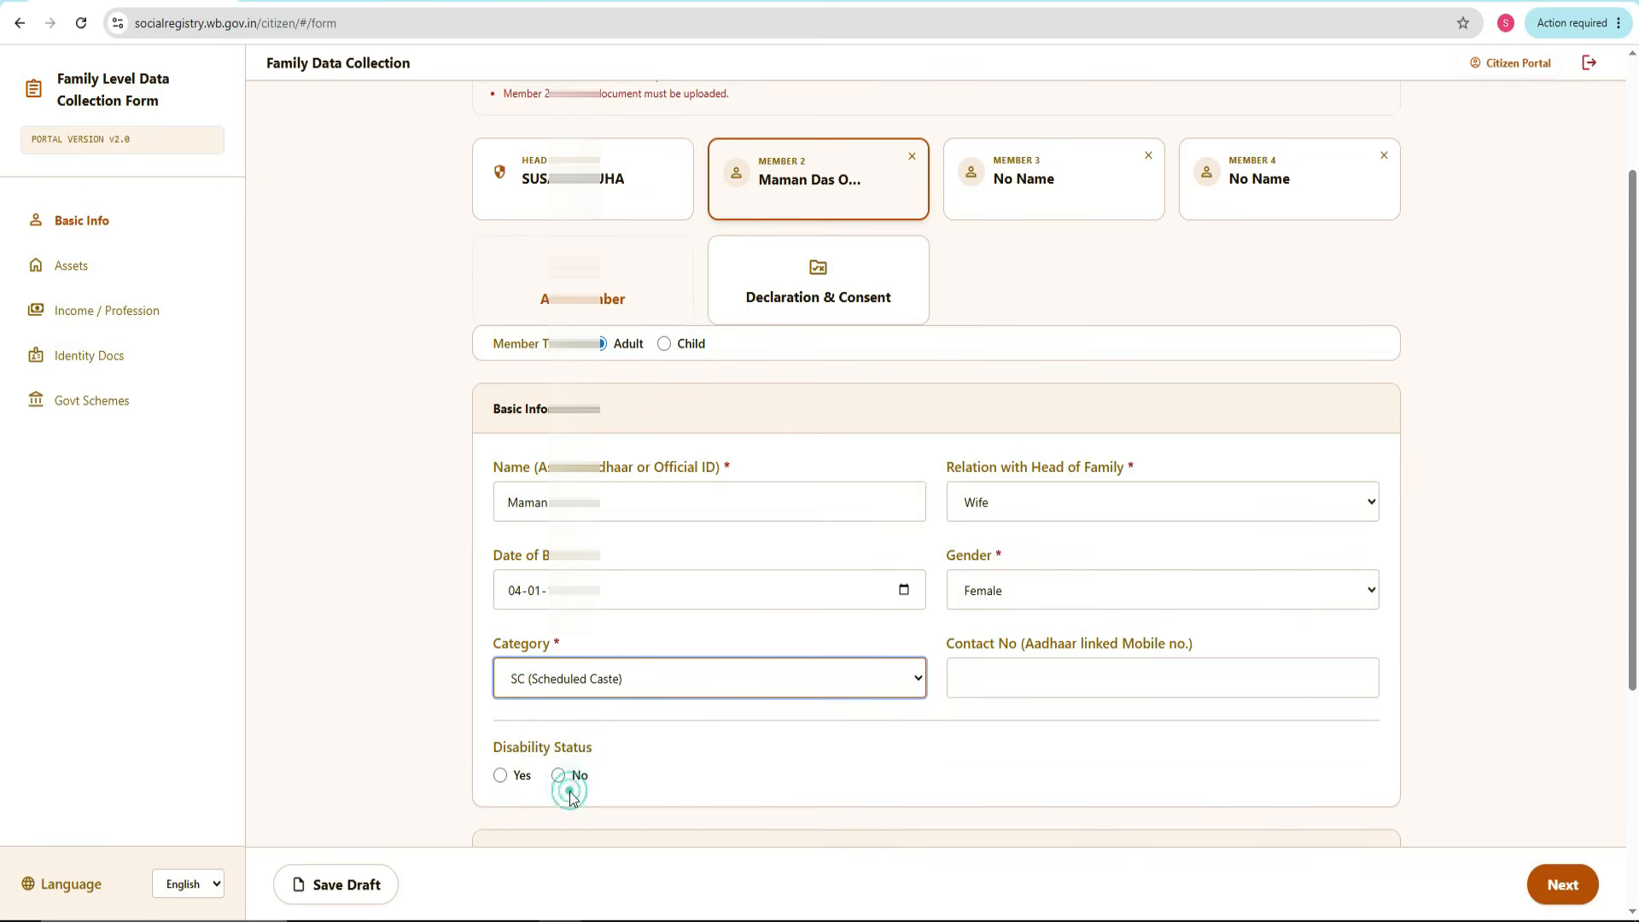
click(1006, 682)
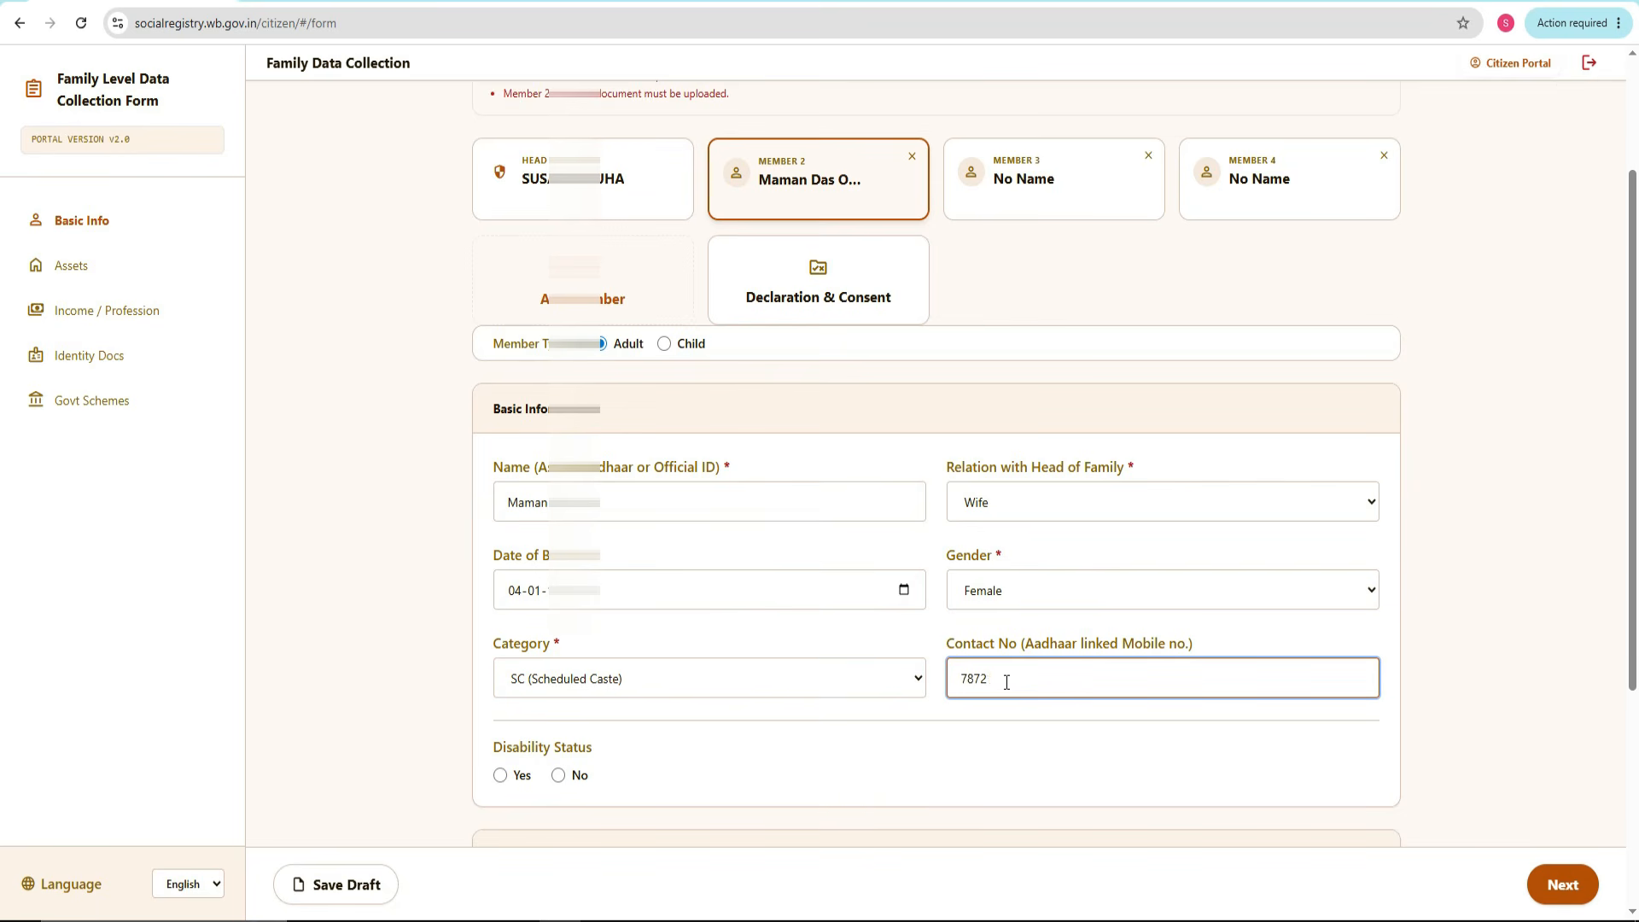
text(172077)
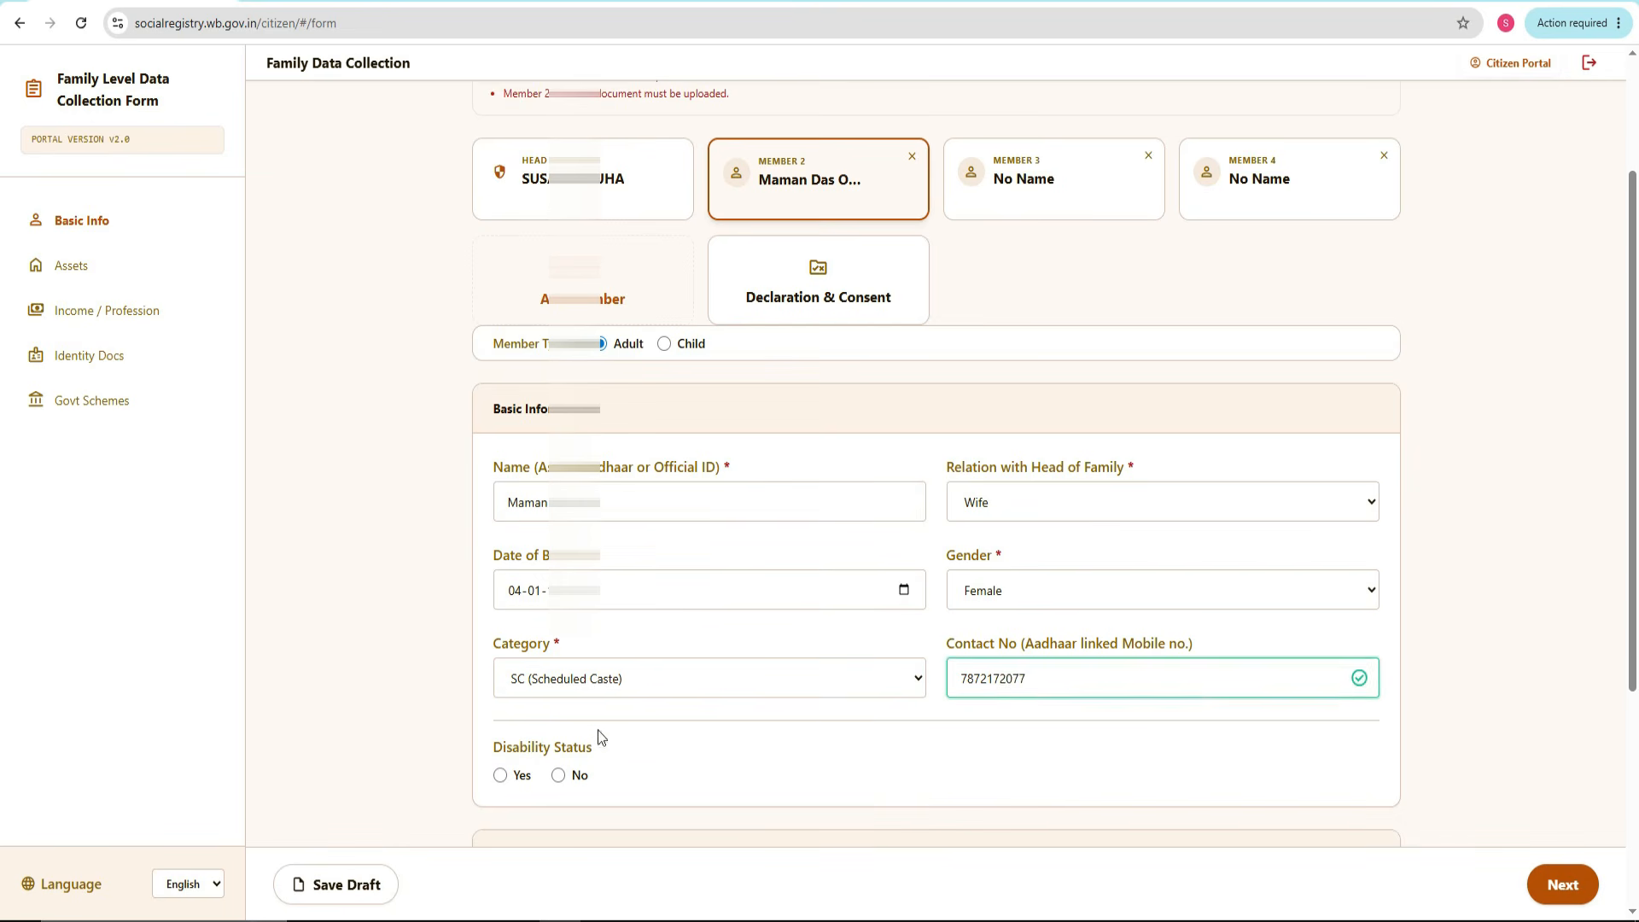
scroll(596, 735, down, 2)
click(548, 757)
Enter Member 2's Aadhaar number, then minimise the browser to reach the desktop
scroll(559, 735, down, 2)
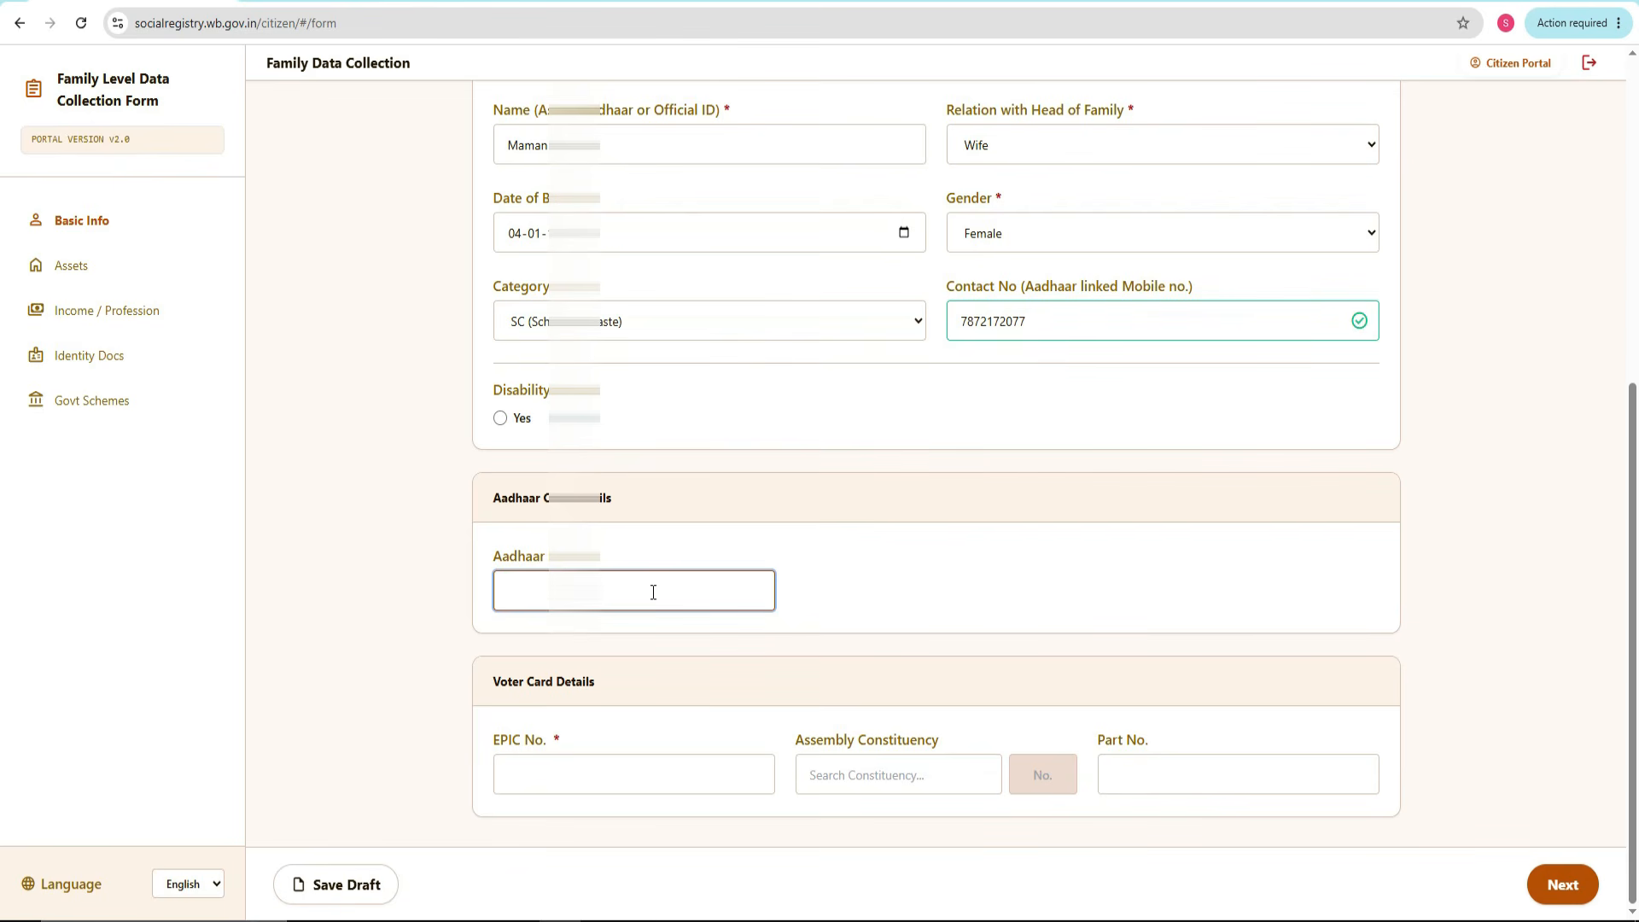
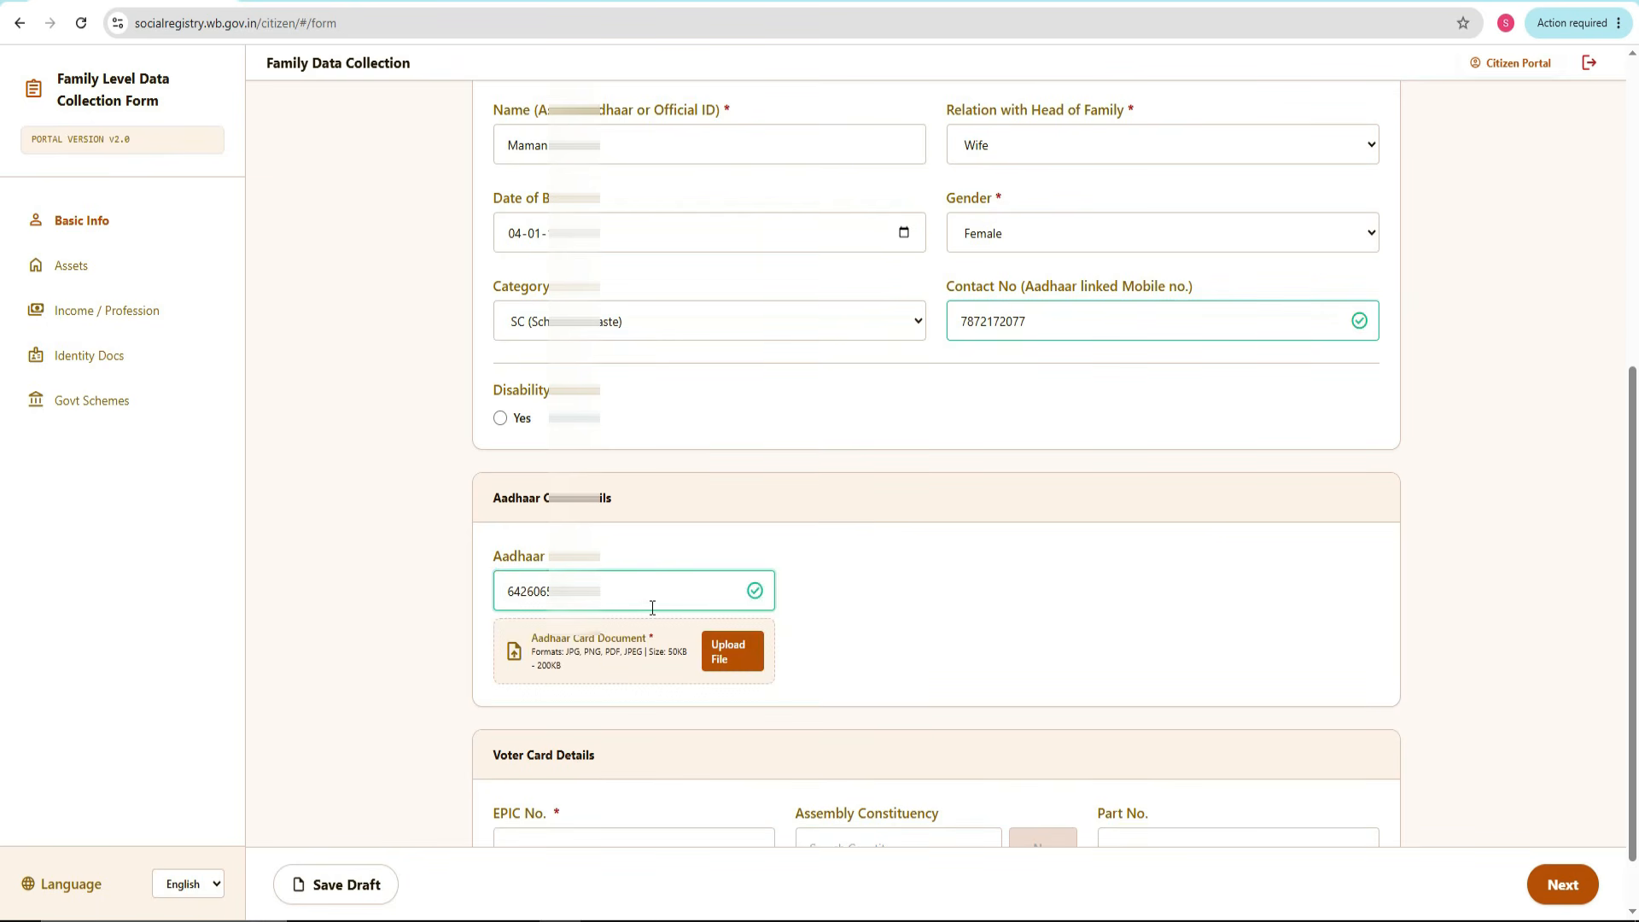
click(1535, 2)
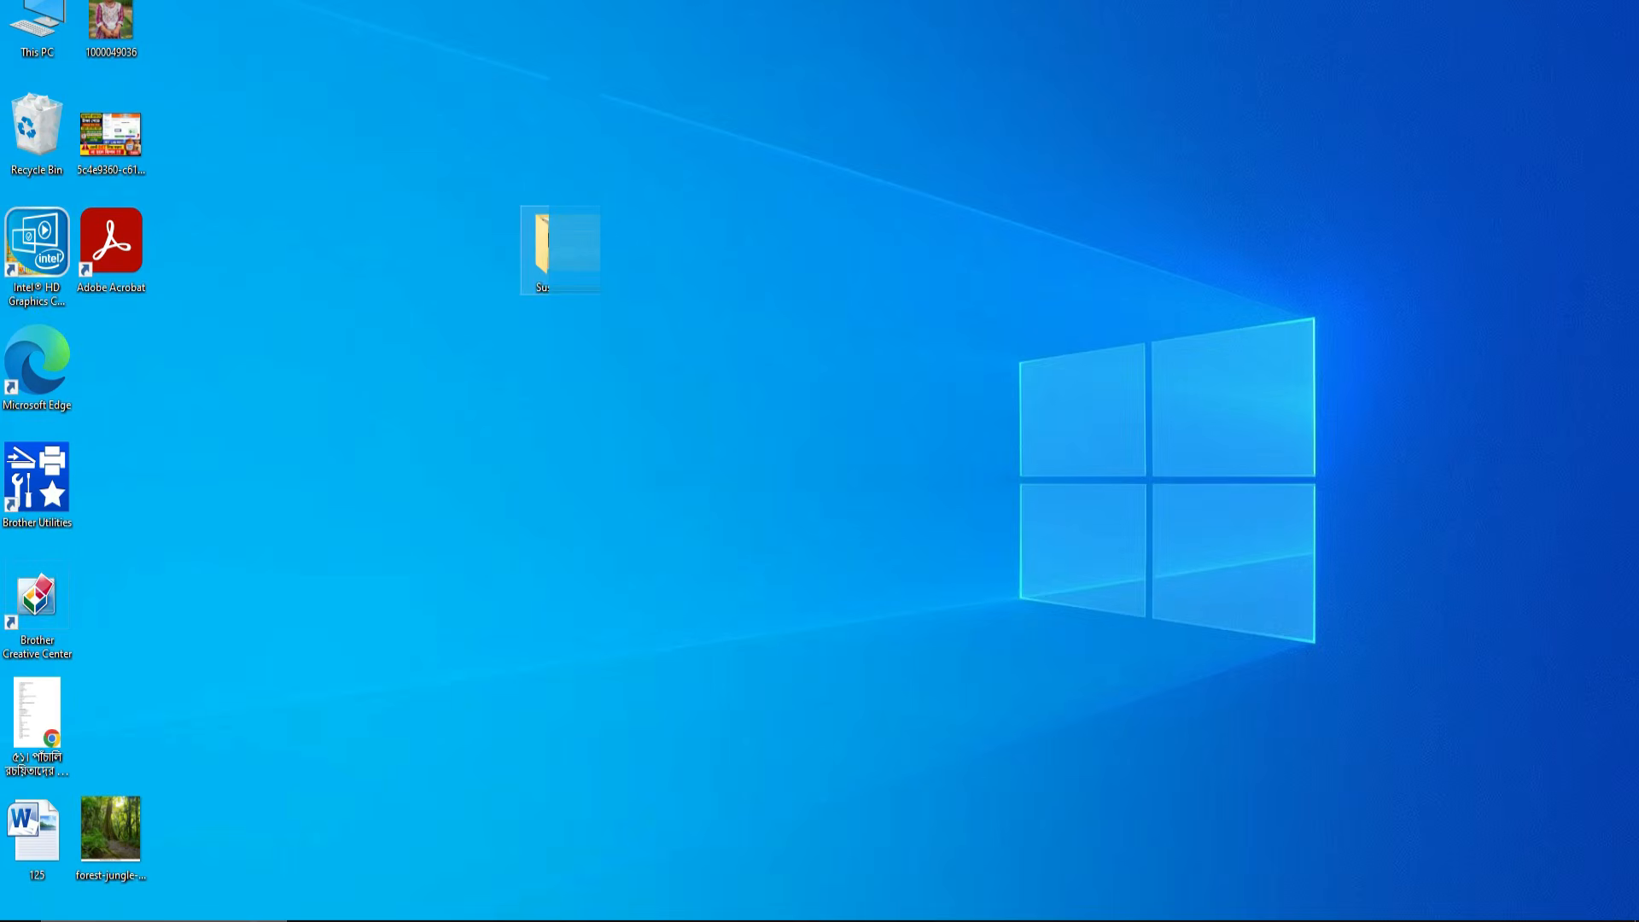
In the desktop document folder, rename Member 2's Aadhaar image with corrected spelling and capitals
double_click(565, 249)
right_click(852, 388)
click(893, 878)
click(850, 415)
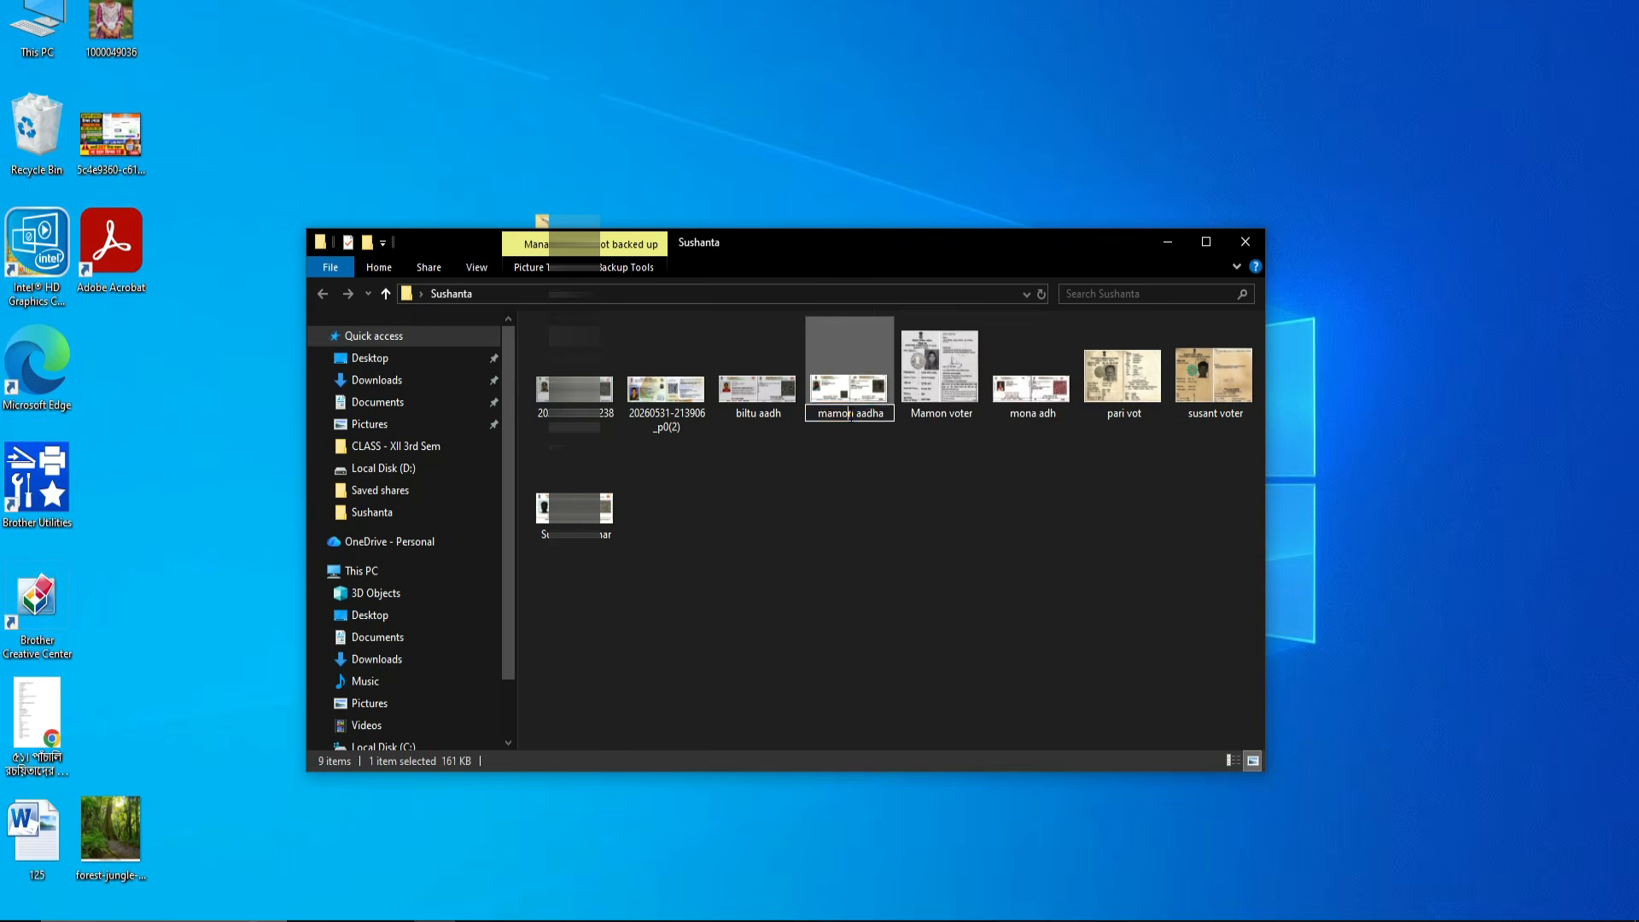
key(BackSpace)
text(a)
key(BackSpace)
text(M)
drag(883, 415, 855, 417)
click(861, 414)
key(BackSpace)
text(A)
click(886, 414)
key(Return)
Close the folder window and bring up the portal's Aadhaar document file picker
click(891, 466)
click(1245, 241)
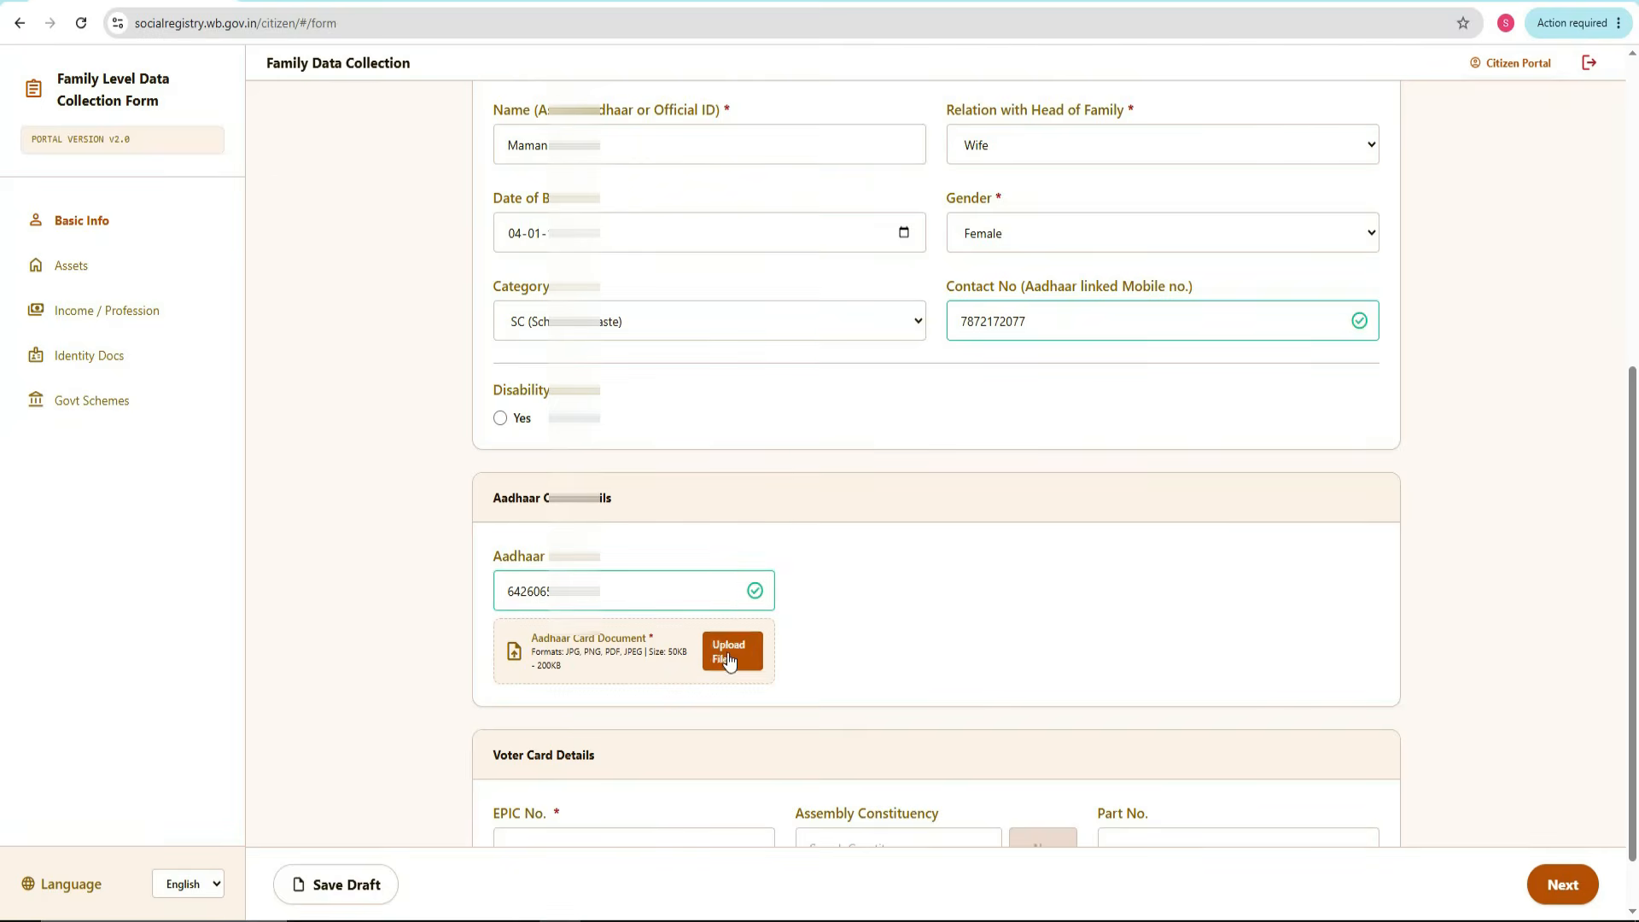
click(724, 655)
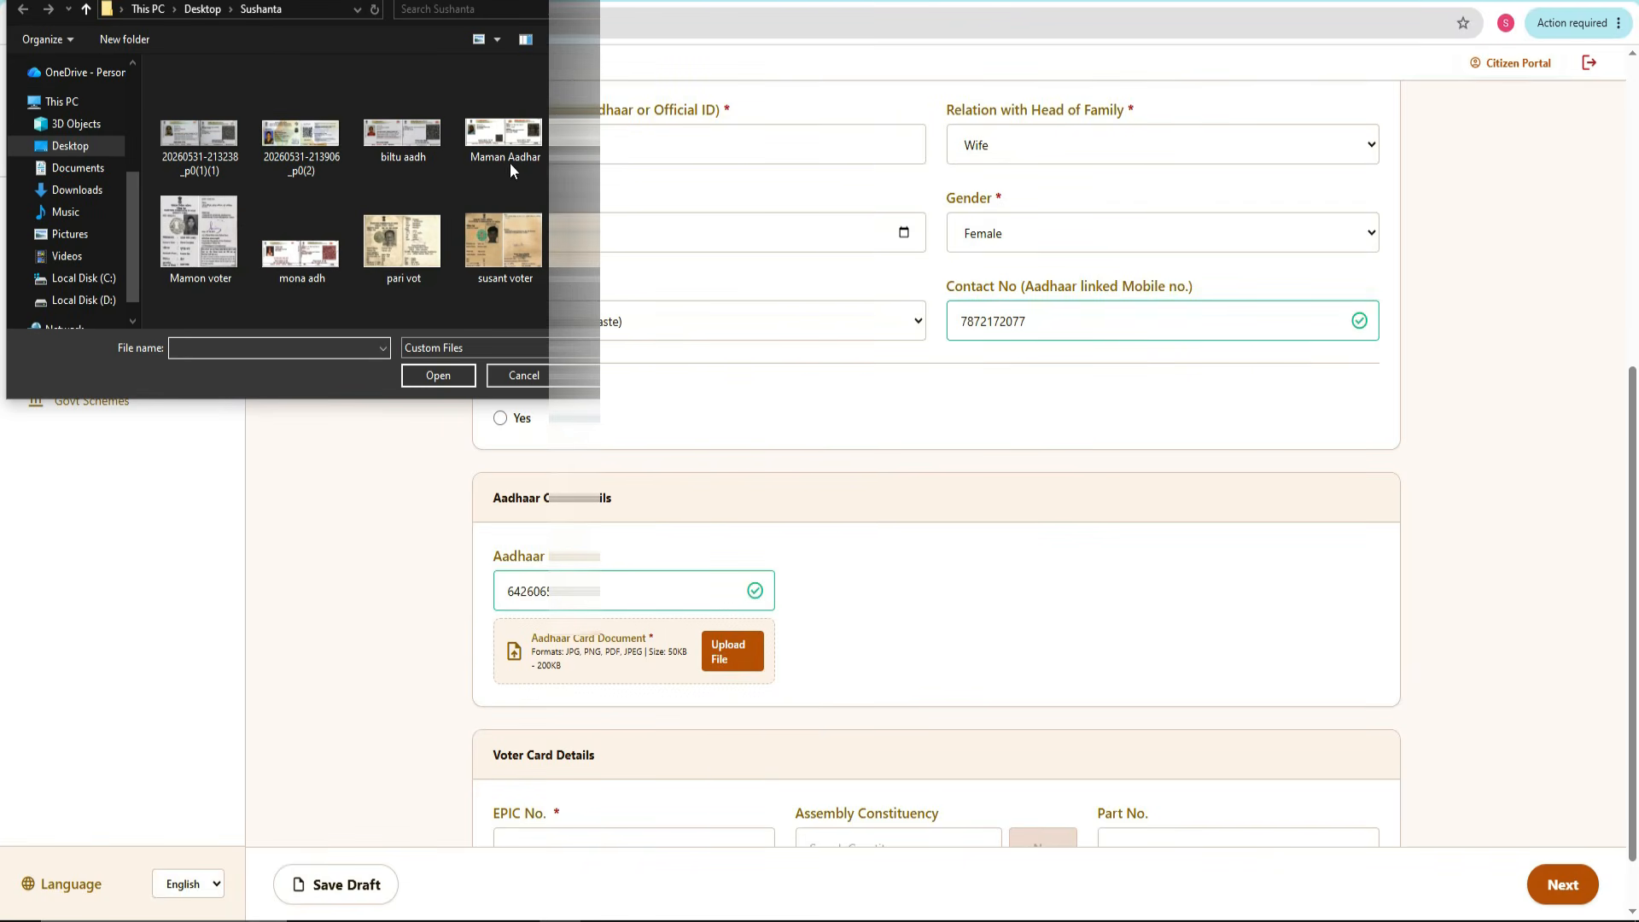
Upload the renamed Aadhaar image and enter Member 2's EPIC number
click(498, 150)
click(429, 376)
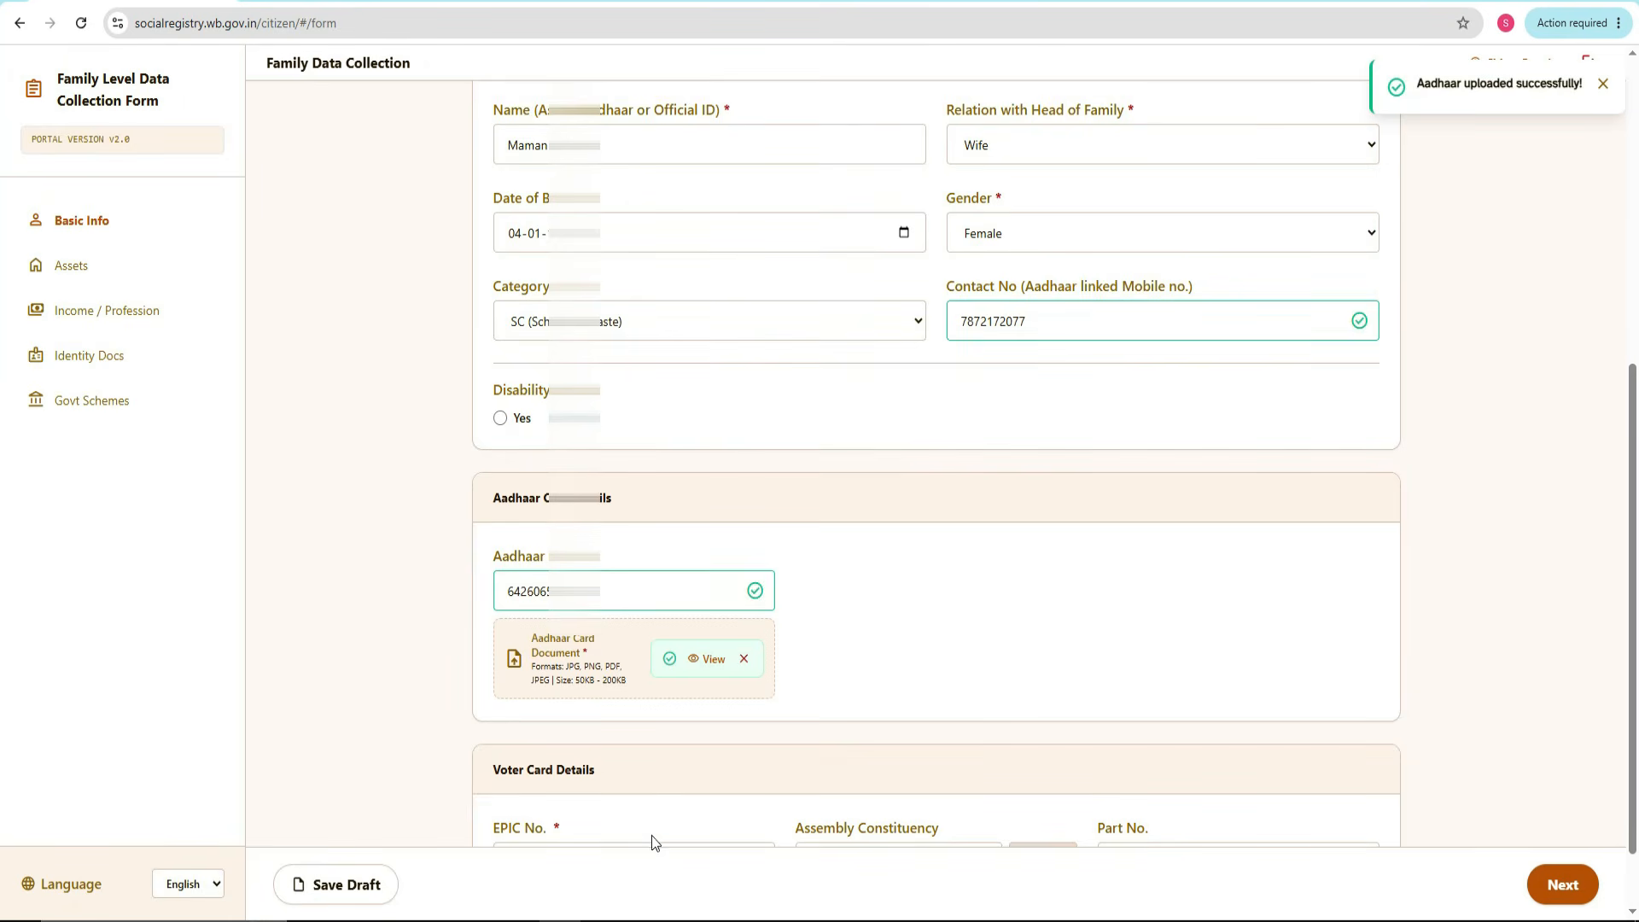
scroll(614, 746, down, 1)
click(584, 782)
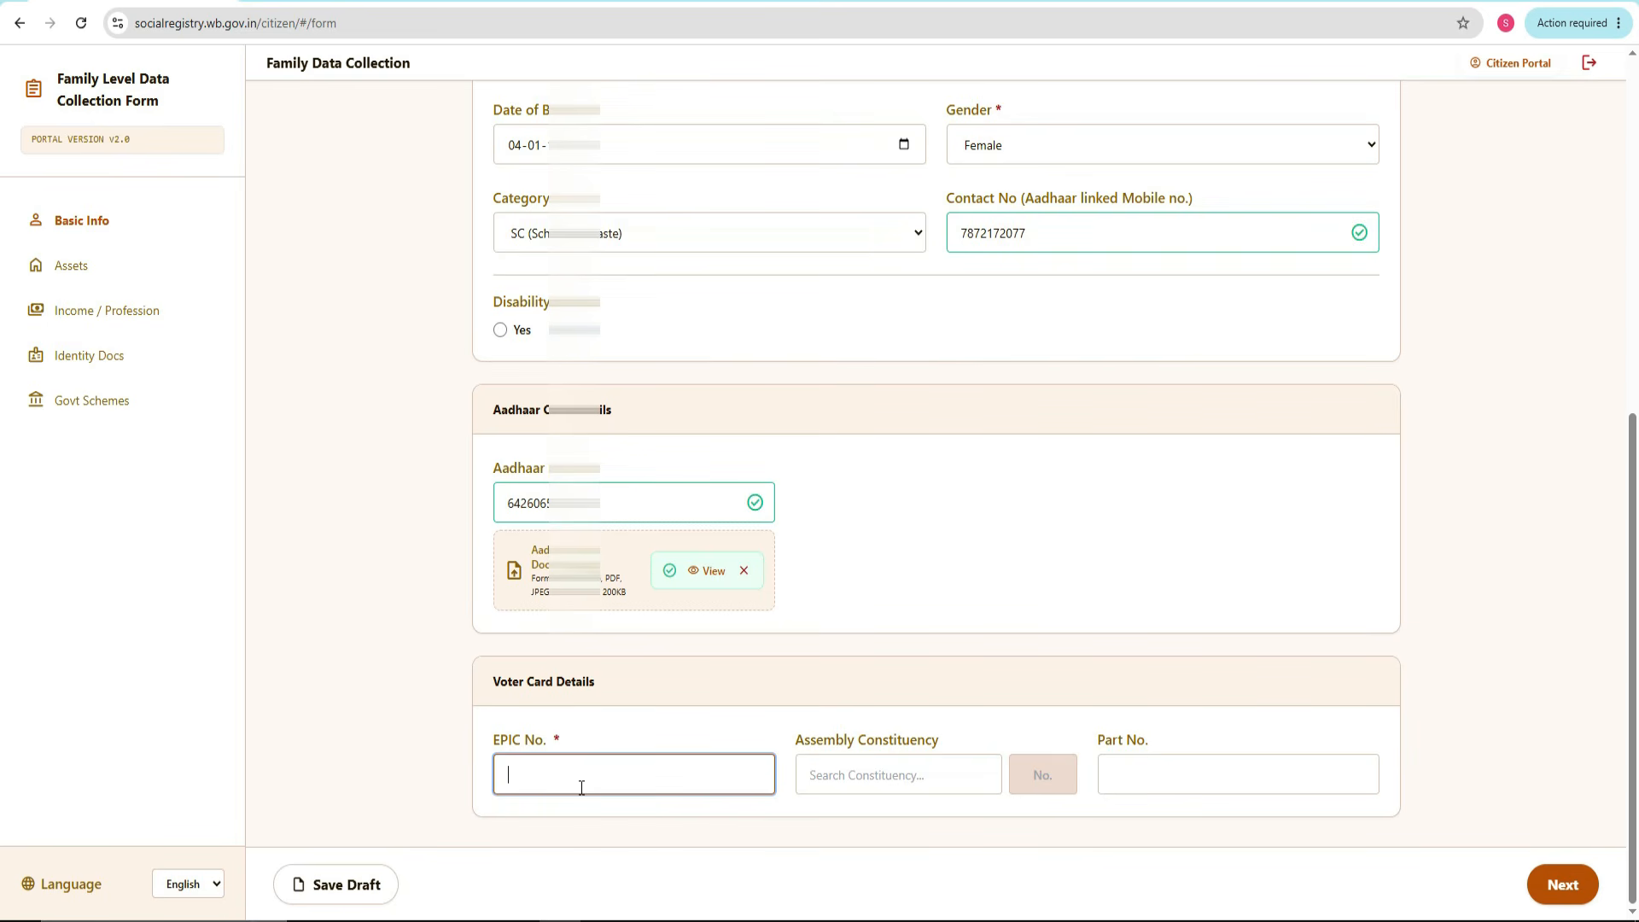
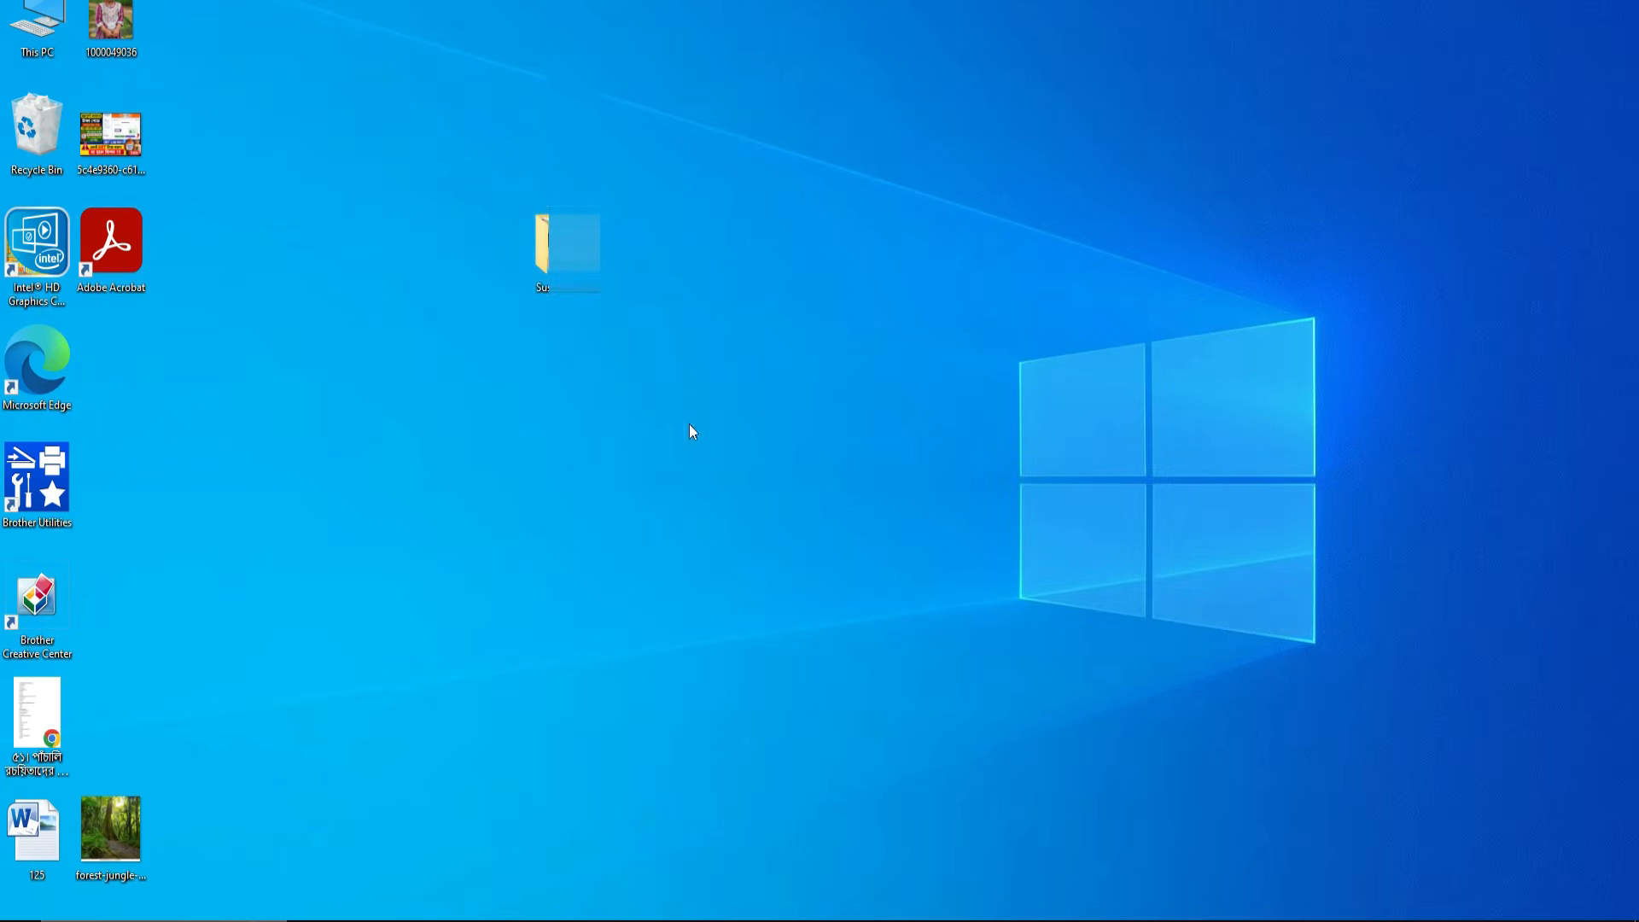
Attach the voter ID document, set constituency 210 - Nandigram and Part No. 22, then continue
double_click(543, 244)
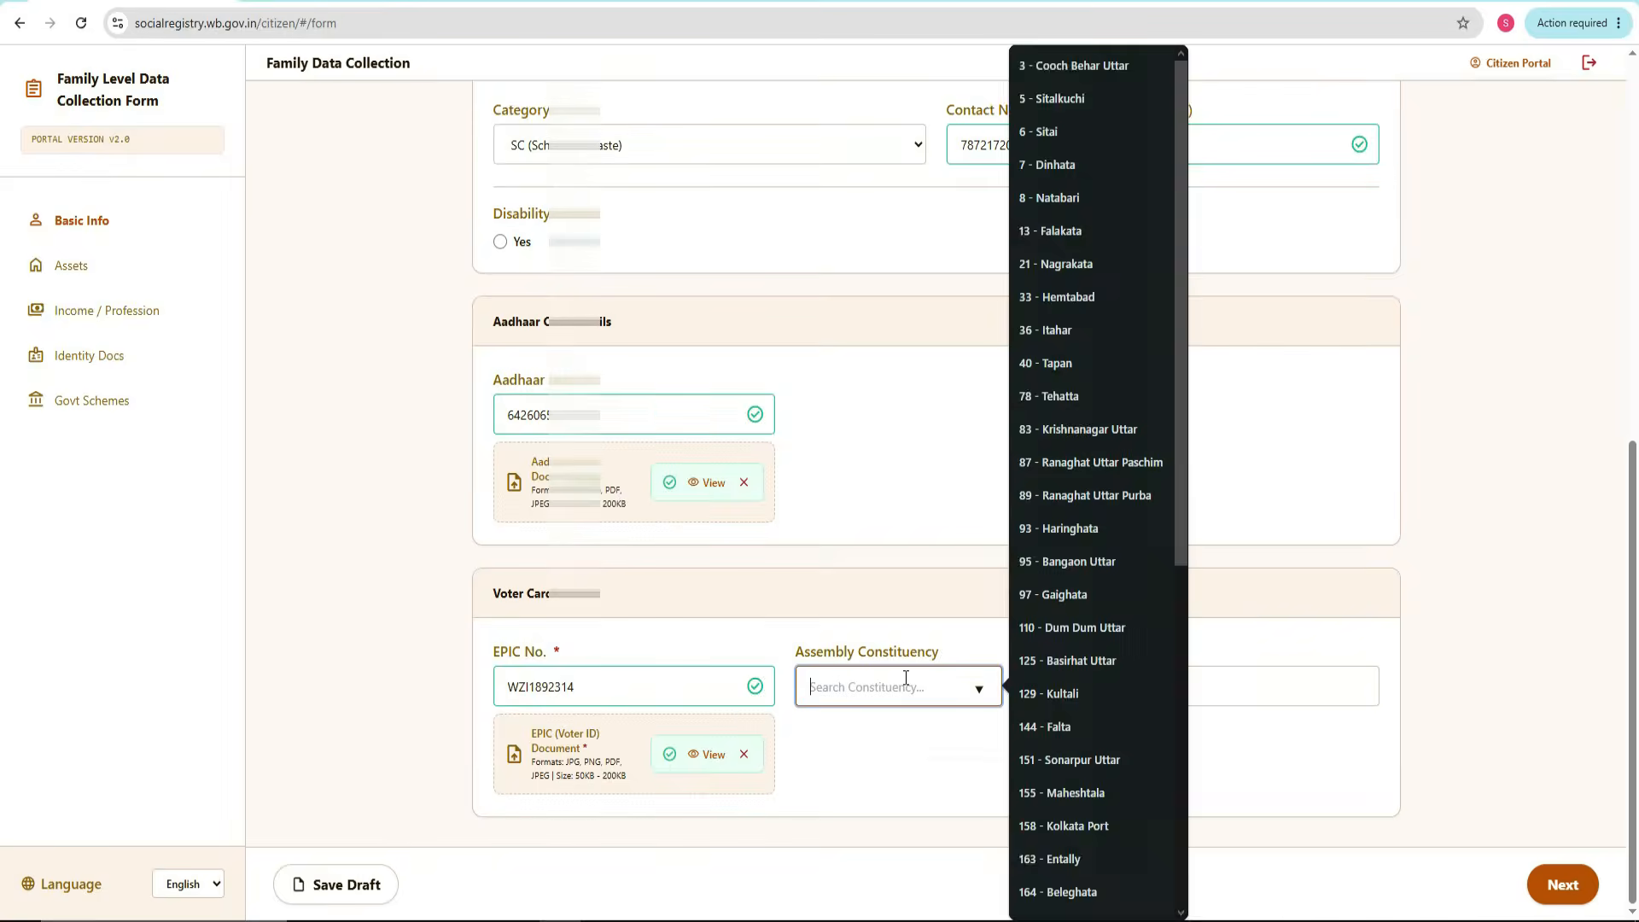
text(nan)
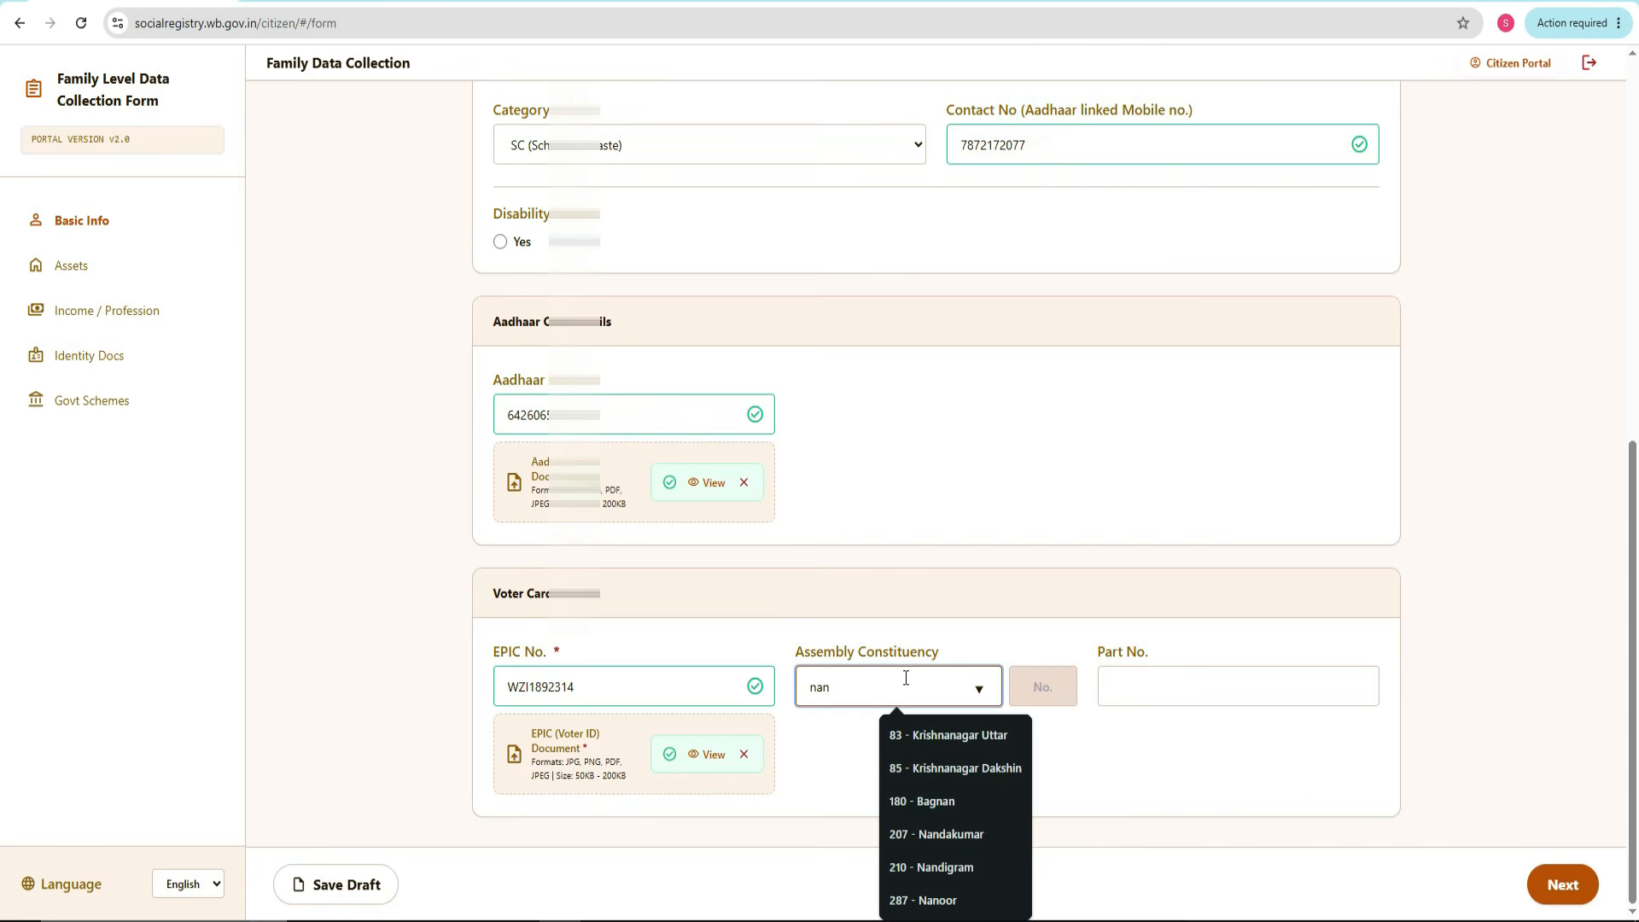
click(921, 869)
click(1166, 687)
text(22)
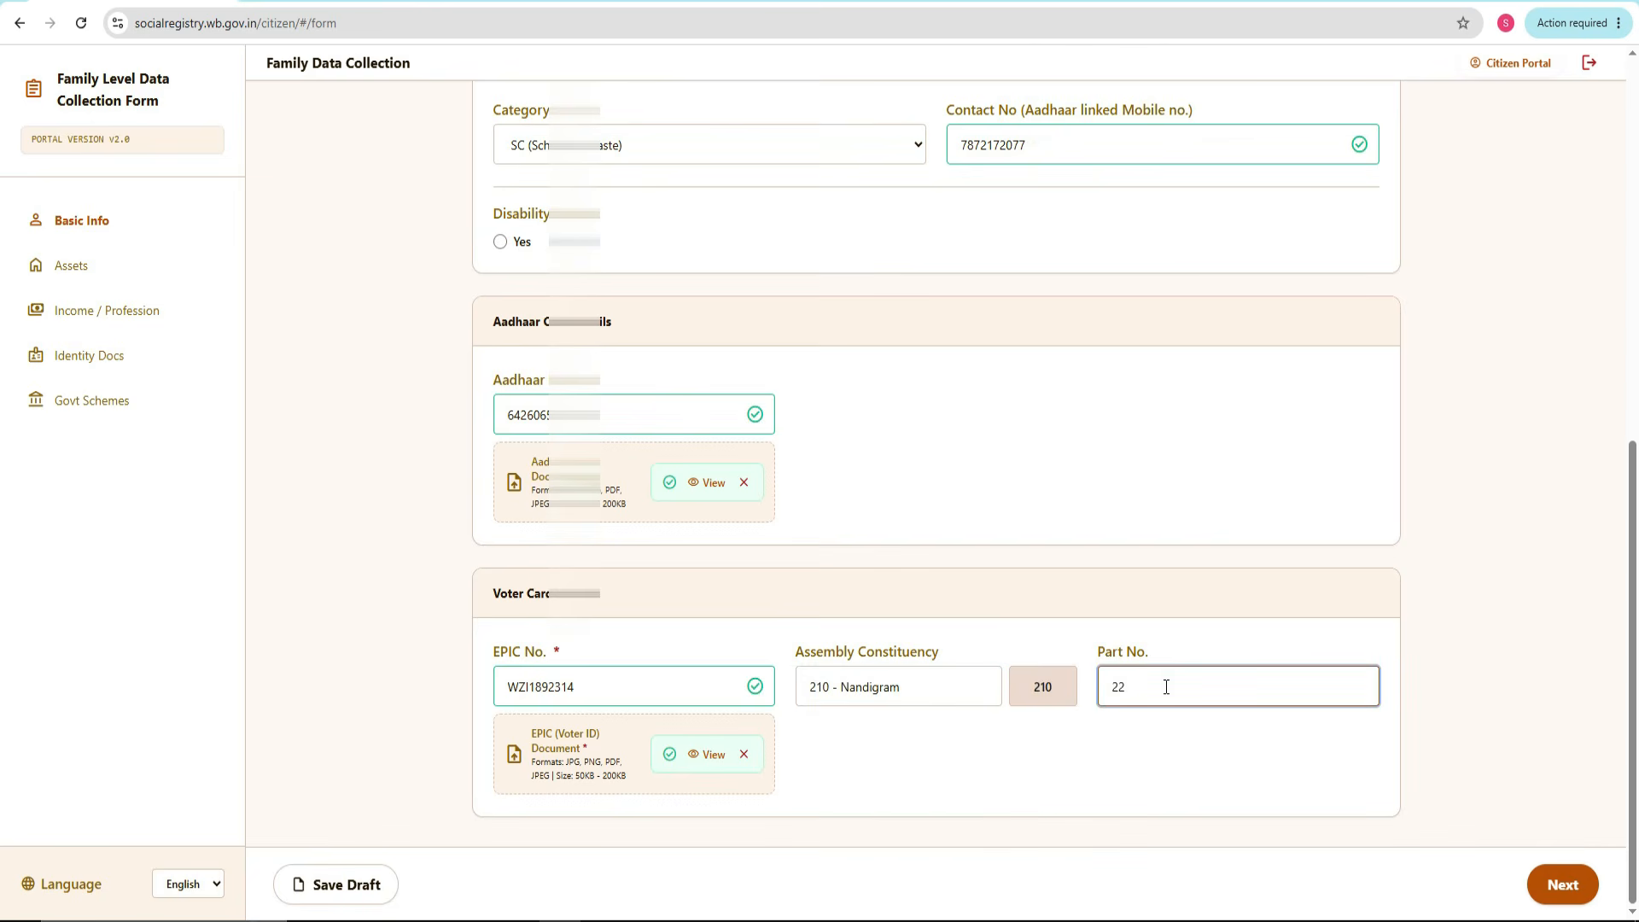
click(1561, 888)
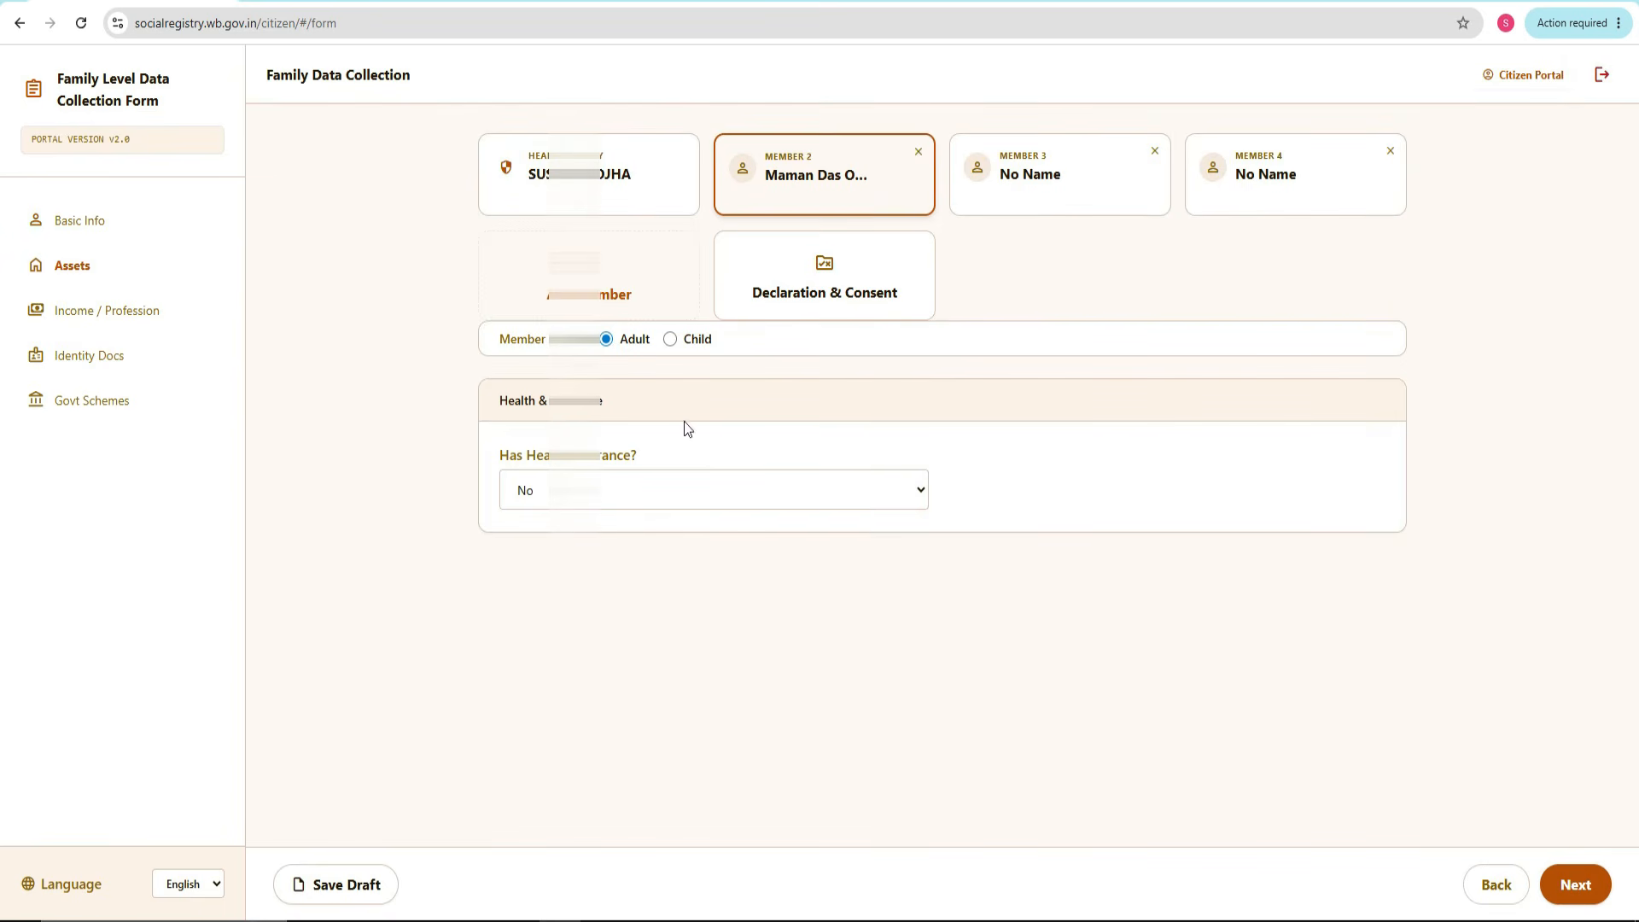
Keep health insurance at No, save Member 2's assets draft, and go to Income / Profession
click(529, 490)
click(542, 494)
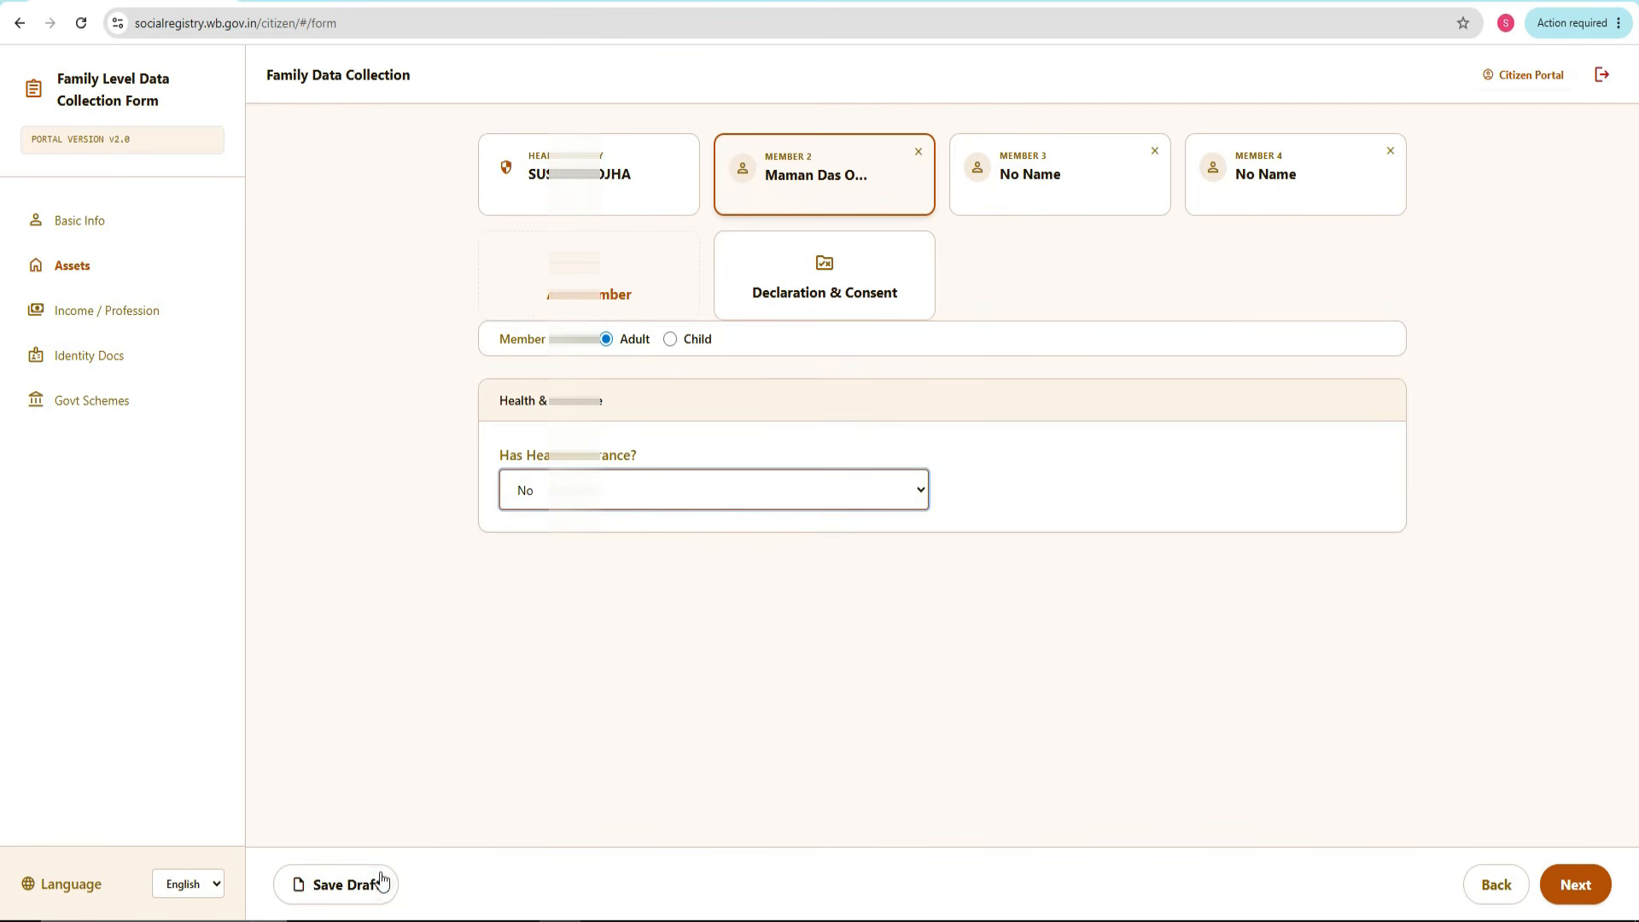
click(357, 888)
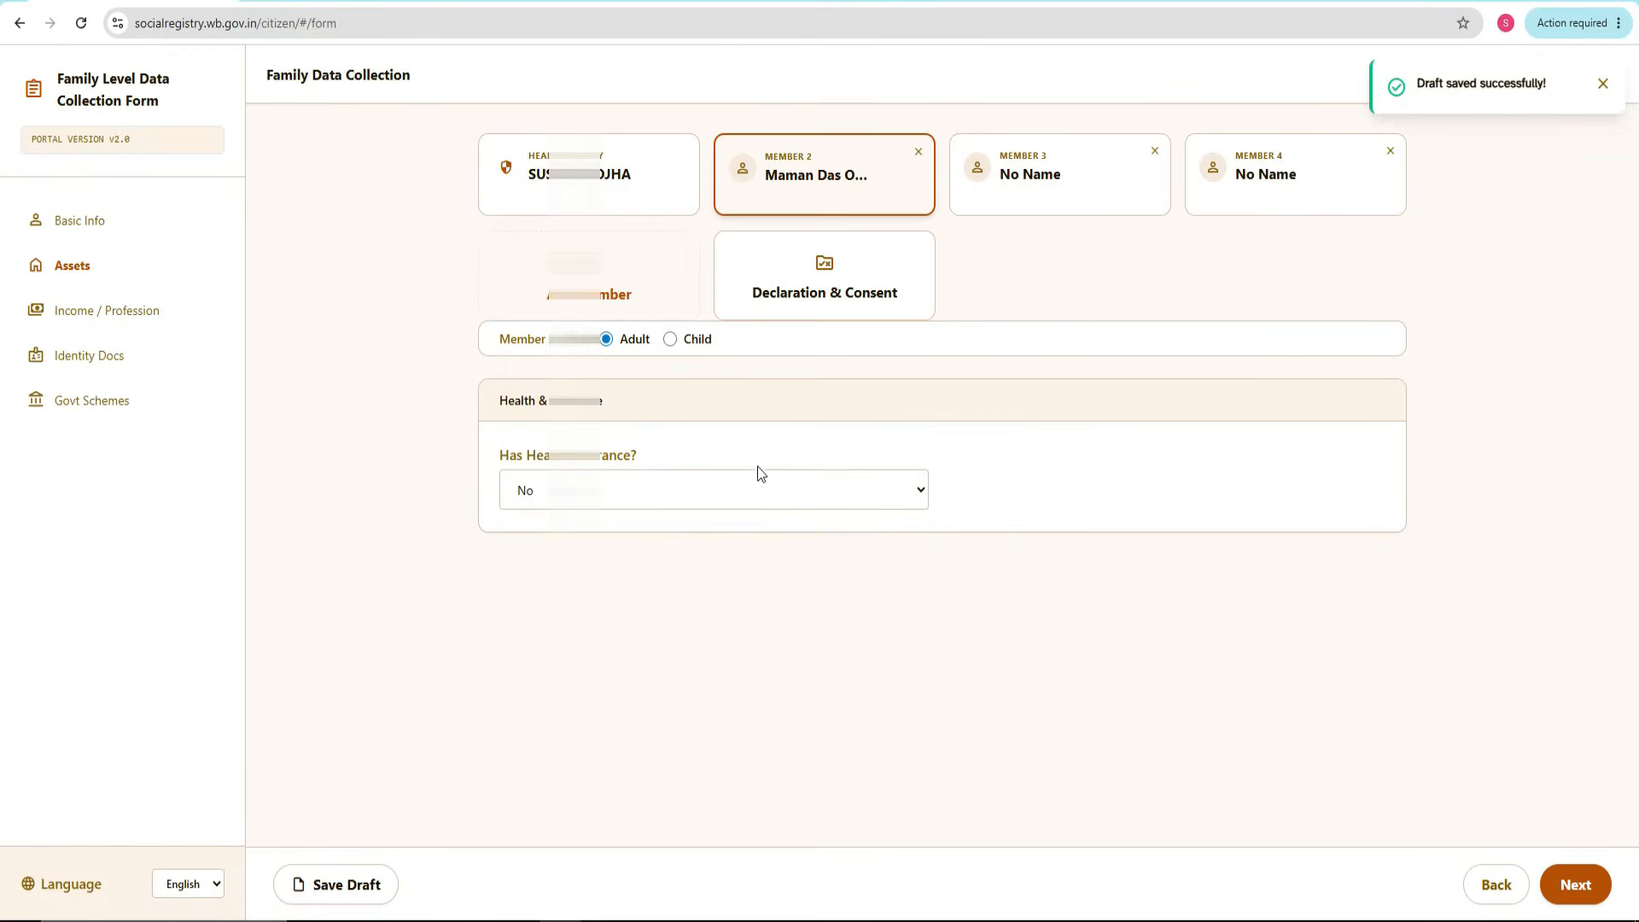
click(1573, 886)
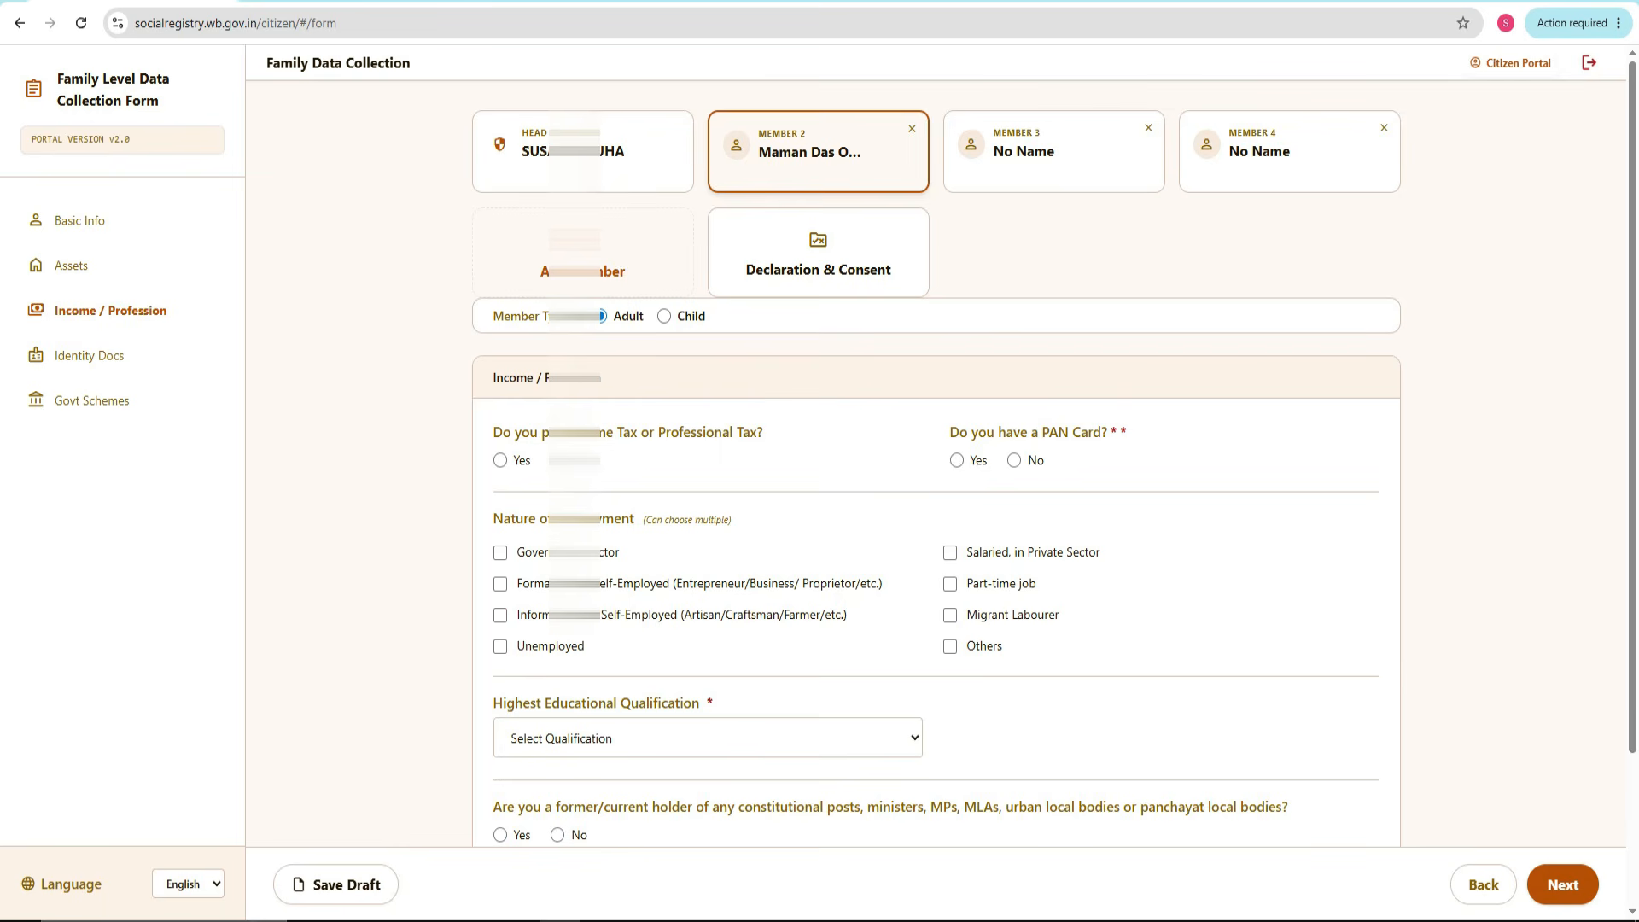
Record Member 2's PAN card and number, Unemployed status, and 10th/ Madhyamik qualification
click(957, 460)
click(603, 547)
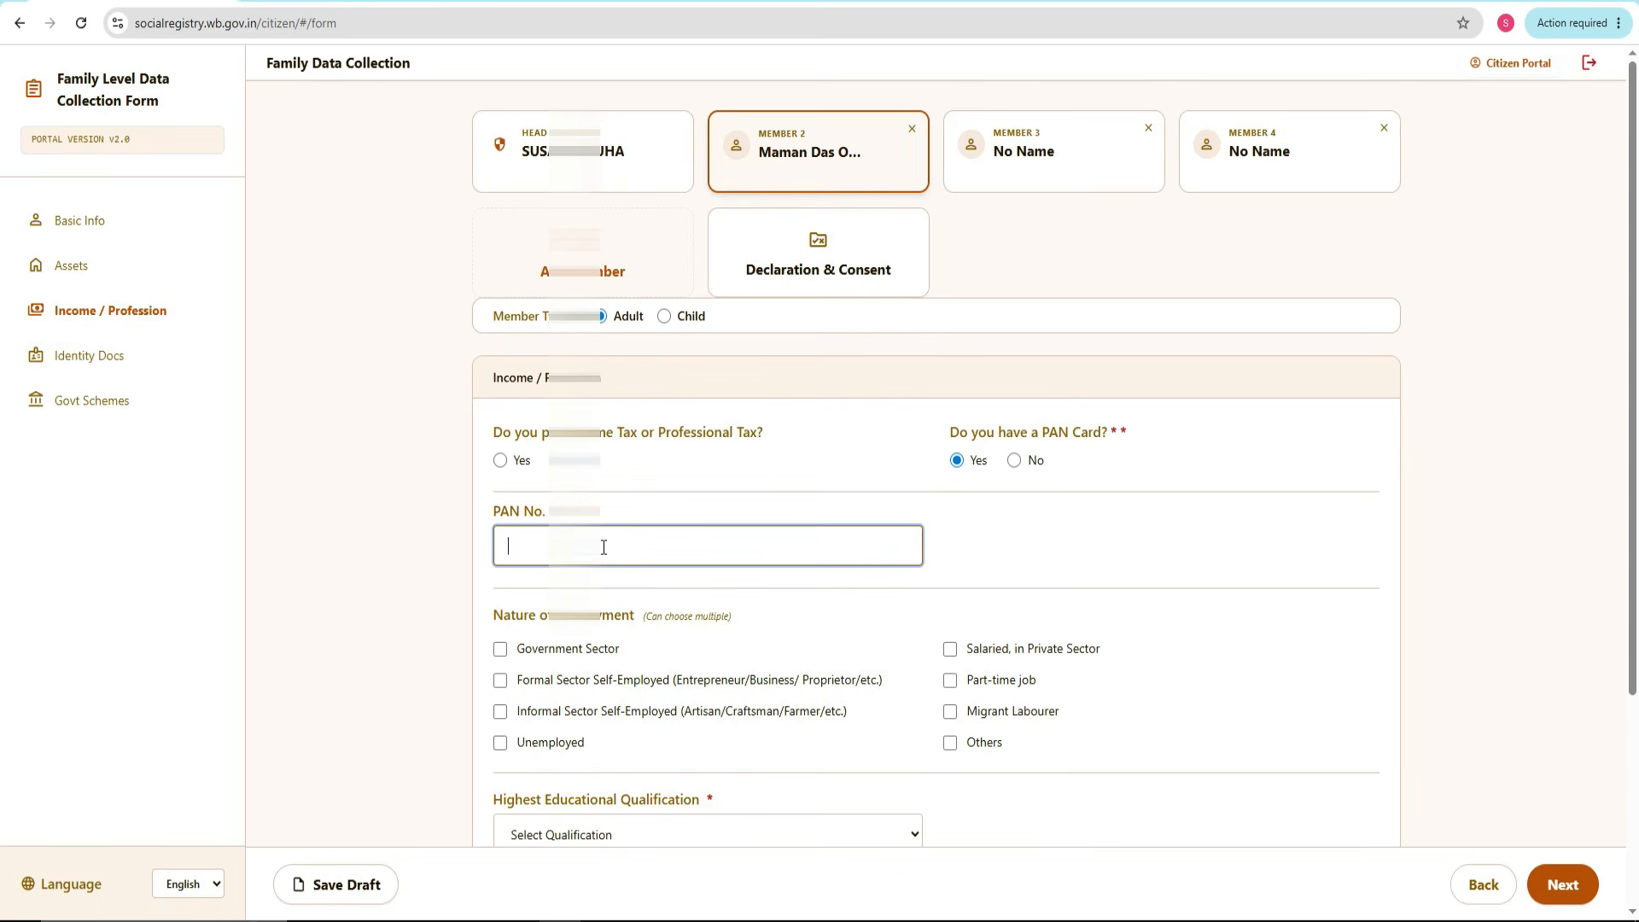
text(I)
text(TXP)
text(D)
text(1)
text(?)
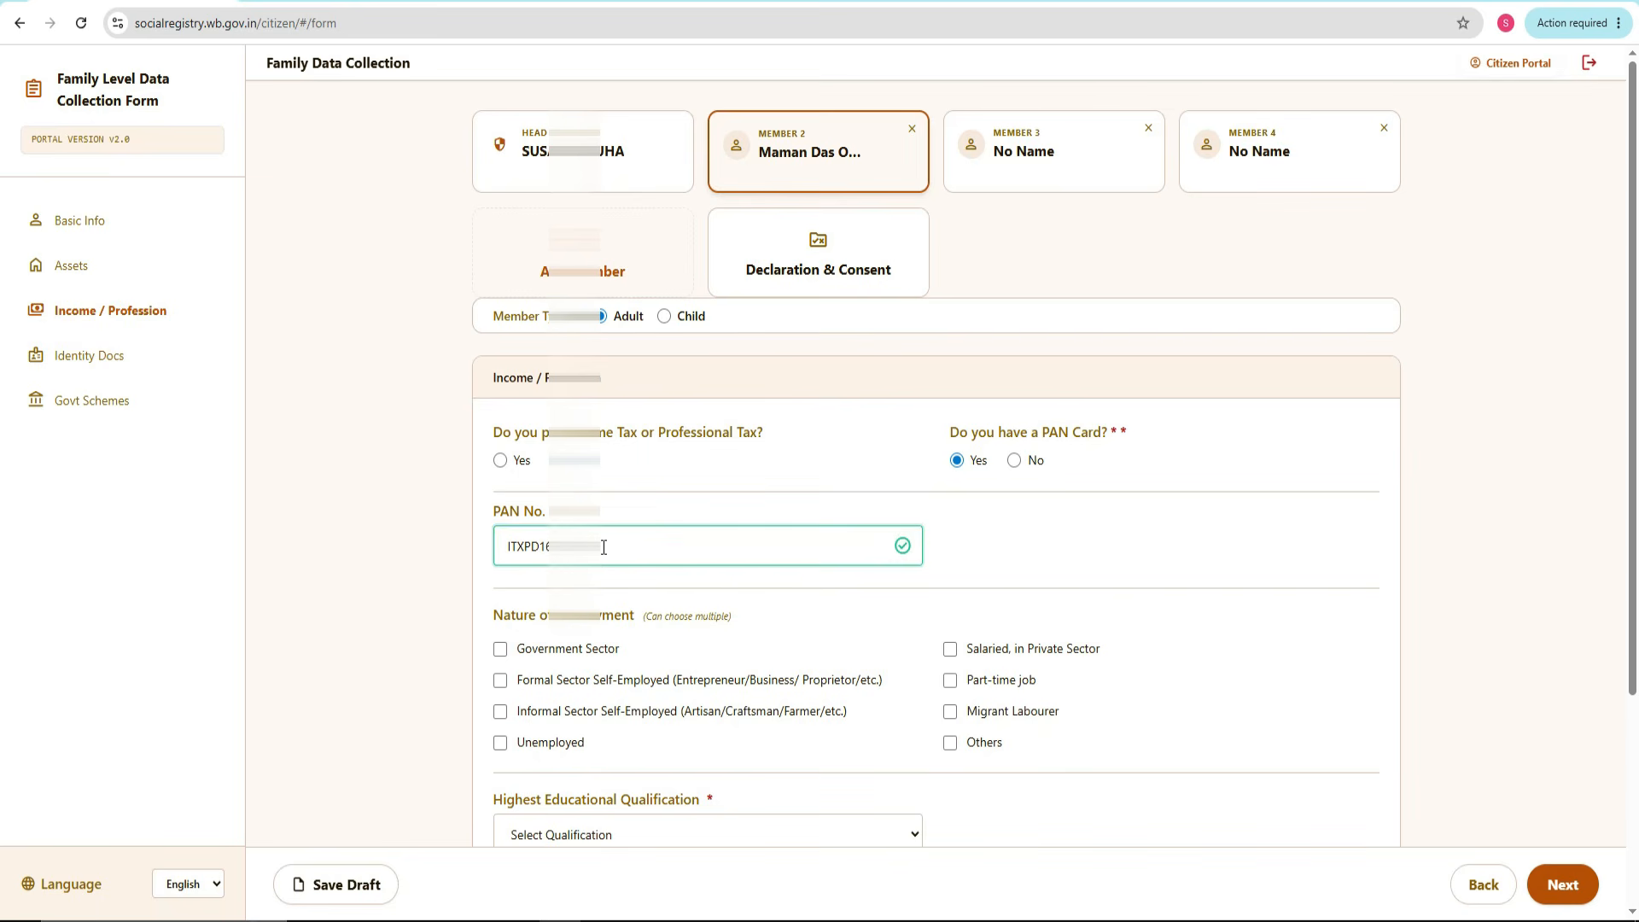
scroll(751, 603, down, 1)
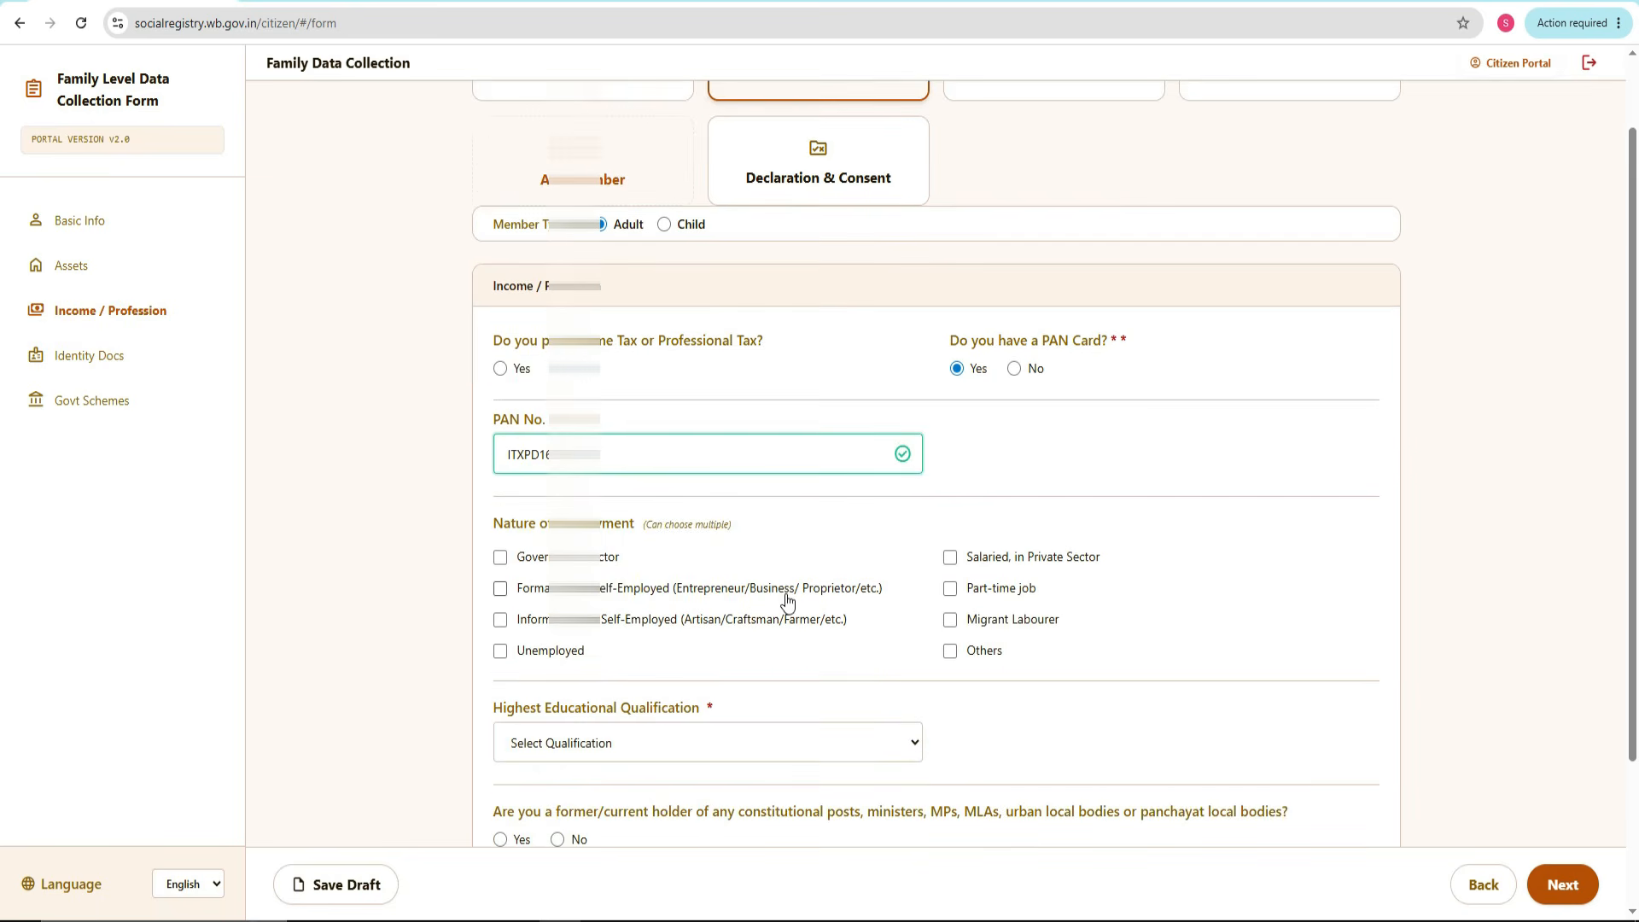
click(501, 652)
scroll(563, 653, down, 2)
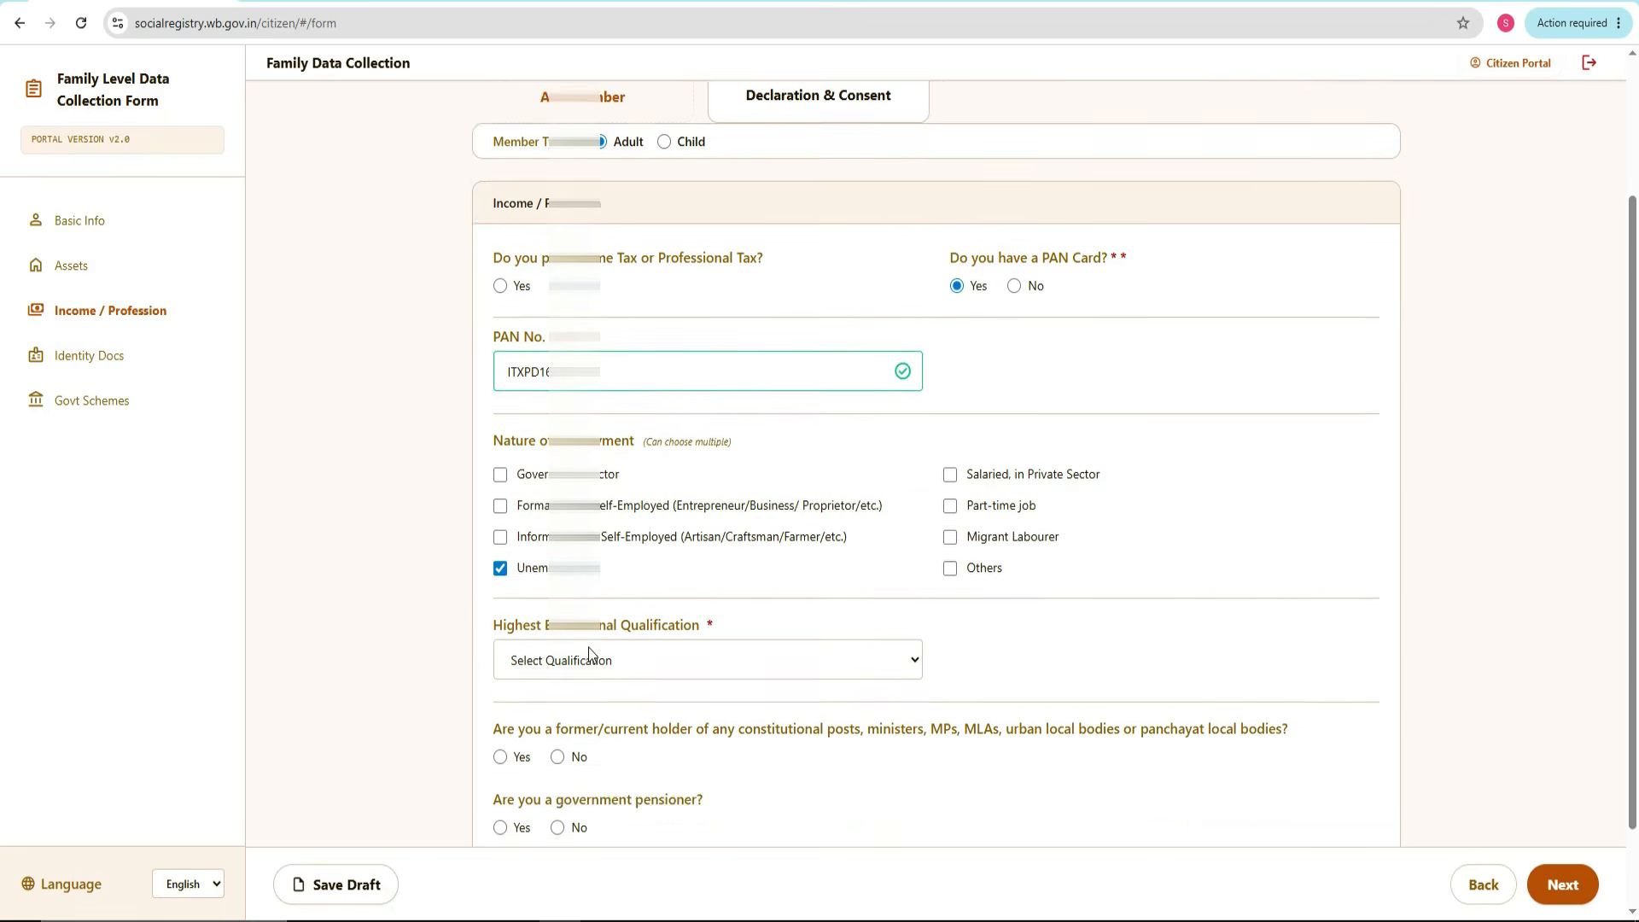
click(618, 565)
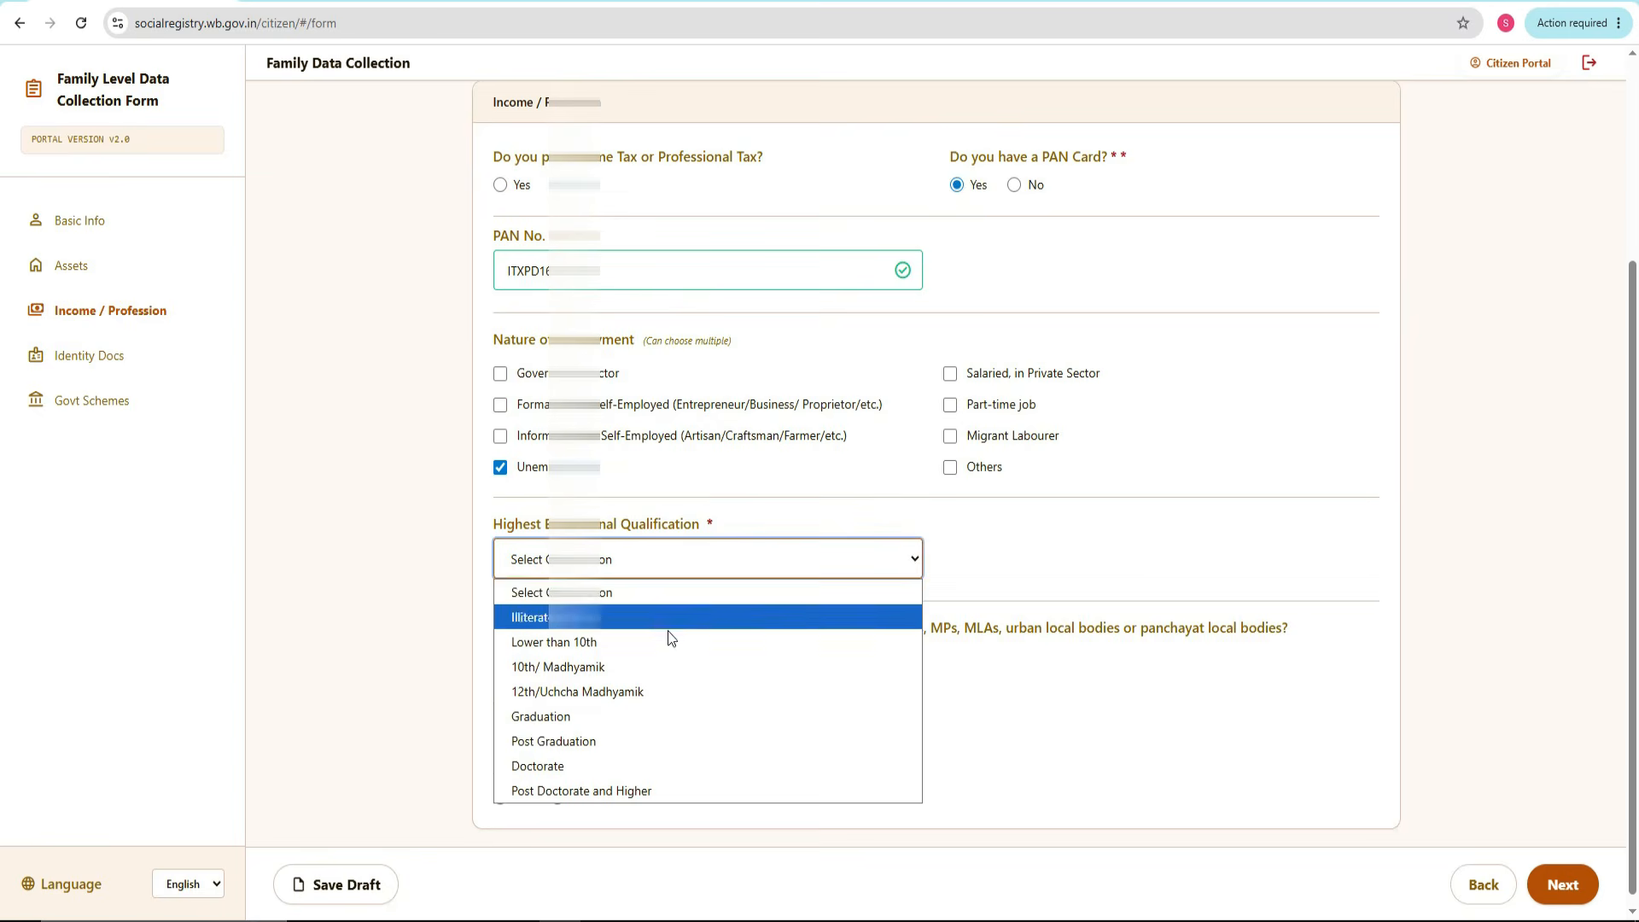
click(605, 668)
Answer No to constitutional posts, government pension and GST, then save the draft and continue
click(558, 658)
click(558, 728)
click(560, 799)
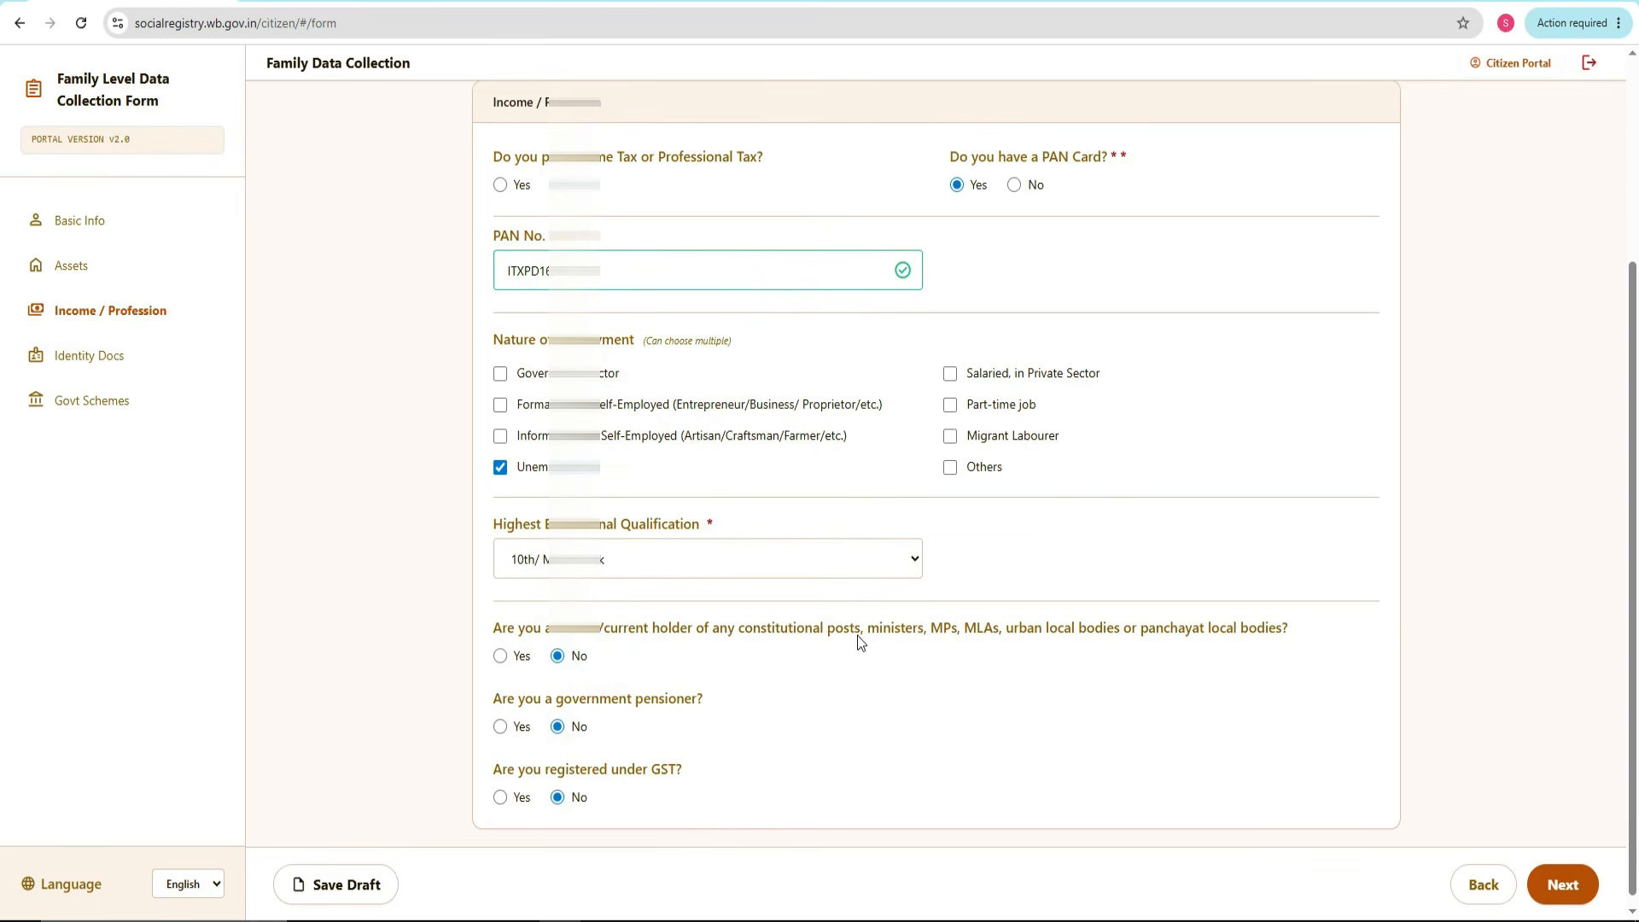
scroll(871, 644, down, 1)
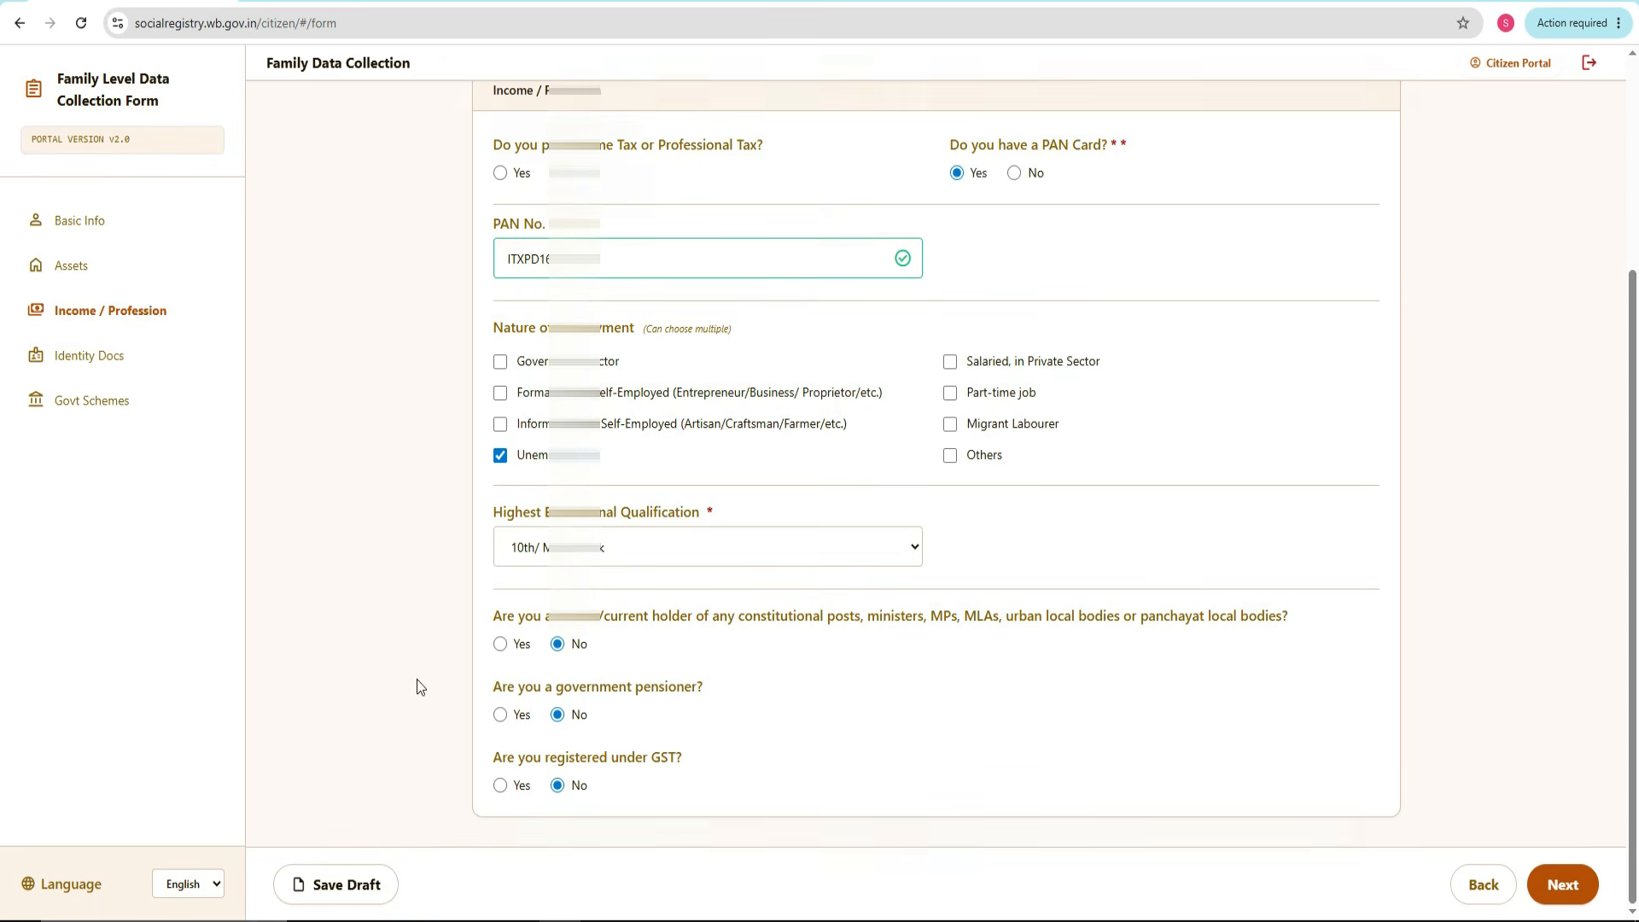
click(354, 885)
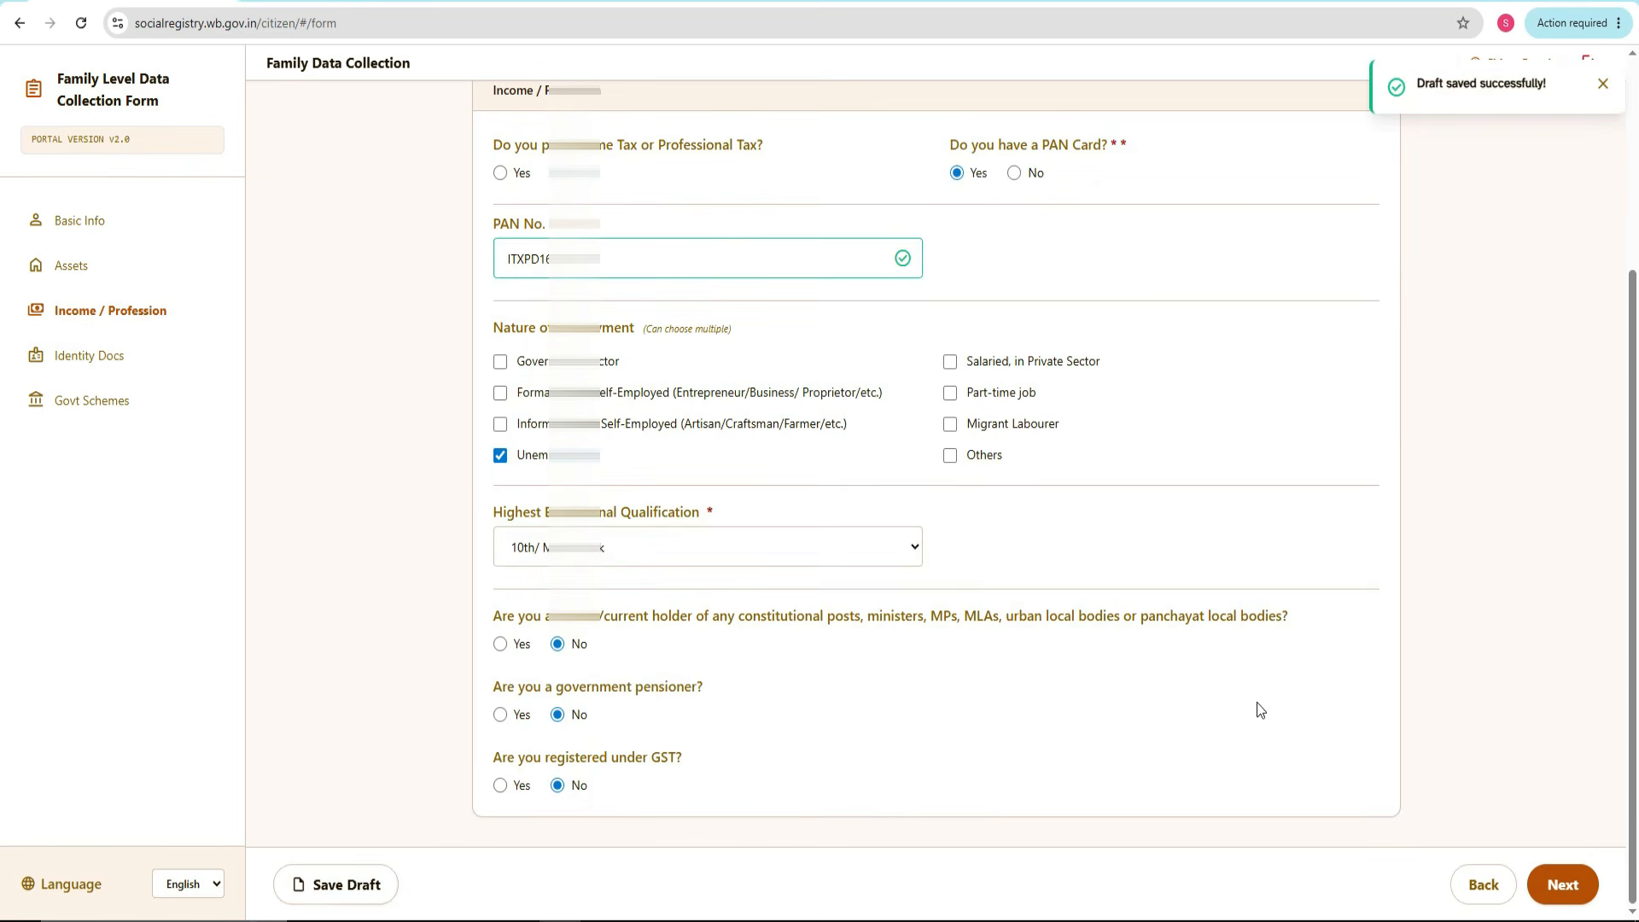
click(1573, 889)
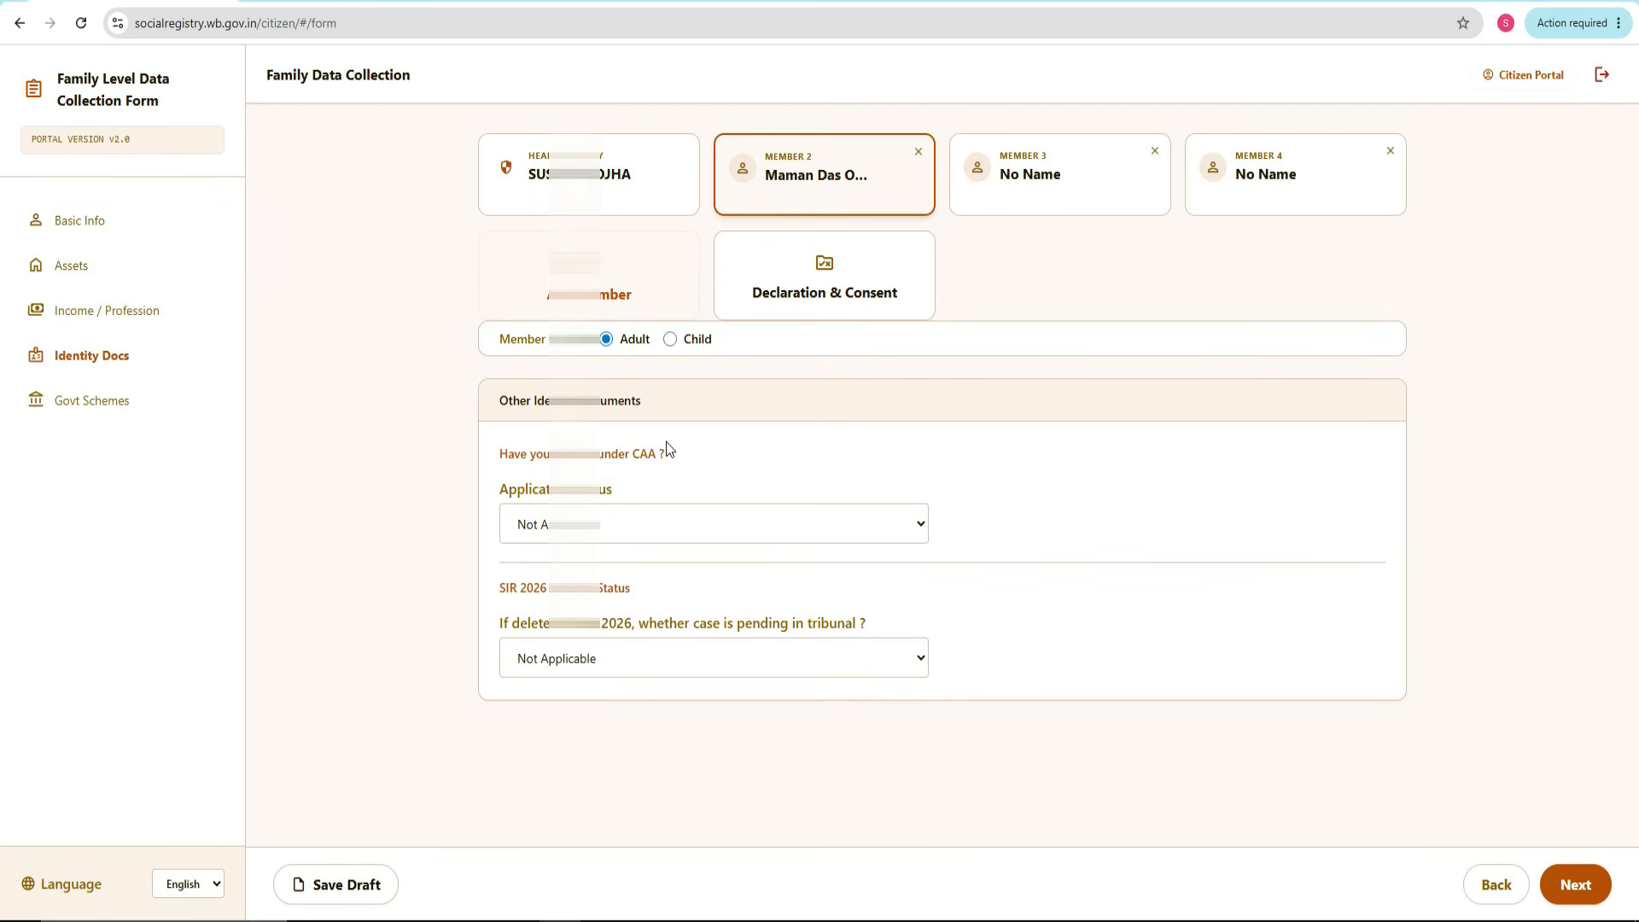
Keep CAA status and tribunal Not Applicable, save Identity Docs draft, and go to Govt Schemes
click(575, 525)
click(576, 556)
click(582, 658)
click(581, 695)
click(329, 883)
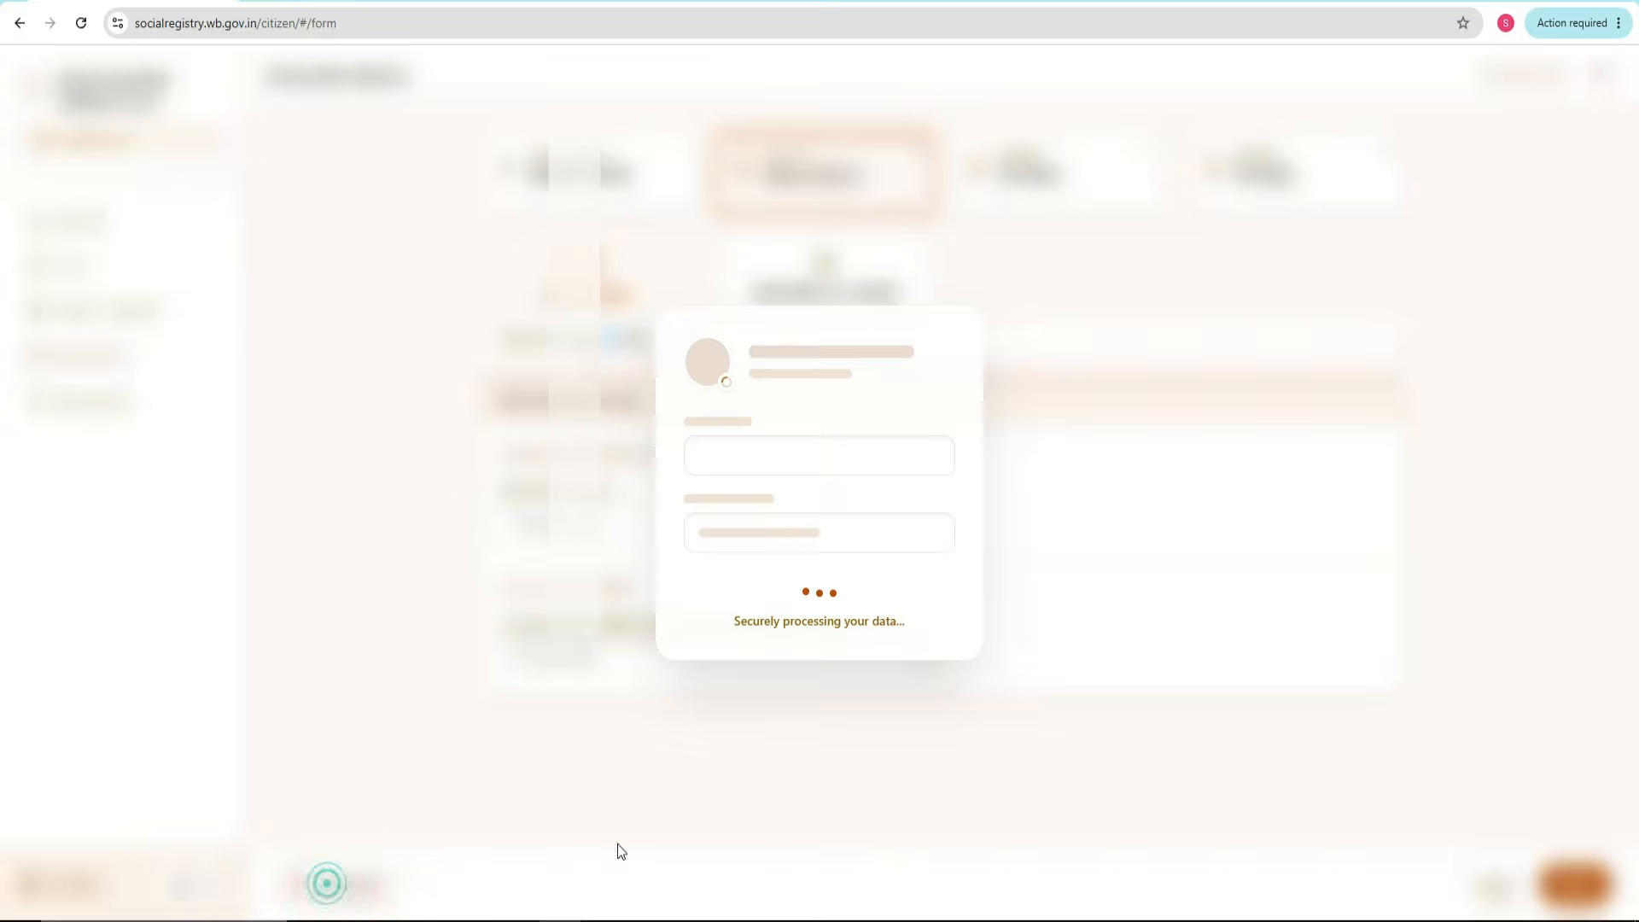
click(1581, 906)
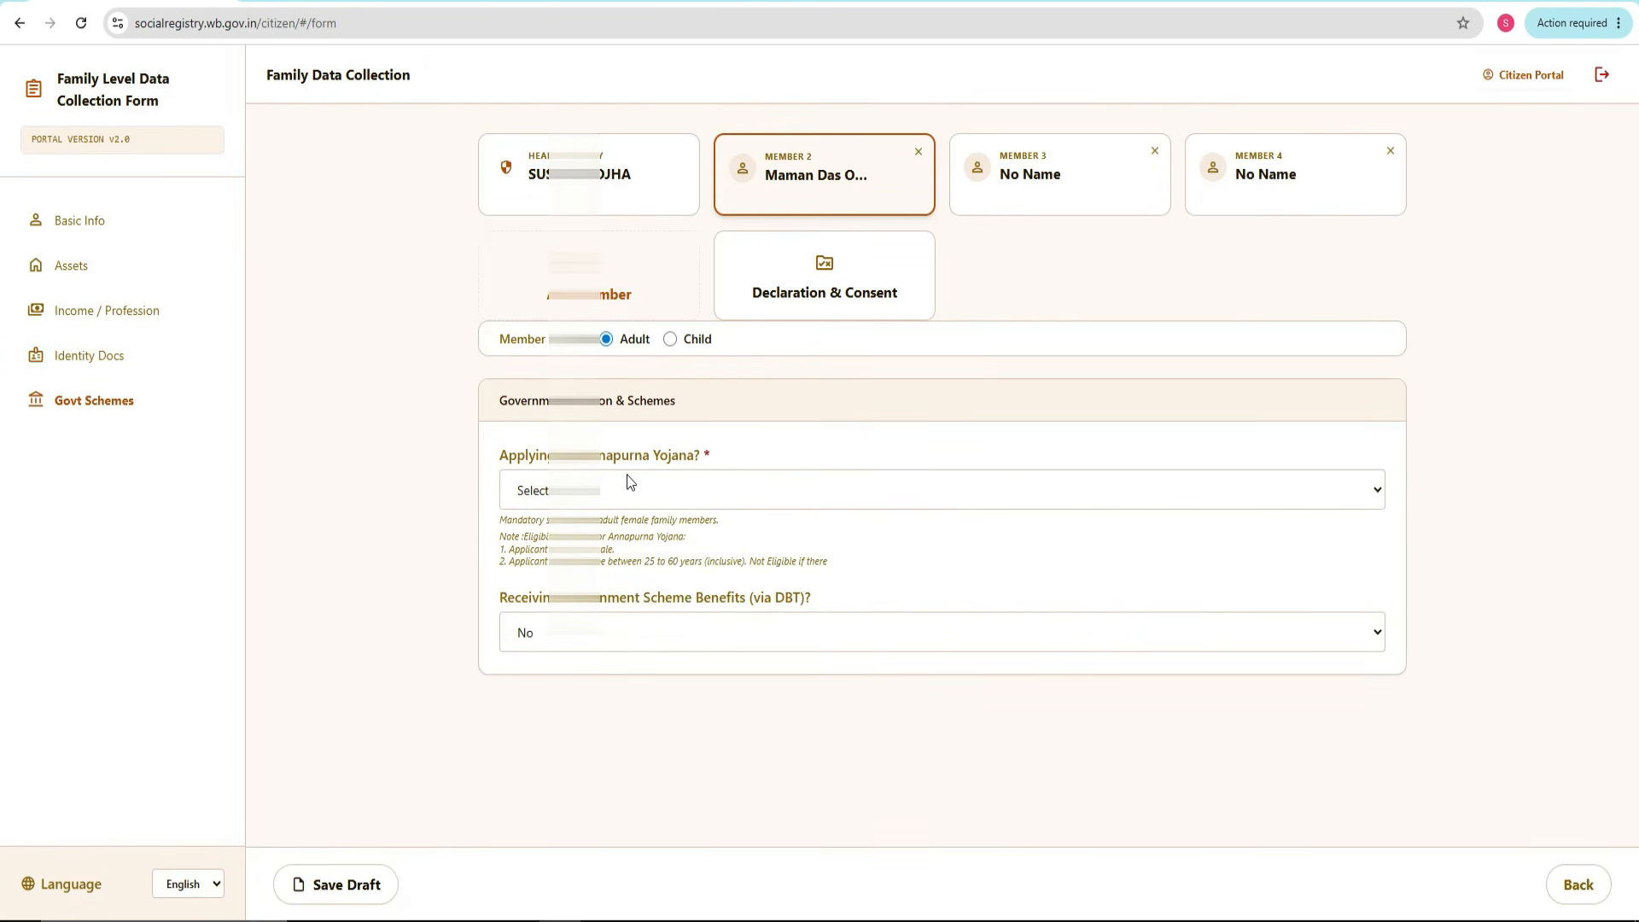
Answer Yes to applying for Annapurna Yojana and to receiving DBT benefits
click(610, 495)
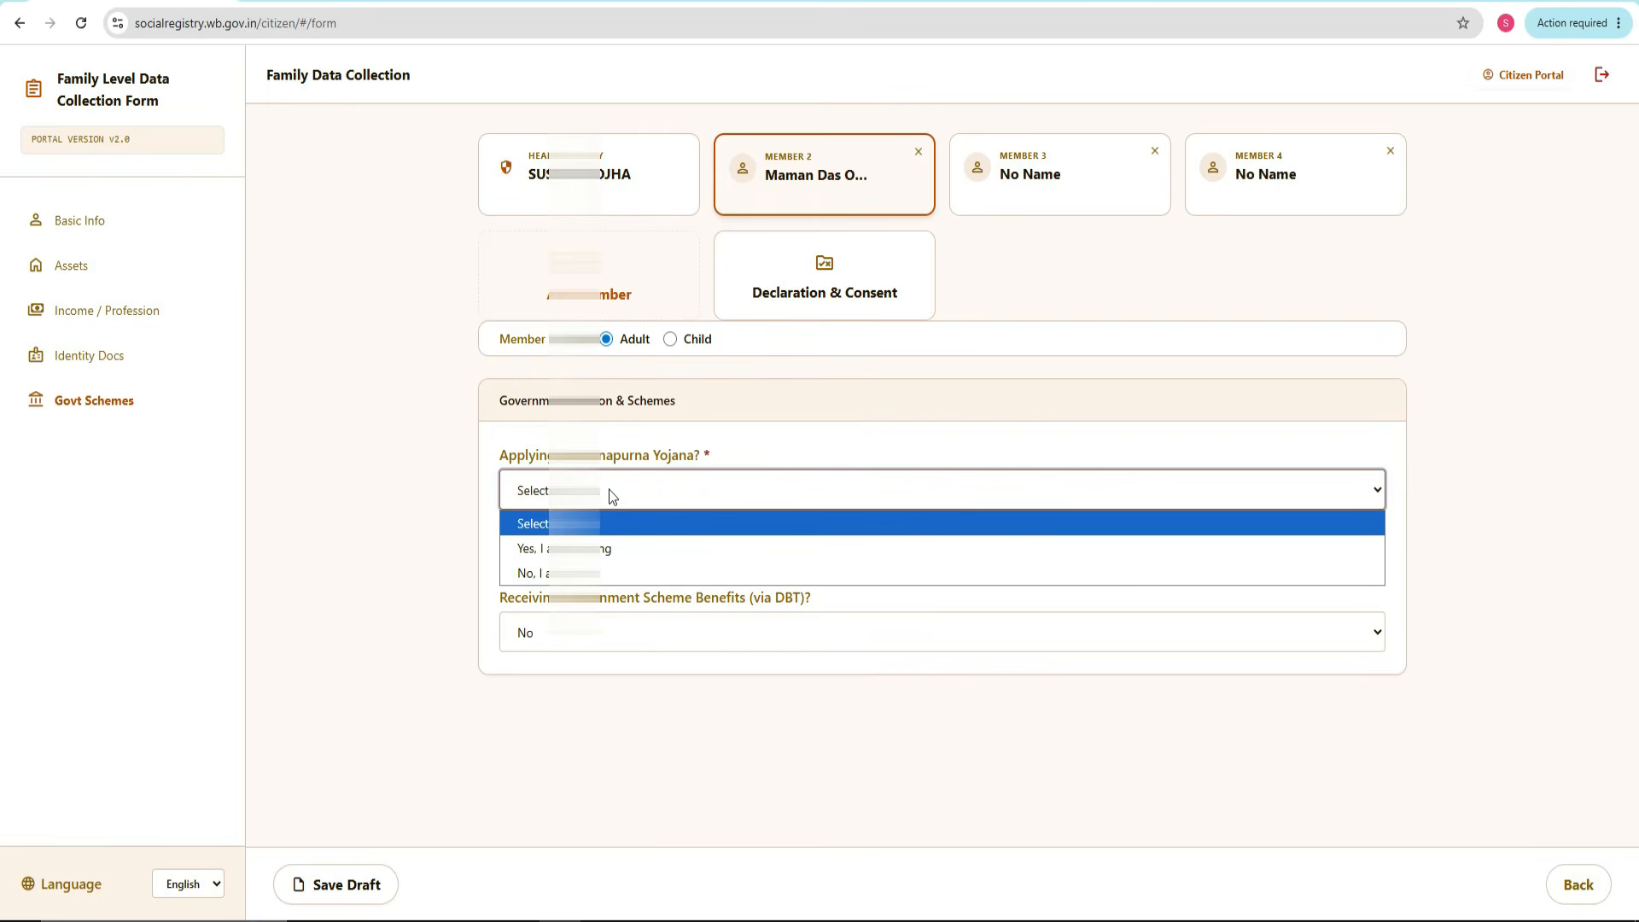
click(652, 550)
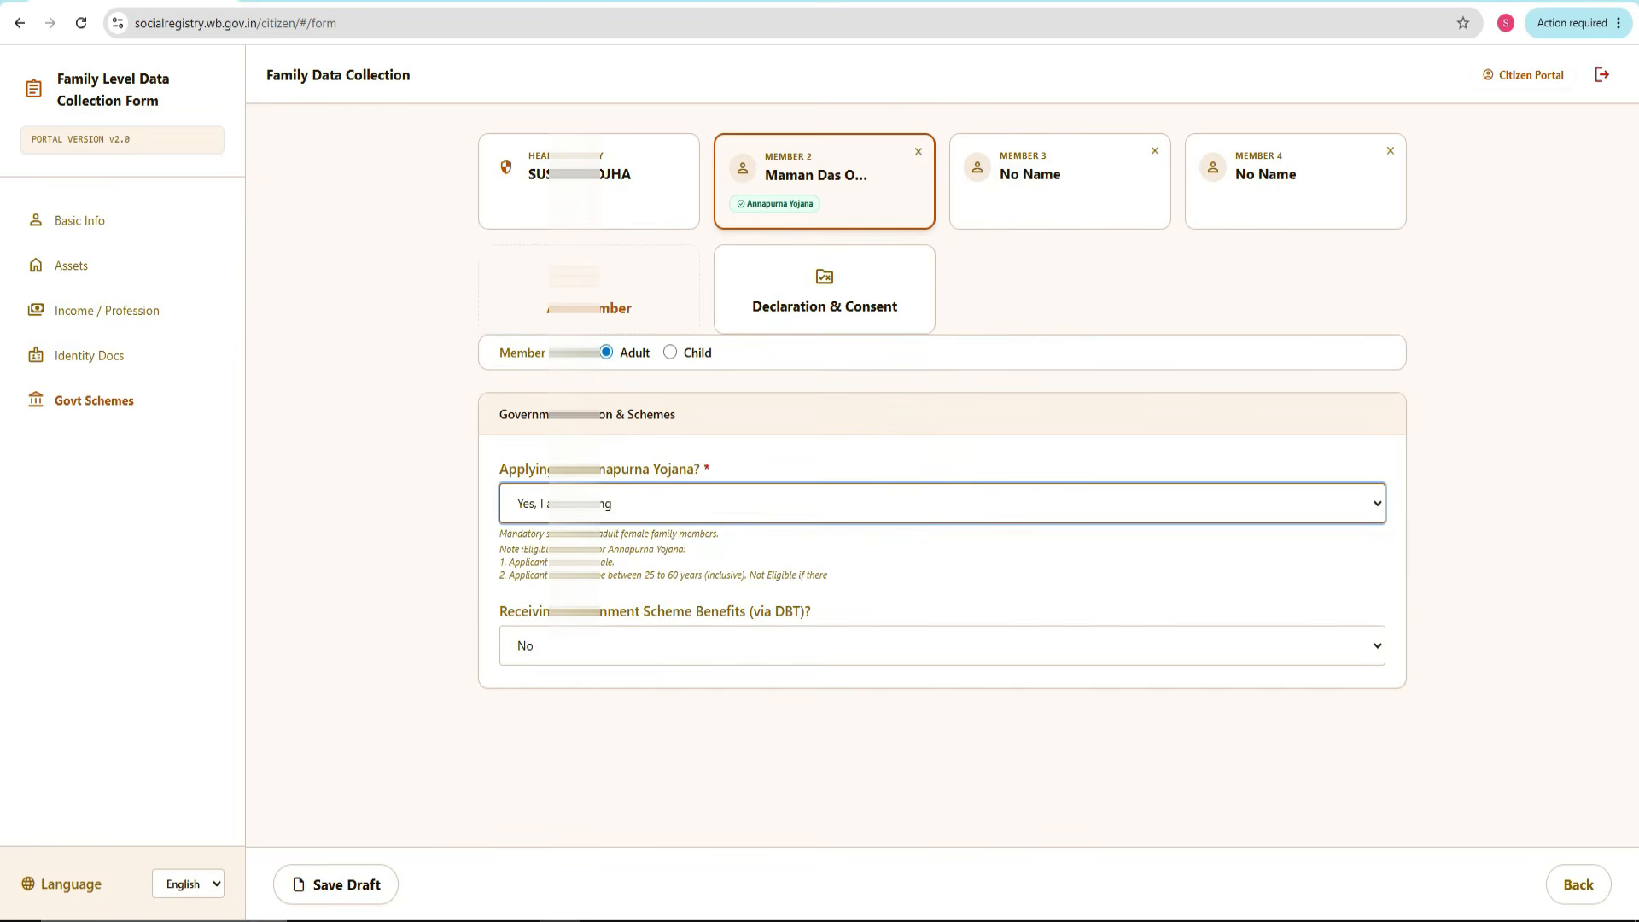
click(706, 650)
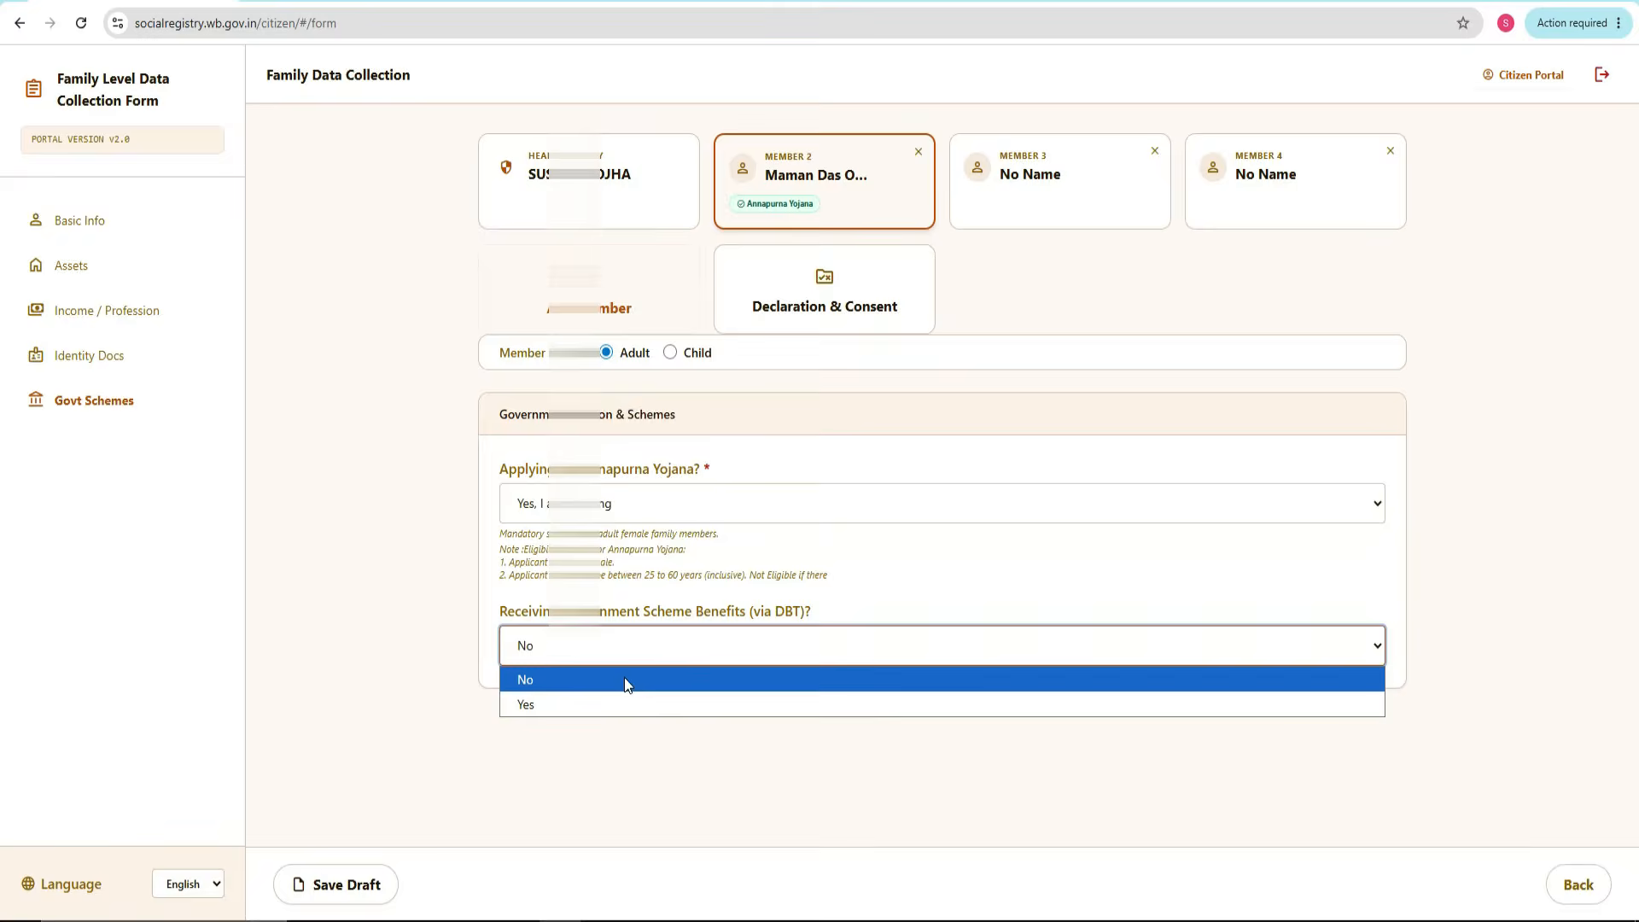
click(619, 701)
Choose Swasthya Sathi as Scheme 1, keeping opt-out set to No
scroll(854, 709, down, 1)
click(895, 704)
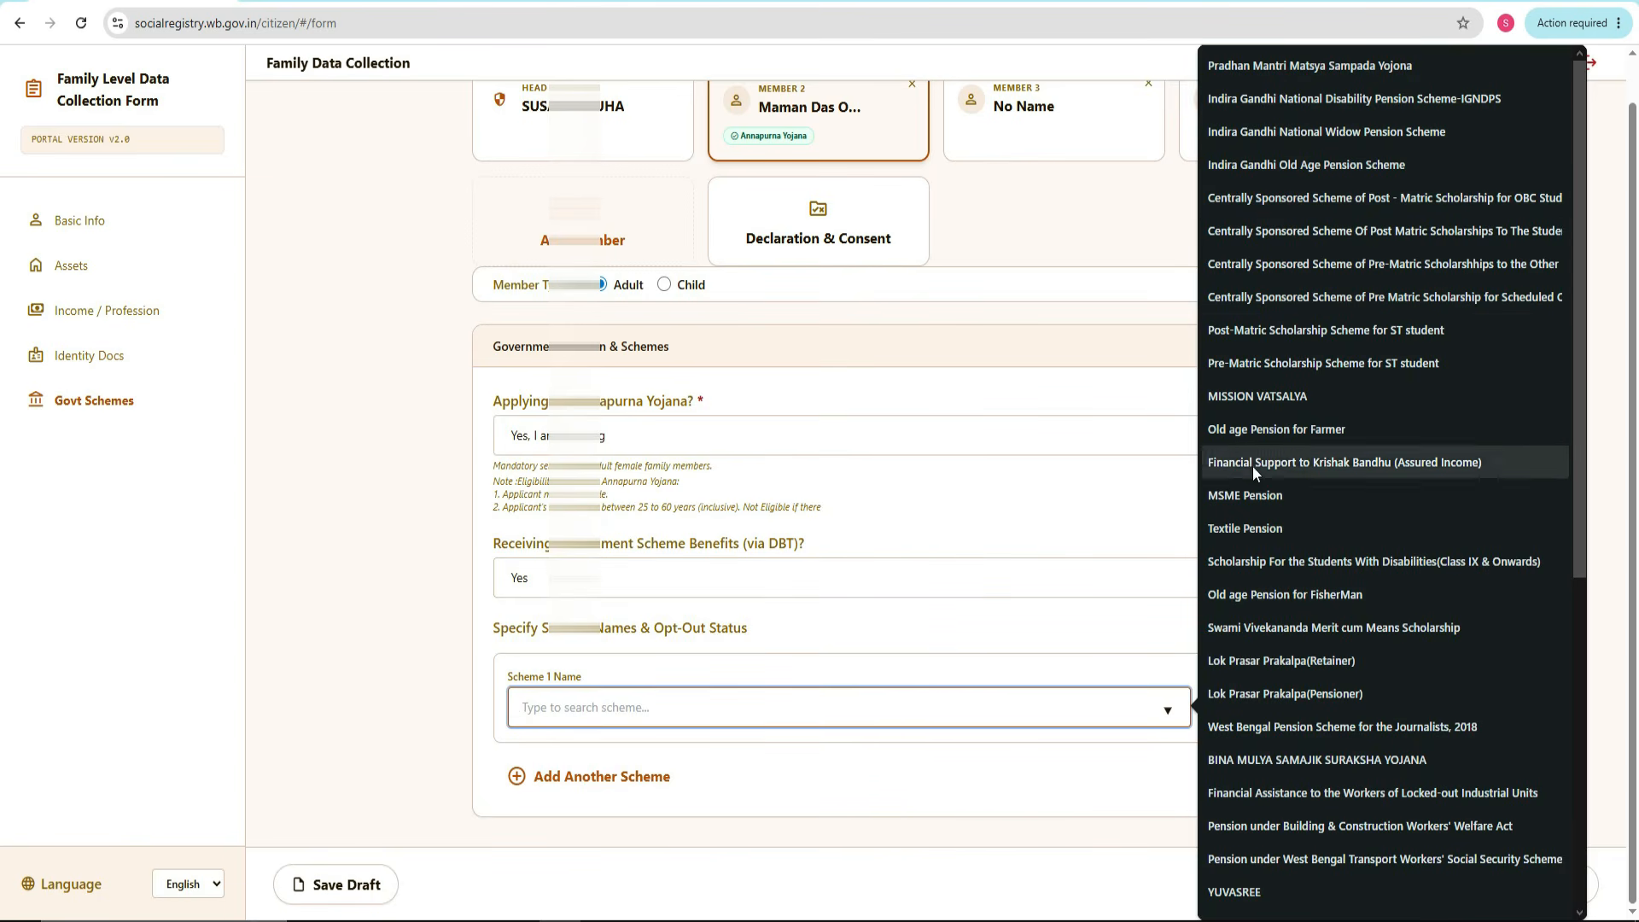
drag(1581, 540, 1507, 918)
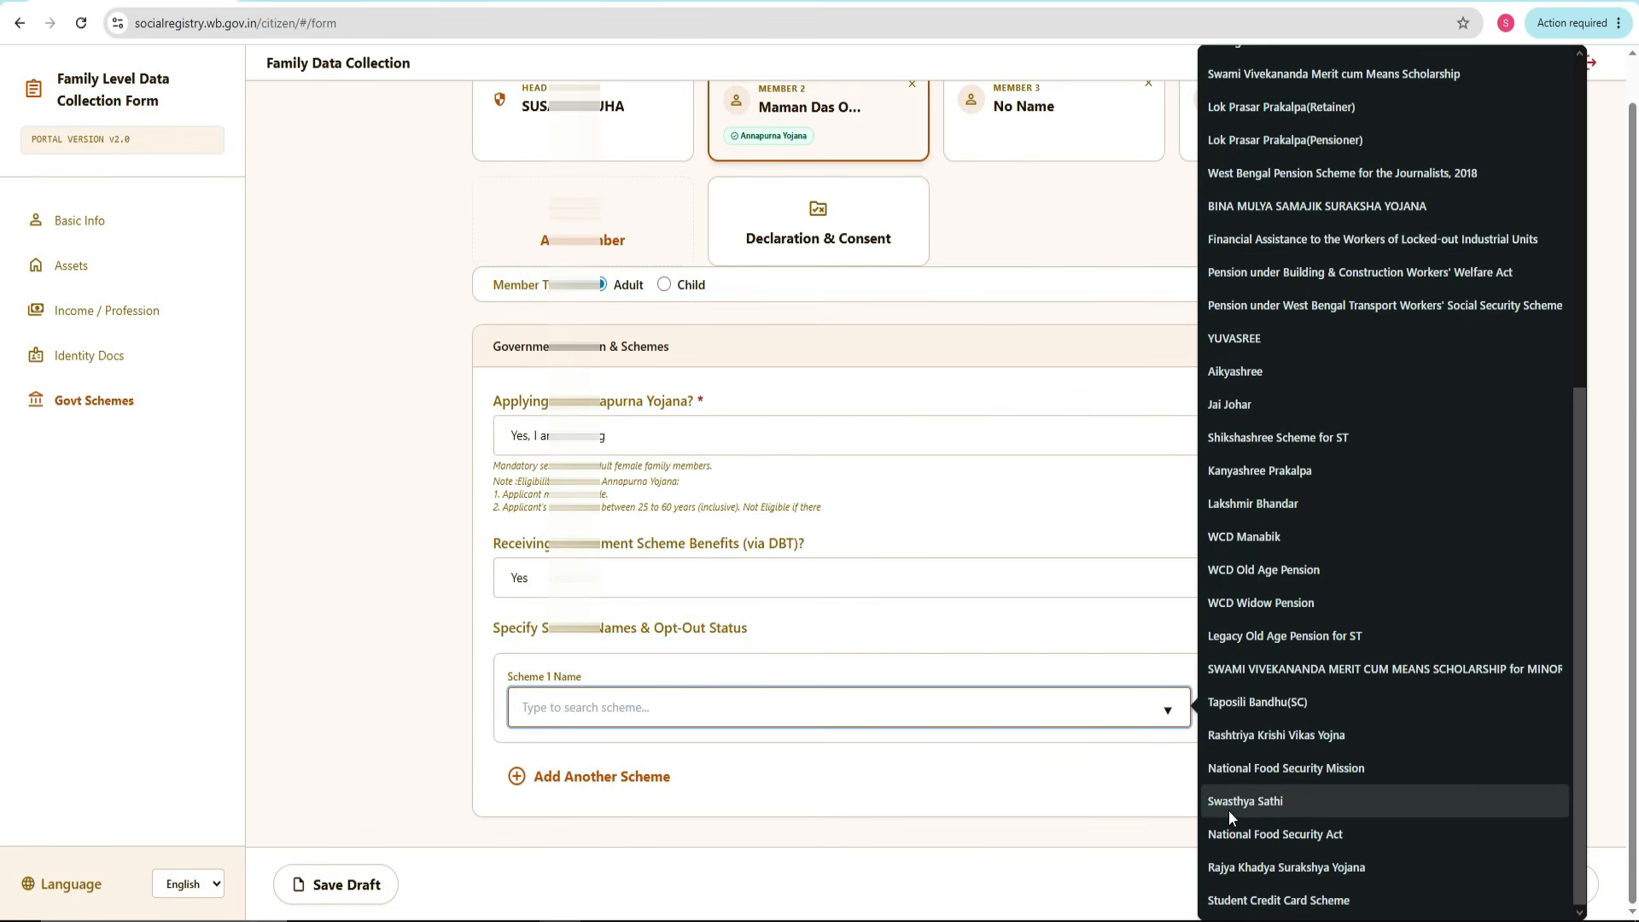
click(945, 755)
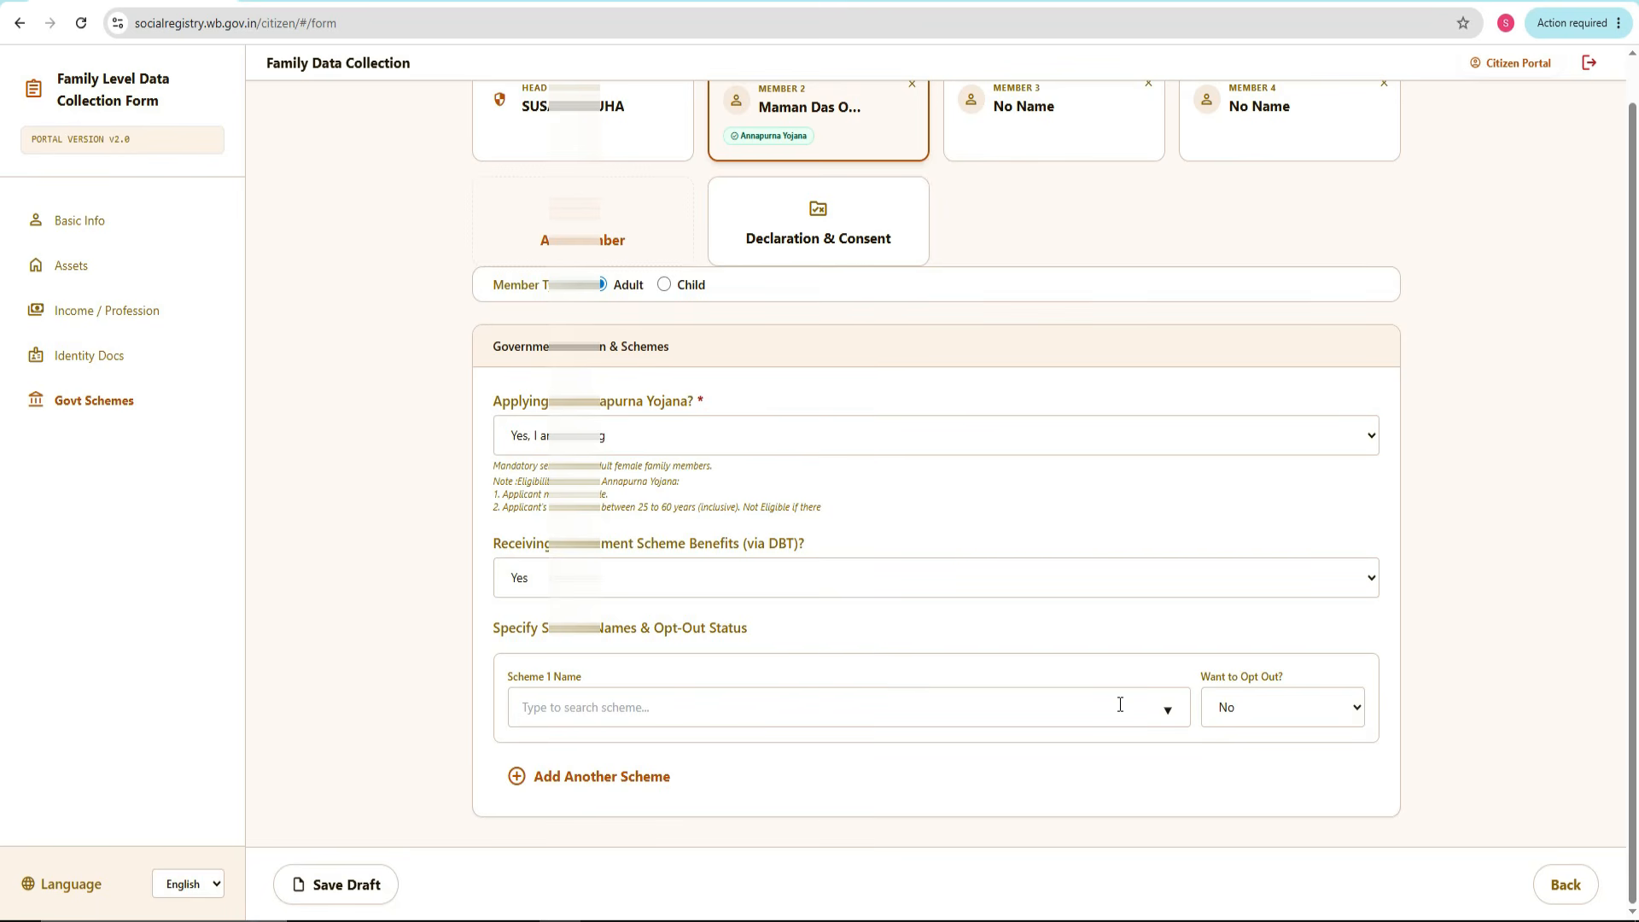
click(1336, 722)
click(1339, 708)
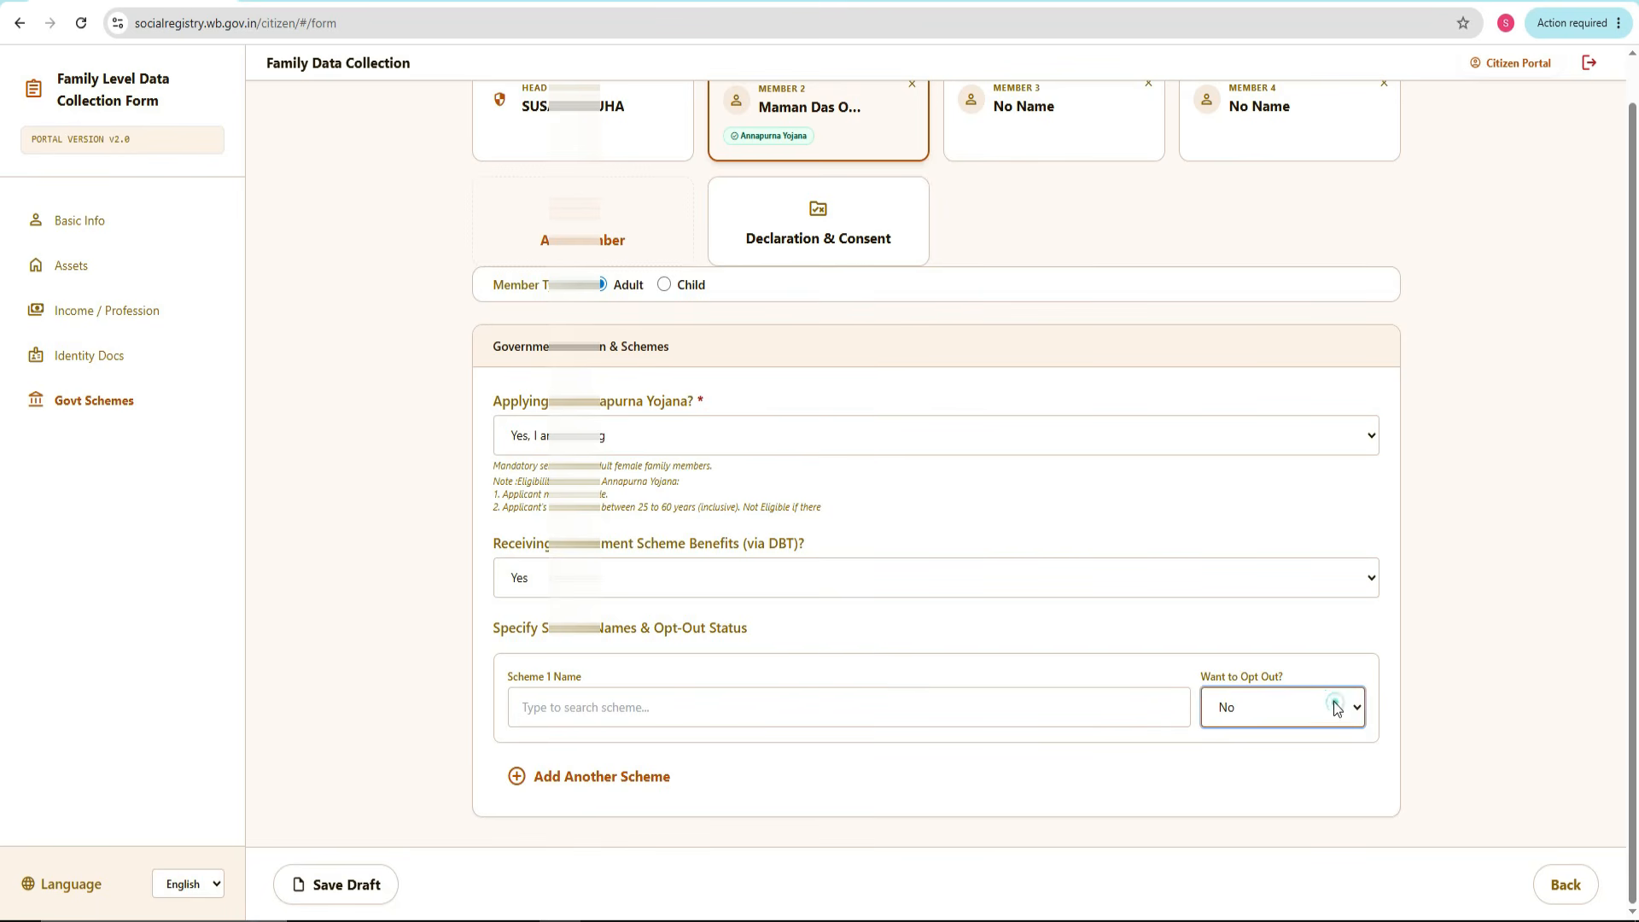
click(1135, 707)
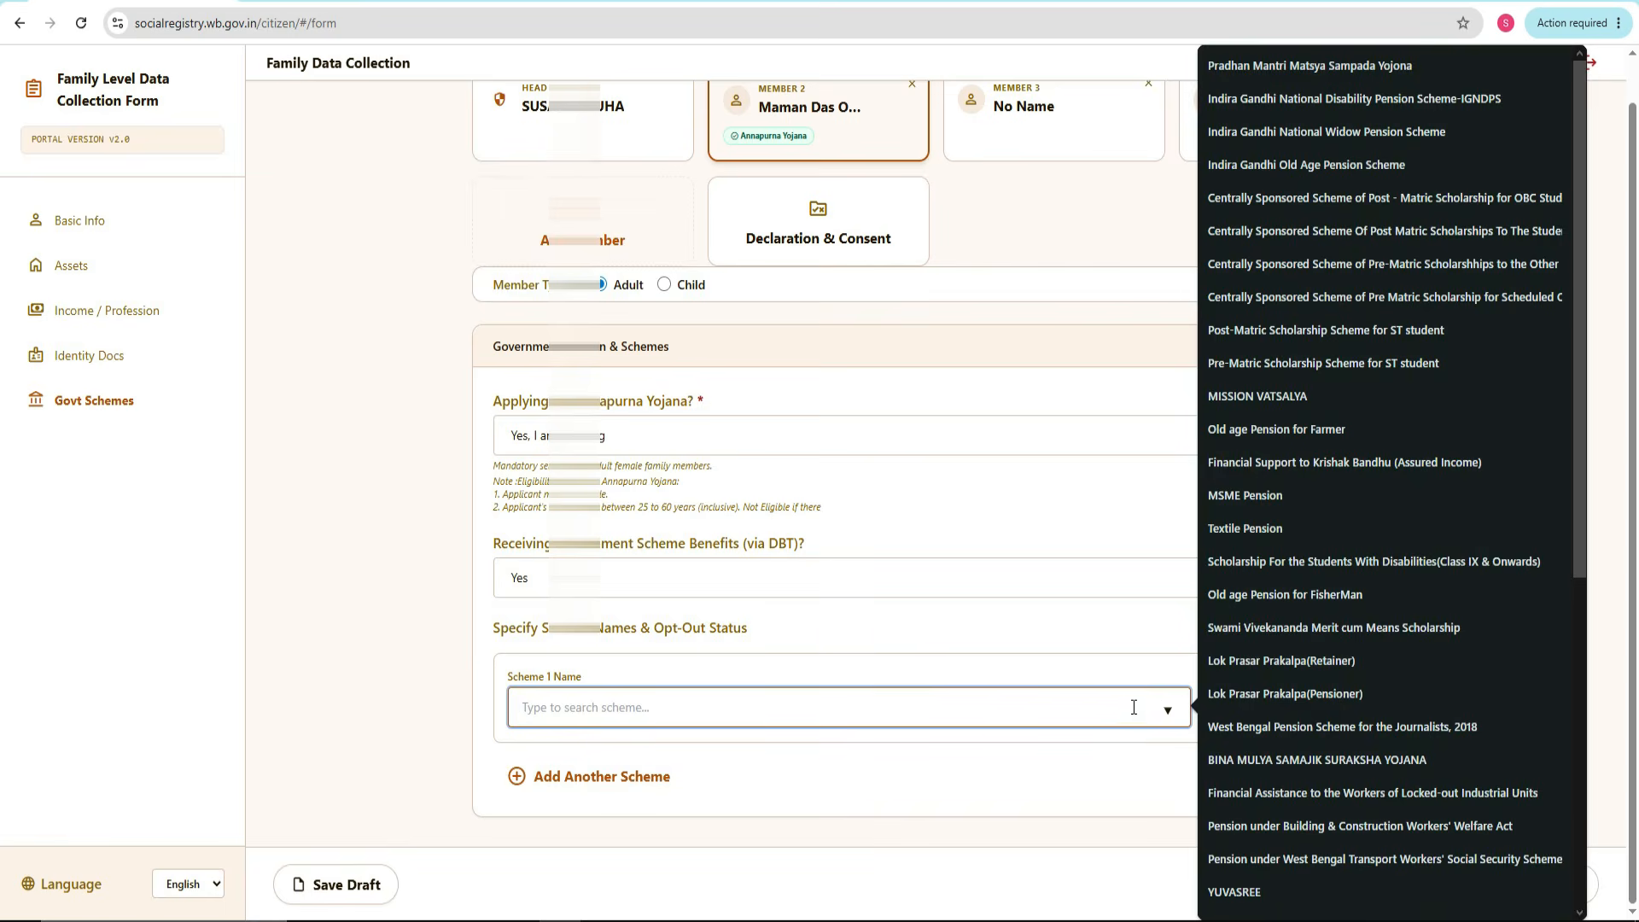
scroll(1334, 594, down, 3)
scroll(1334, 588, down, 3)
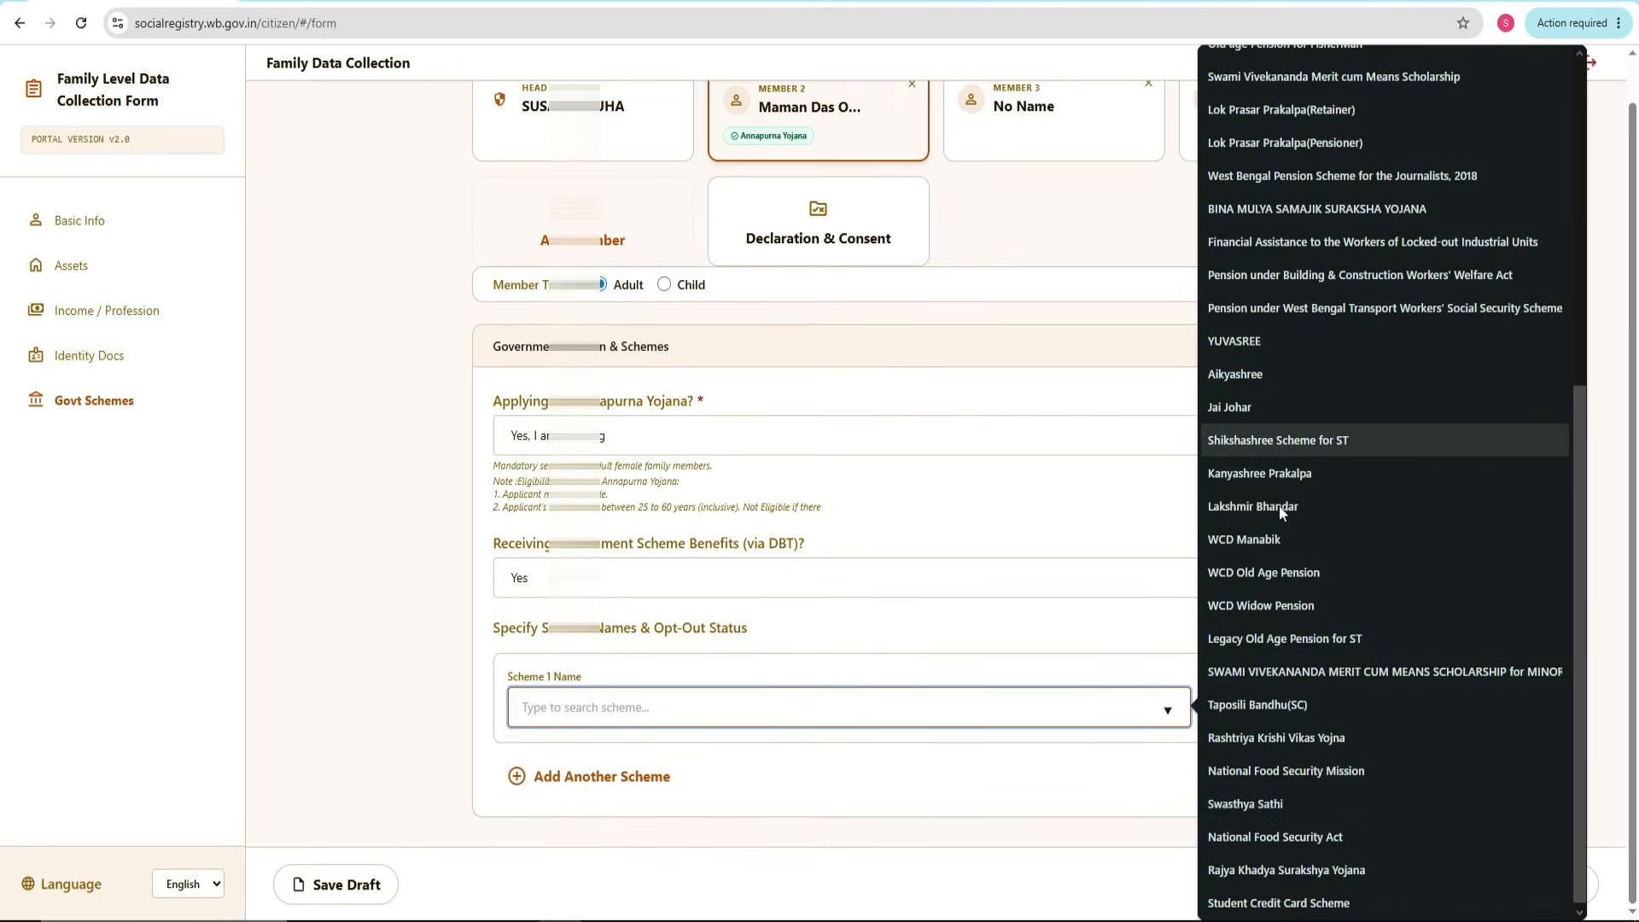
click(1286, 803)
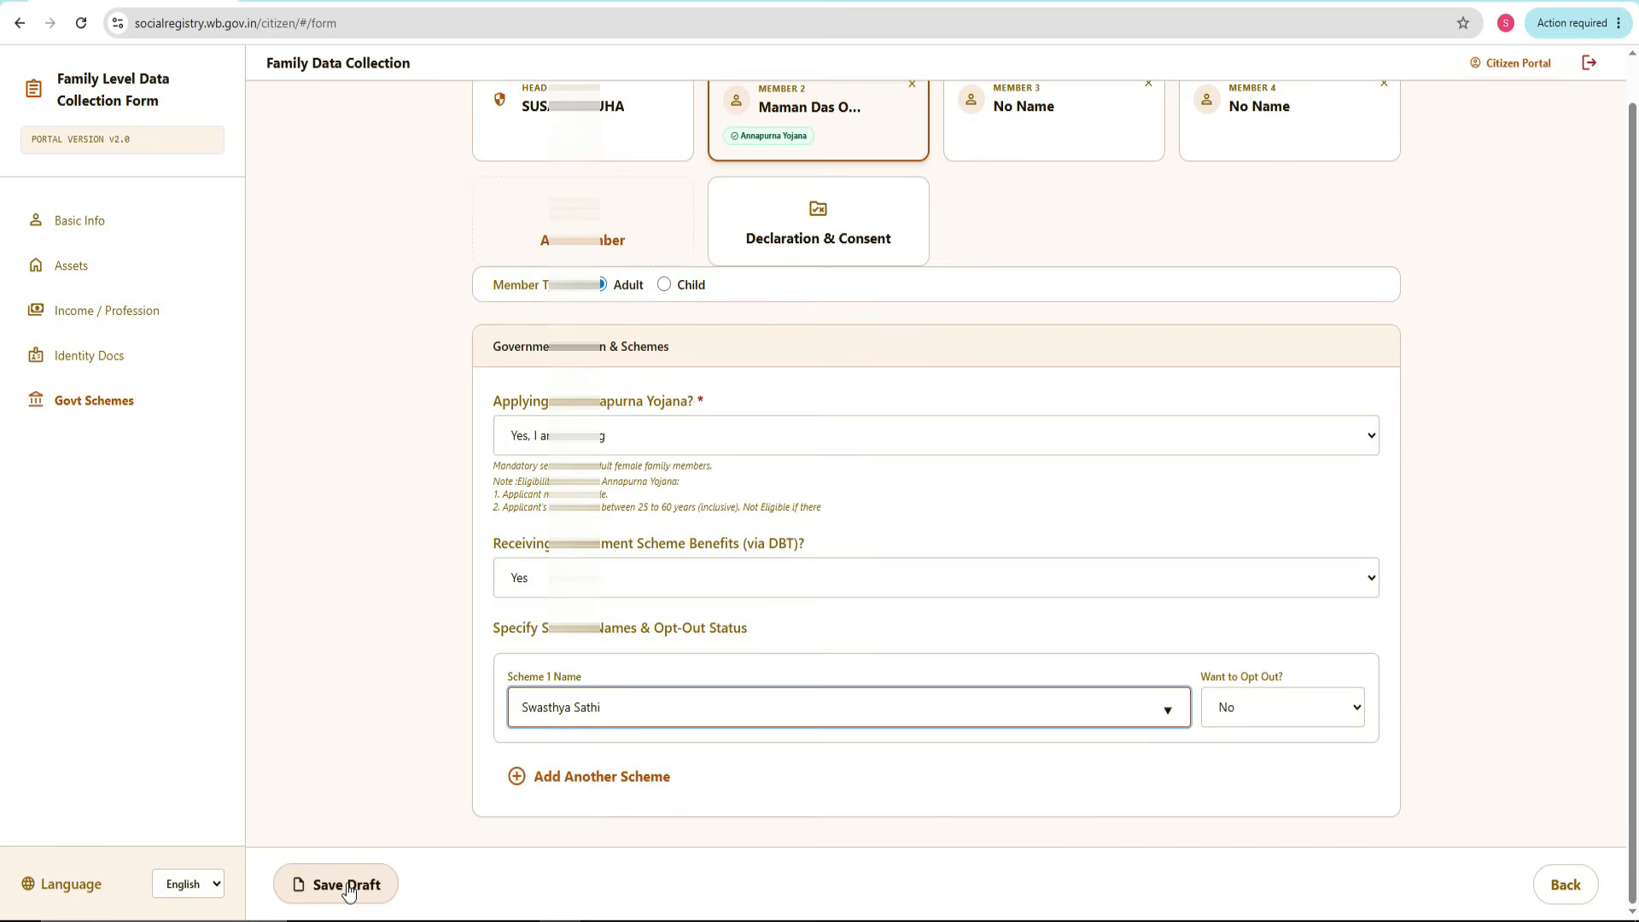
Confirm Annapurna Yojana Yes, save the schemes draft, and start Member 3's form
click(565, 439)
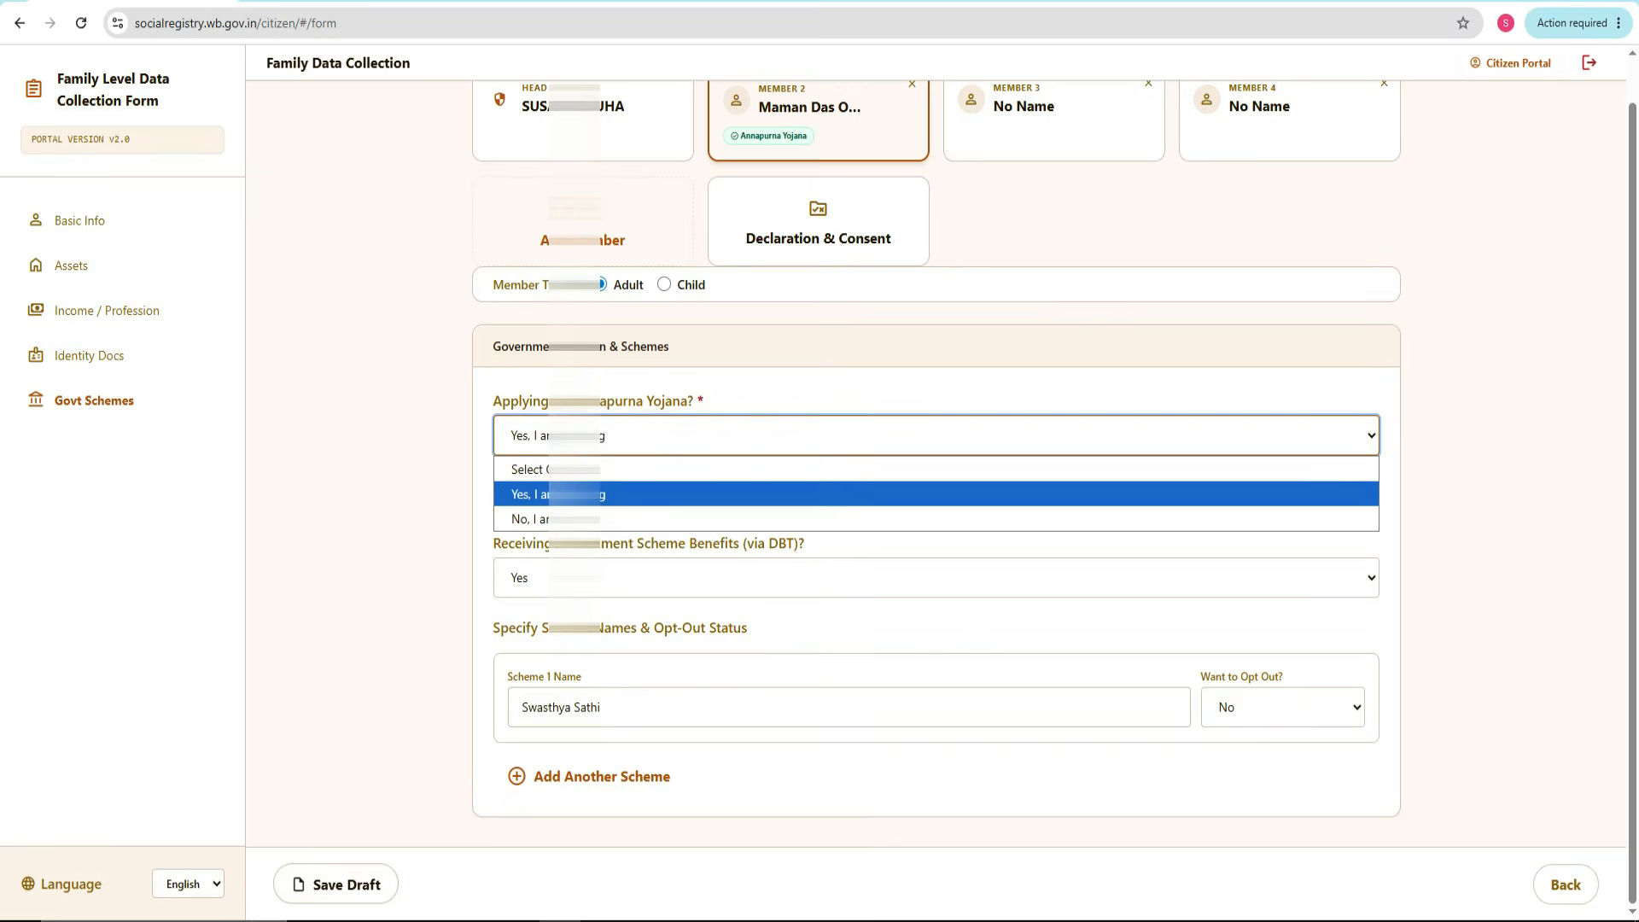
click(546, 494)
click(339, 888)
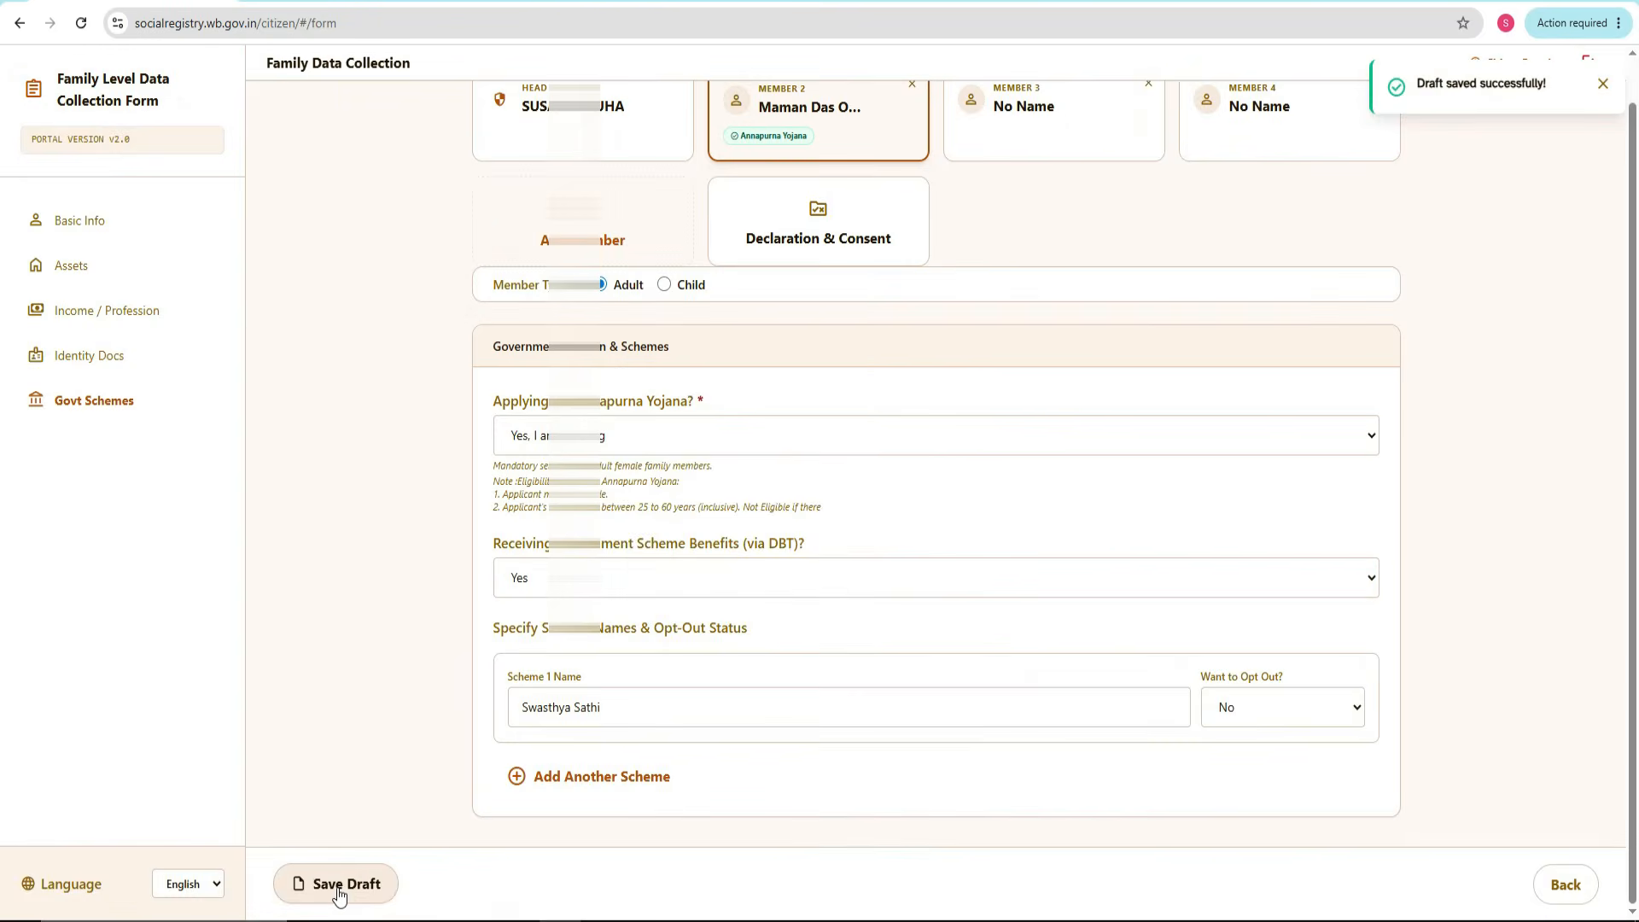
click(340, 888)
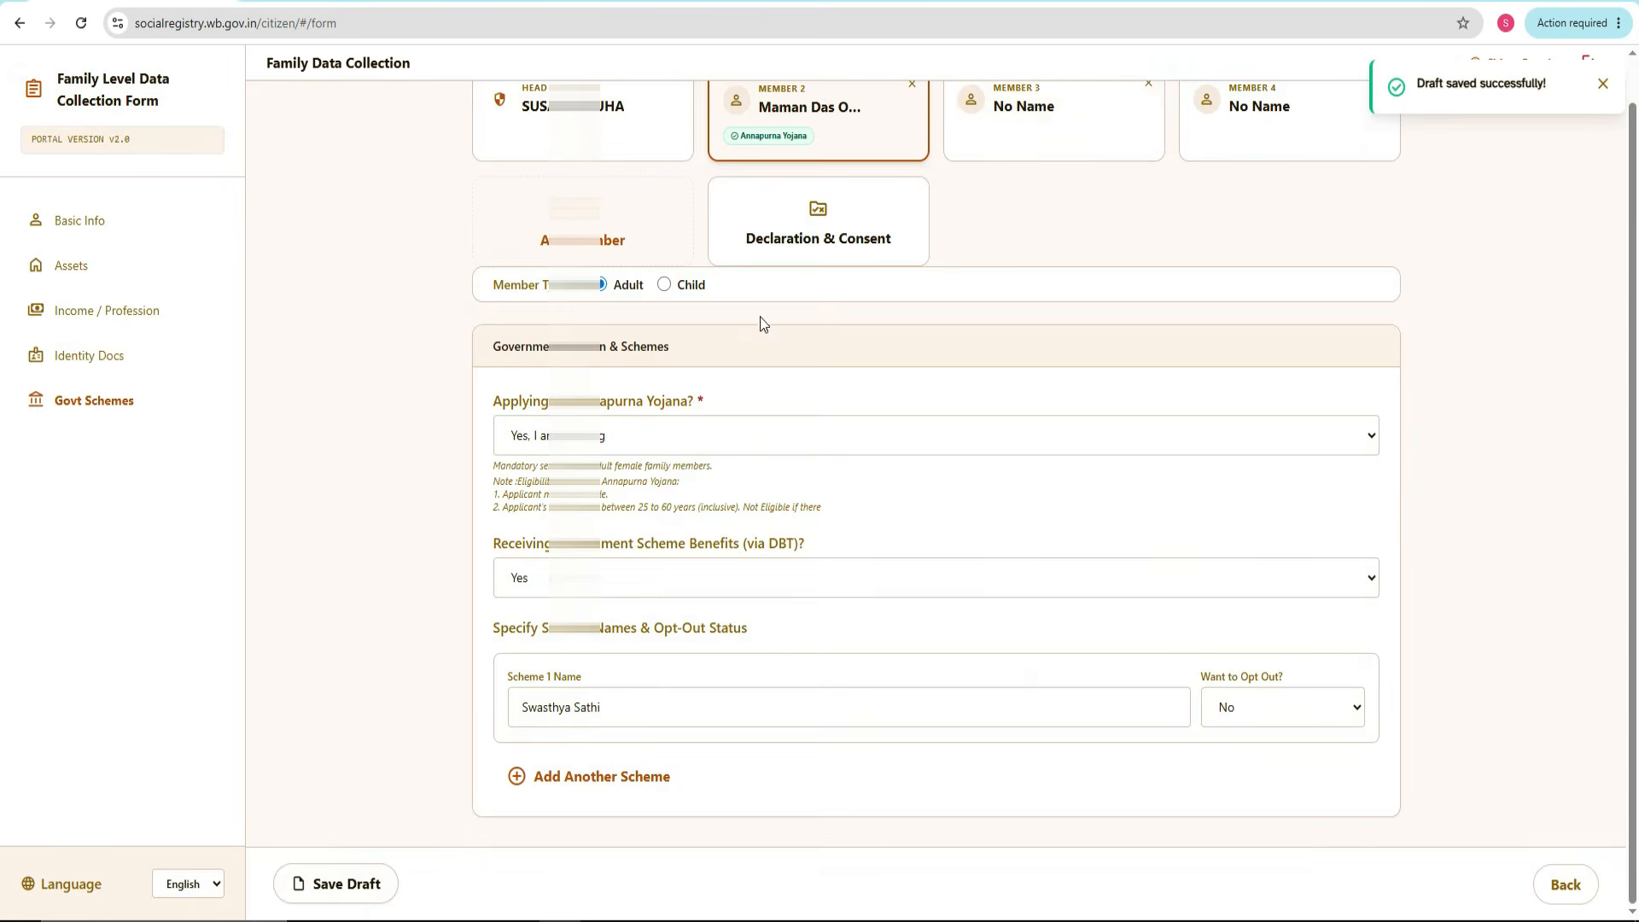
scroll(765, 310, up, 1)
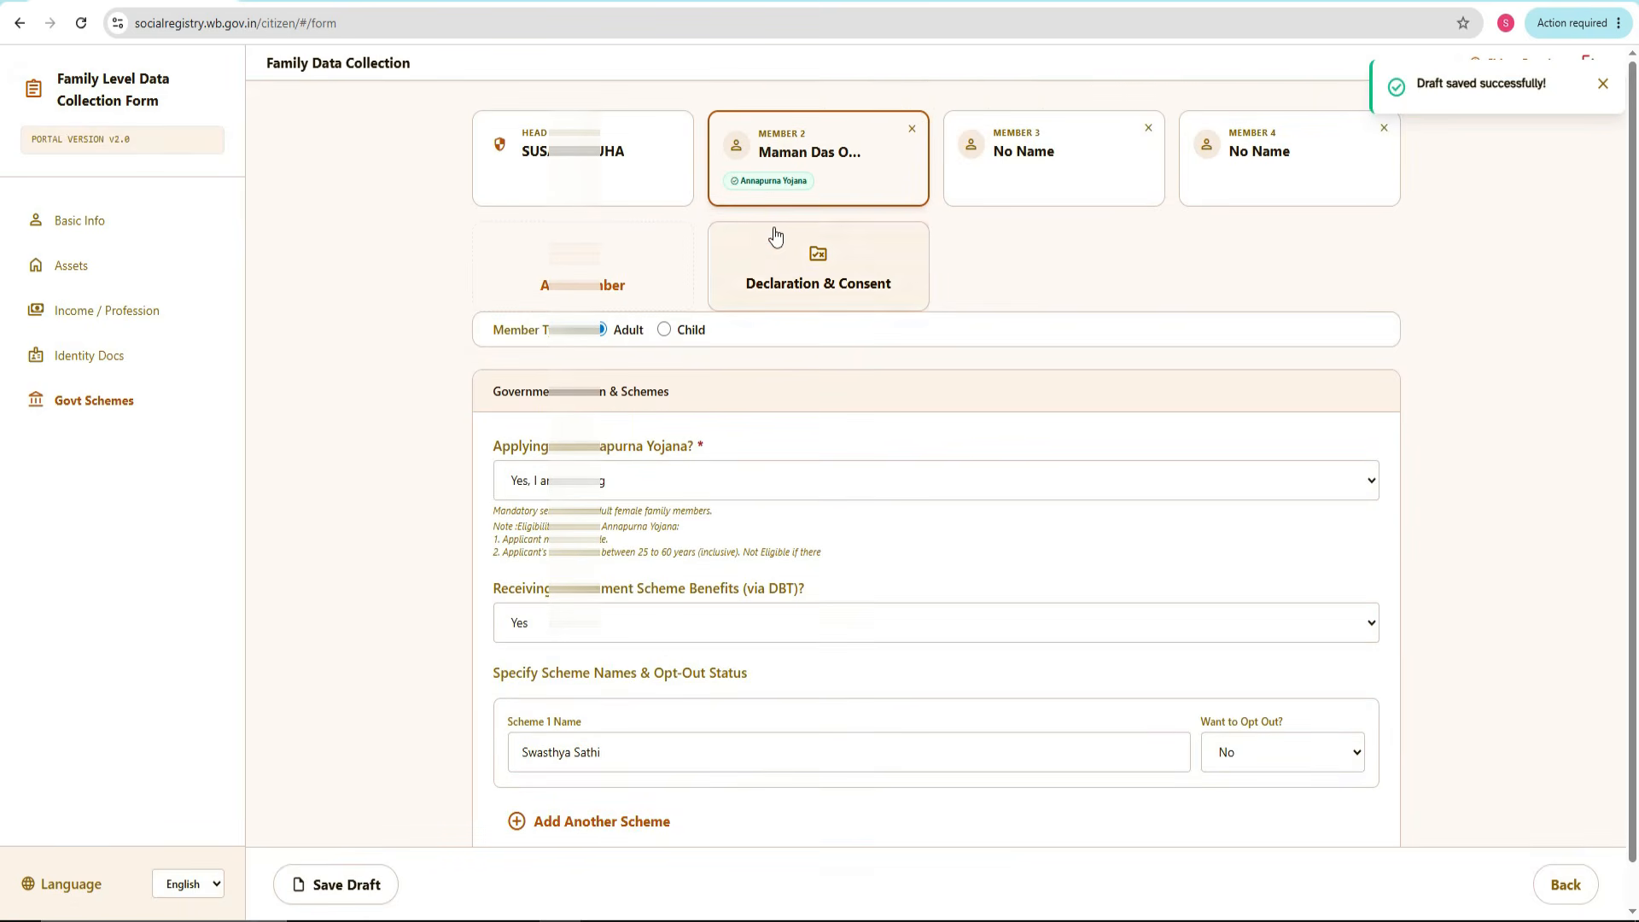
click(1039, 162)
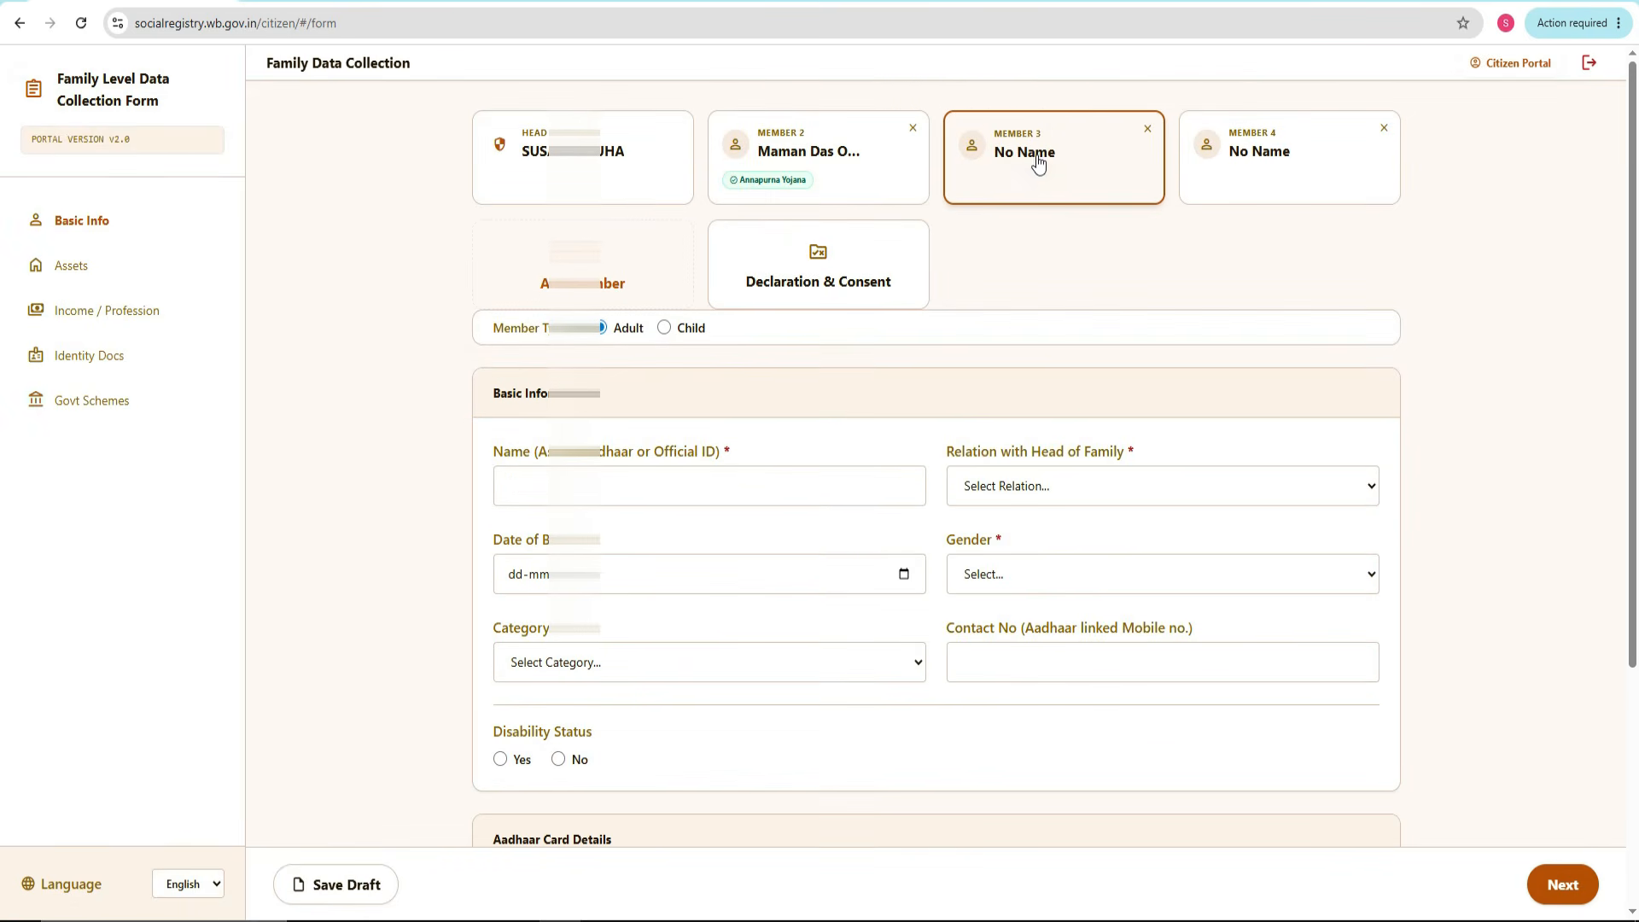
Mark Member 3 as a child, enter the child's name, and set relation to Son
click(665, 329)
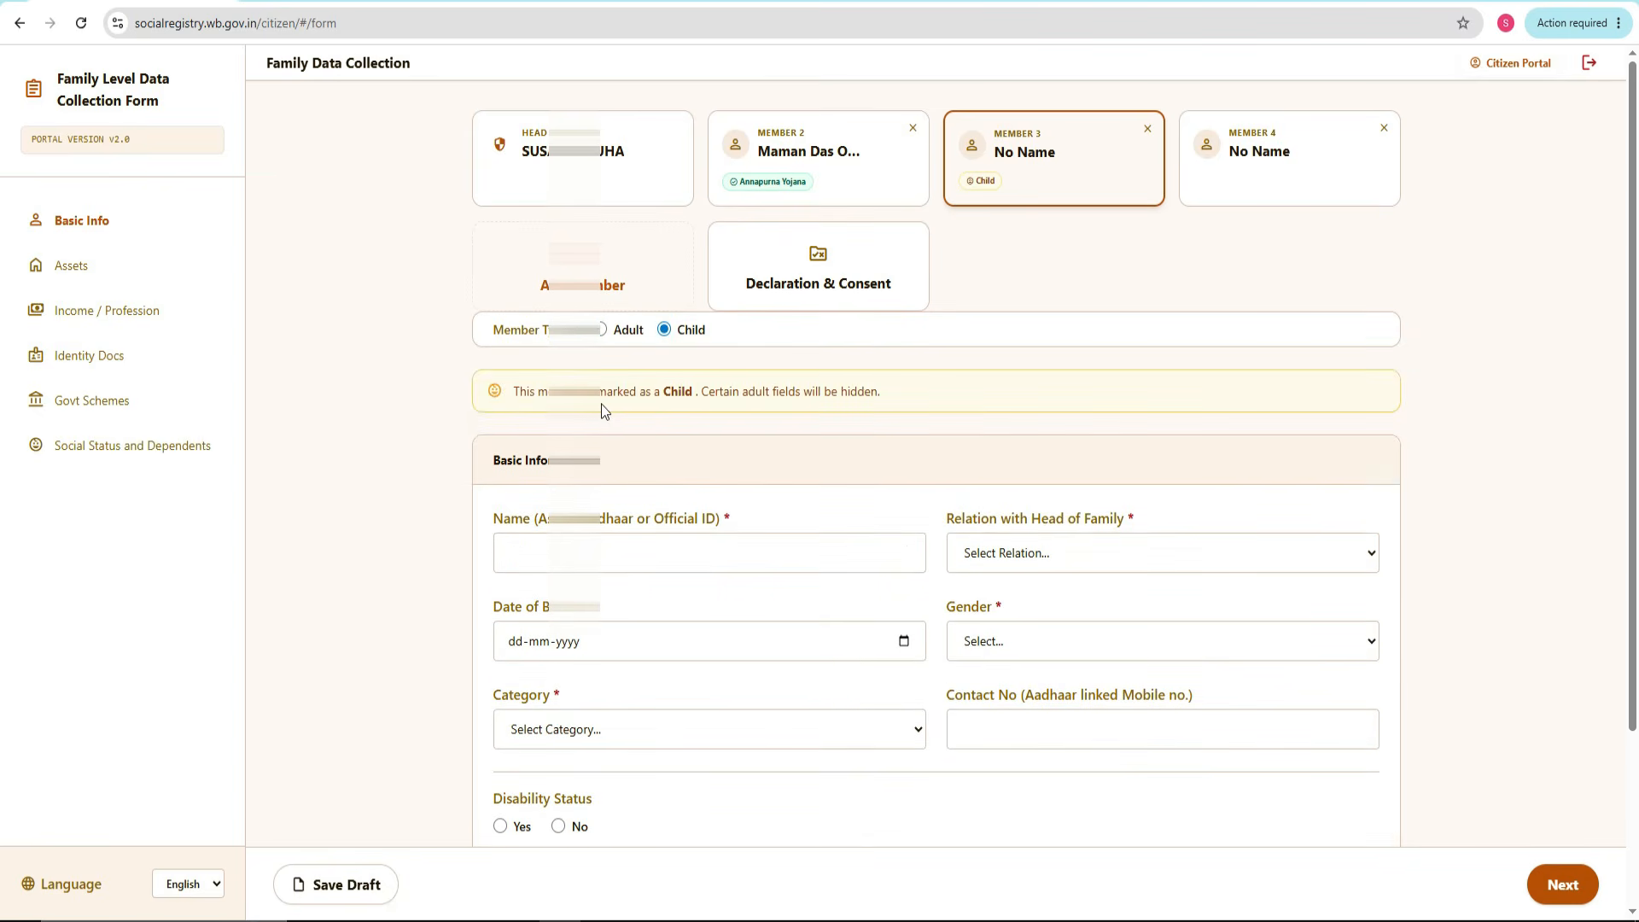
click(615, 554)
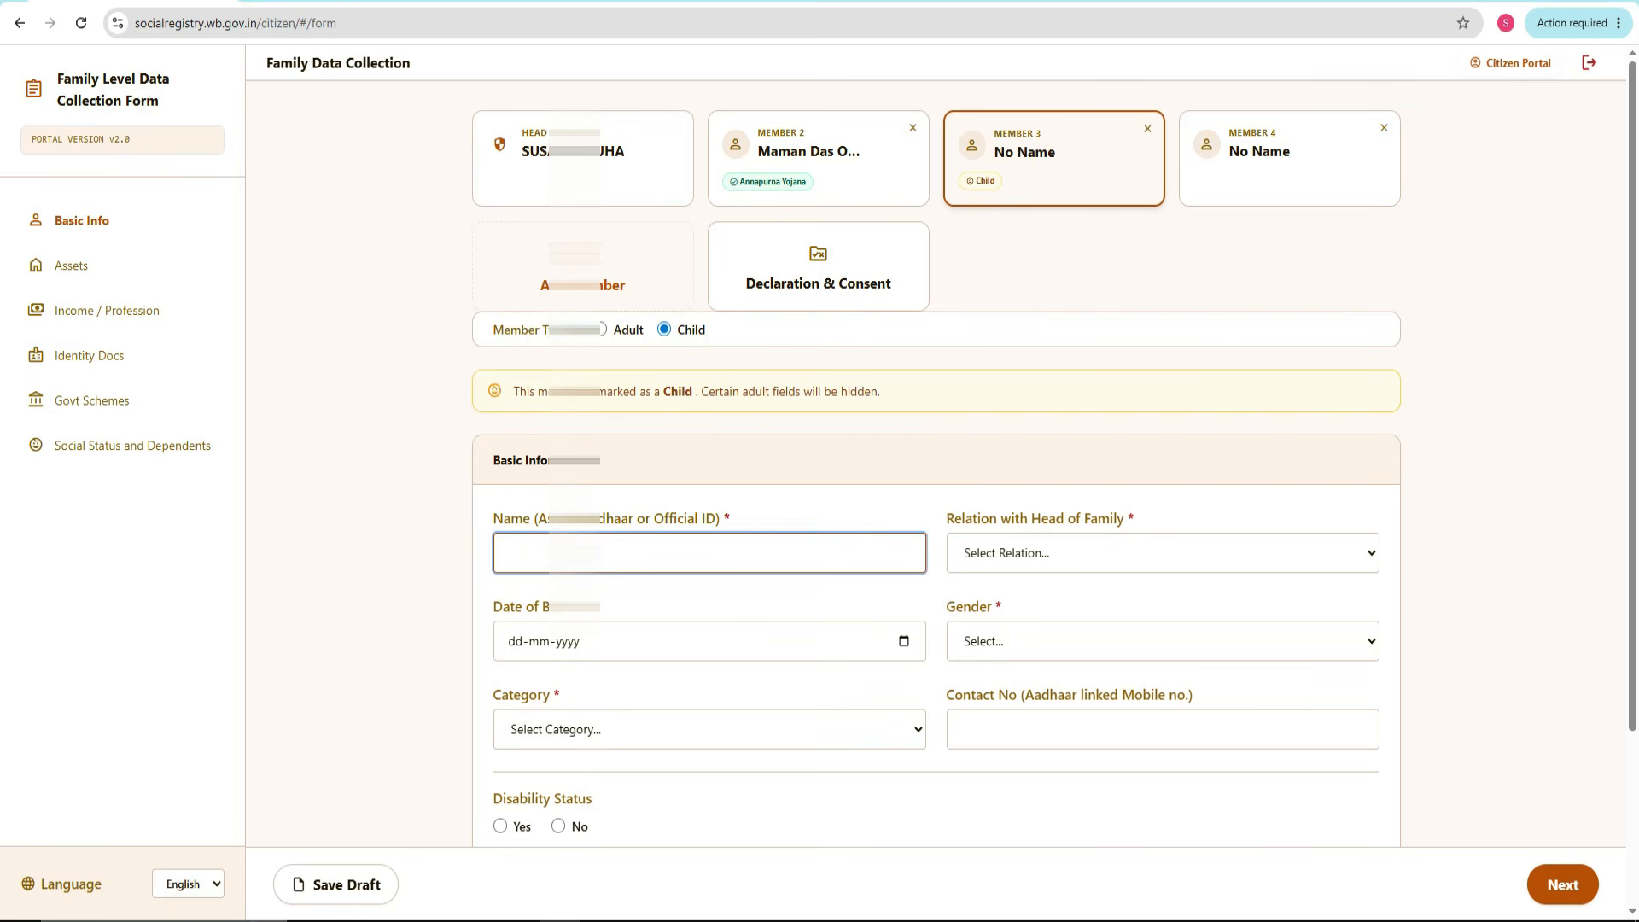
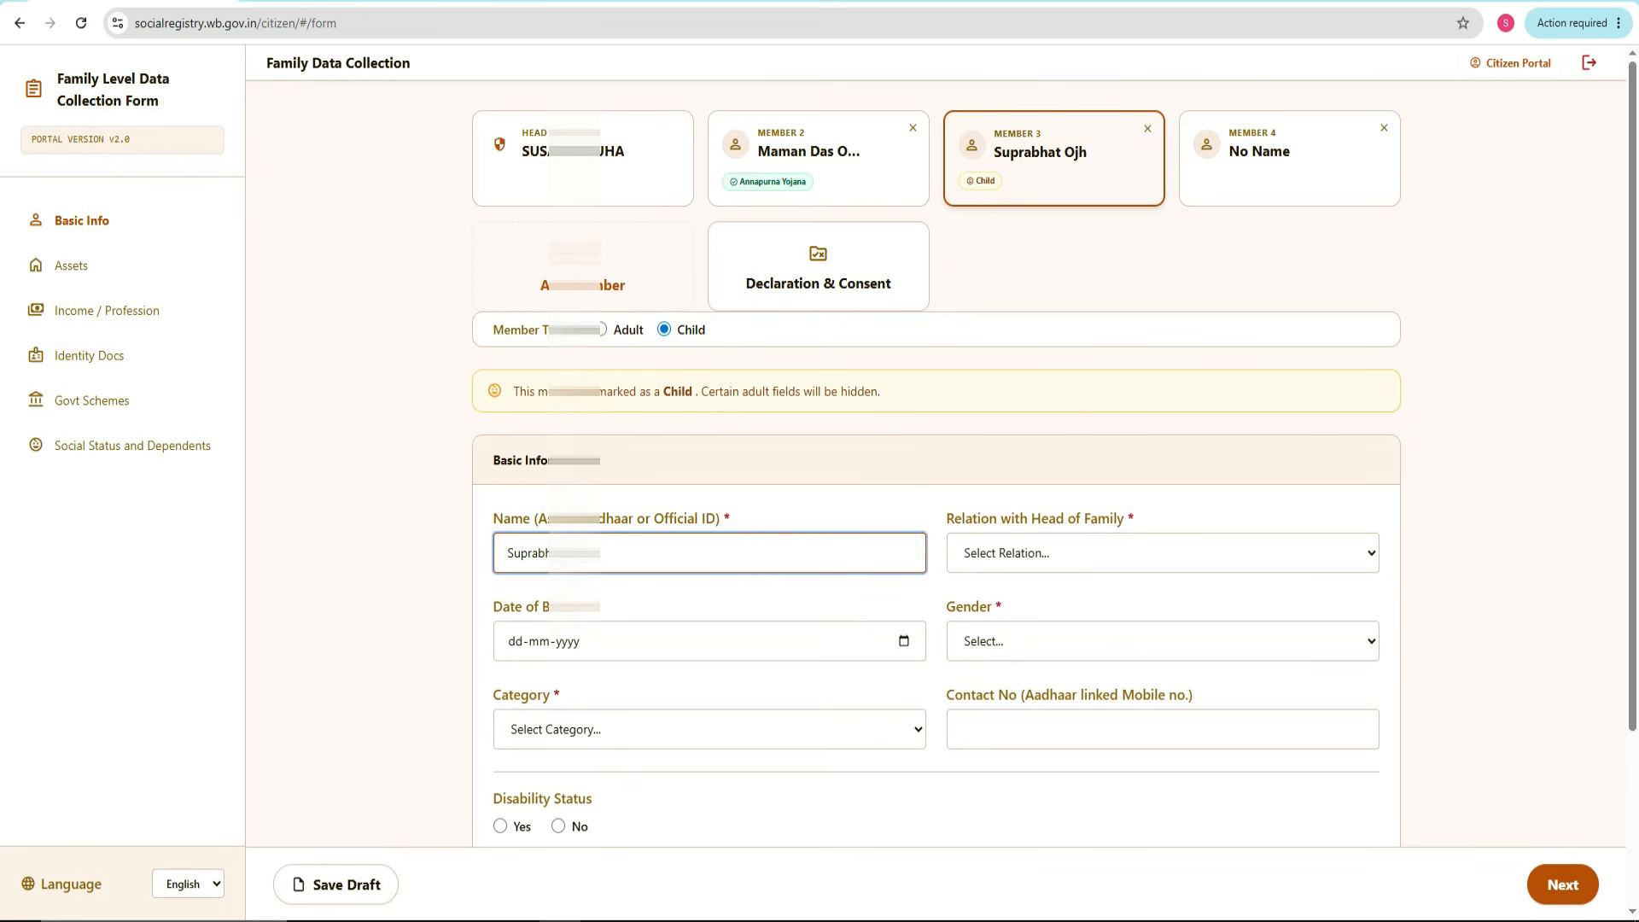
click(1021, 555)
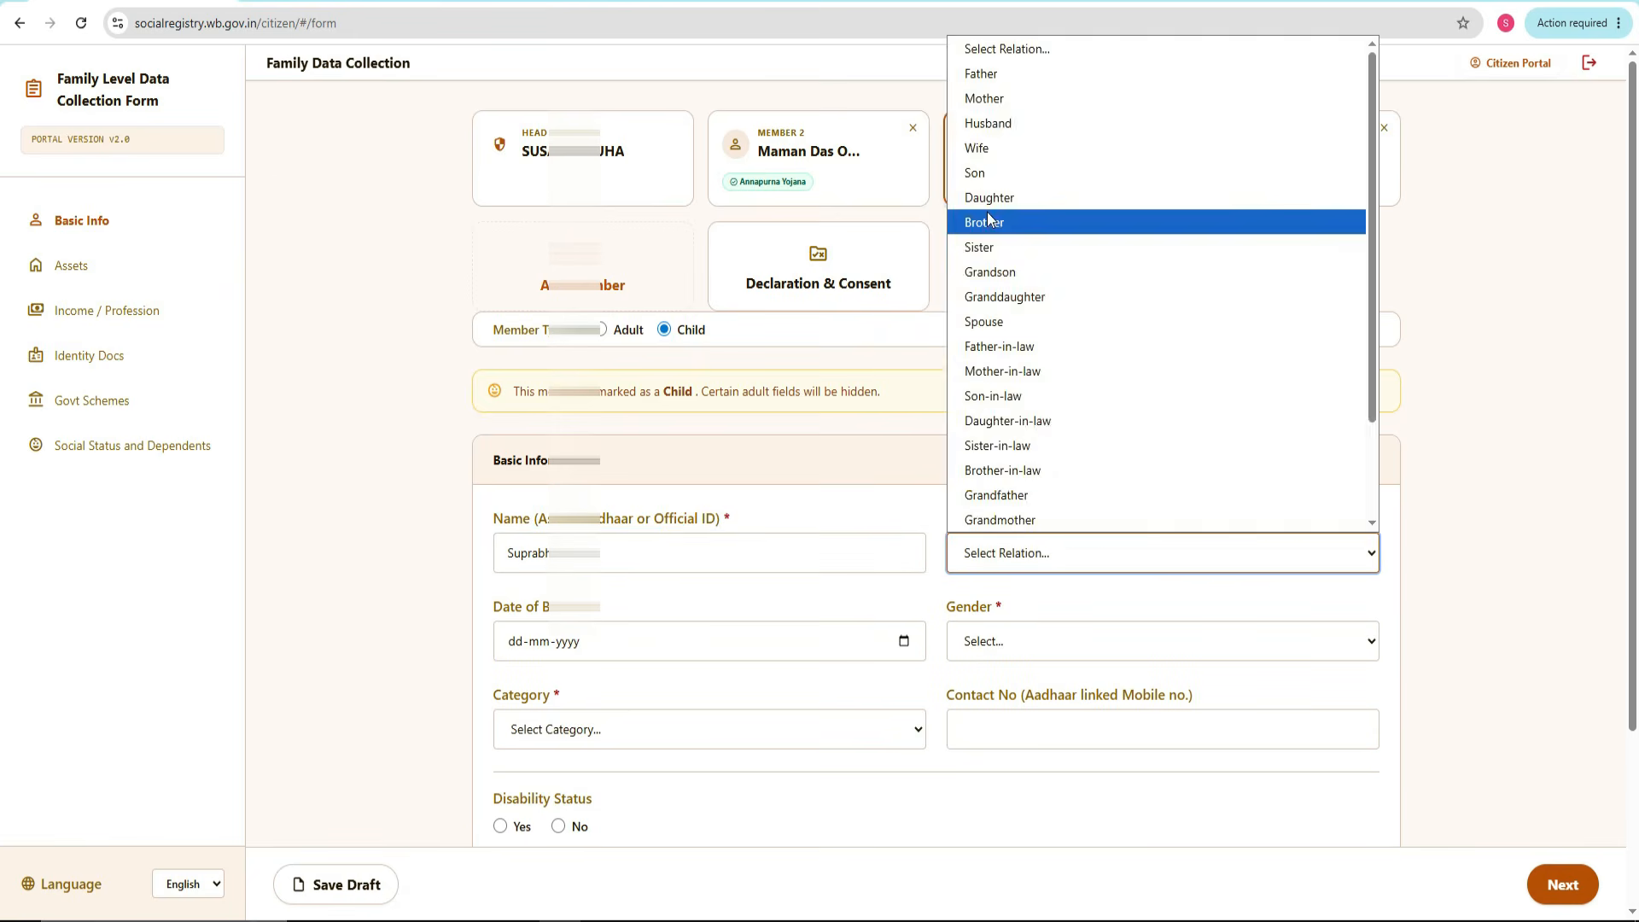
click(981, 172)
Set Member 3's date of birth to 21 October 2014
click(615, 643)
click(905, 641)
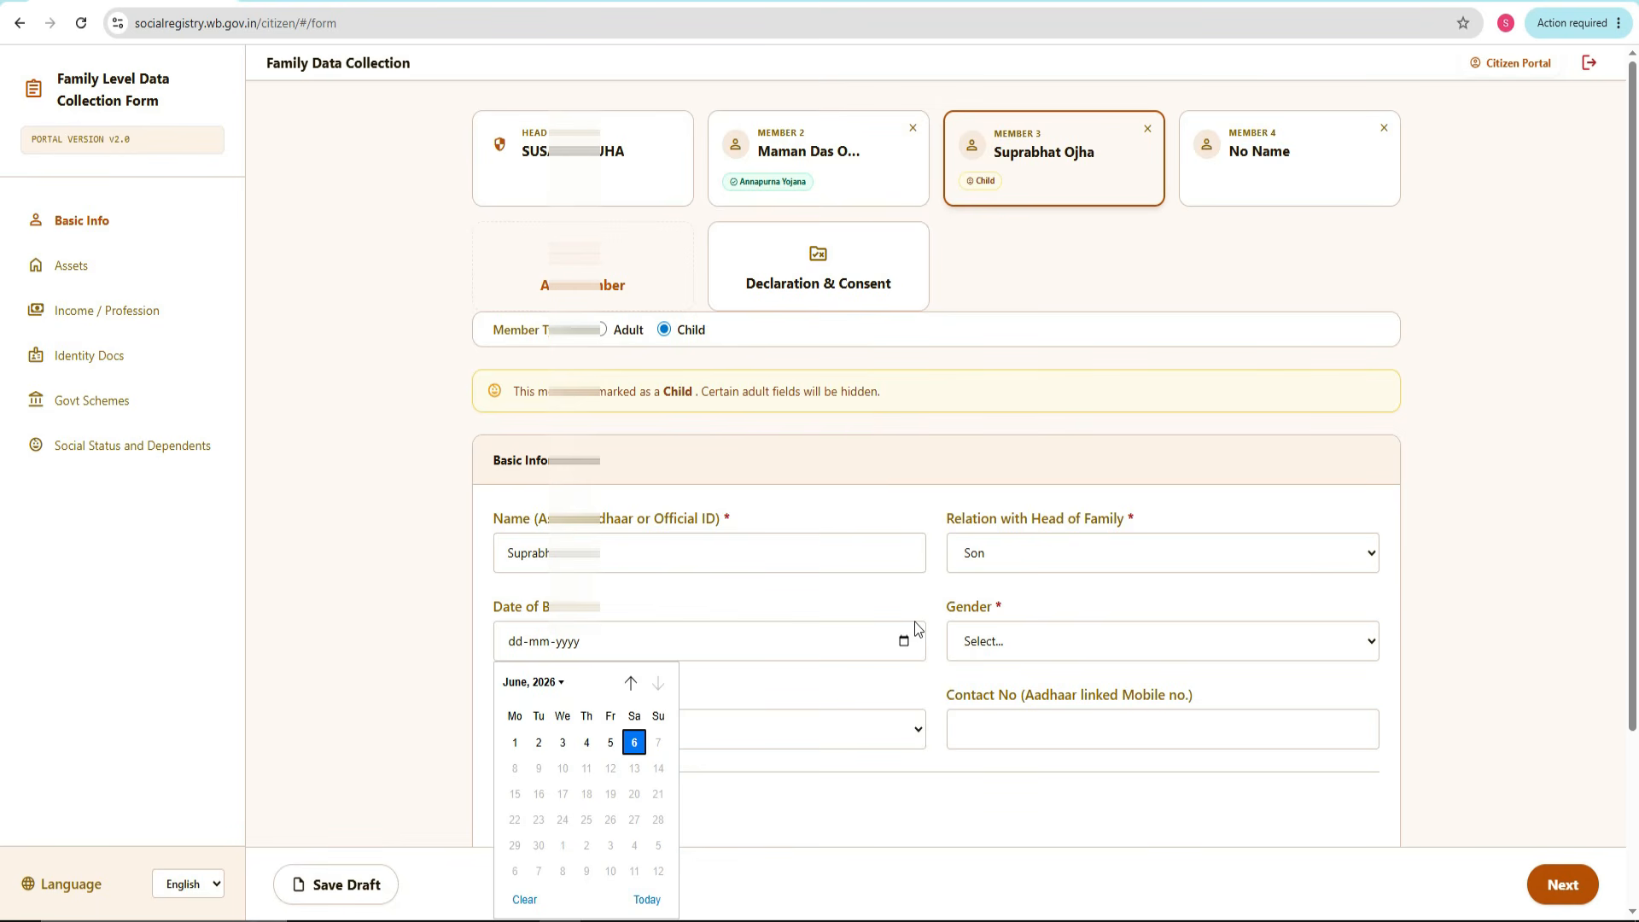
click(556, 681)
scroll(567, 782, up, 5)
click(523, 714)
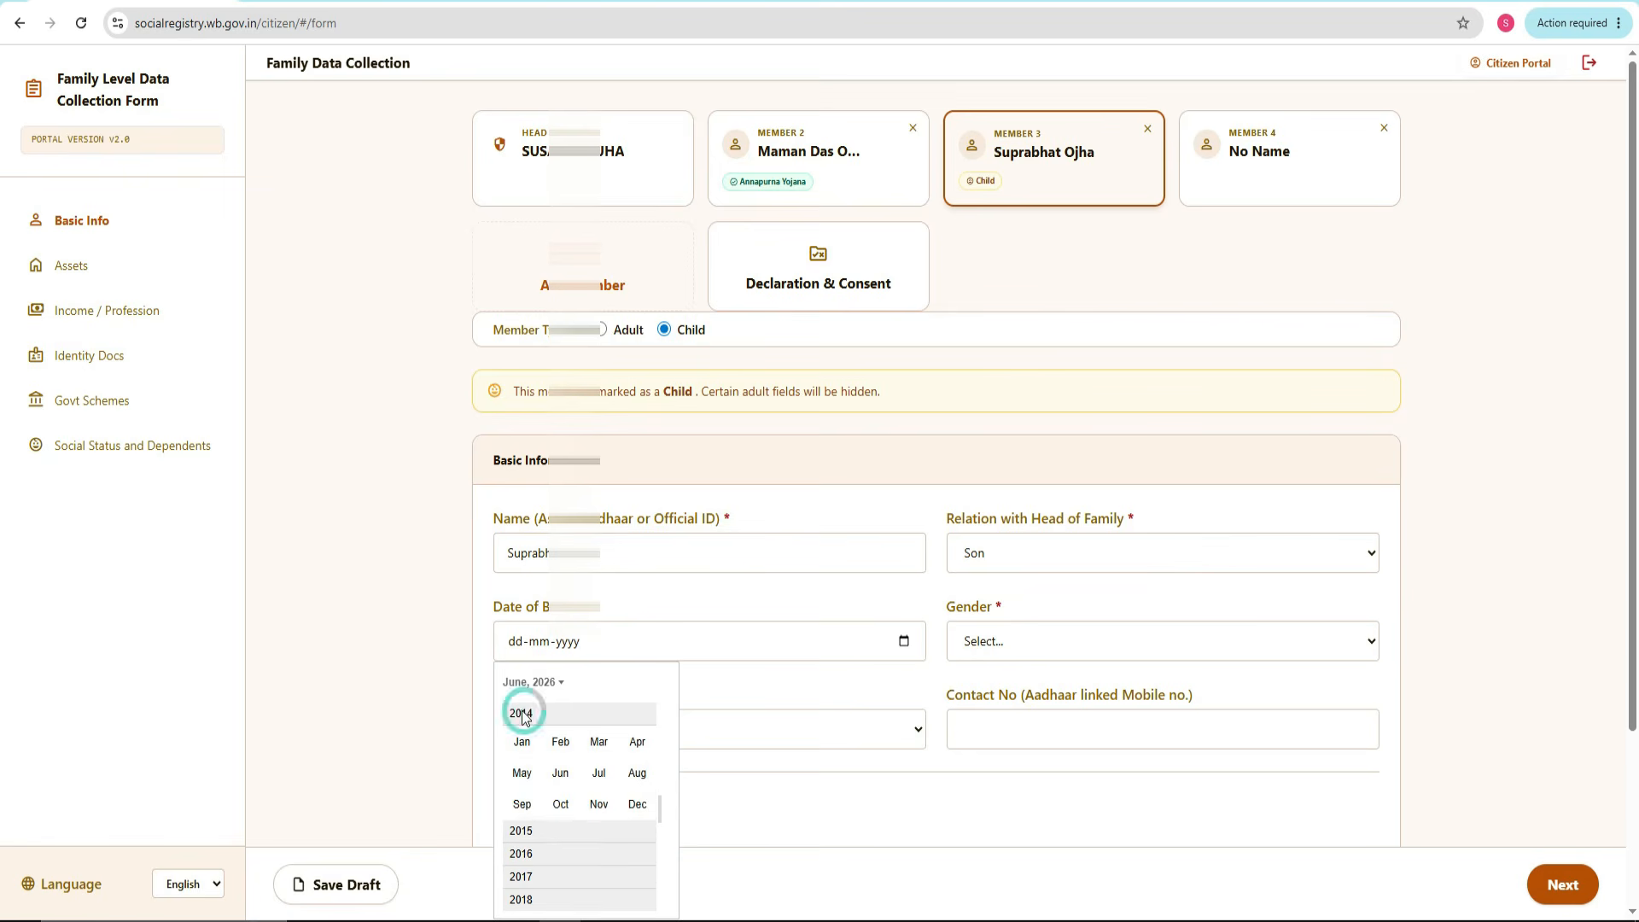
click(560, 804)
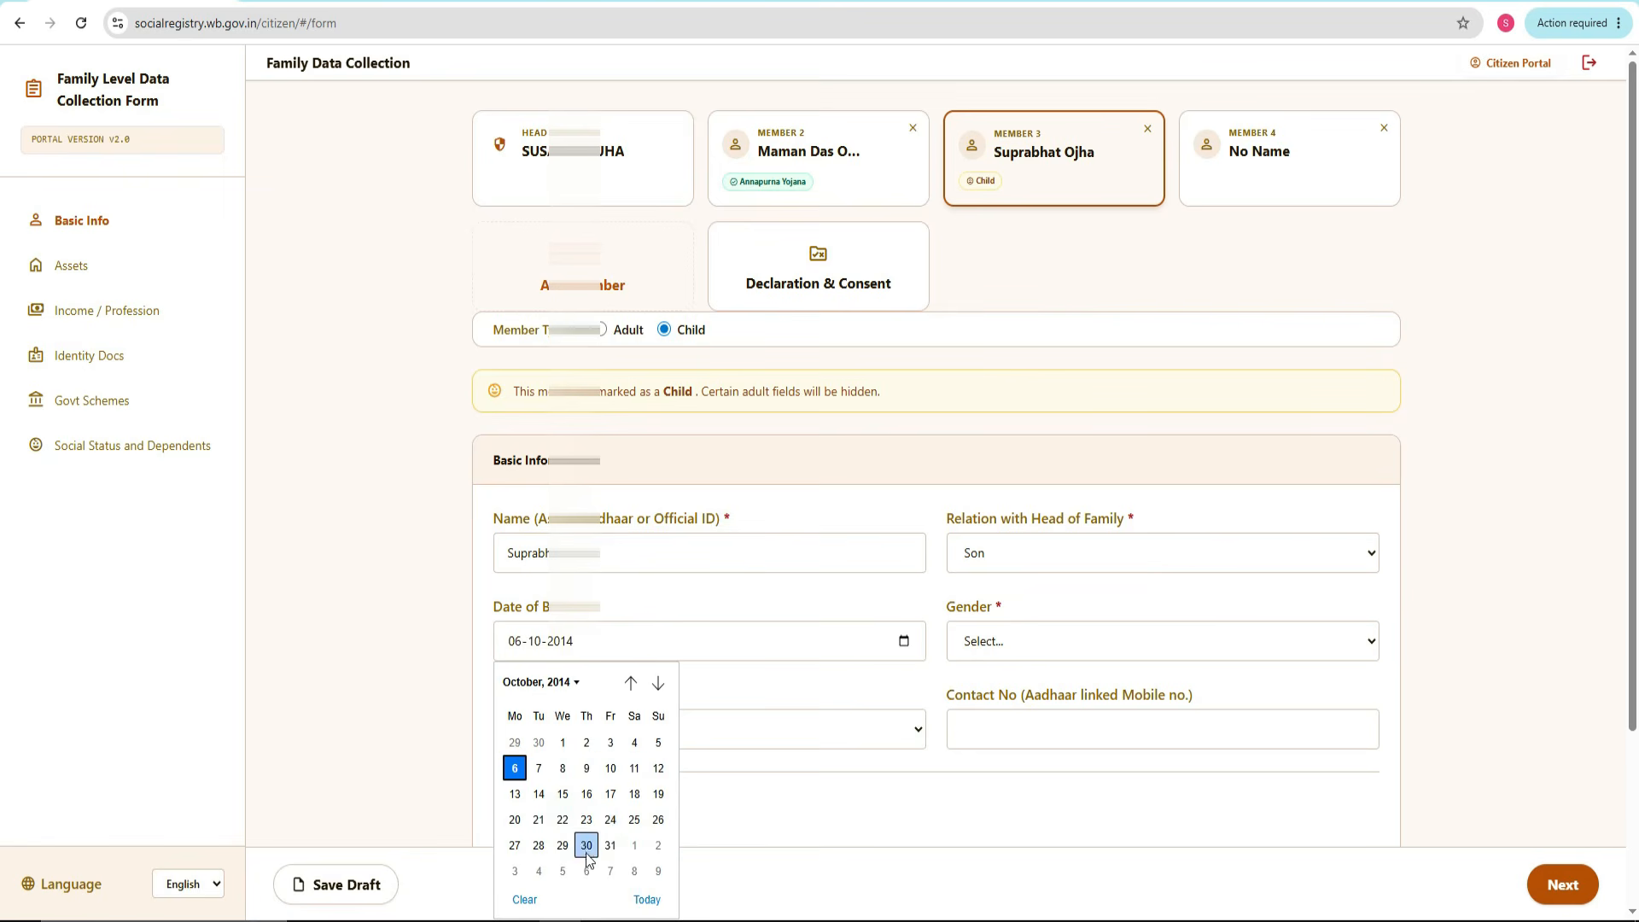
click(539, 819)
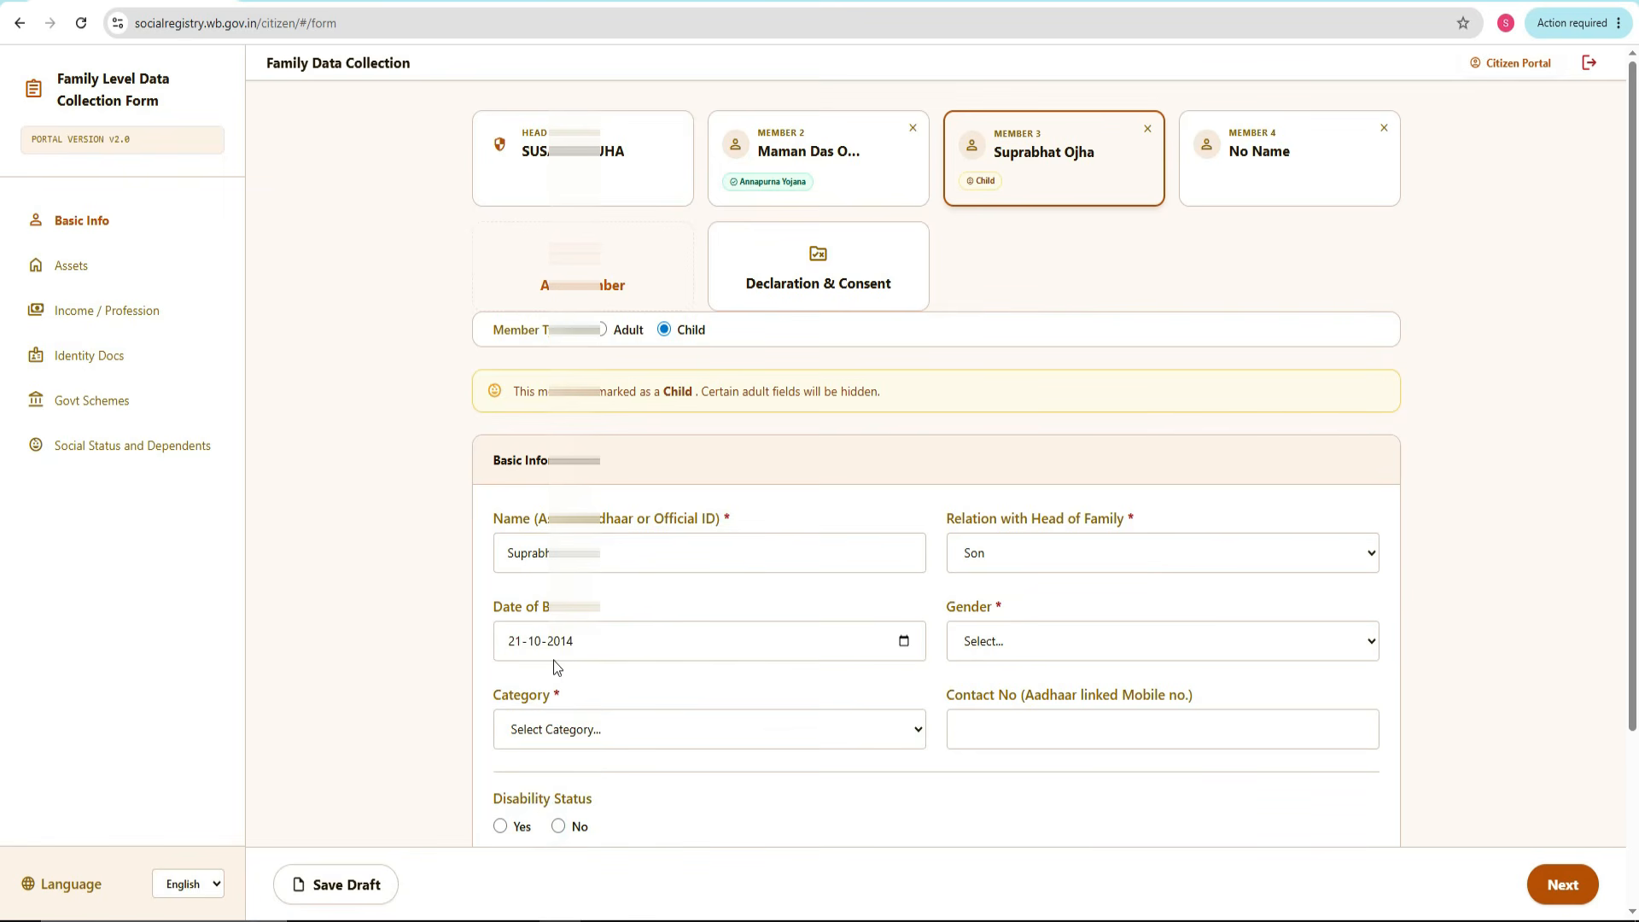
Set gender Male, category SC, and disability No for Member 3
click(995, 651)
click(989, 696)
click(578, 729)
click(568, 597)
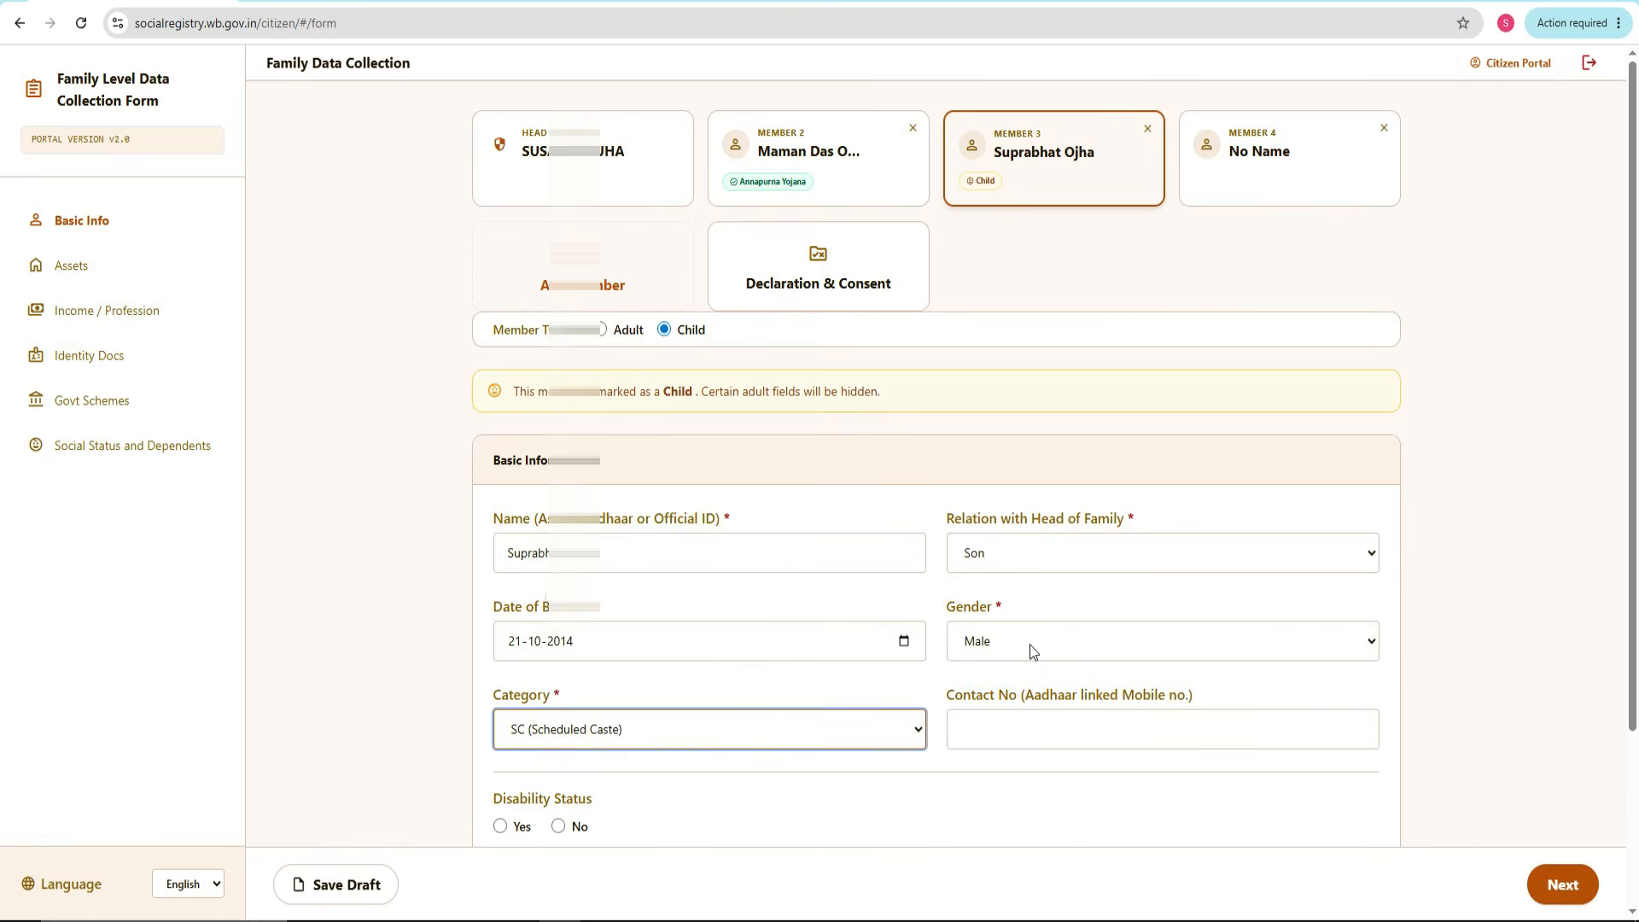
scroll(954, 709, down, 2)
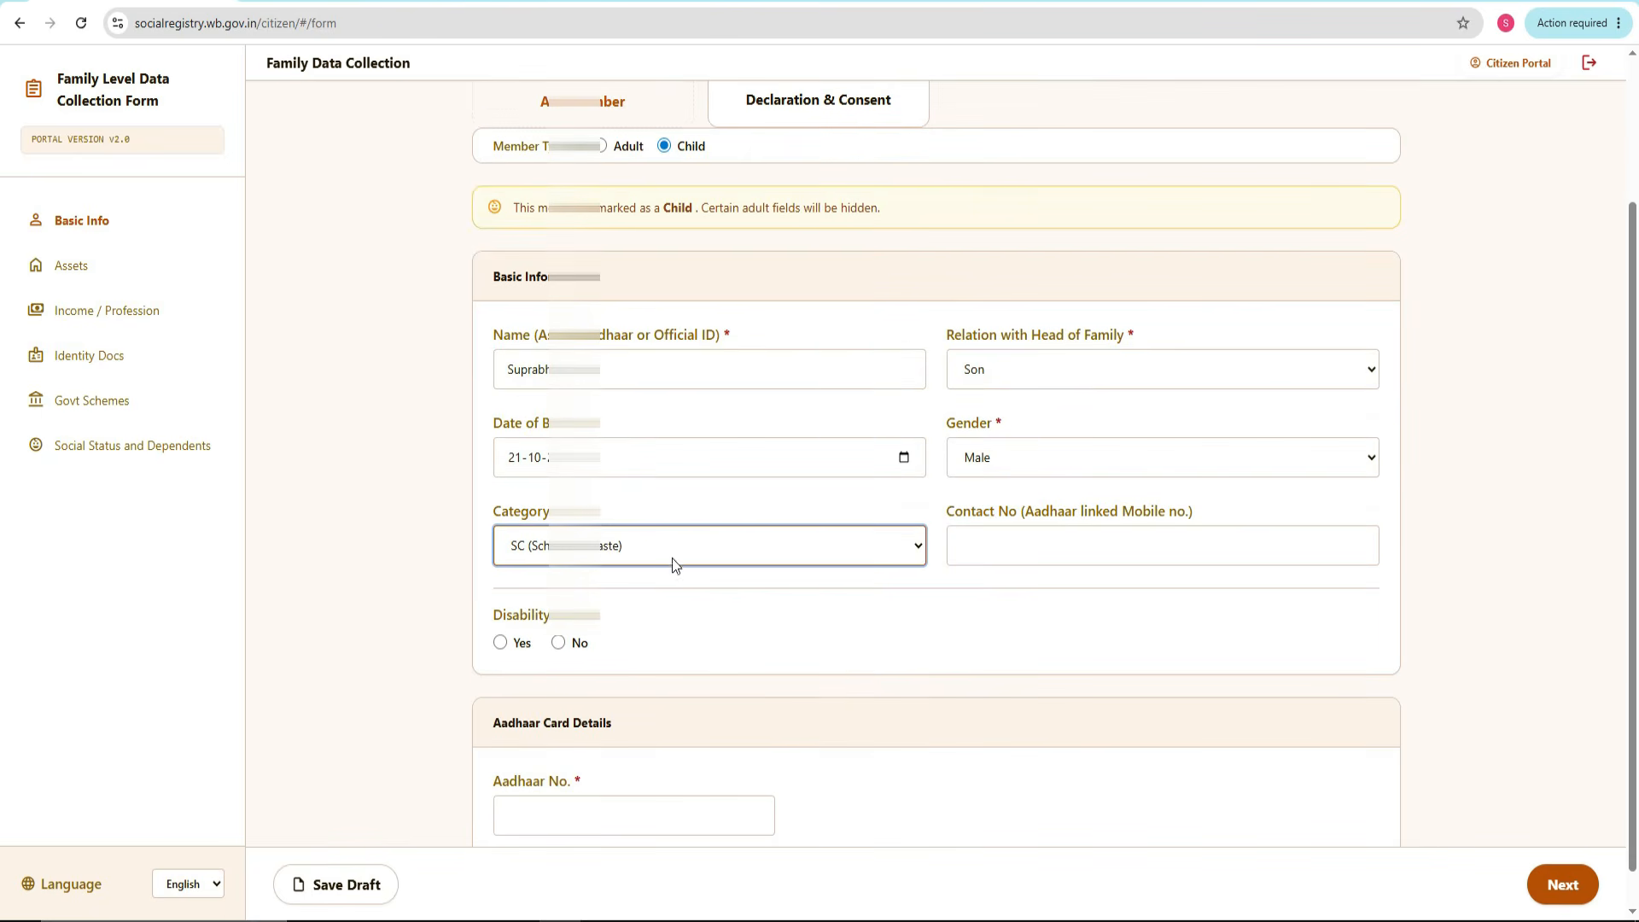
click(558, 642)
Enter Member 3's mobile number and Aadhaar number
scroll(552, 793, down, 1)
click(1043, 502)
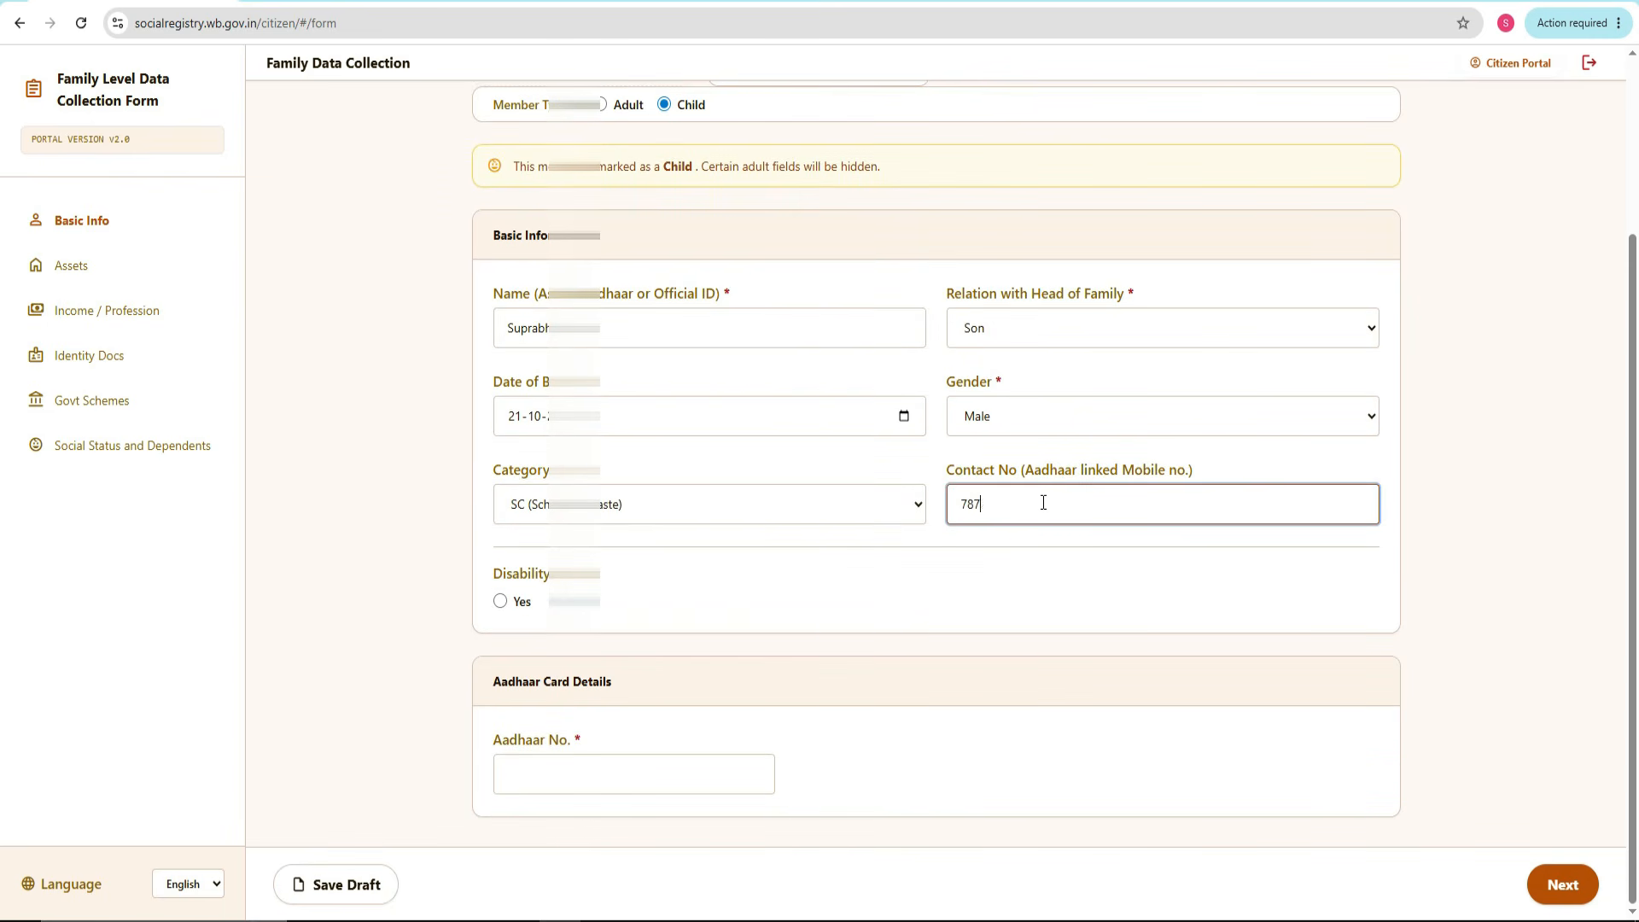
click(576, 779)
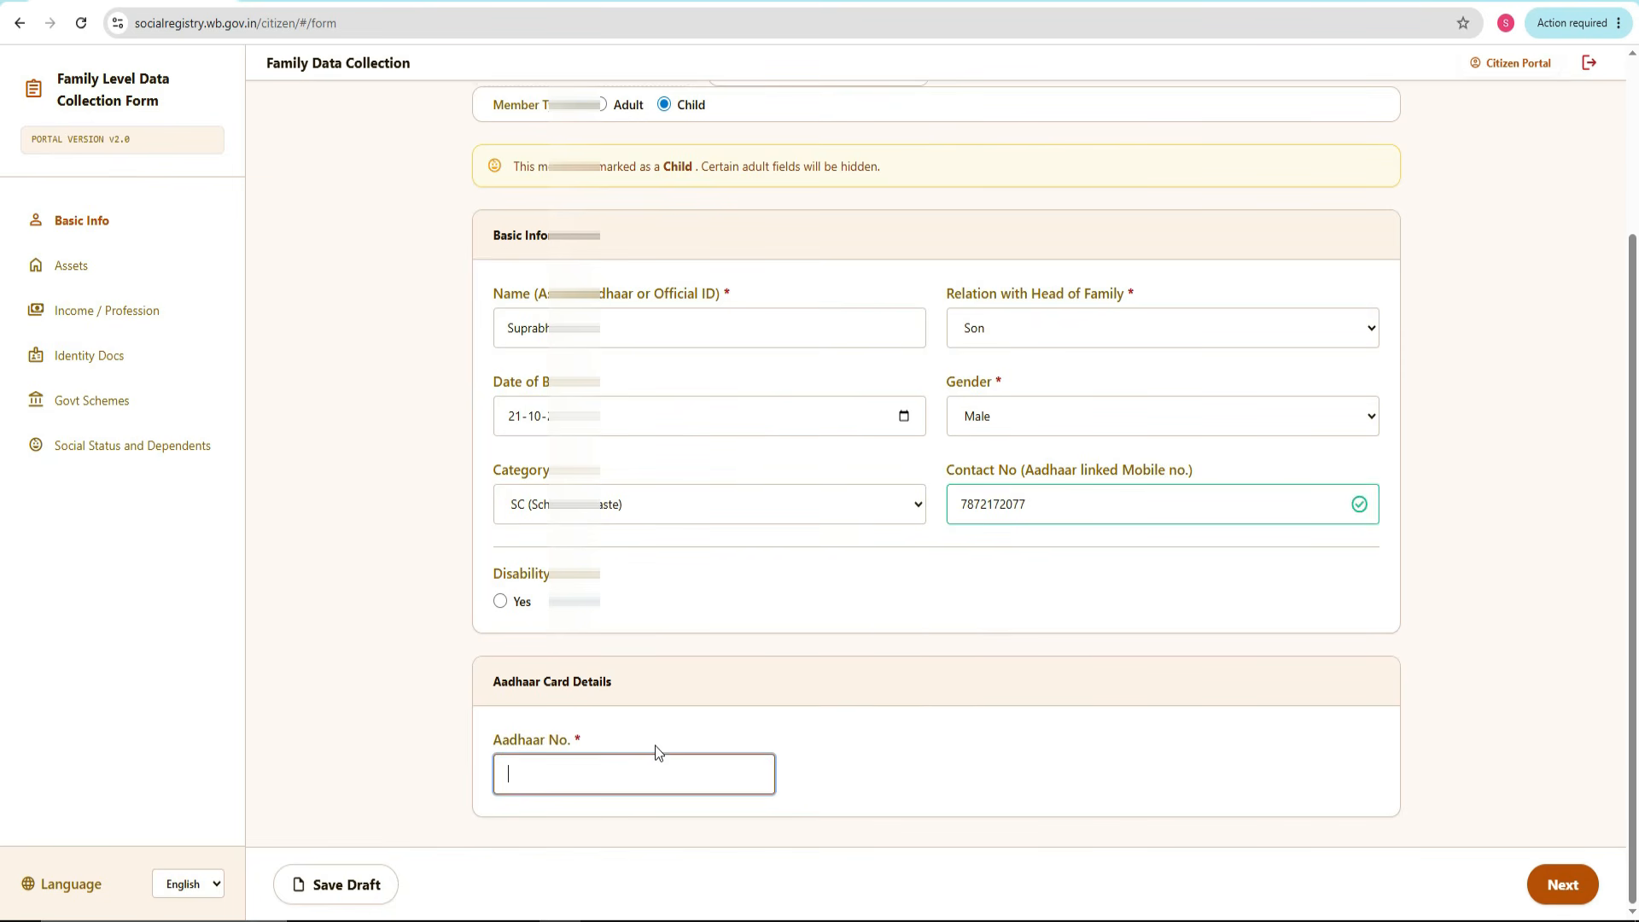
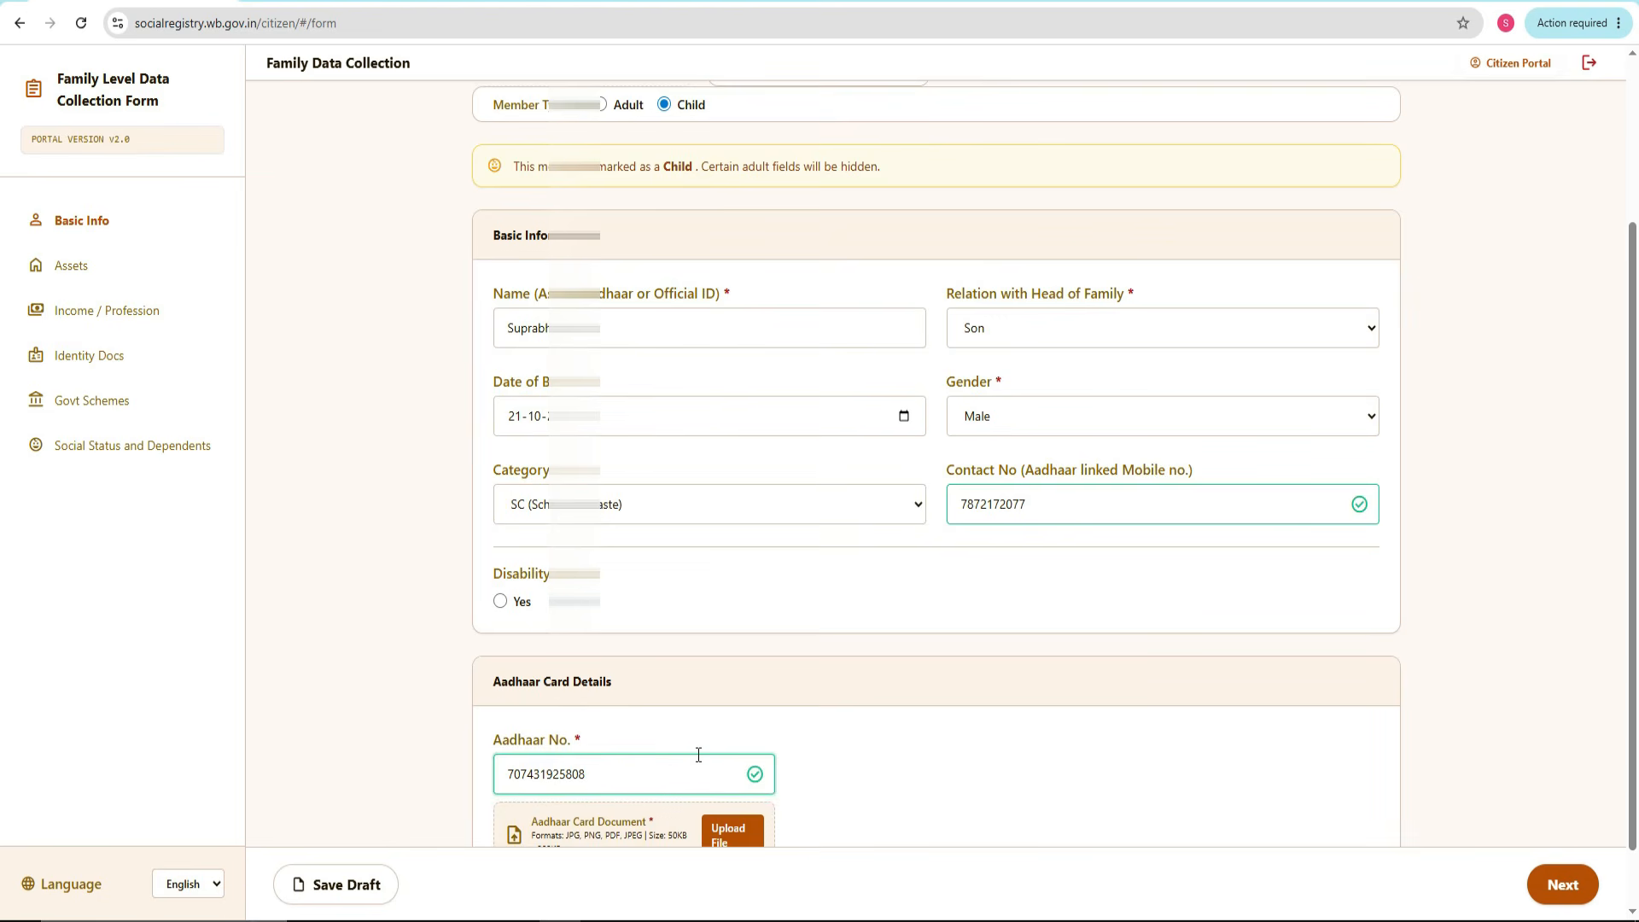
scroll(695, 751, down, 1)
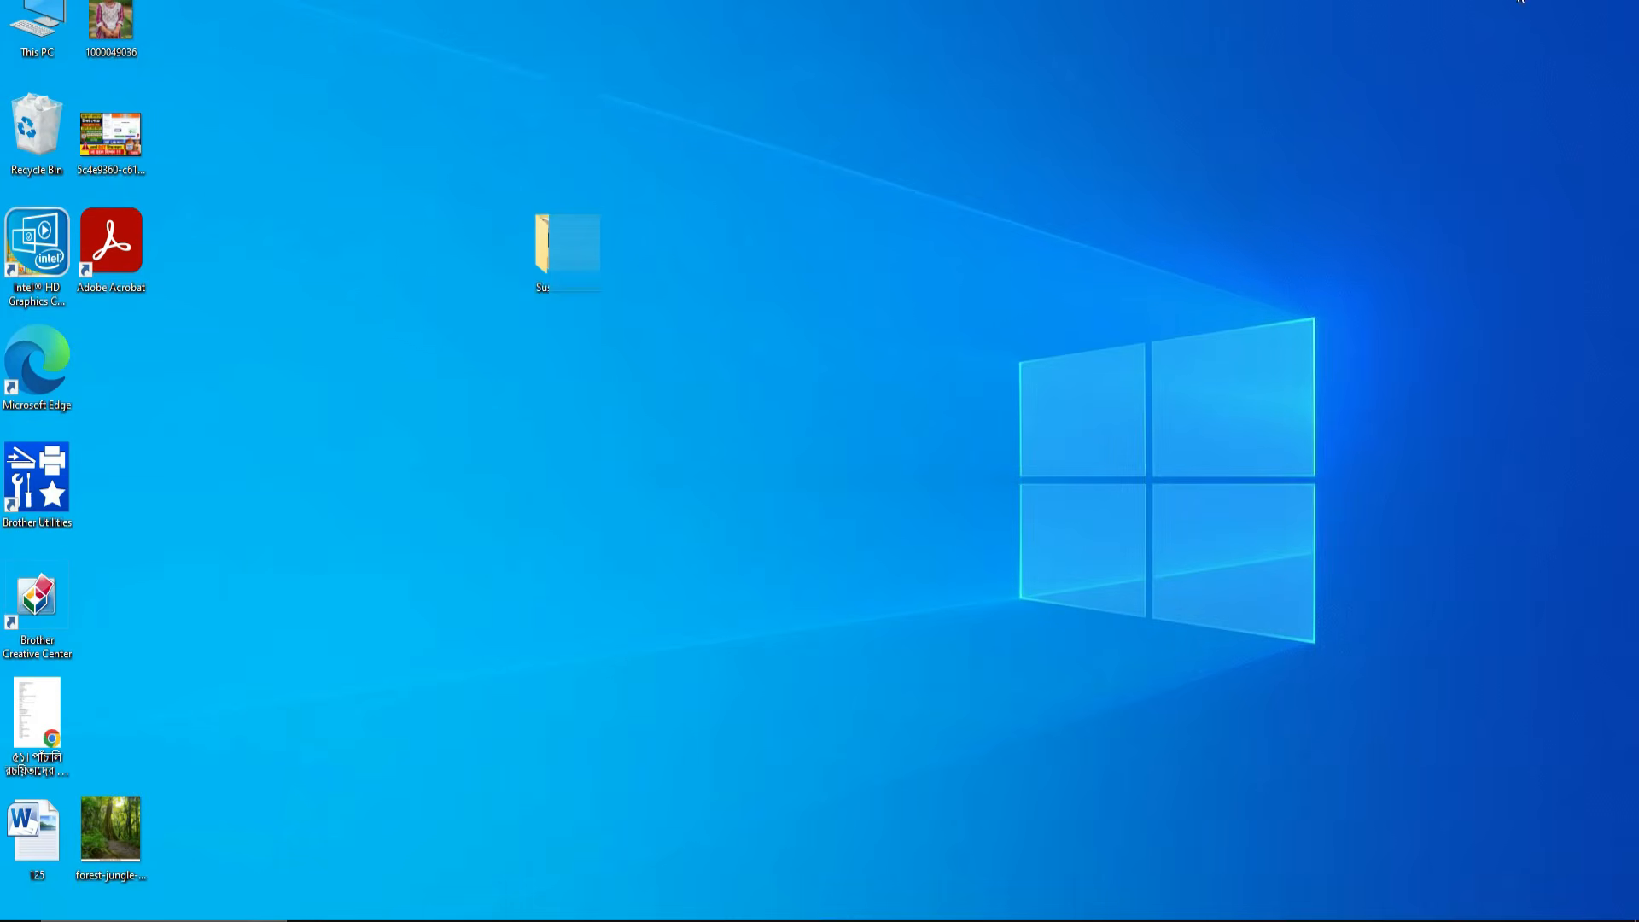
double_click(559, 249)
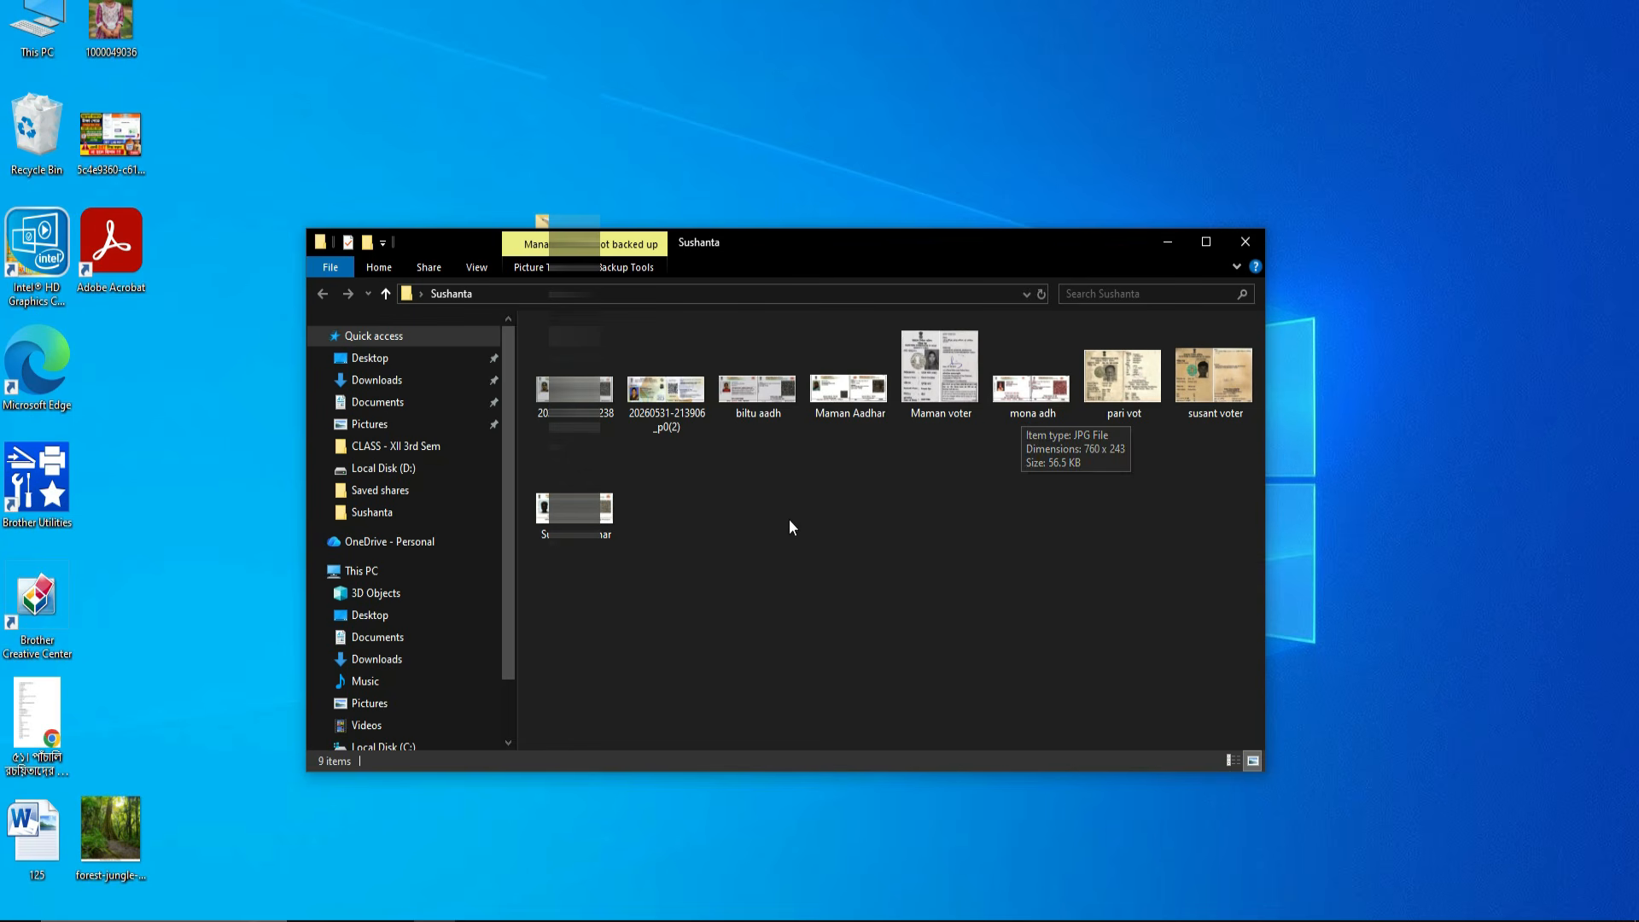
Rename the family Aadhaar image file to Member 3's name followed by 'Aadhar'
click(761, 413)
right_click(753, 402)
click(832, 884)
text(Supra)
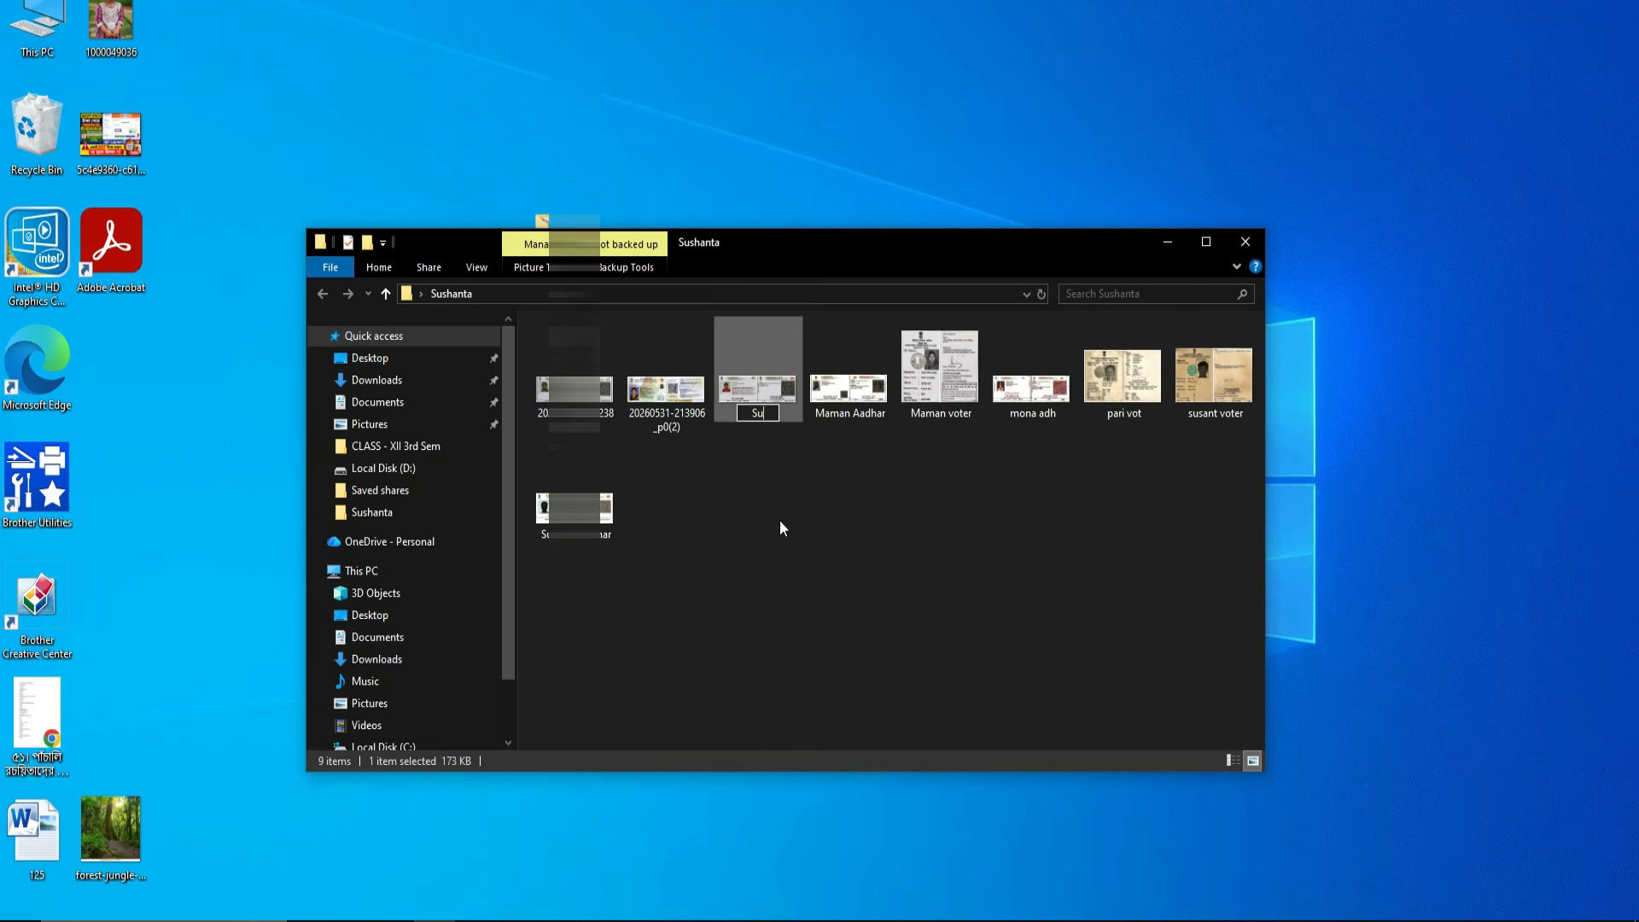
text(bhat a)
key(BackSpace)
text(Aadhar)
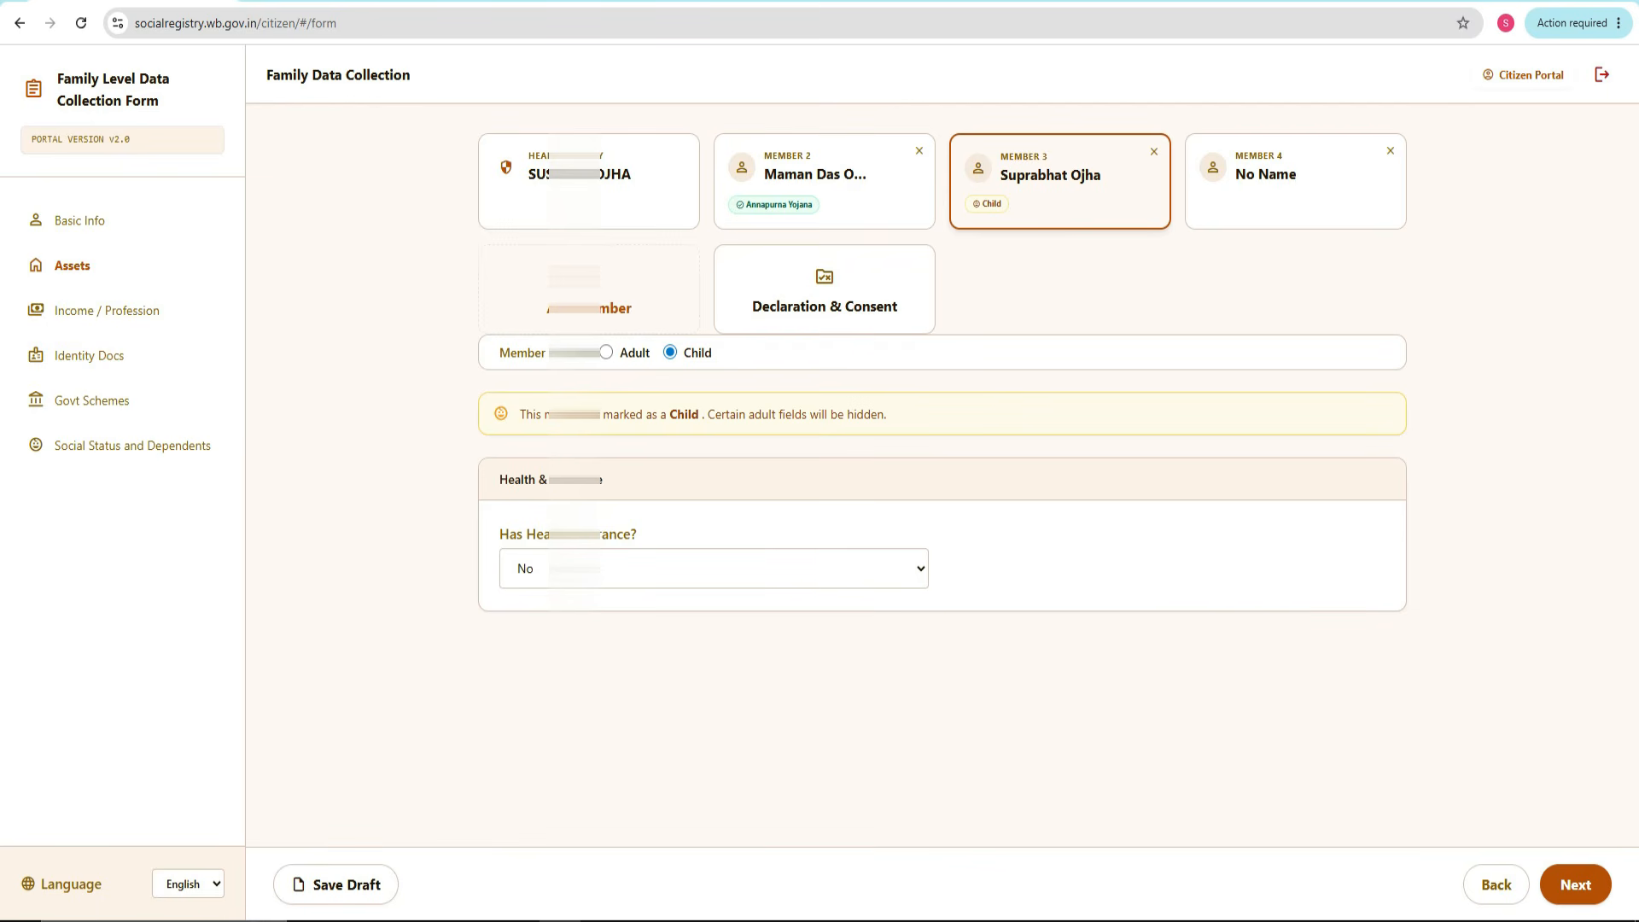
Keep Member 3's health insurance as No, save the draft and move to Income / Profession
click(649, 567)
click(618, 594)
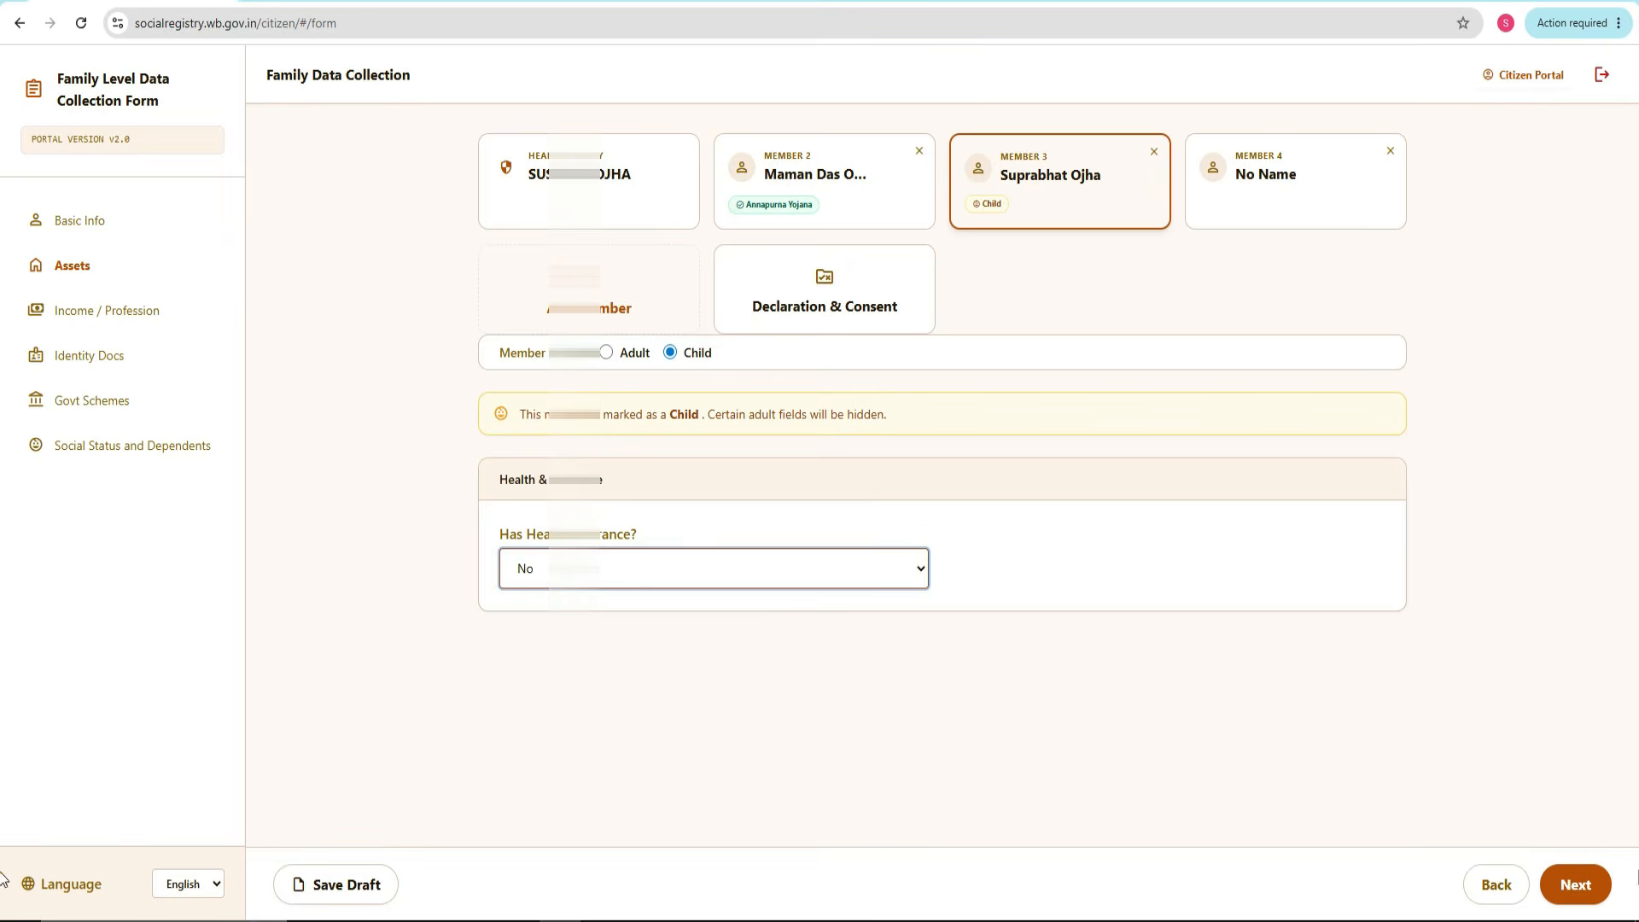
click(333, 884)
click(1581, 884)
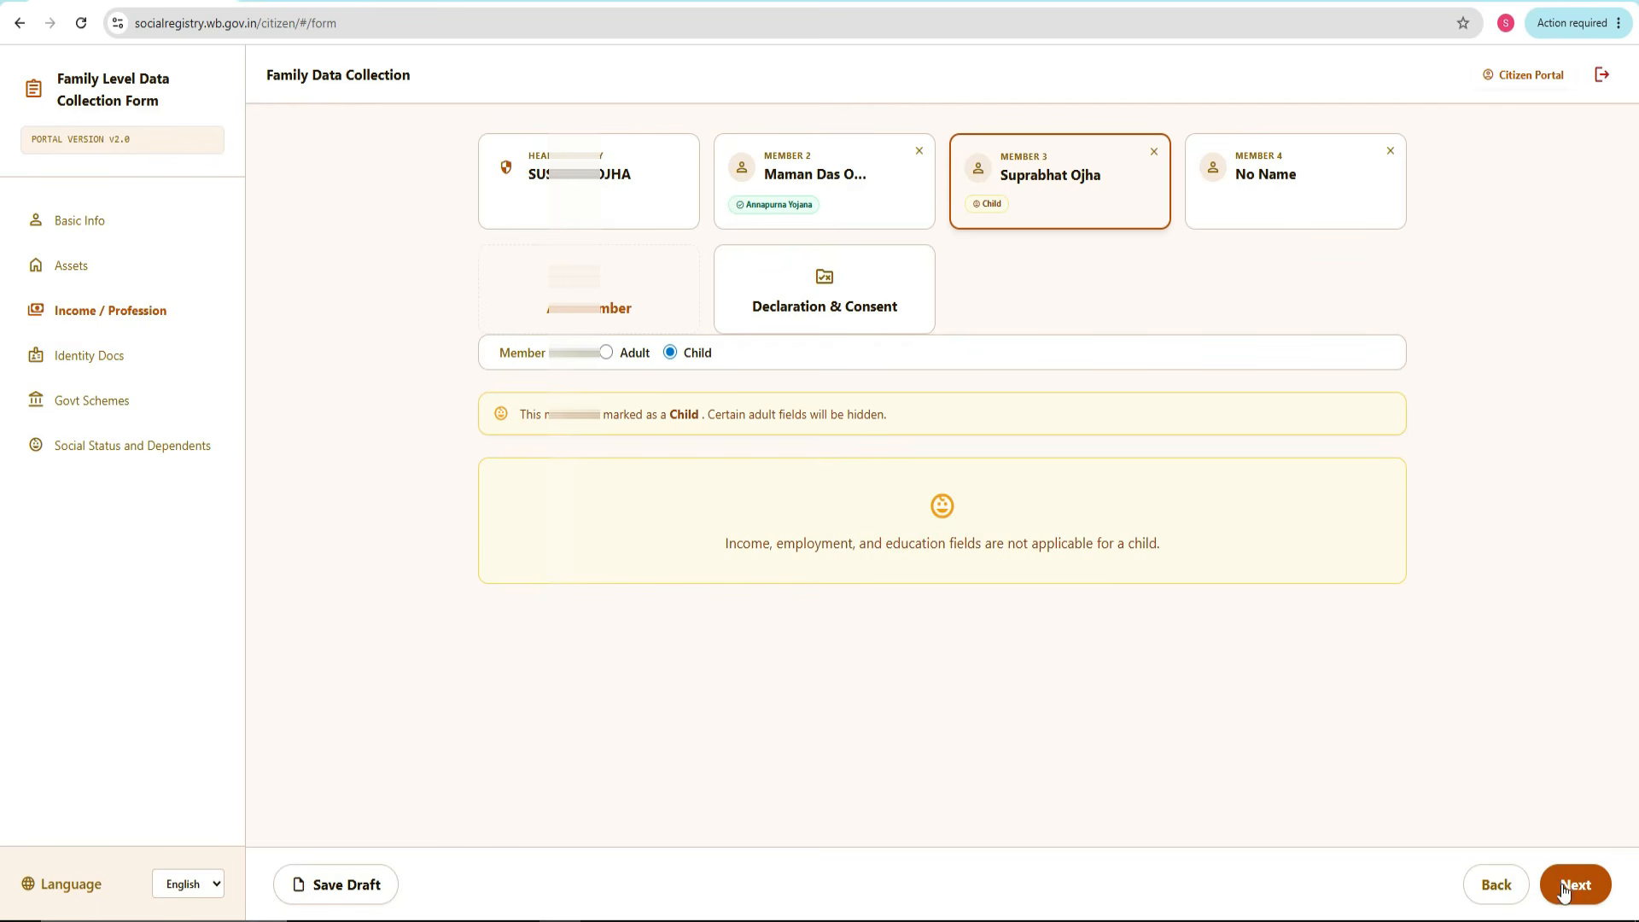
Save through Identity Docs and Govt Schemes, keeping DBT benefit No, reaching Social Status and Dependents
click(338, 884)
click(1578, 884)
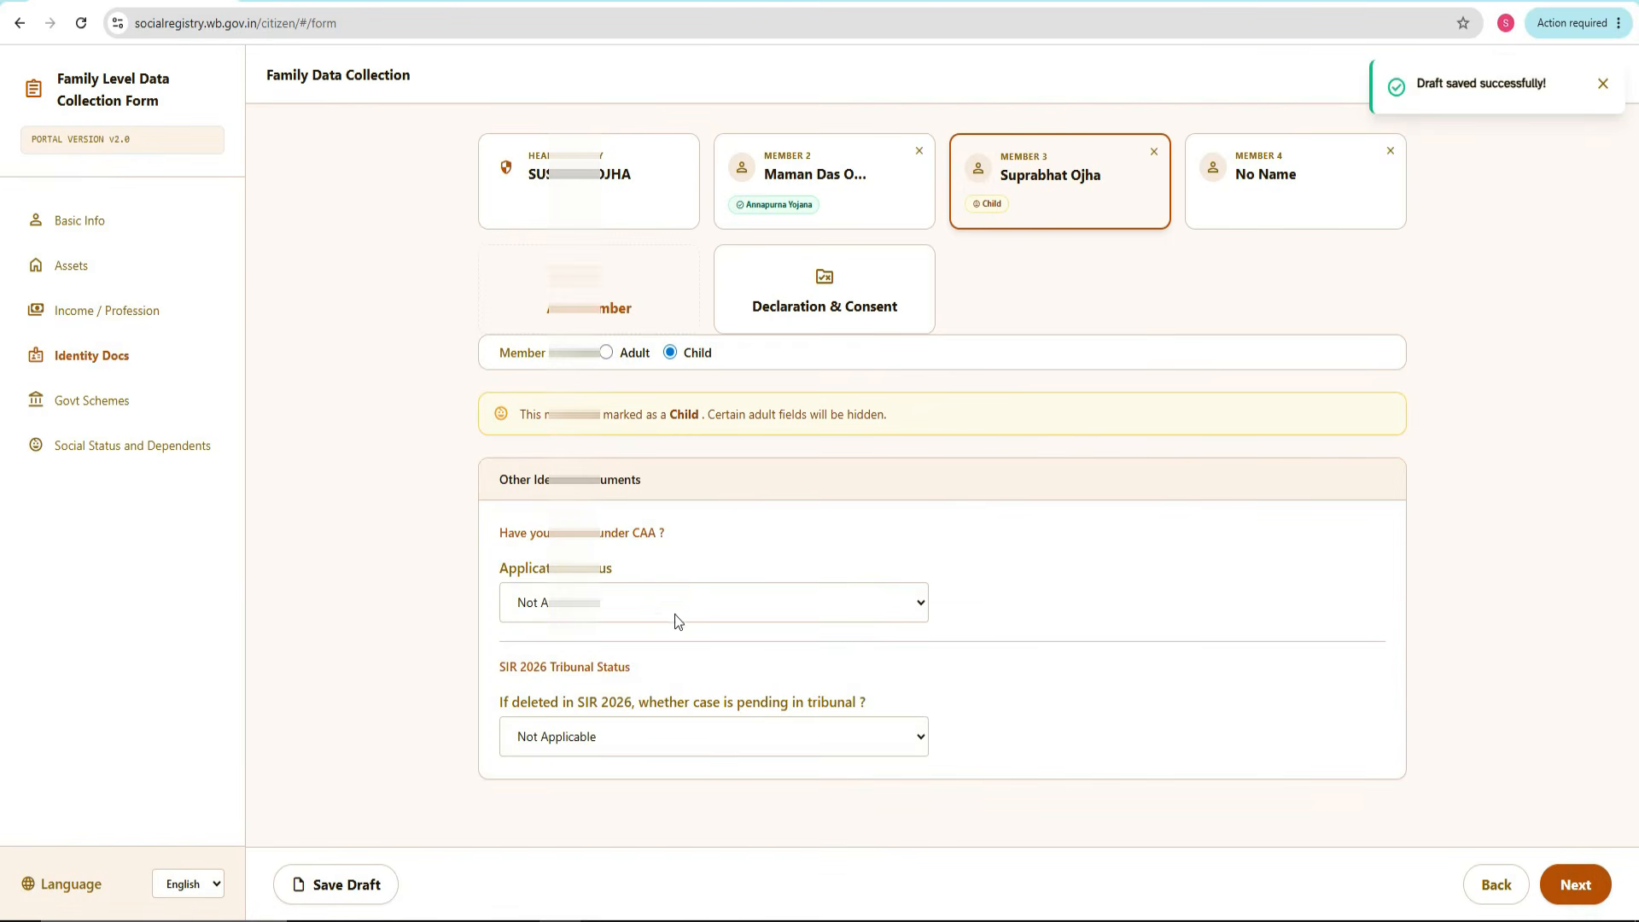
click(337, 884)
click(1576, 883)
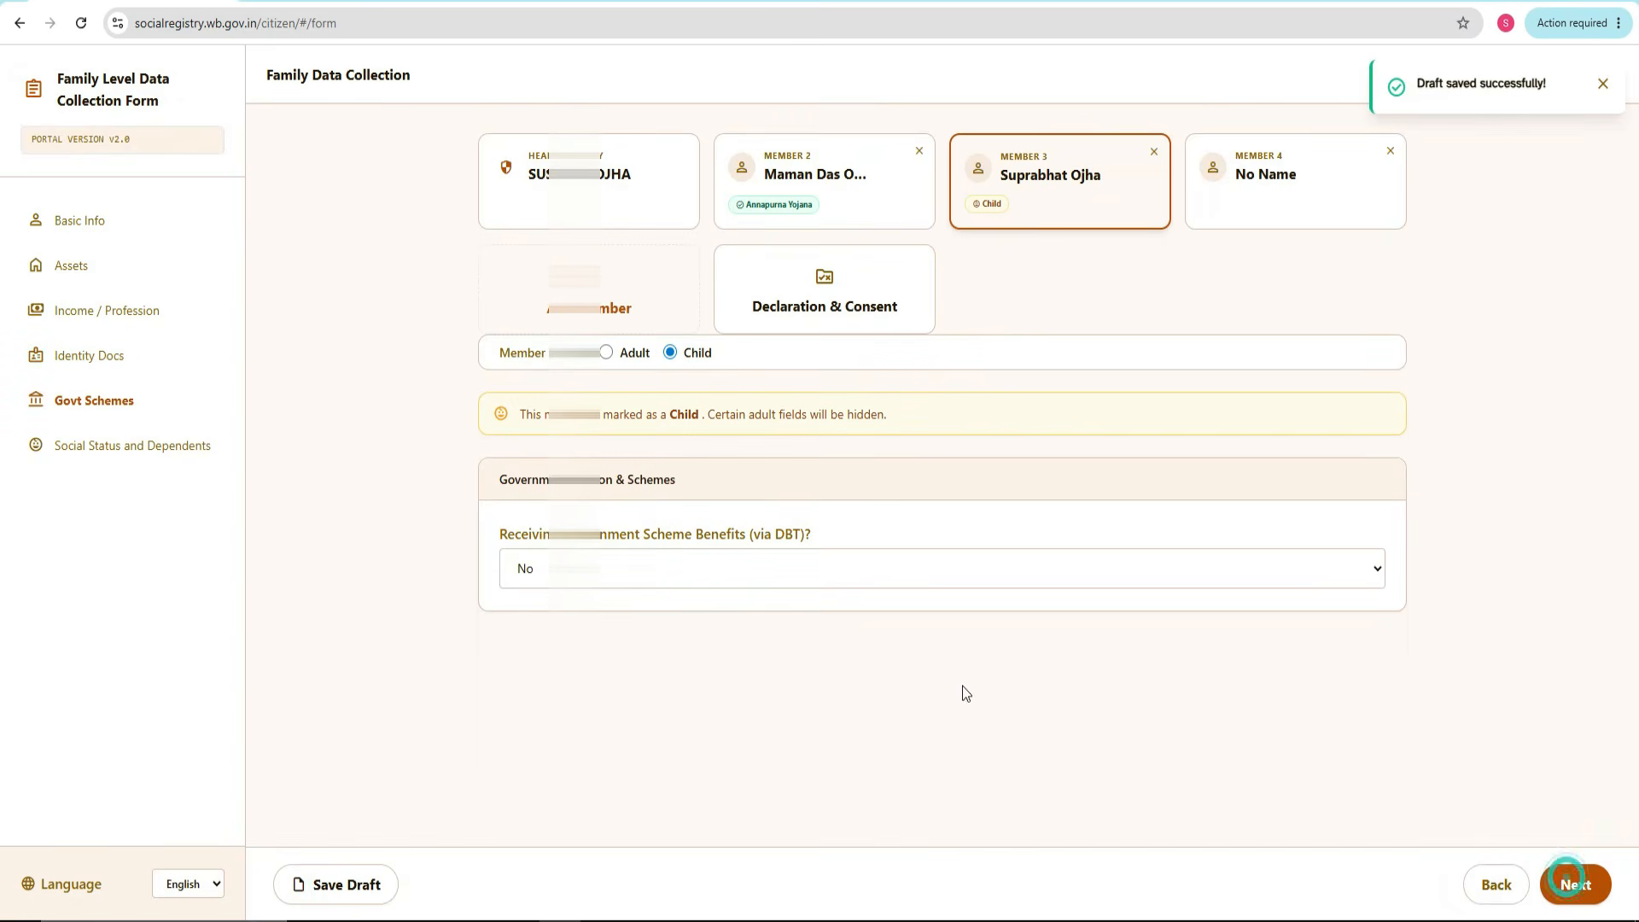
click(669, 571)
click(670, 571)
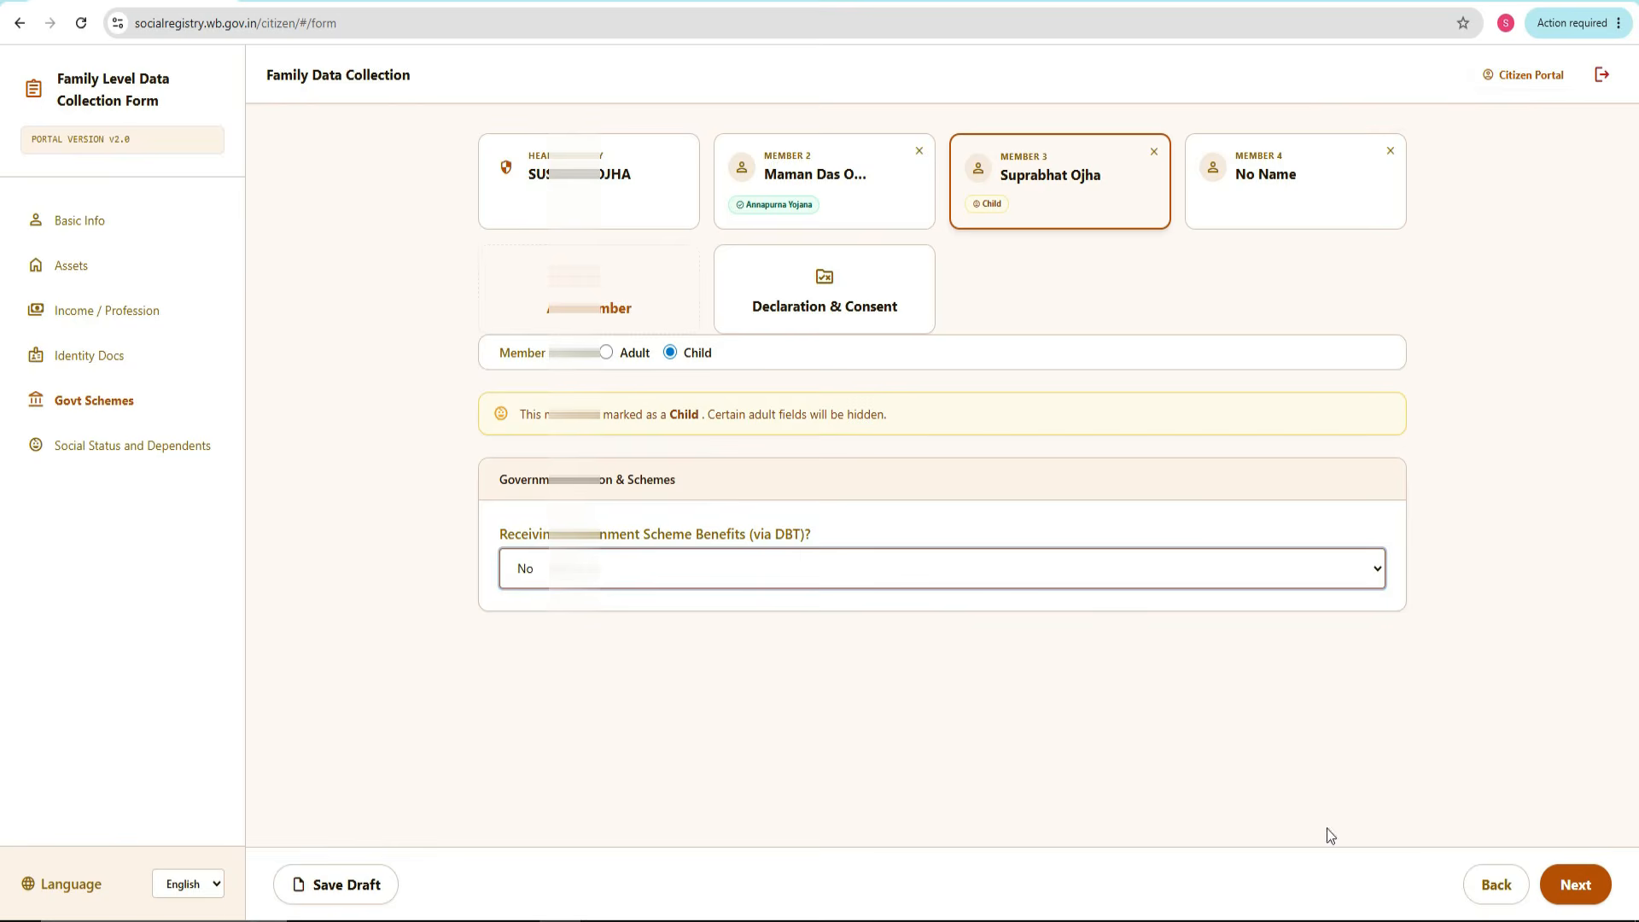
click(1578, 884)
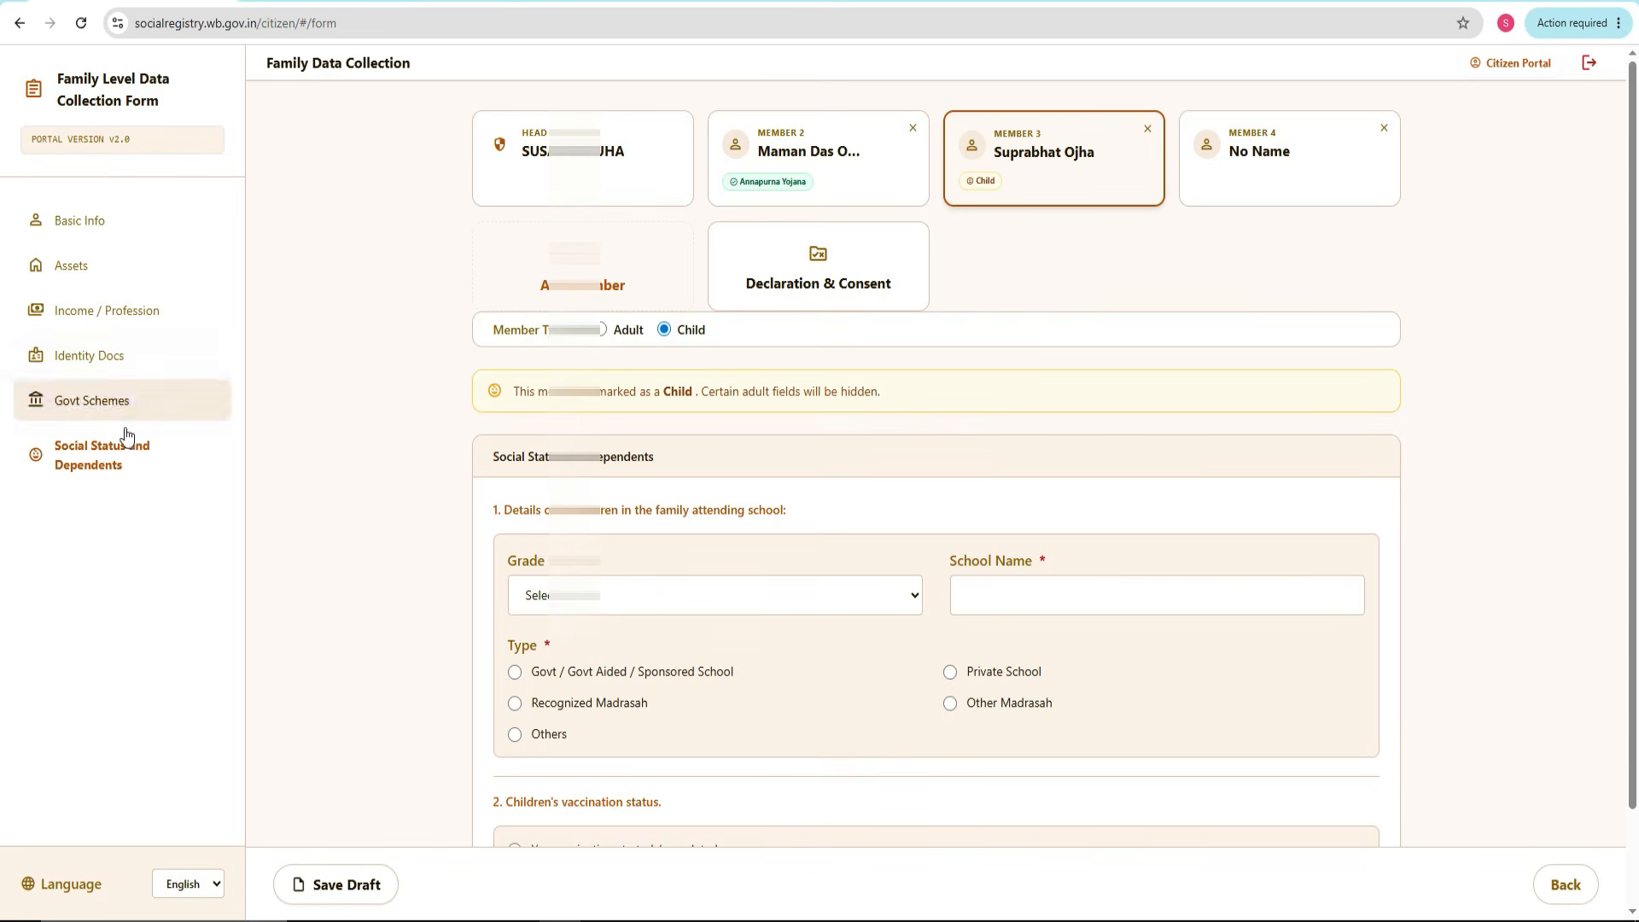
Set Member 3's grade to a class and school name to MAHAMMADPUR SIBNARAYAN SIKSHAYATAN (H.S)
click(602, 611)
click(848, 622)
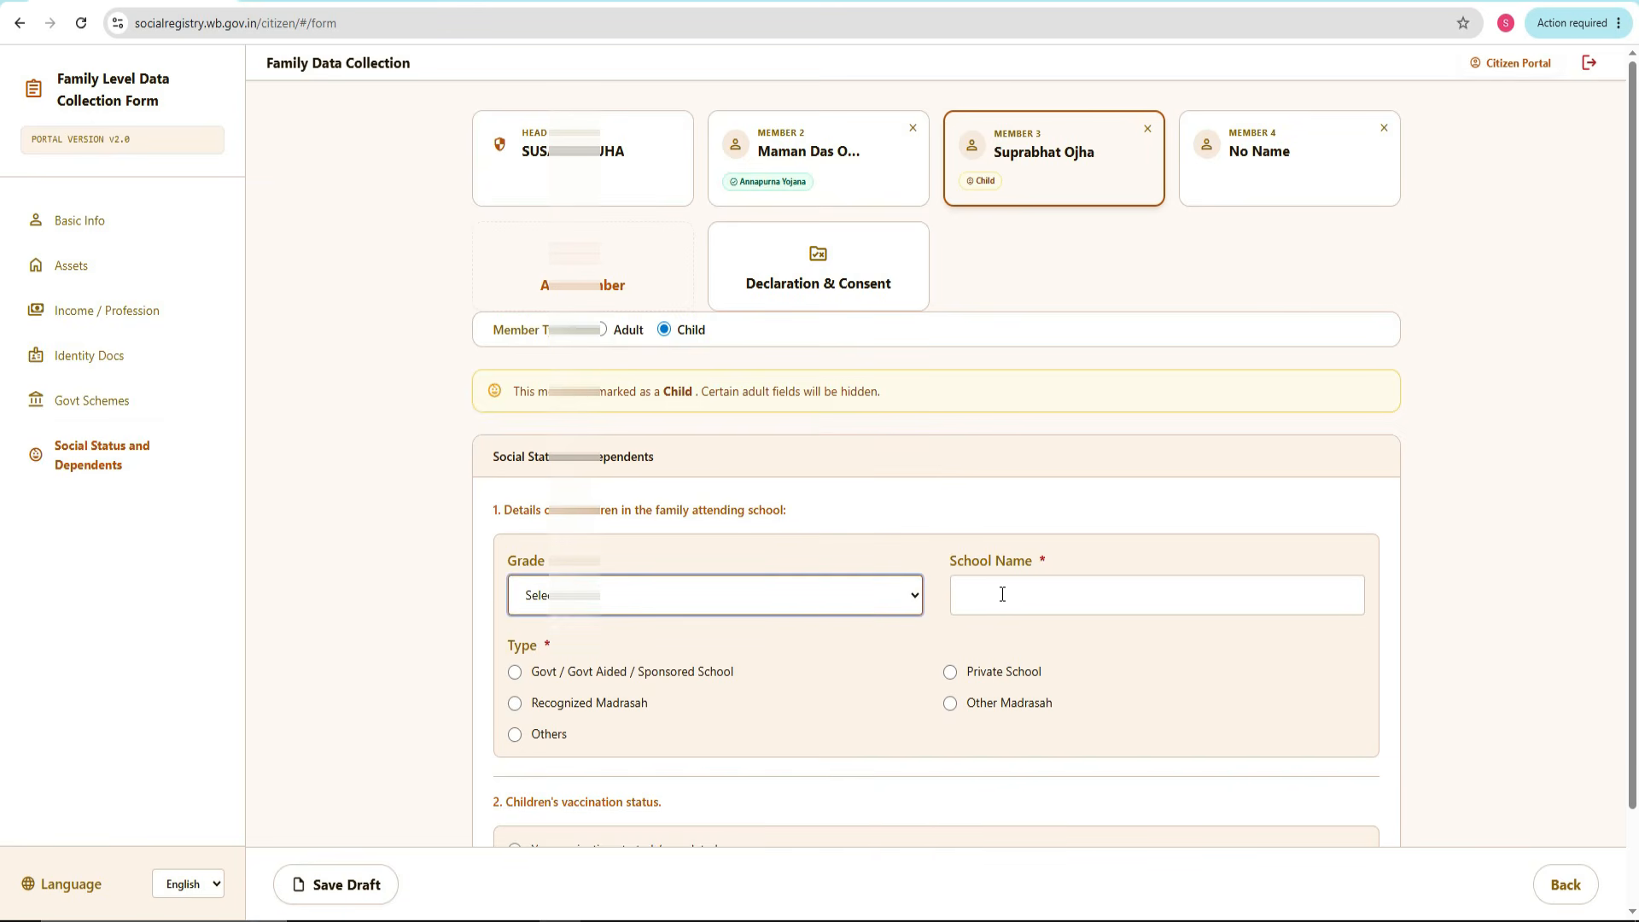
click(749, 606)
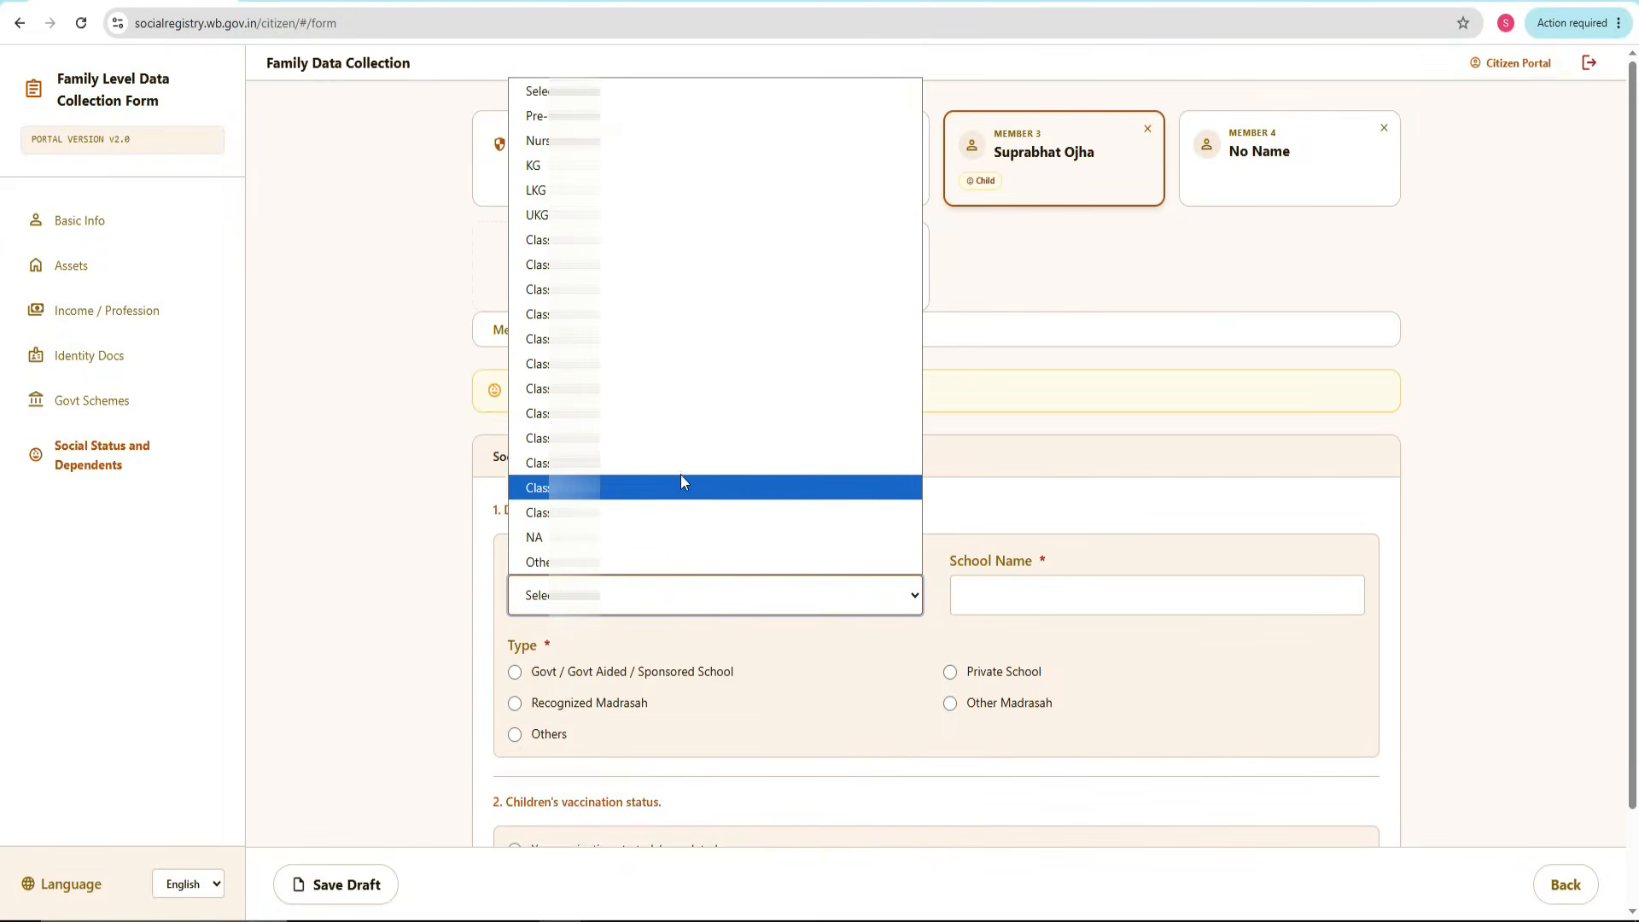
click(653, 387)
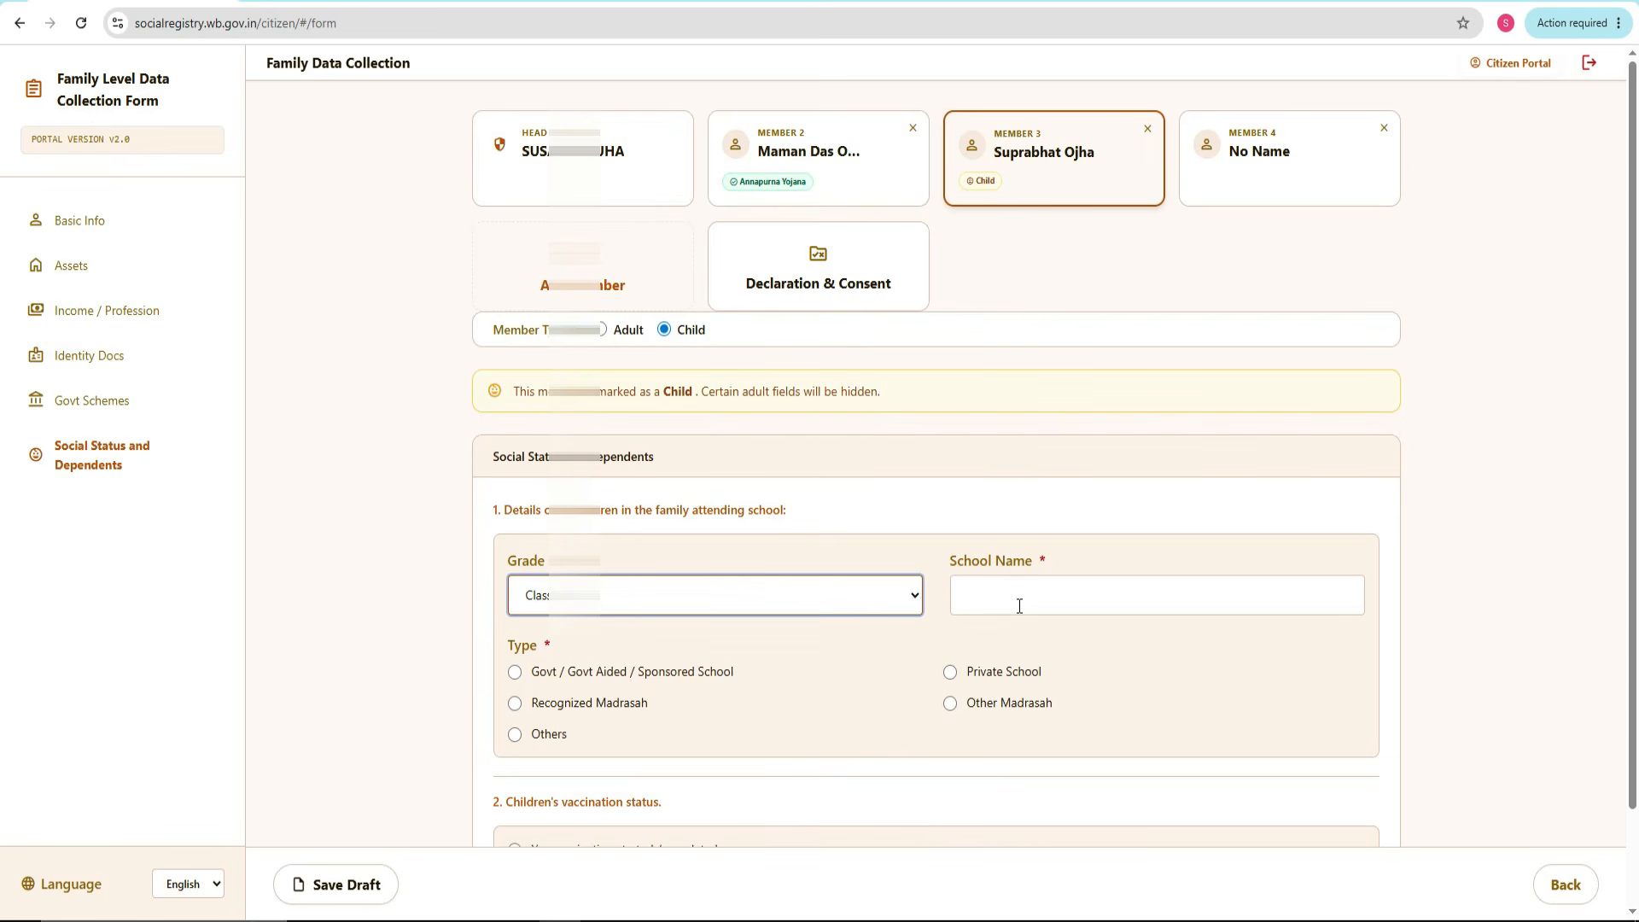
click(1059, 608)
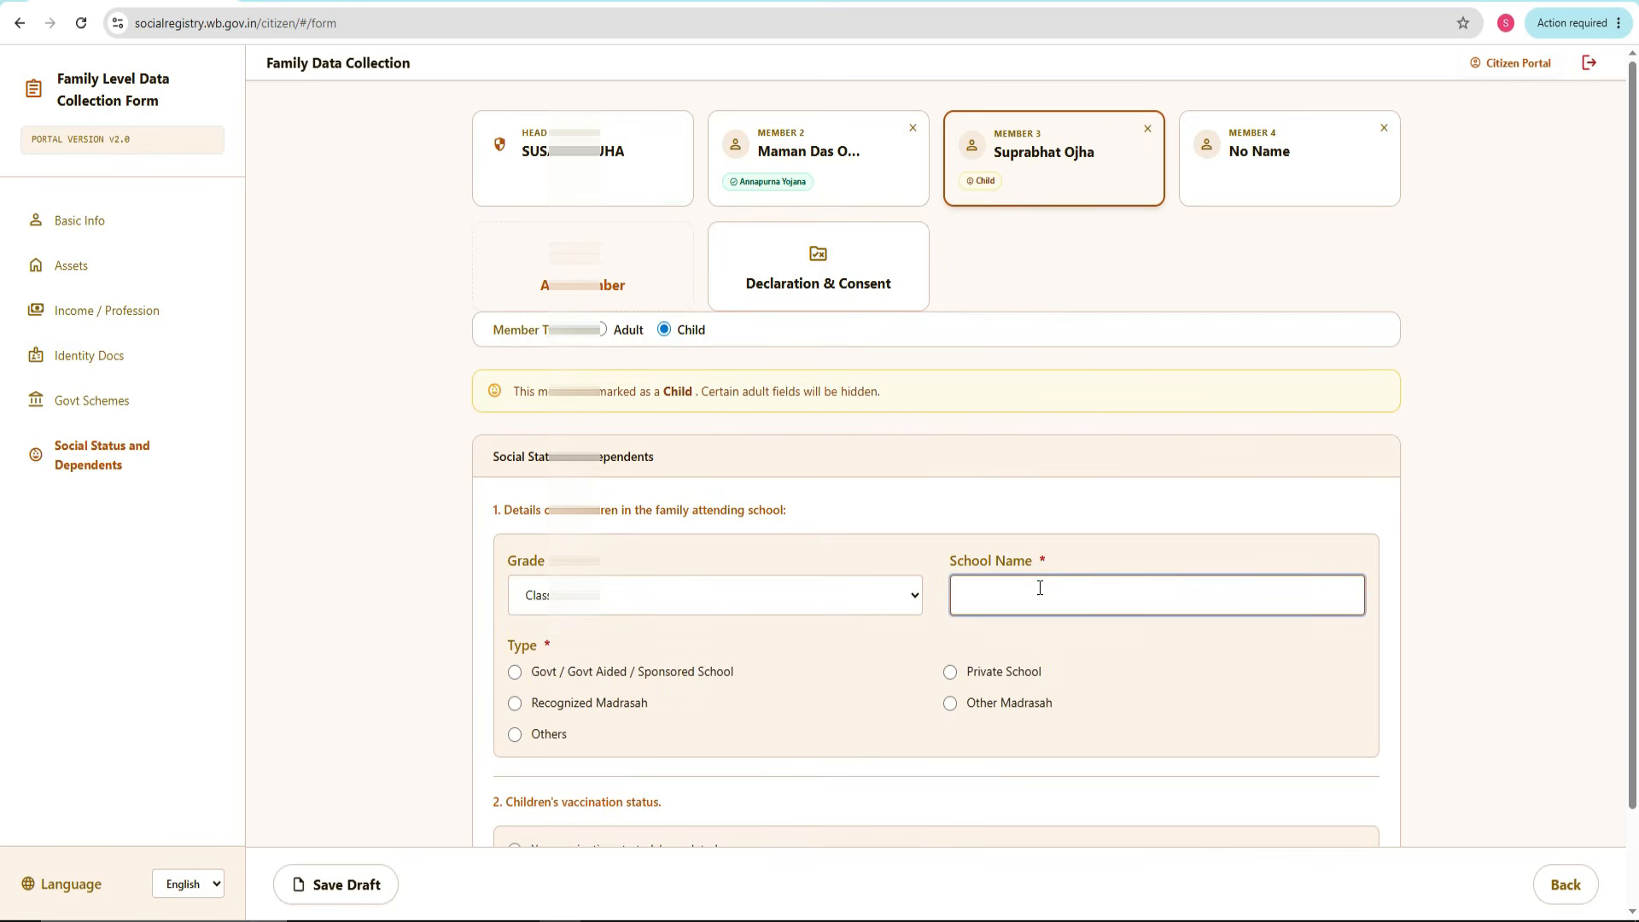
text(MAHAMMADPUR SIBNARAYAN SIK)
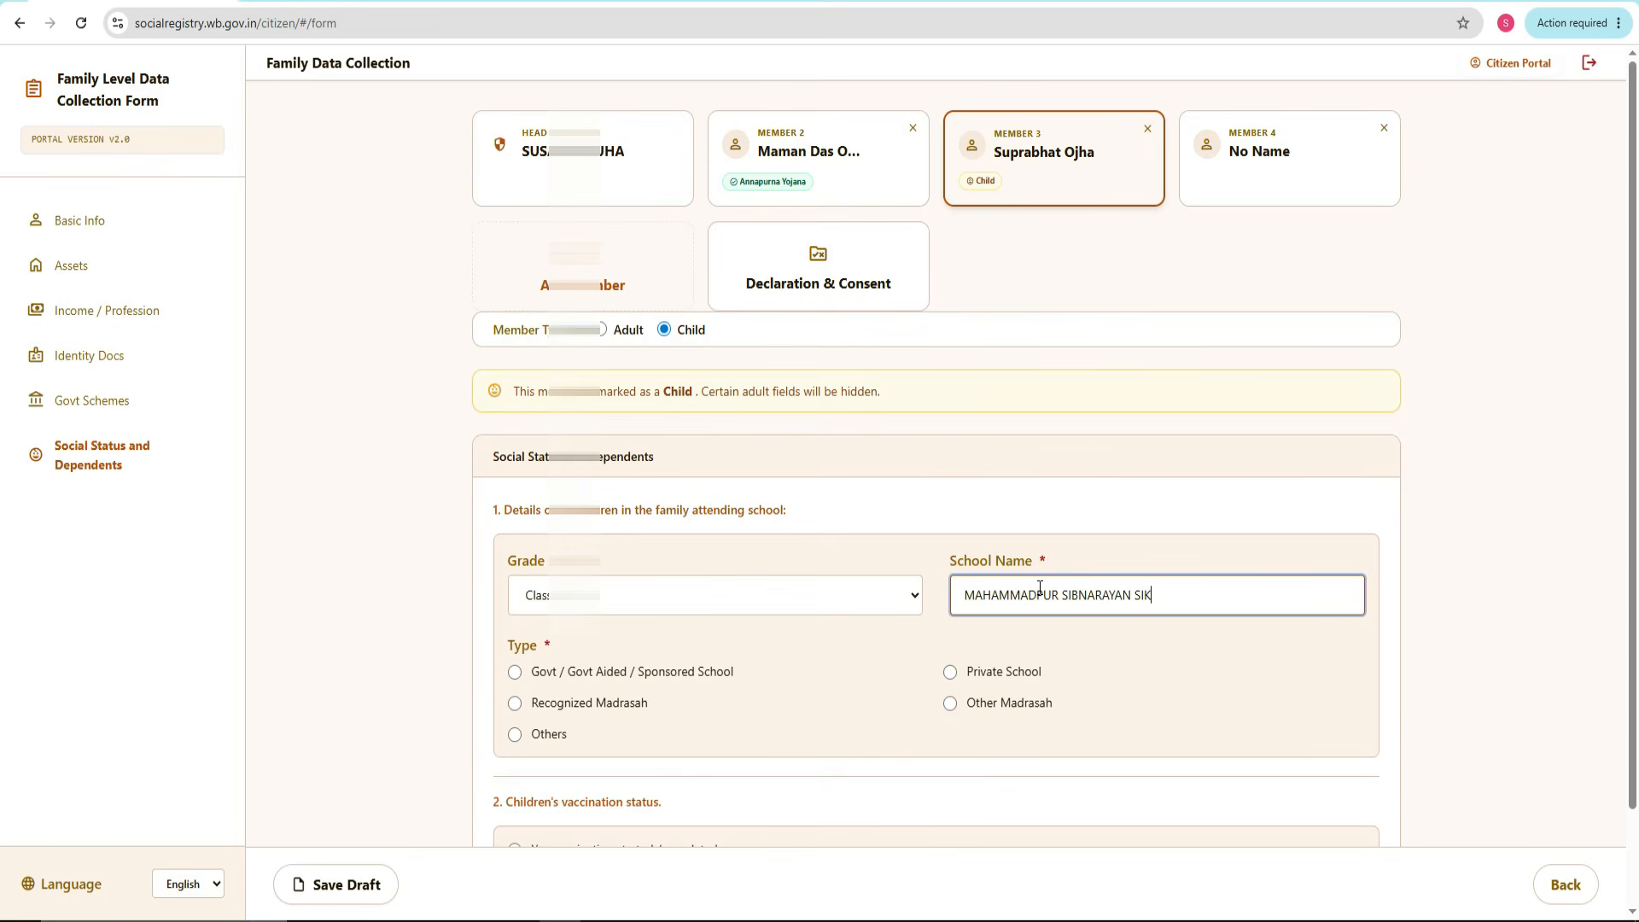
text(SHAYATAN (H.S))
Mark the school as Govt / Govt Aided / Sponsored, vaccination Yes, and save the draft
click(518, 675)
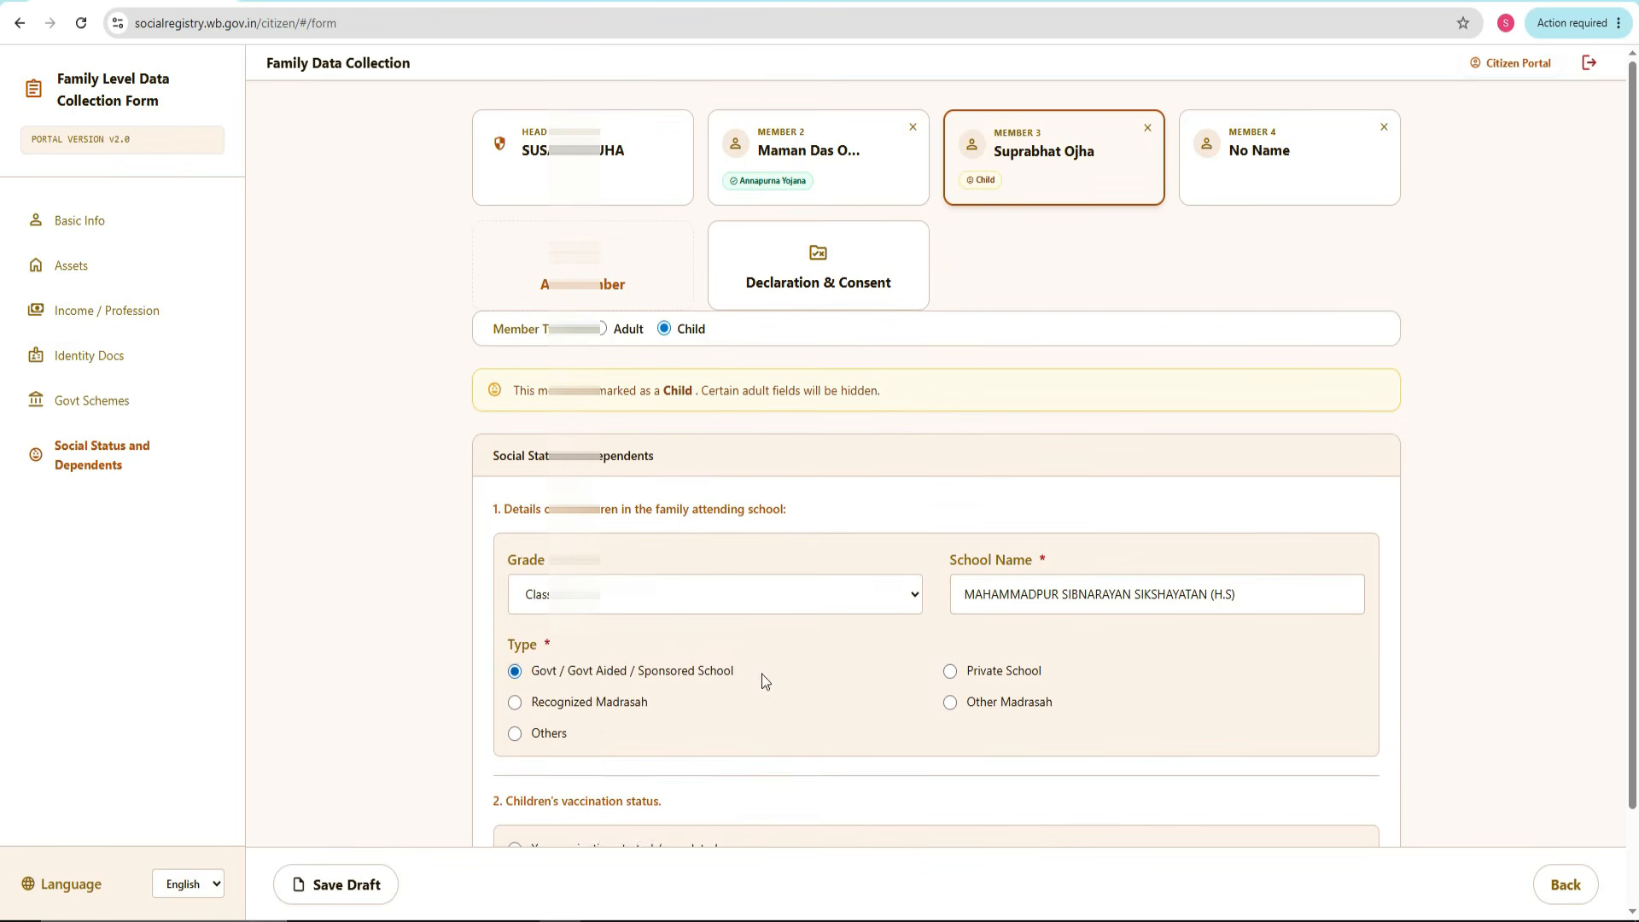
scroll(769, 671, down, 2)
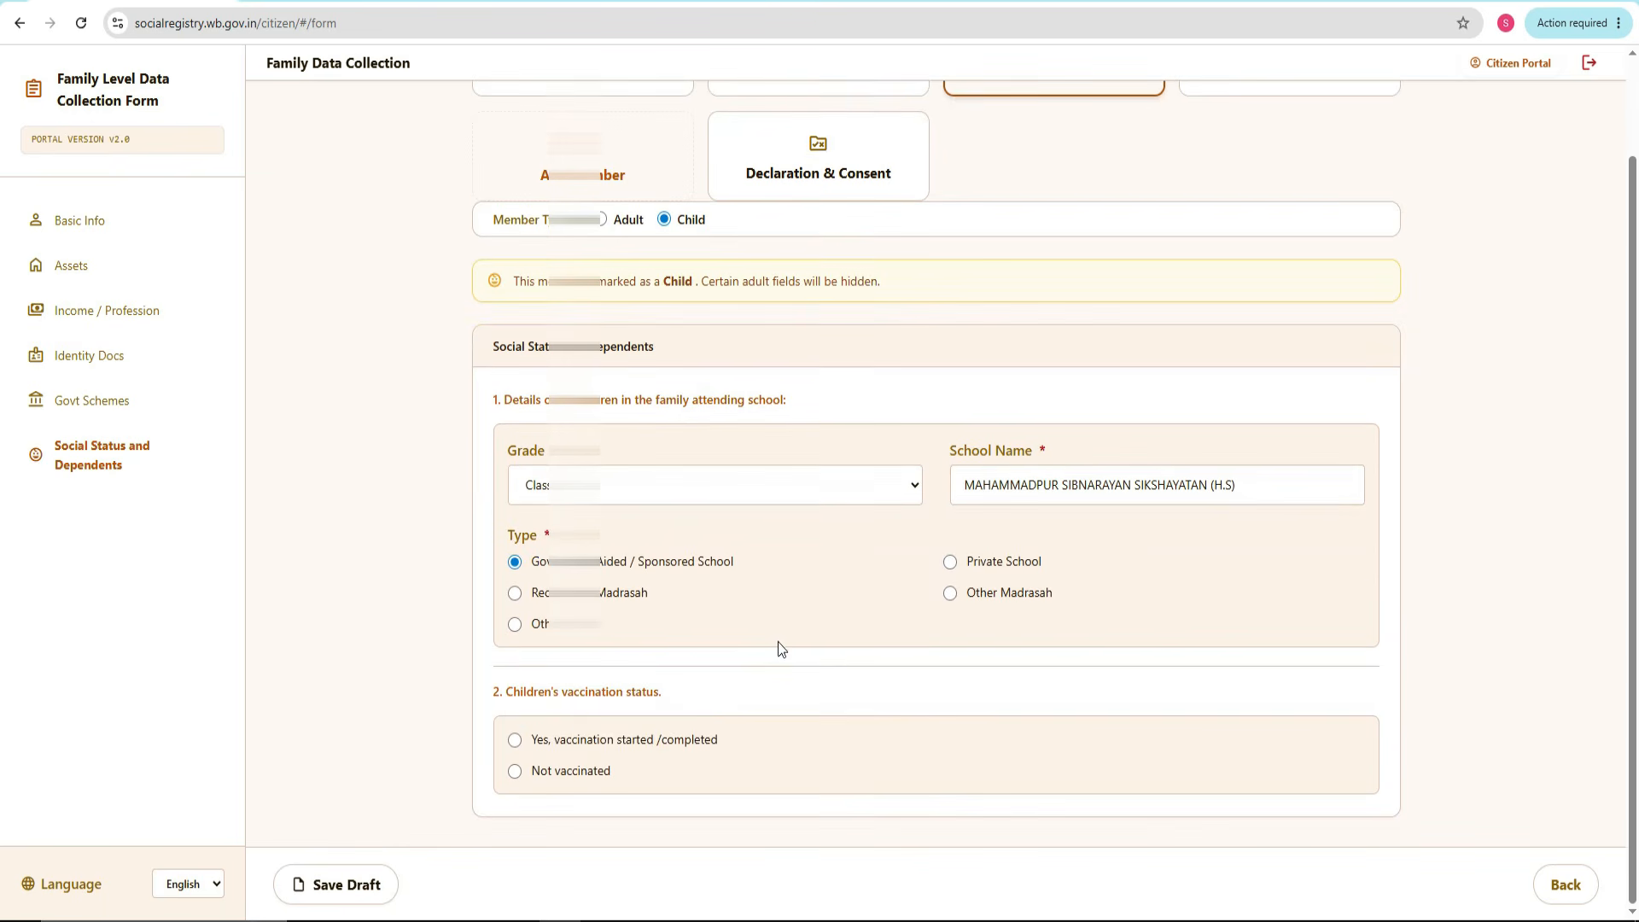
click(515, 741)
click(331, 888)
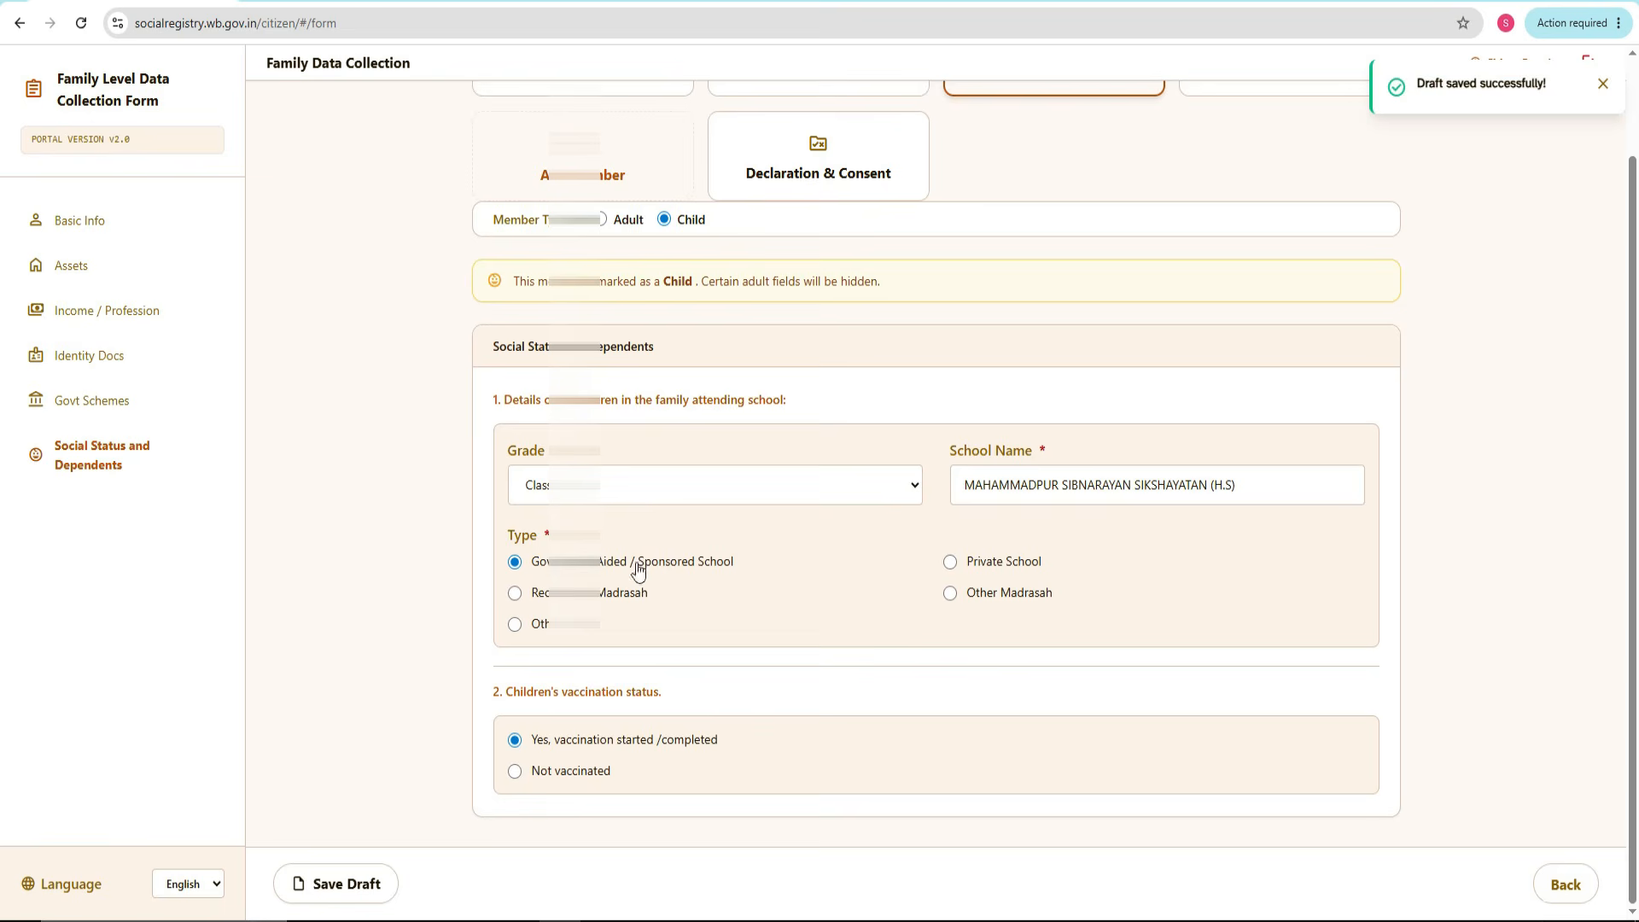
scroll(833, 457, up, 1)
scroll(678, 556, down, 1)
scroll(512, 683, up, 1)
click(329, 883)
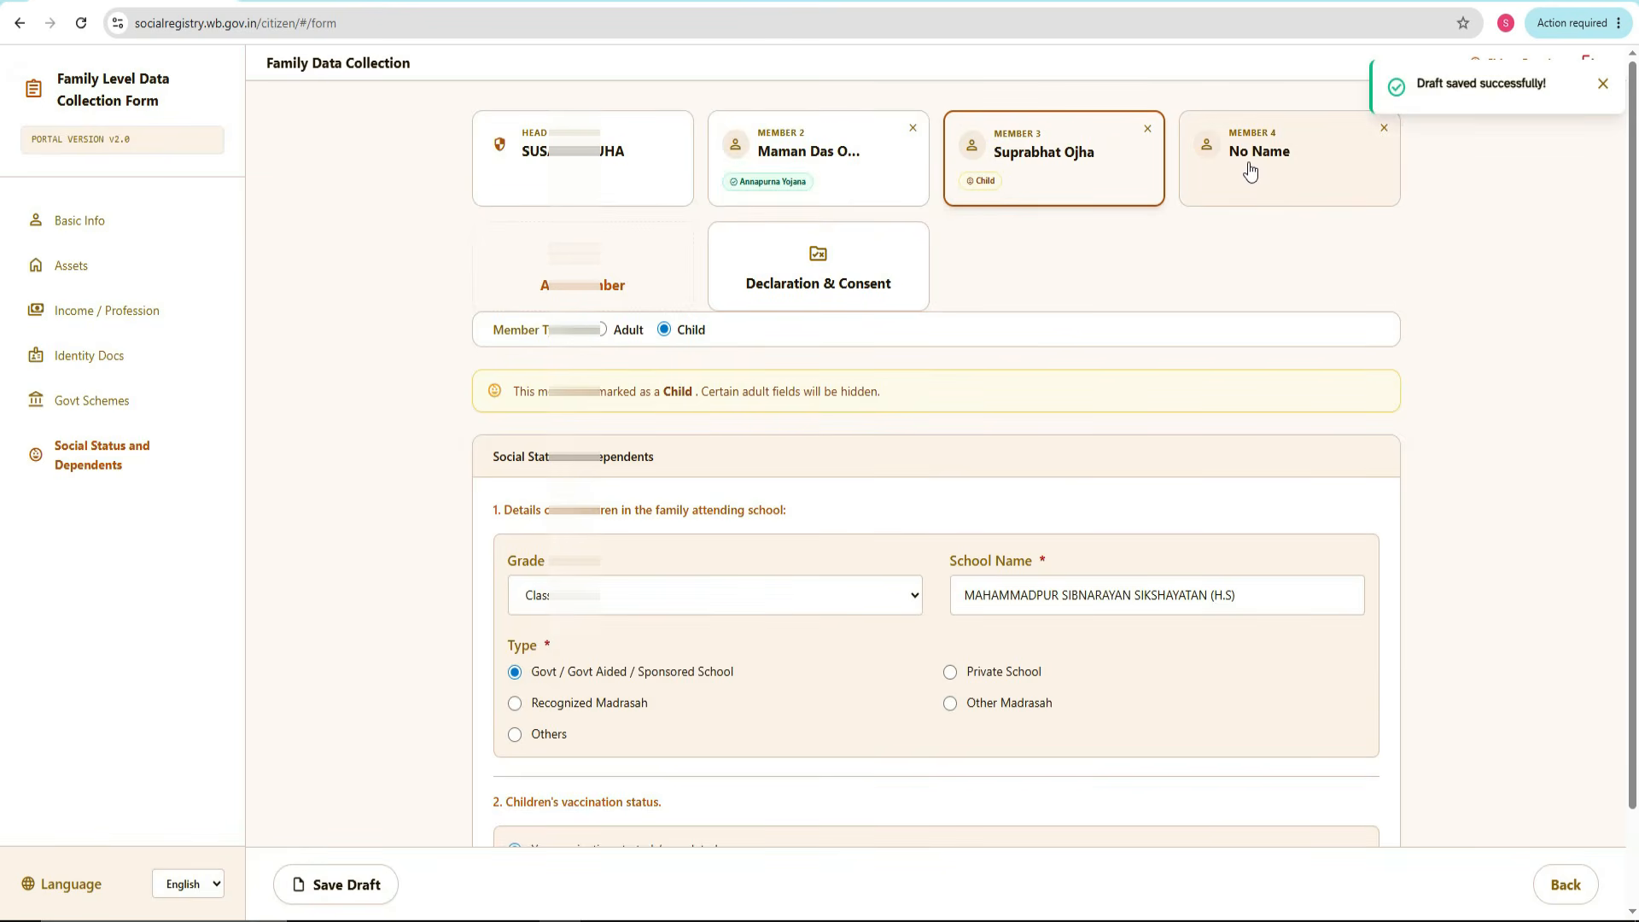
Open the empty Member 4 record and mark her as a Child
click(1251, 171)
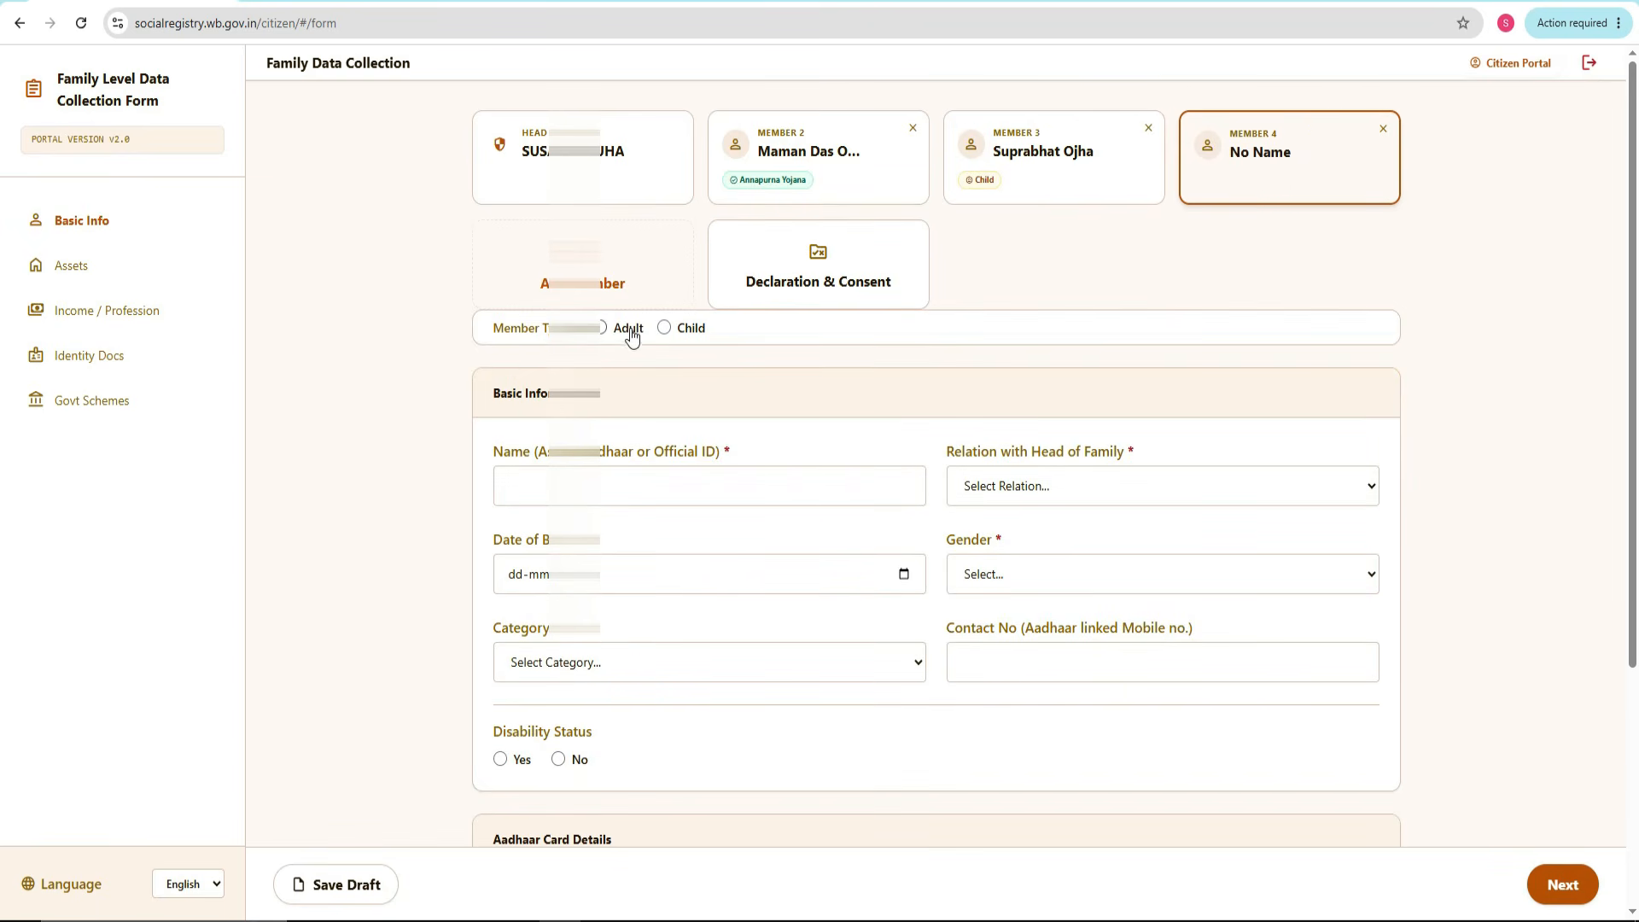
click(665, 328)
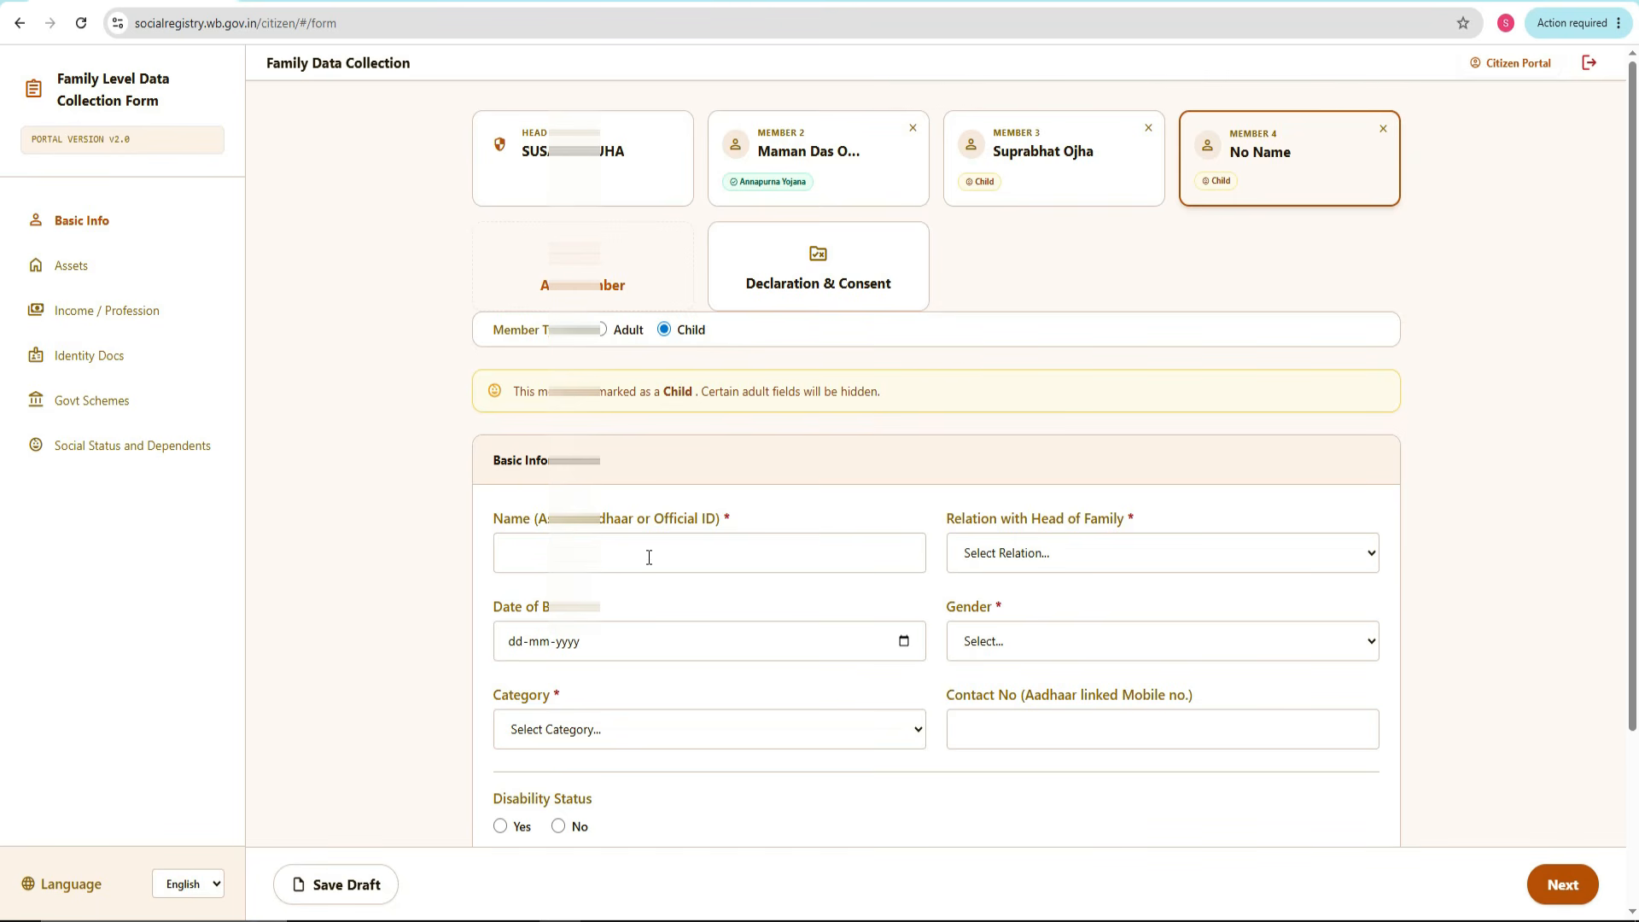
key(Tab)
Enter Member 4's name and set her relation to the head as Daughter
click(637, 553)
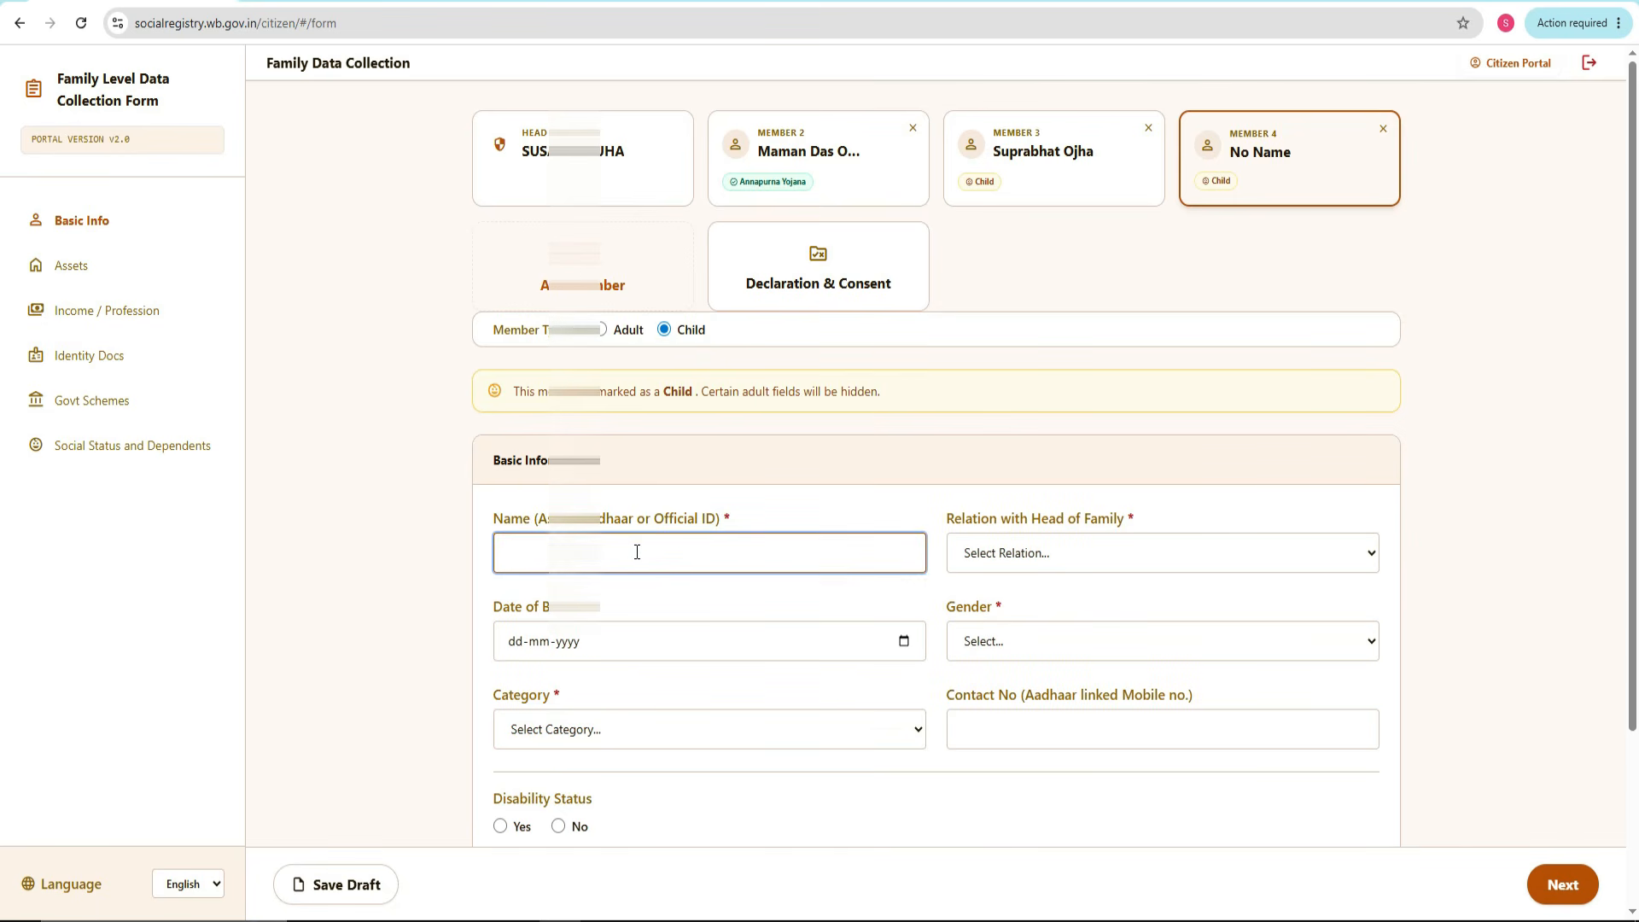
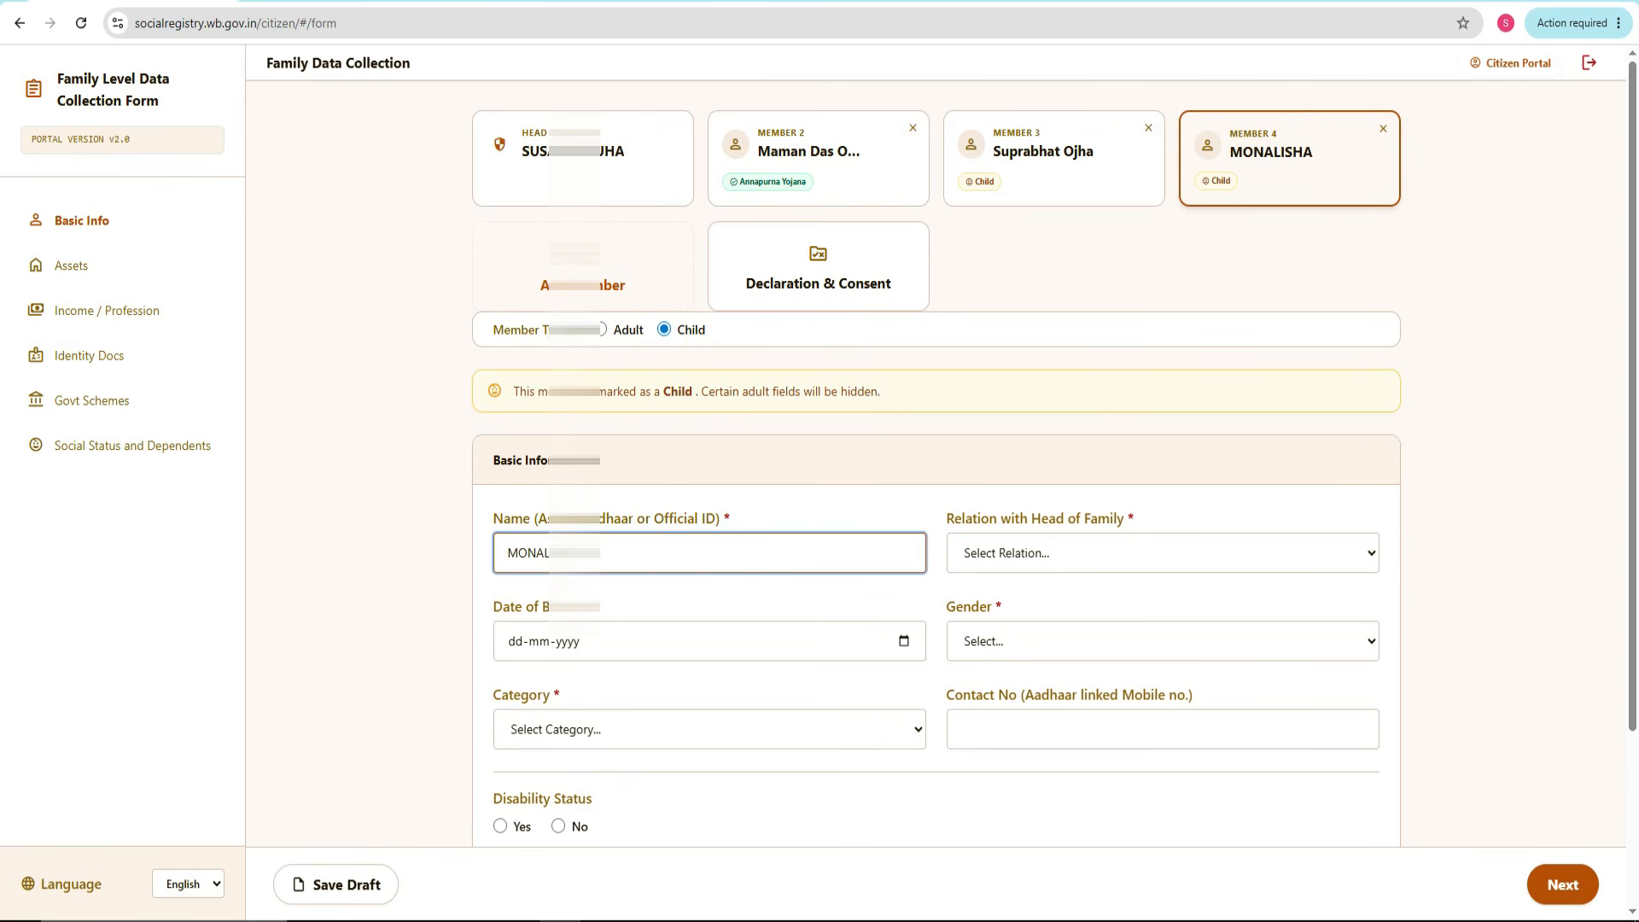
click(1052, 551)
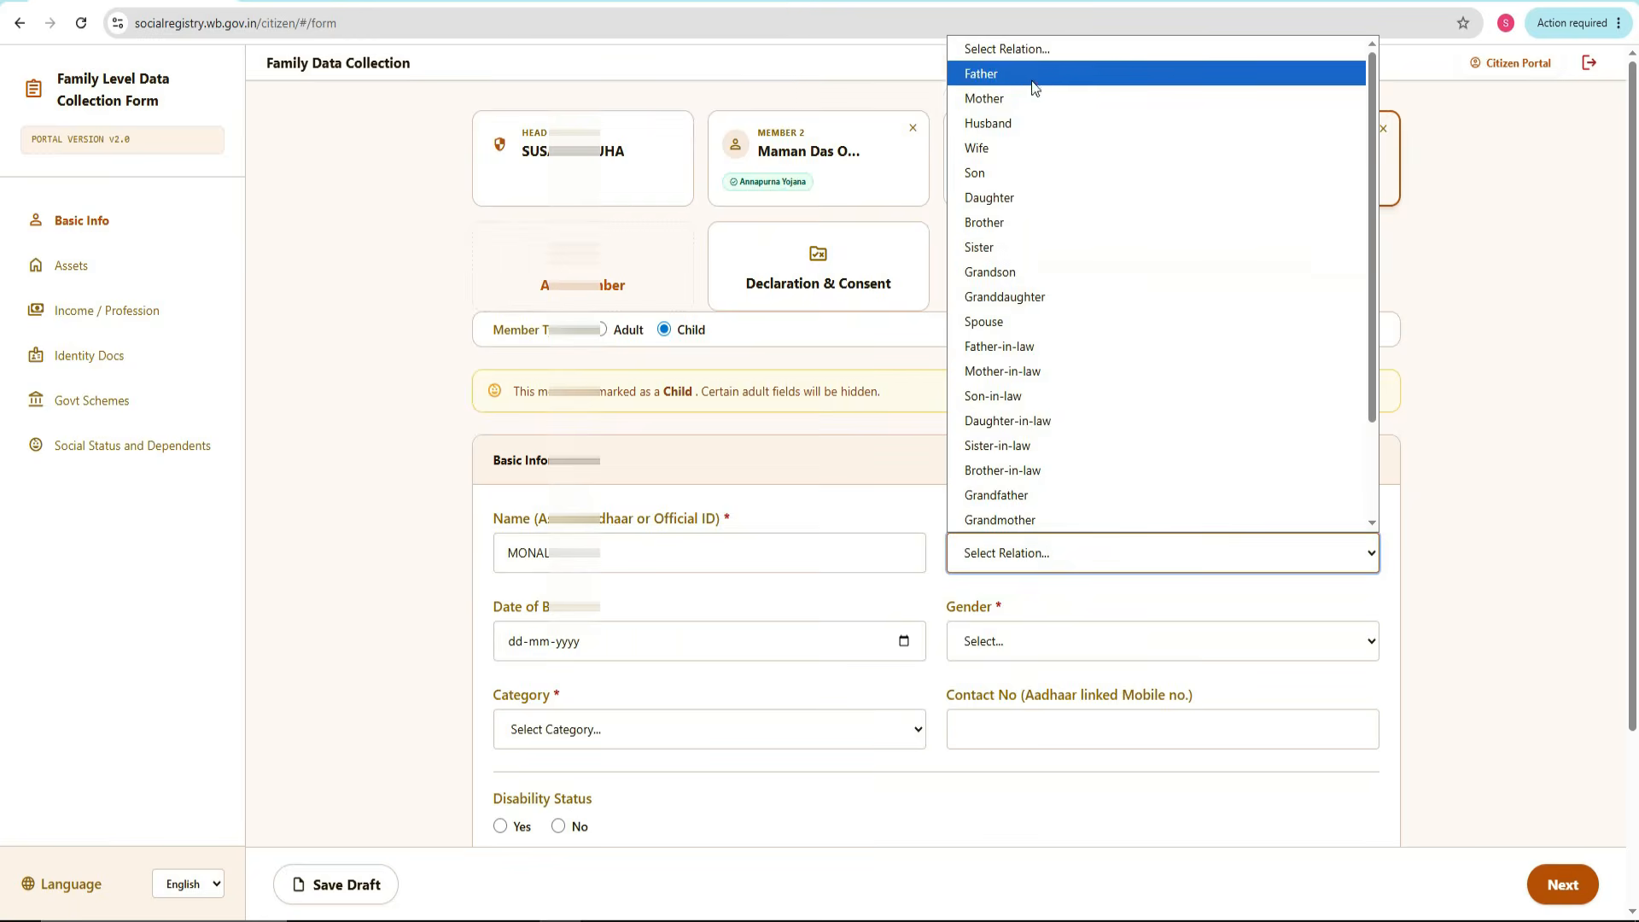
click(1024, 197)
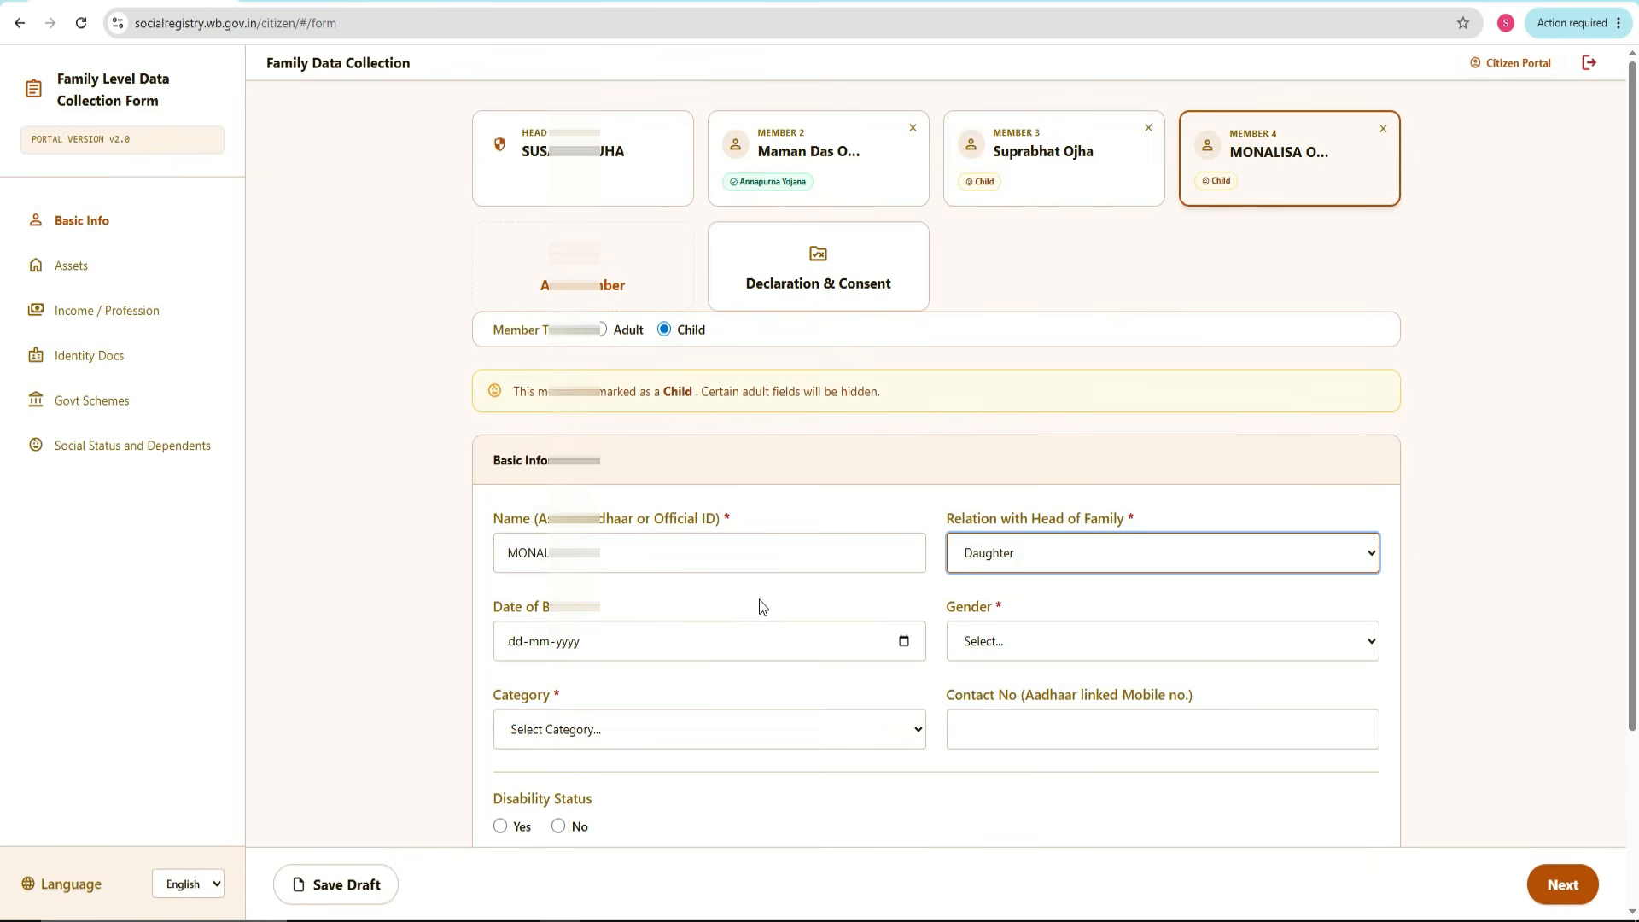
click(903, 641)
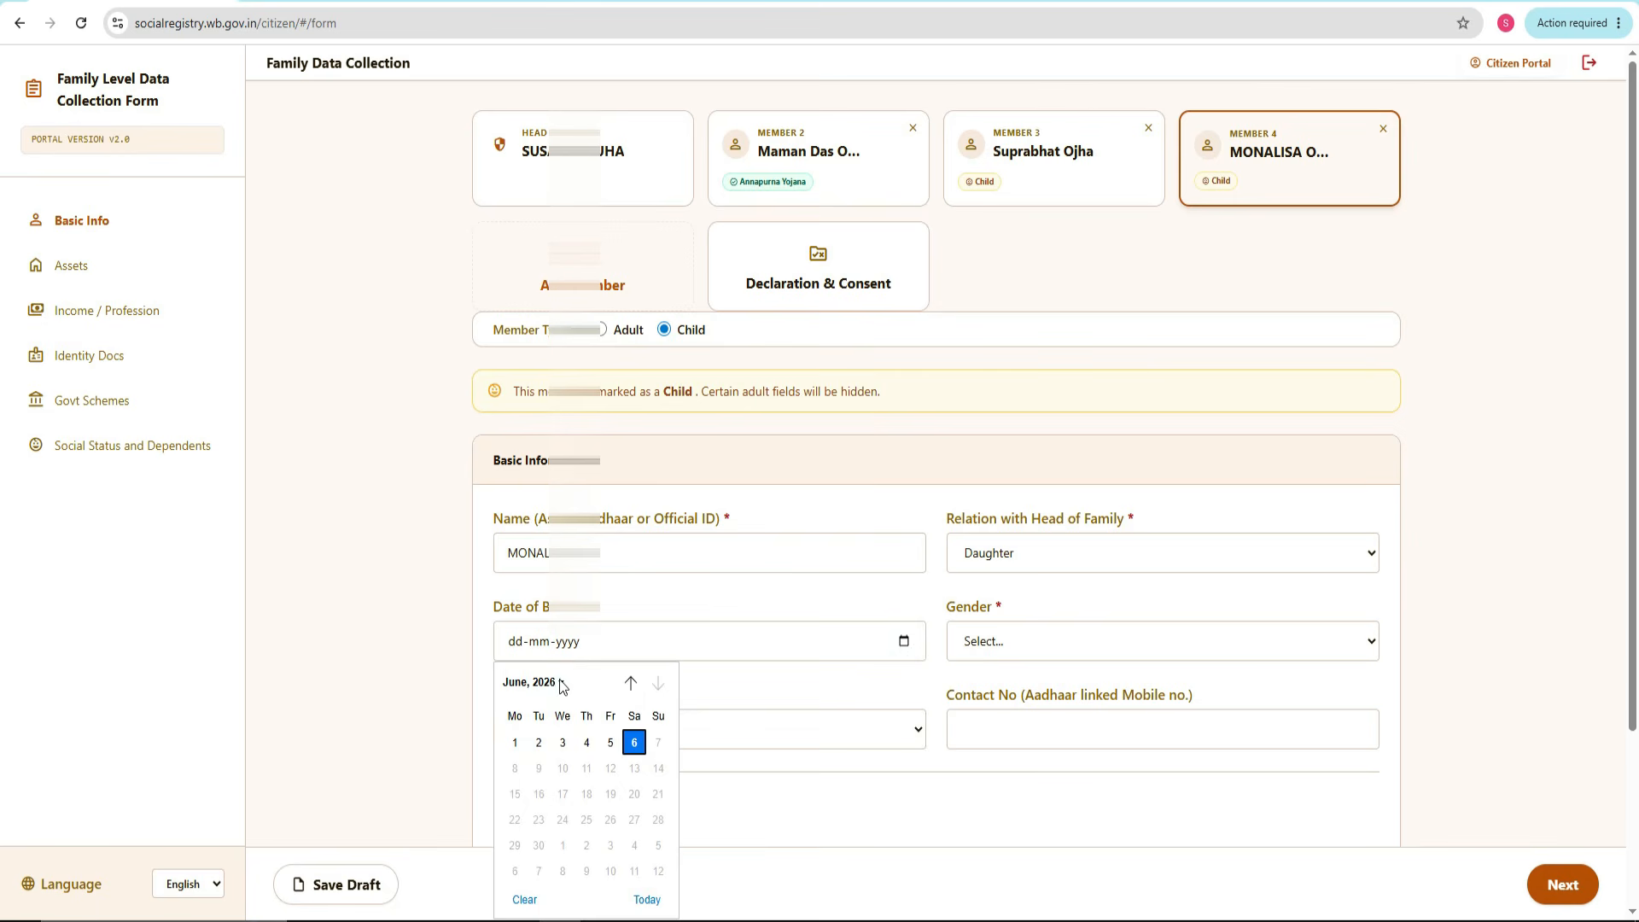
Set Member 4's date of birth to 29 July 2021 in the calendar picker
click(546, 683)
scroll(545, 719, up, 3)
click(540, 713)
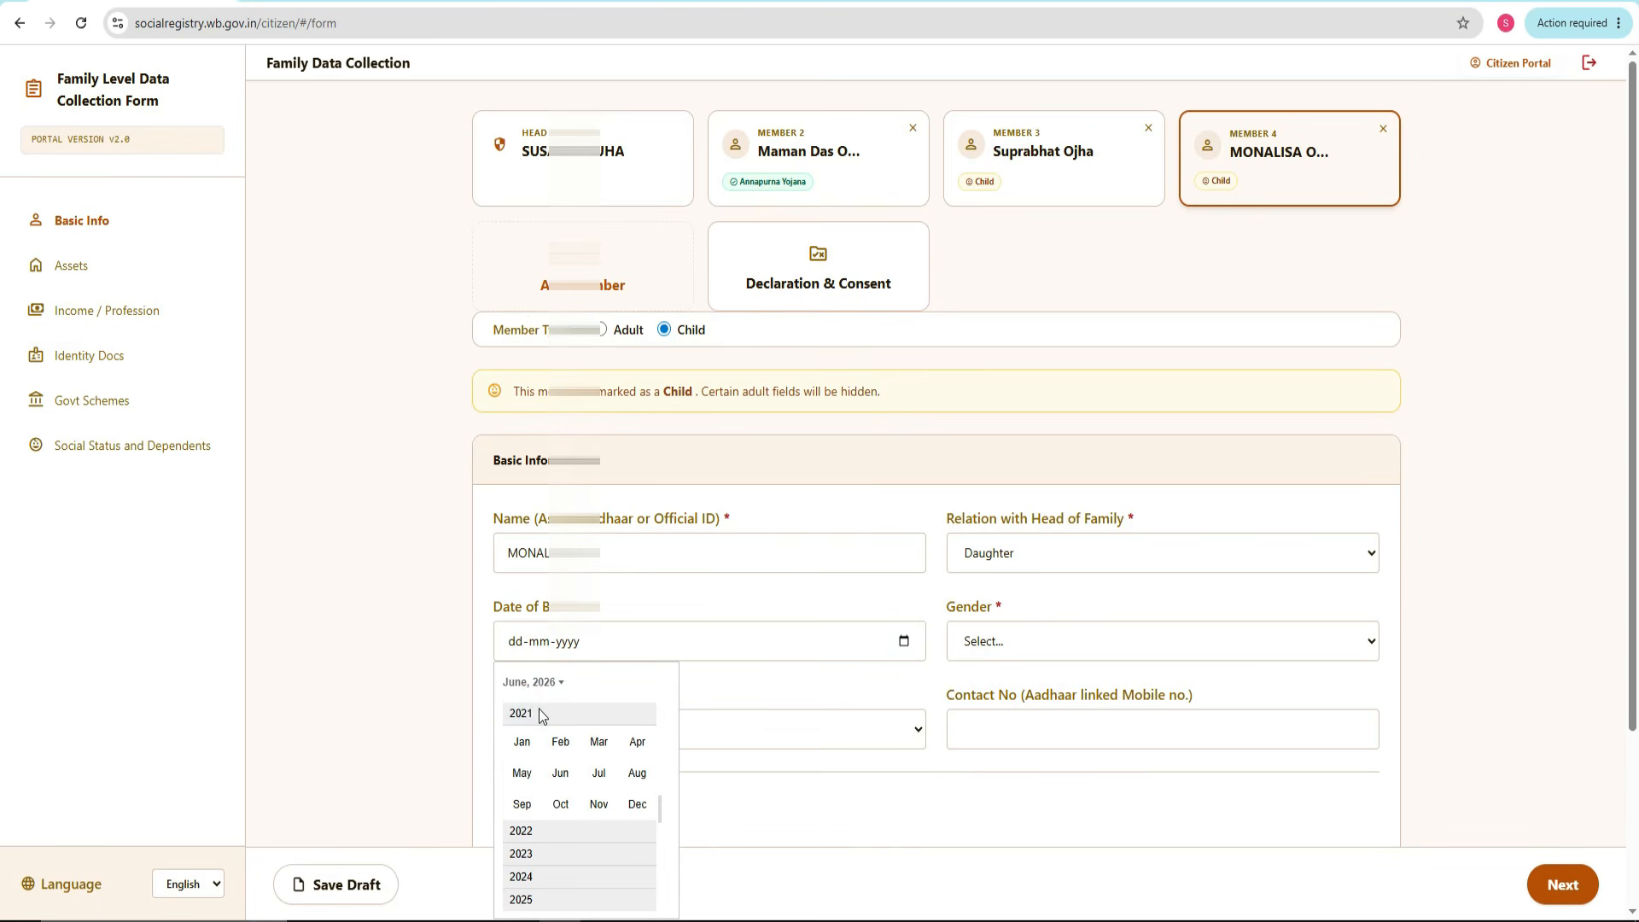
click(598, 774)
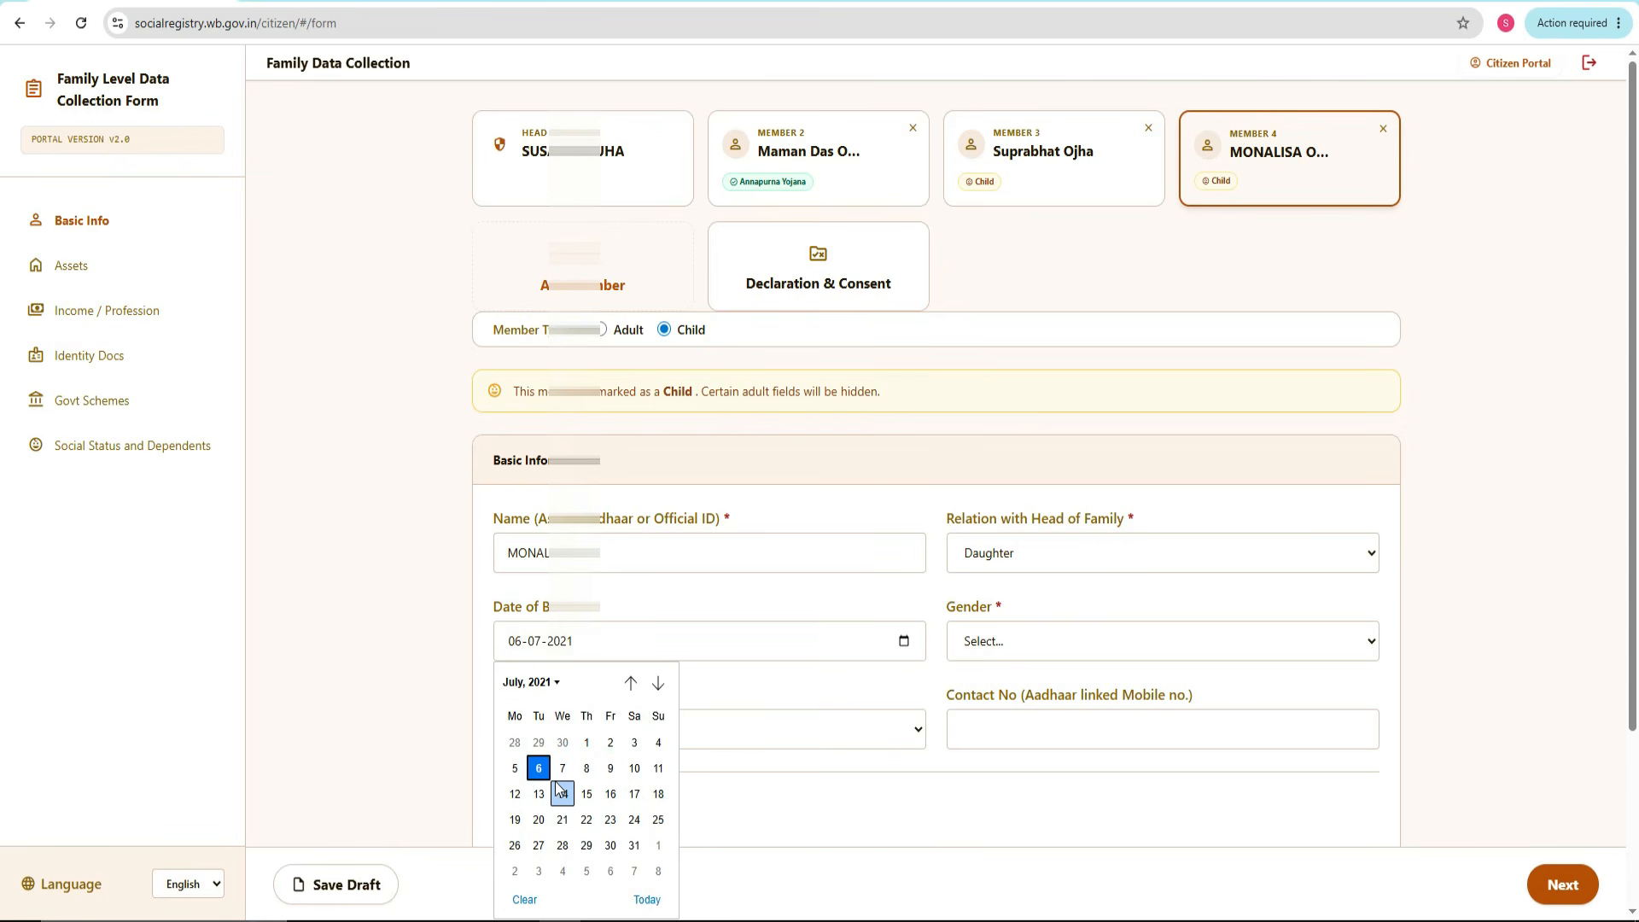
click(586, 845)
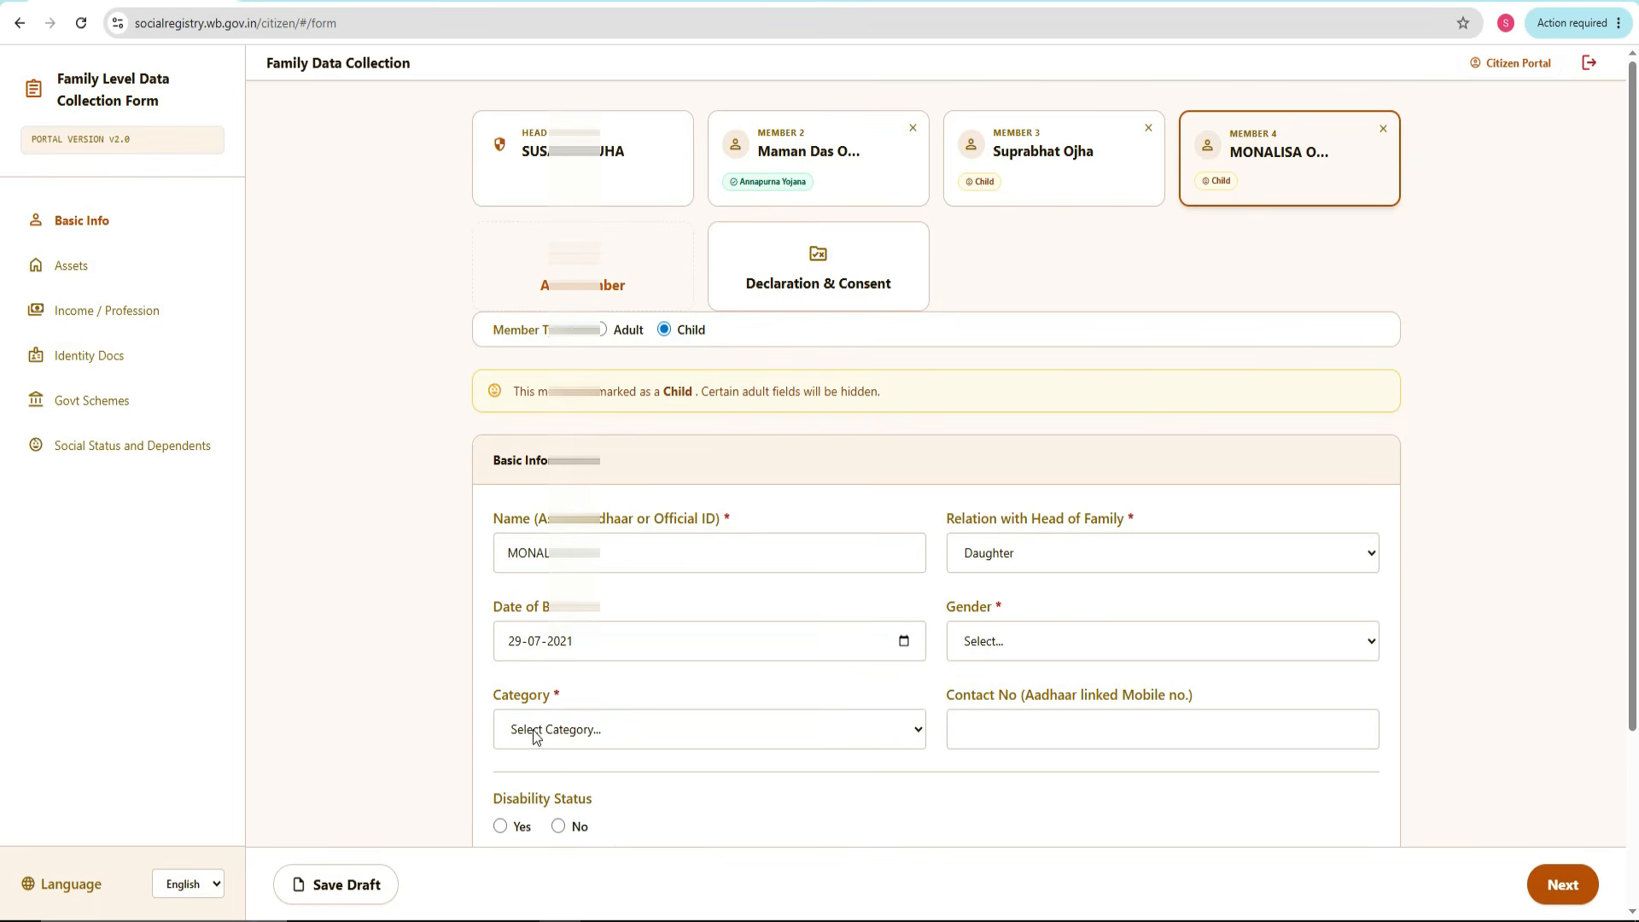
Set Member 4's gender to Female, category to SC, and enter her mobile number
click(988, 642)
click(996, 724)
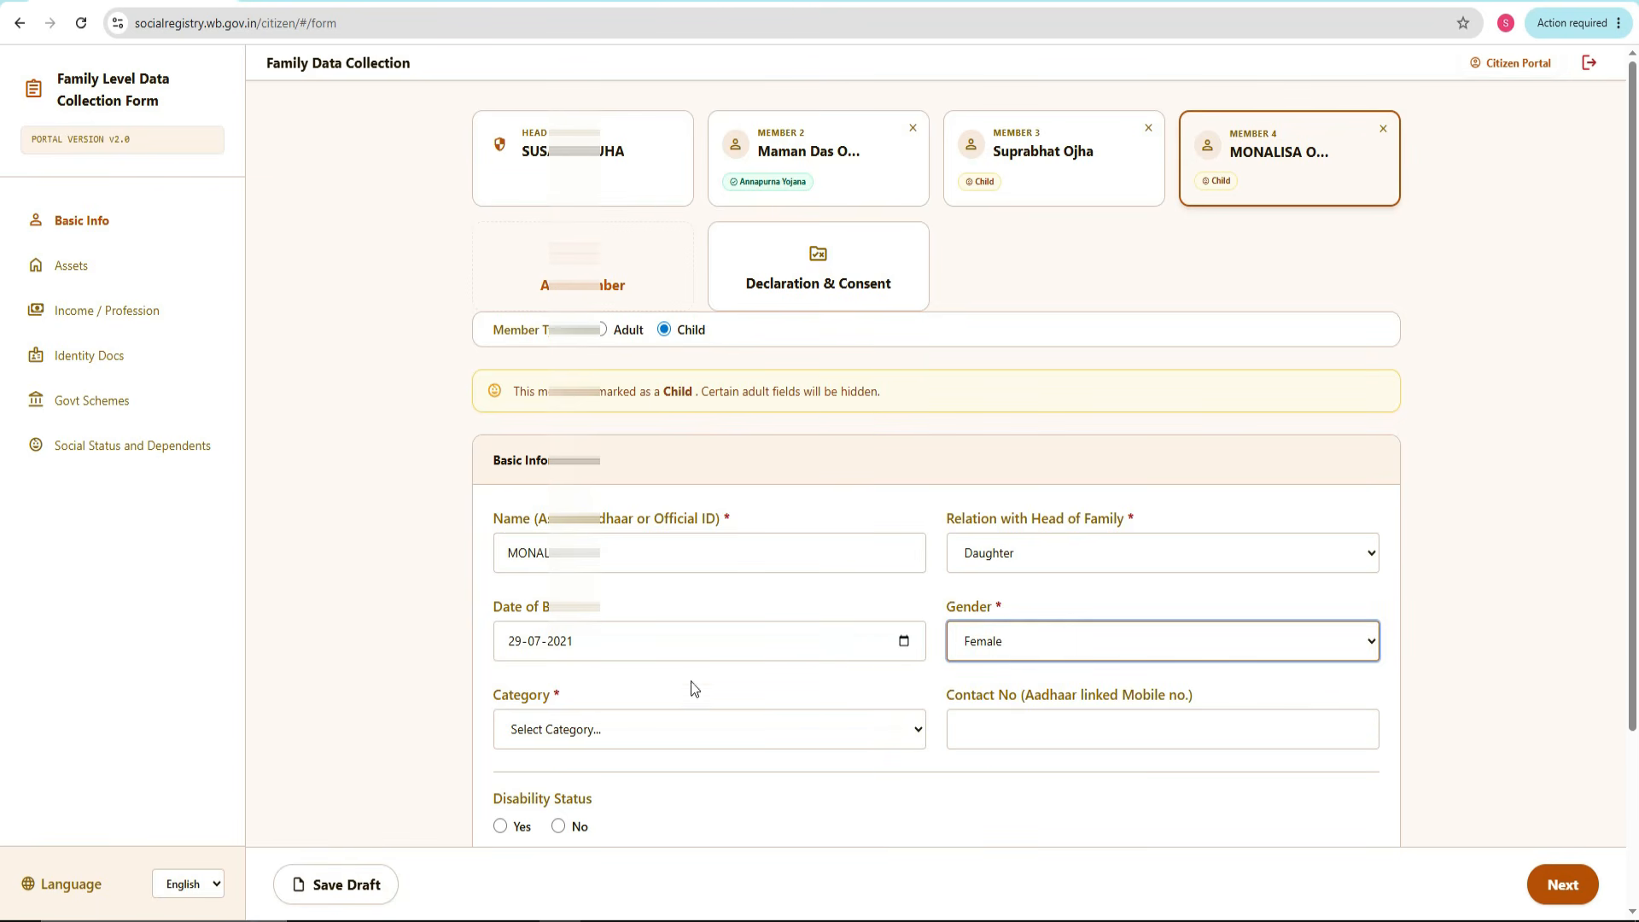
click(570, 731)
click(546, 595)
click(1018, 730)
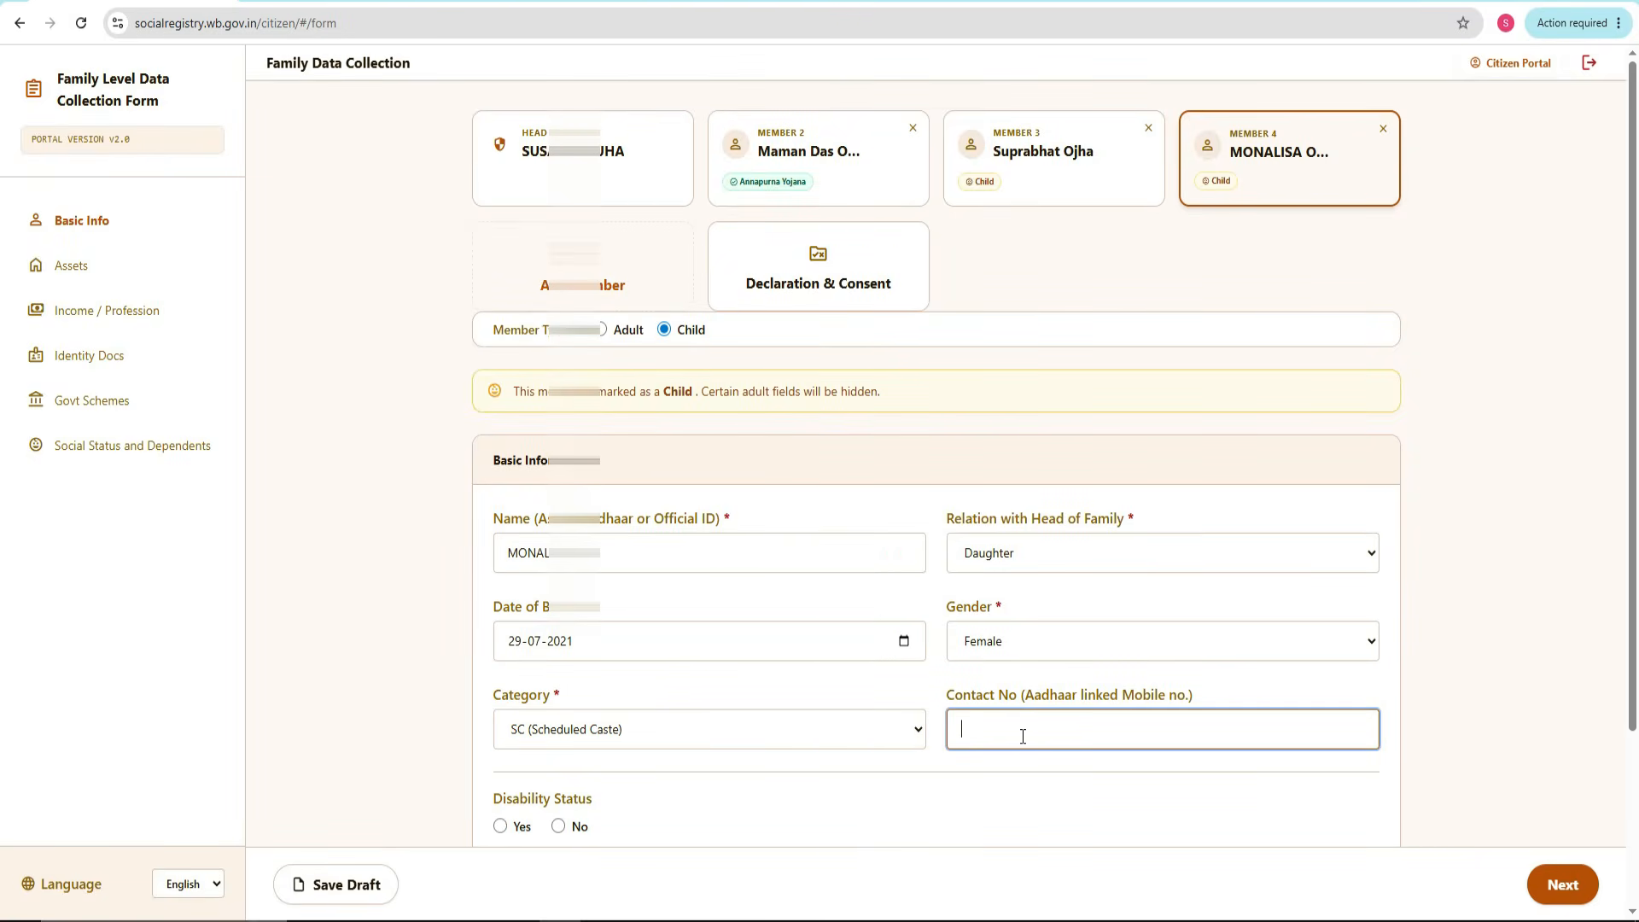
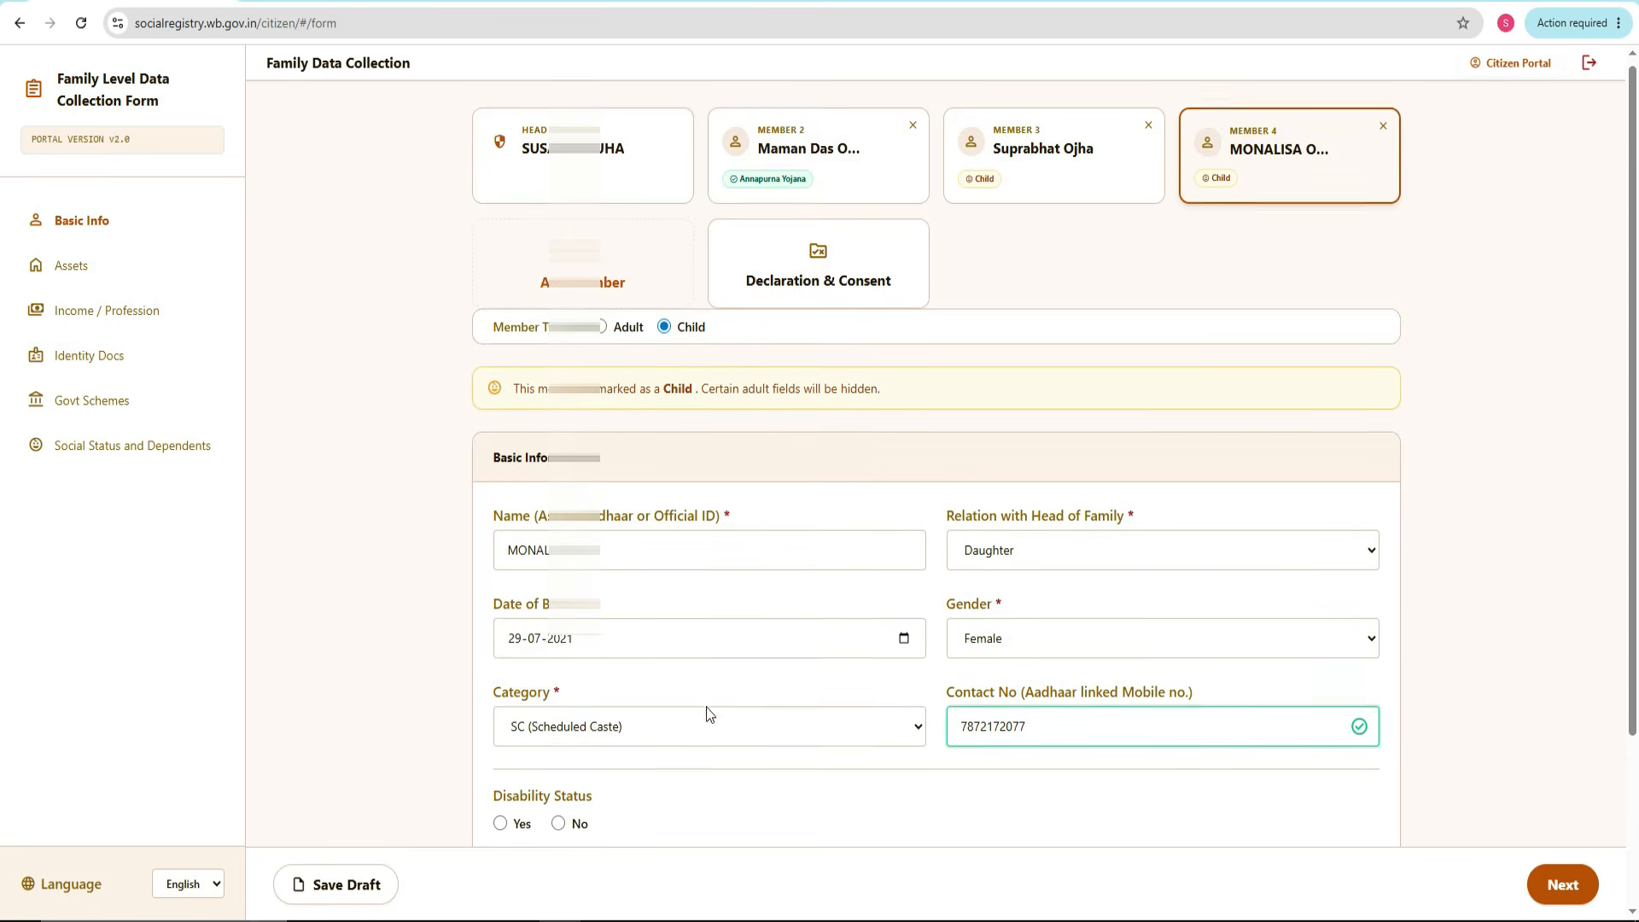
scroll(706, 714, down, 3)
Enter Member 4's 12-digit Aadhaar number so it validates
click(584, 775)
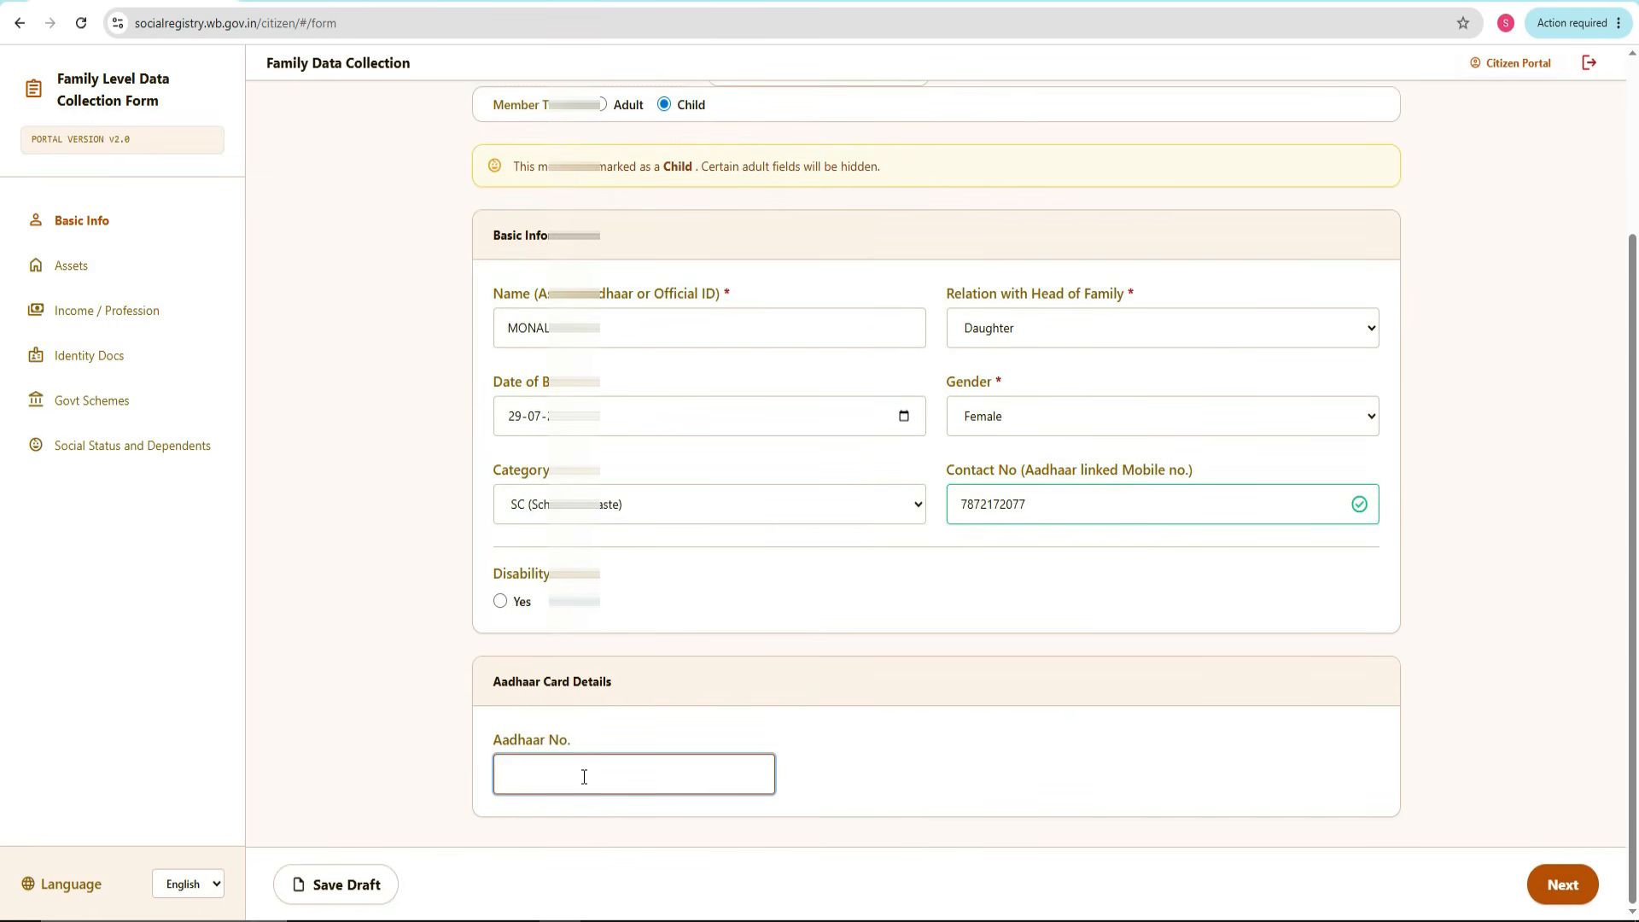
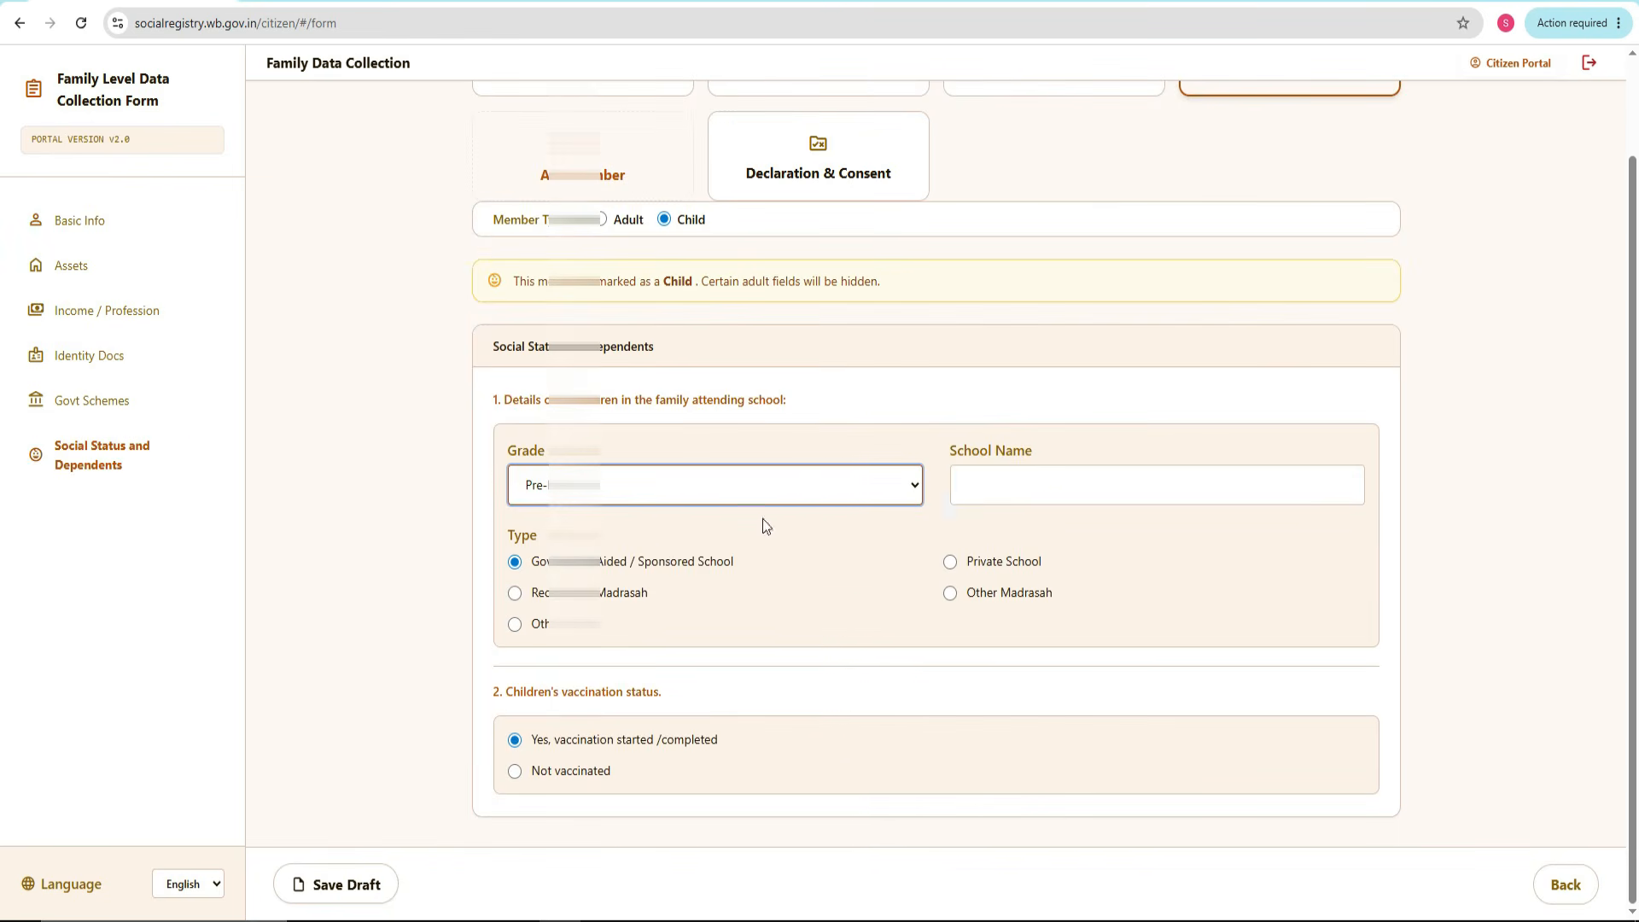
click(980, 489)
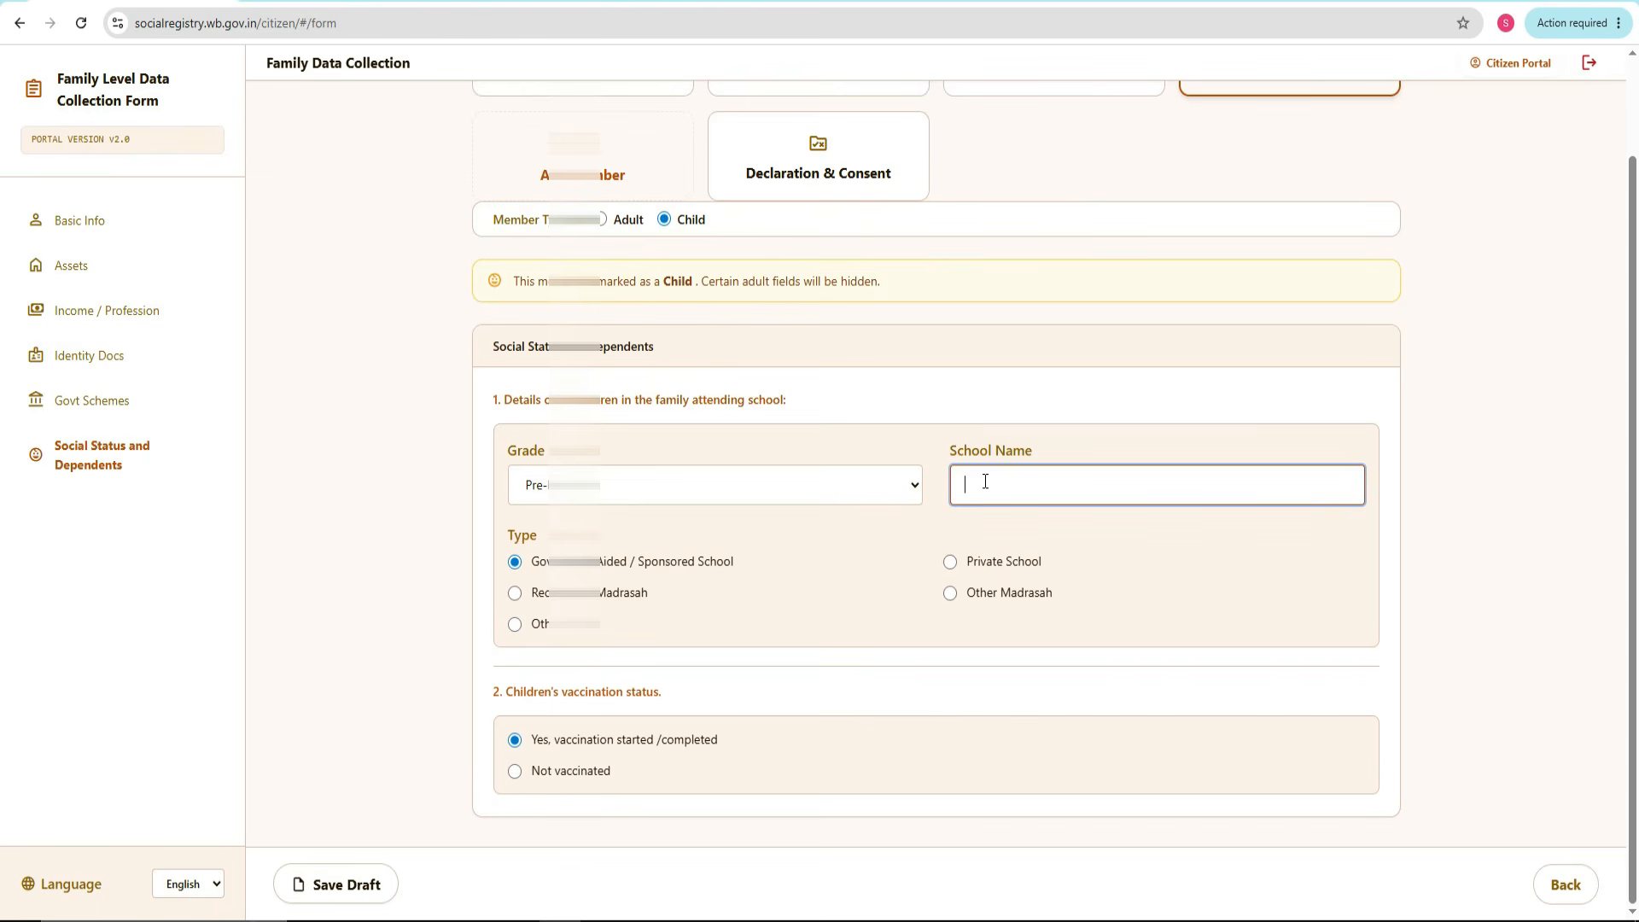
Enter Member 4's school name as SRIPUR BAPUJI PRIMARY SCHOOL in capitals and save the draft
text(sripur)
key(BackSpace)
key(BackSpace)
key(BackSpace)
key(BackSpace)
key(BackSpace)
key(BackSpace)
text(SRIPUR BAPUJI PRIMARY SC)
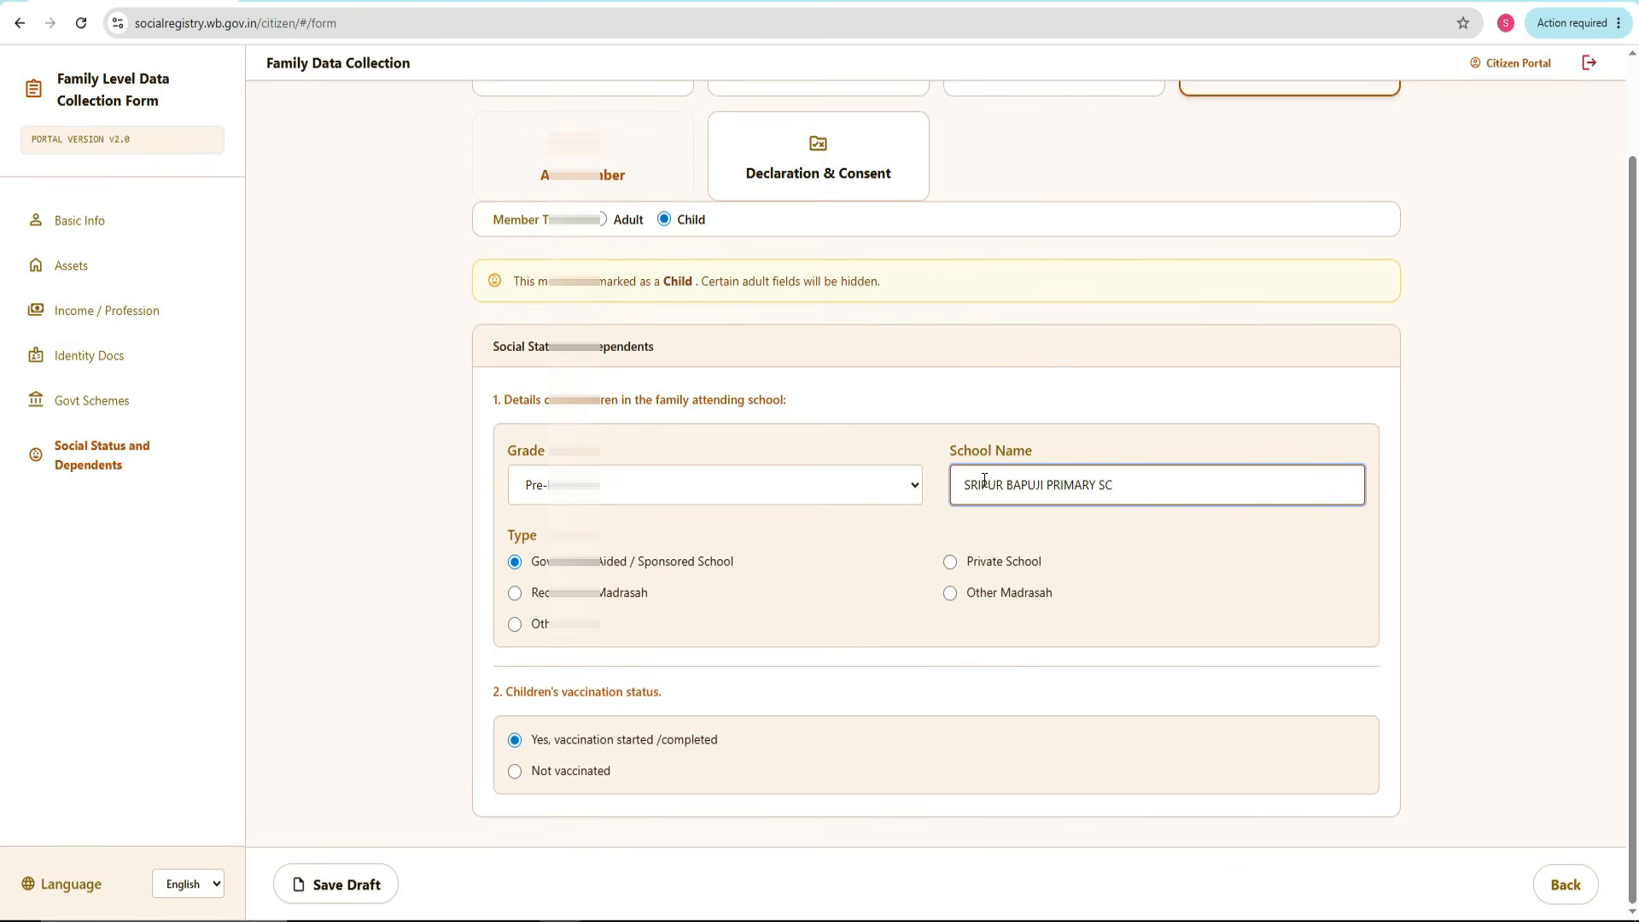
key(BackSpace)
key(BackSpace)
key(BackSpace)
key(BackSpace)
key(BackSpace)
key(BackSpace)
key(BackSpace)
key(BackSpace)
key(BackSpace)
key(BackSpace)
key(BackSpace)
key(BackSpace)
key(BackSpace)
key(BackSpace)
key(BackSpace)
key(BackSpace)
key(BackSpace)
key(BackSpace)
key(BackSpace)
key(BackSpace)
text(SRIPUR BAPUJI PRIMARY SCHOOL)
click(337, 885)
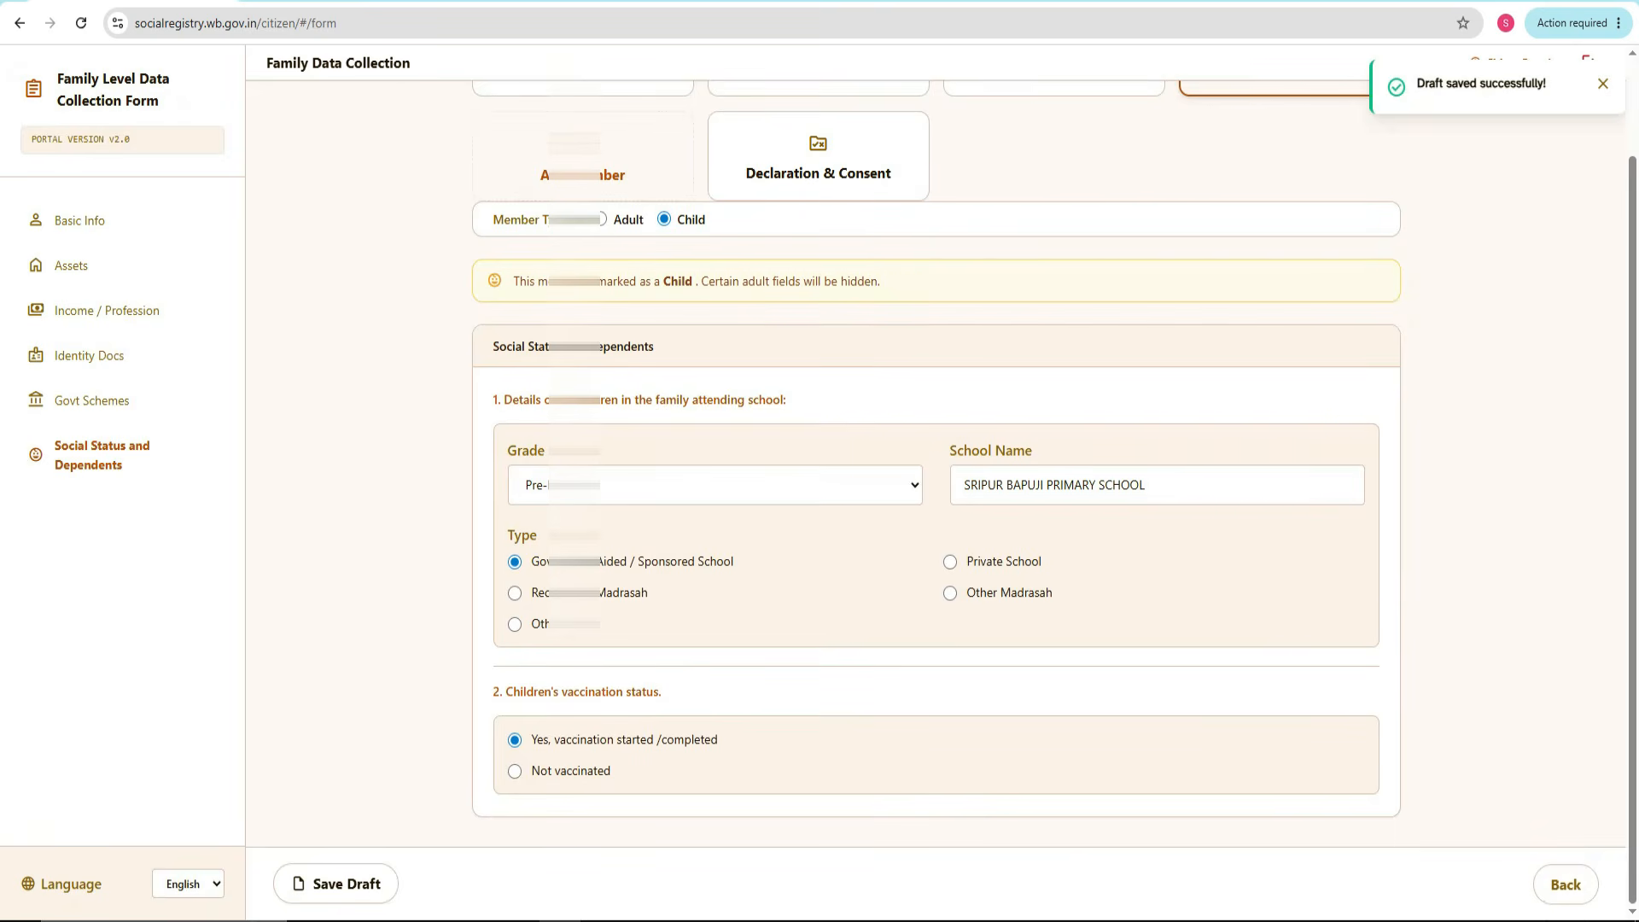
scroll(1109, 628, up, 2)
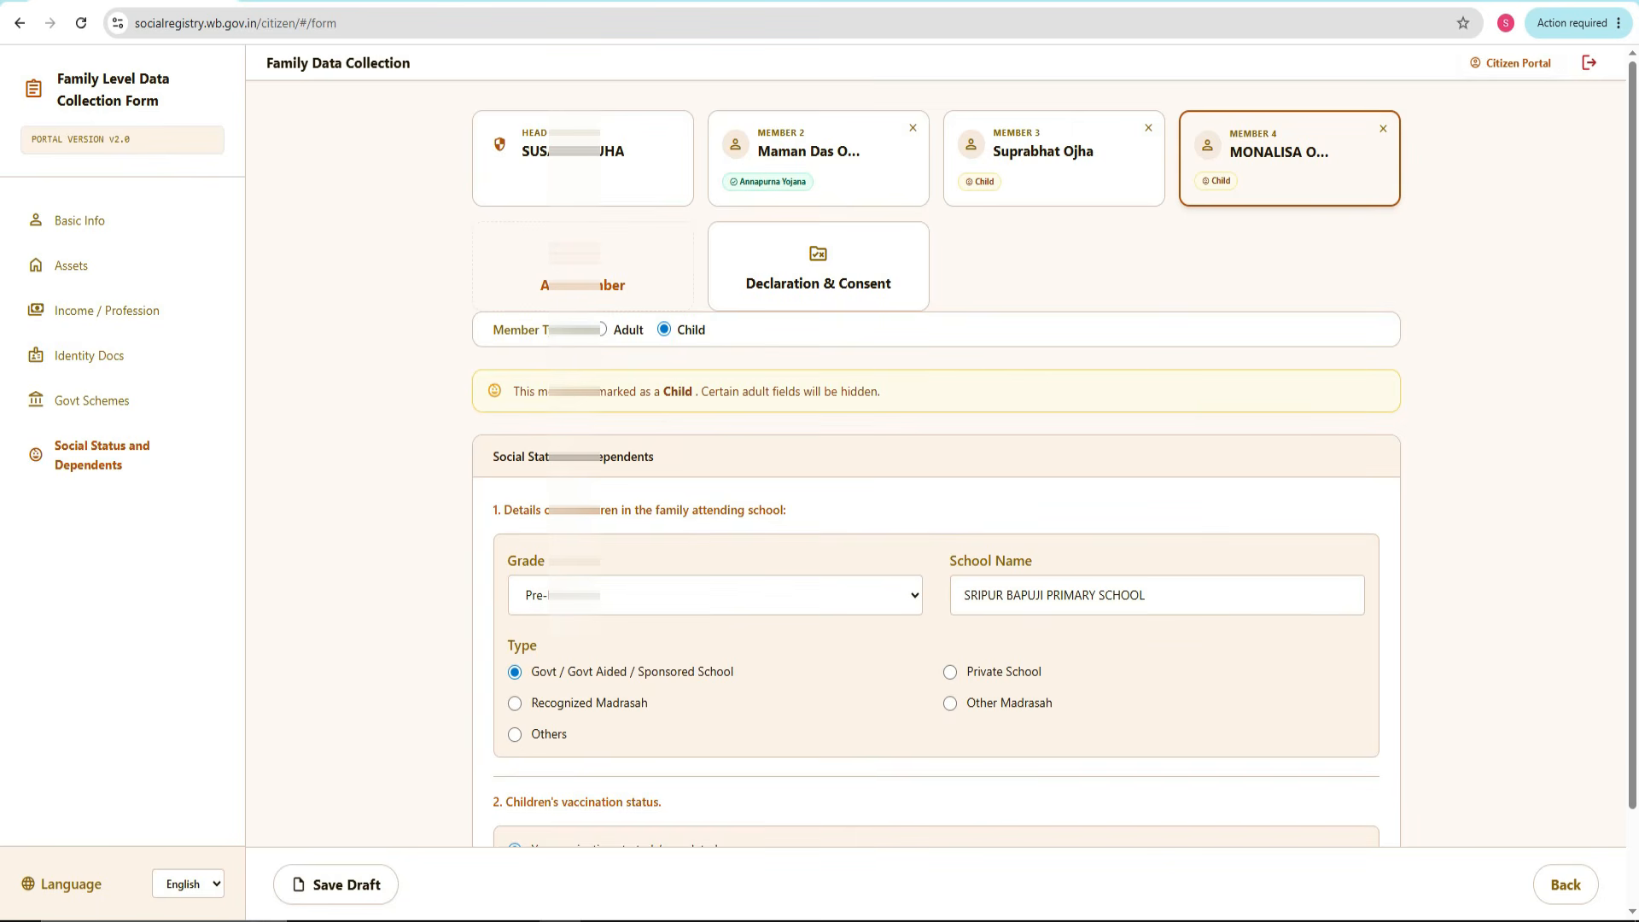
click(523, 157)
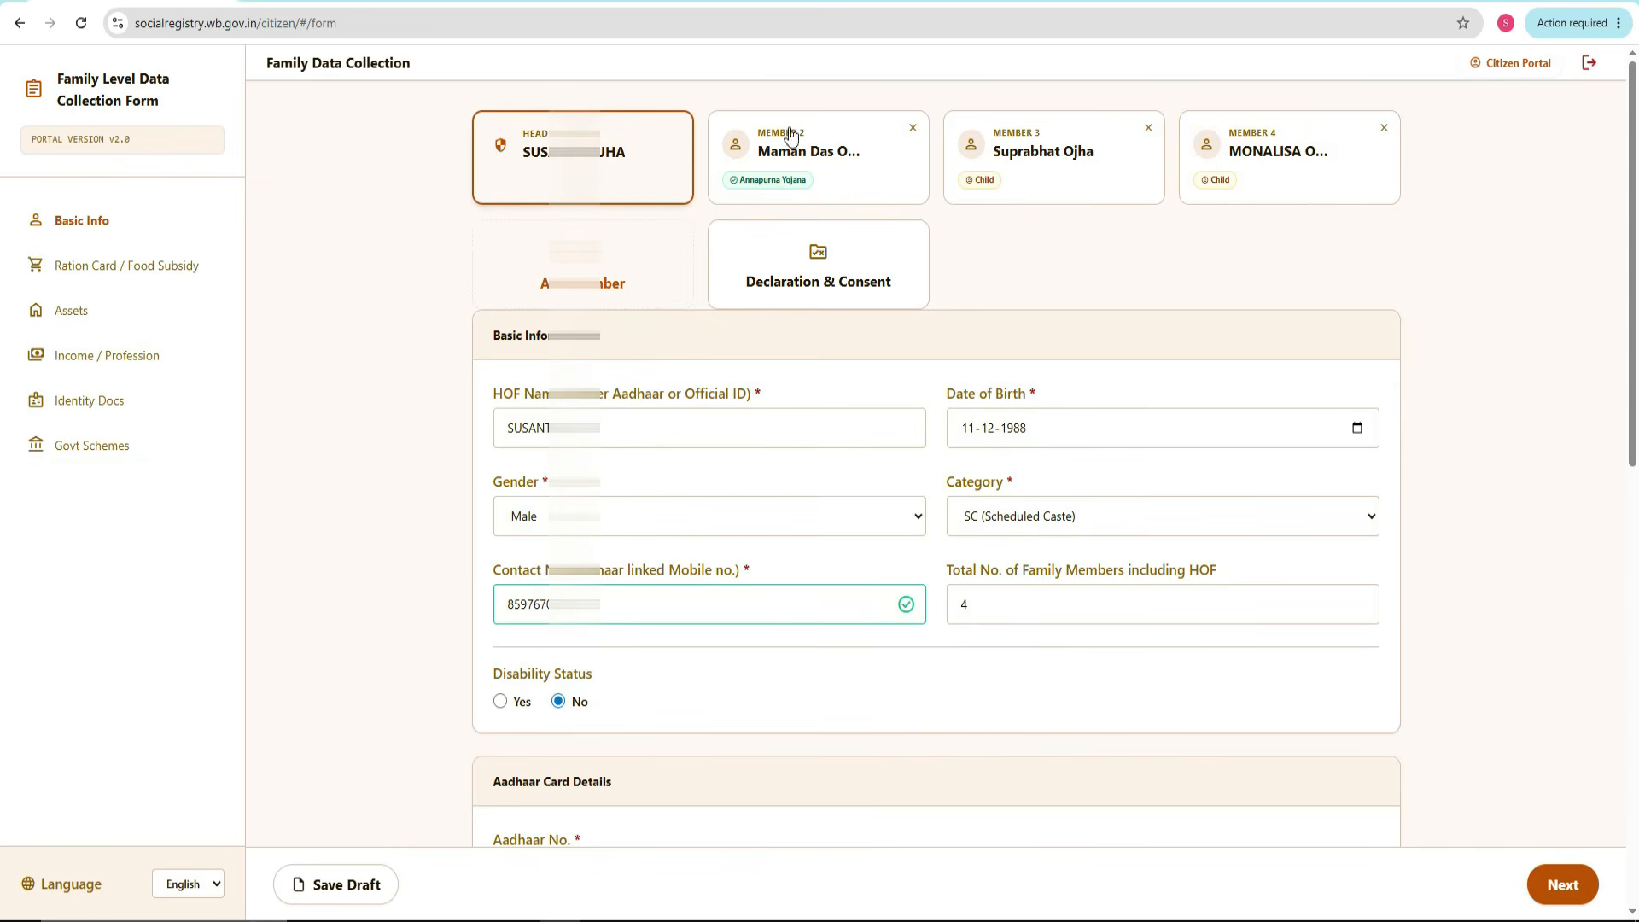
Scroll through the head's Basic Info down to the Voter Card section and back up
scroll(1043, 604, down, 6)
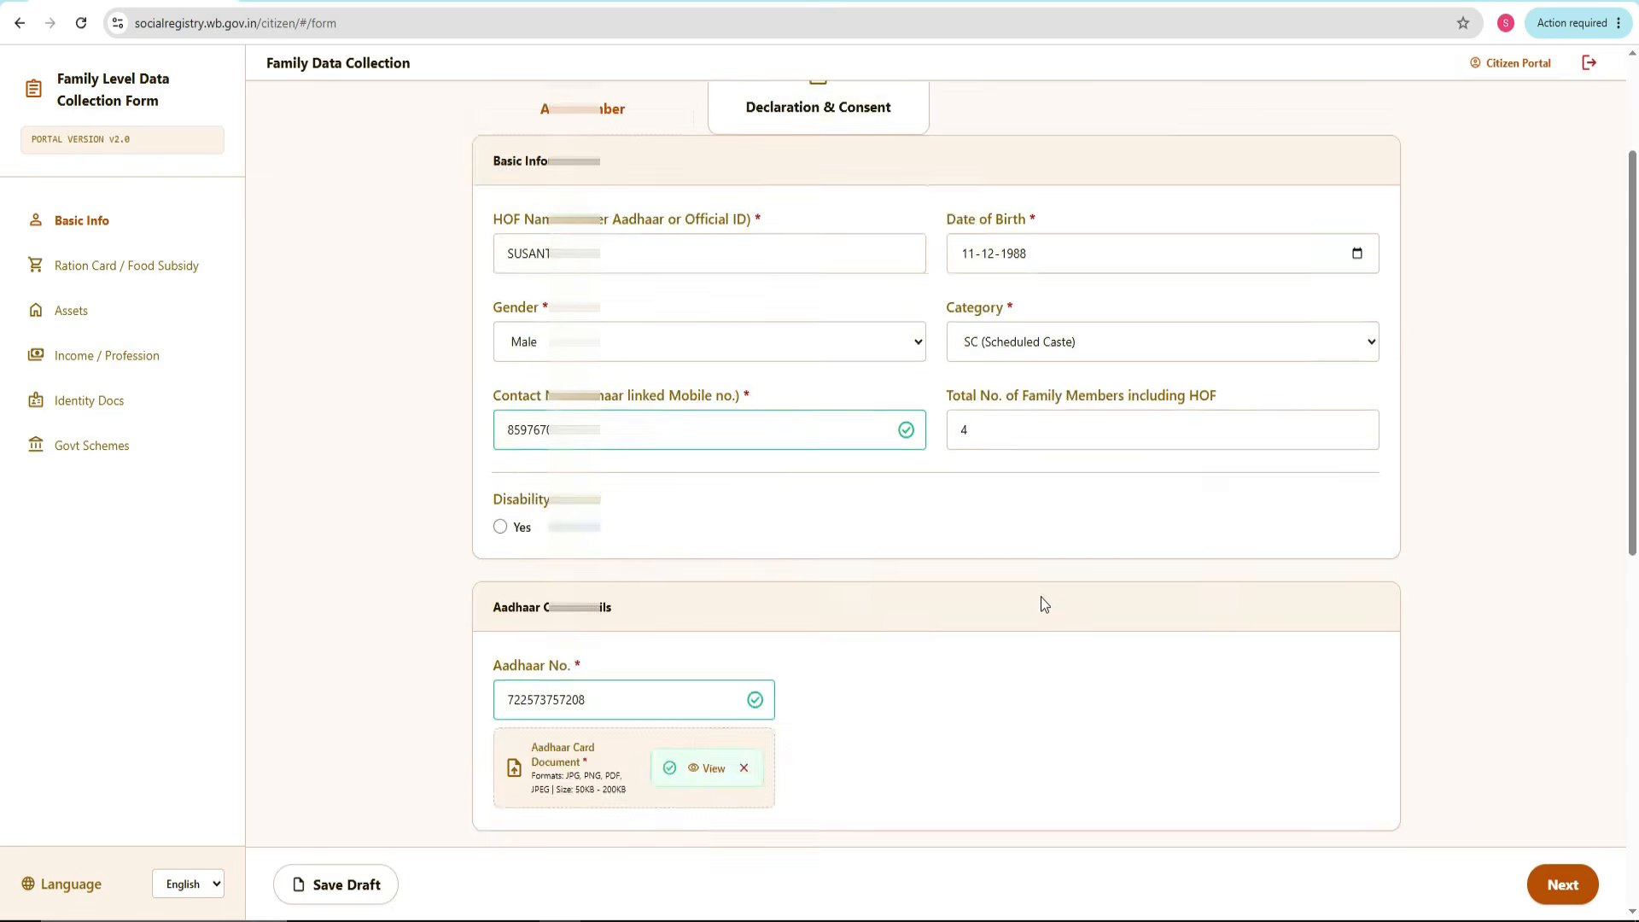
scroll(906, 681, down, 5)
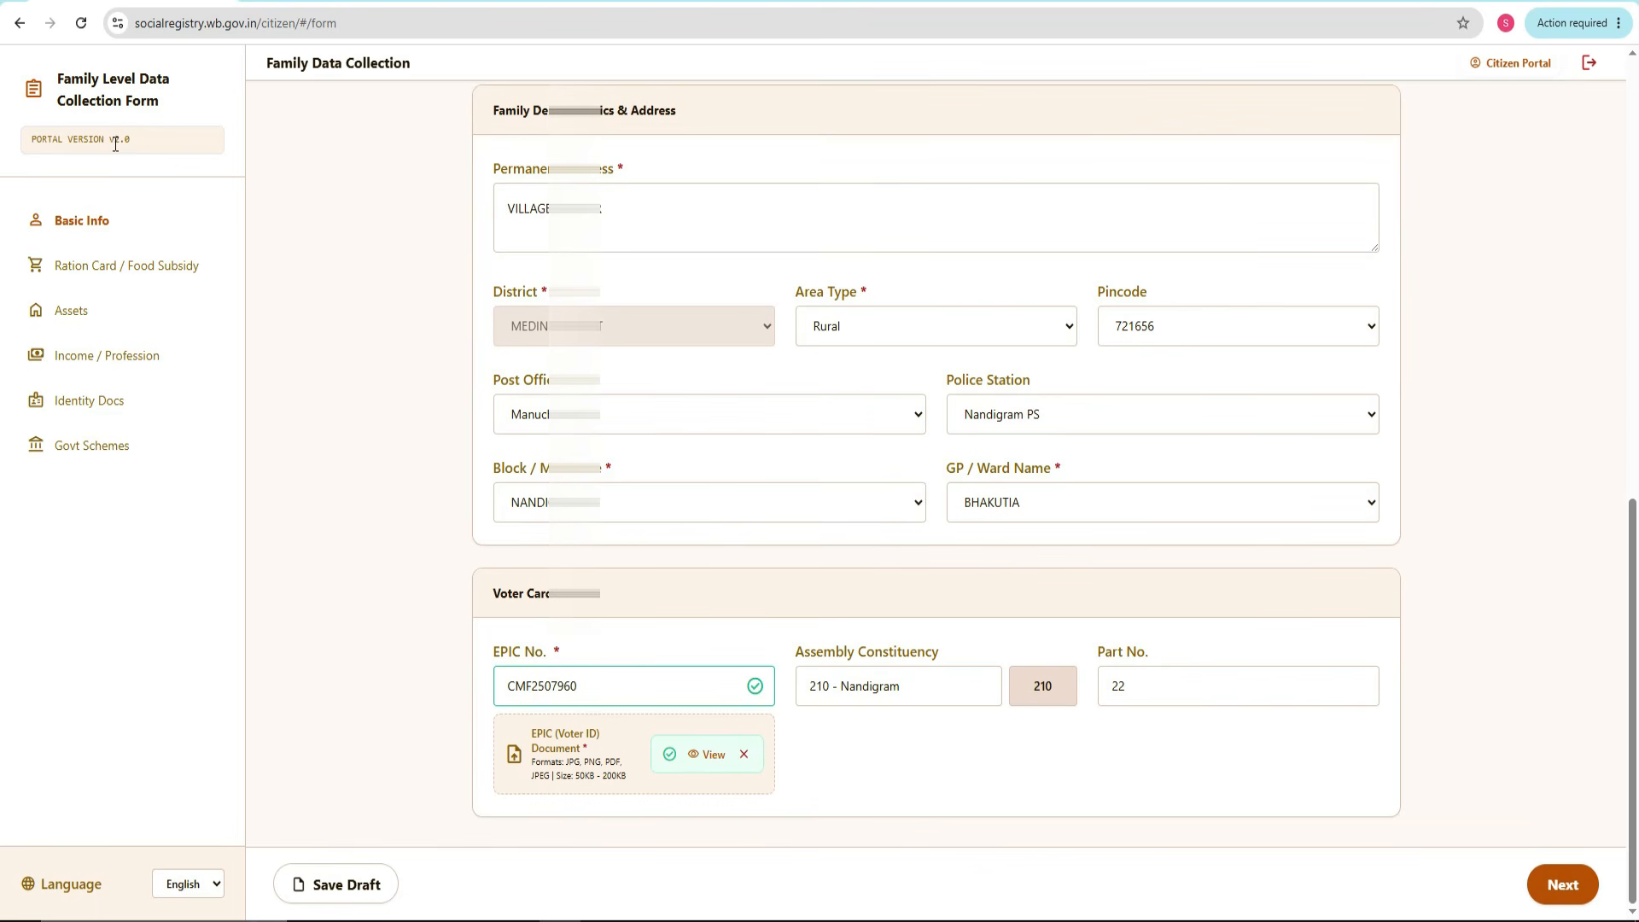
scroll(469, 368, up, 10)
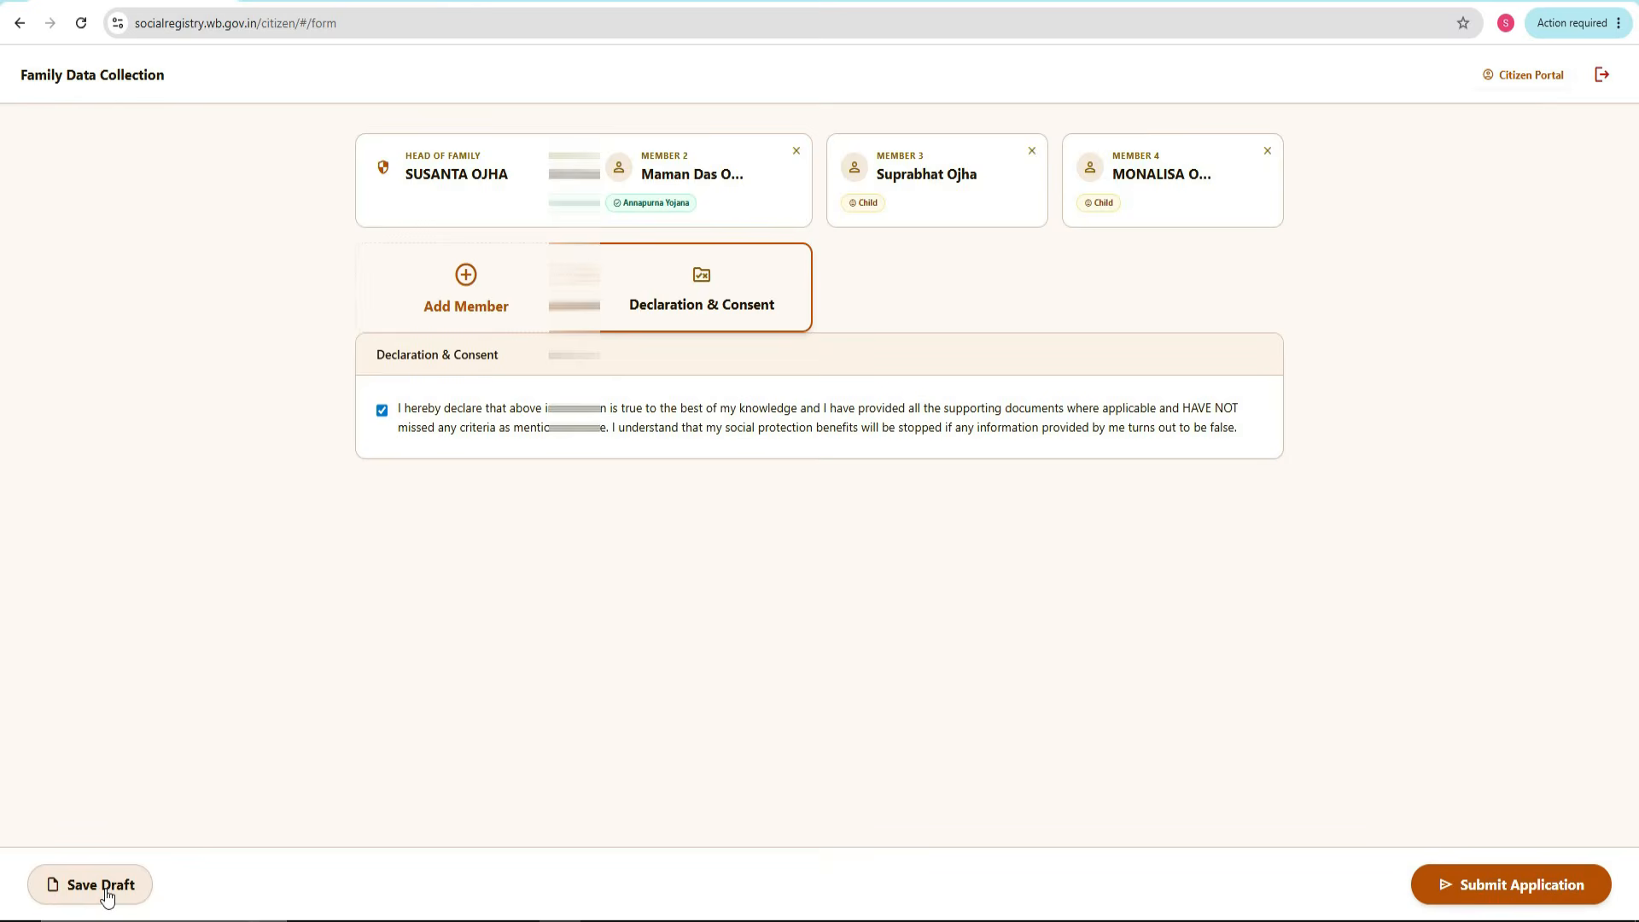
Declare consent and submit the completed family application
click(101, 884)
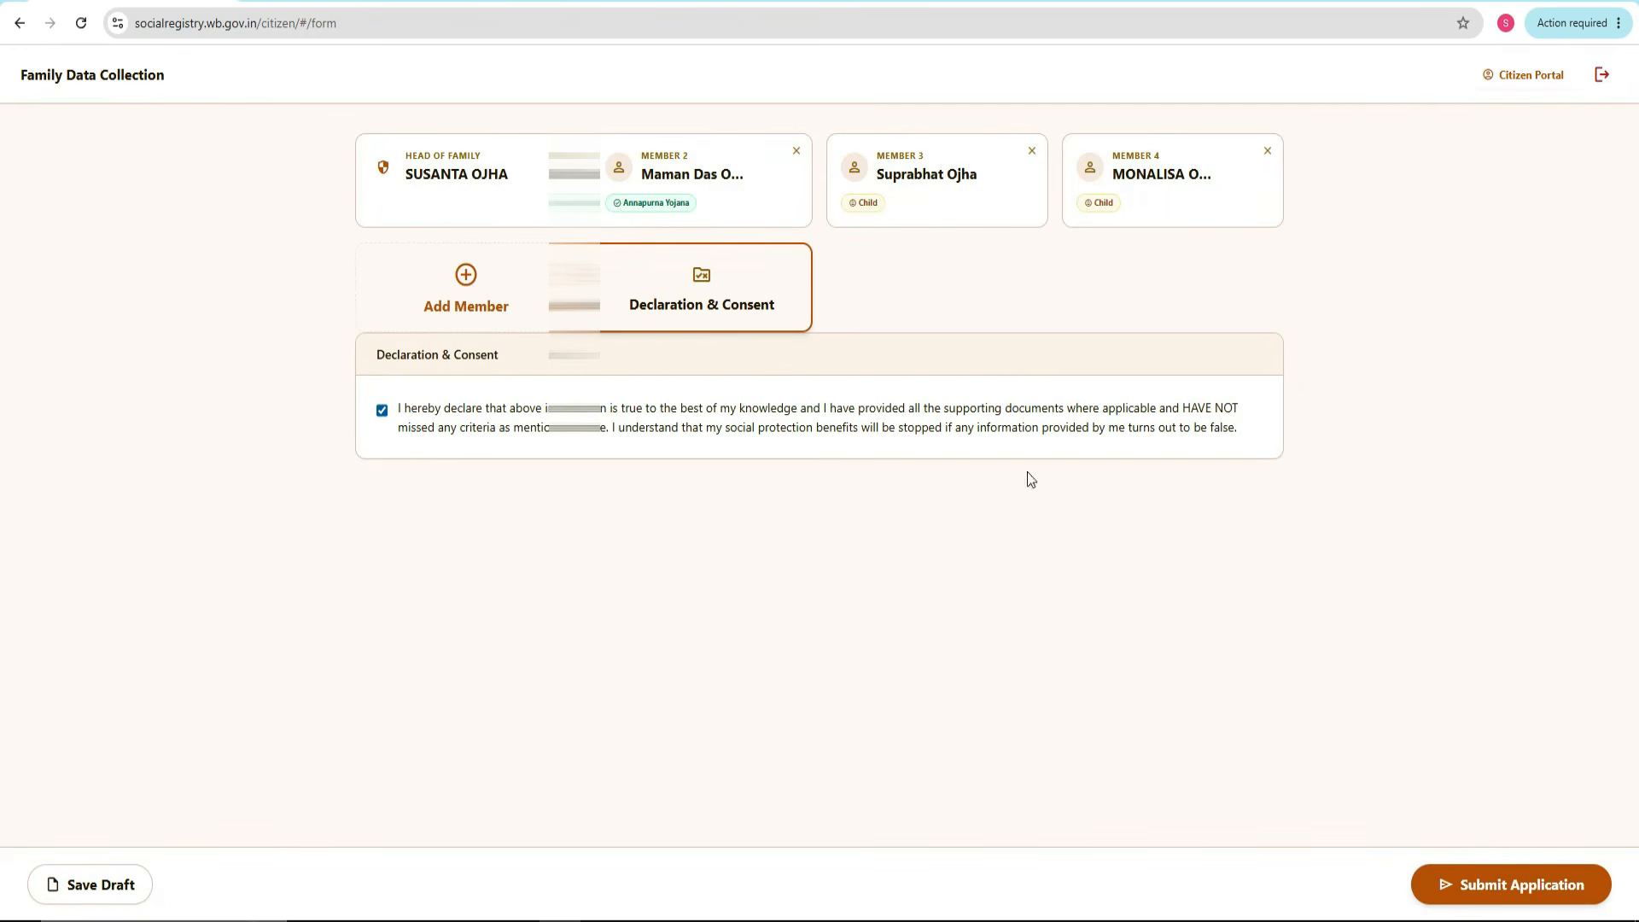
click(1522, 888)
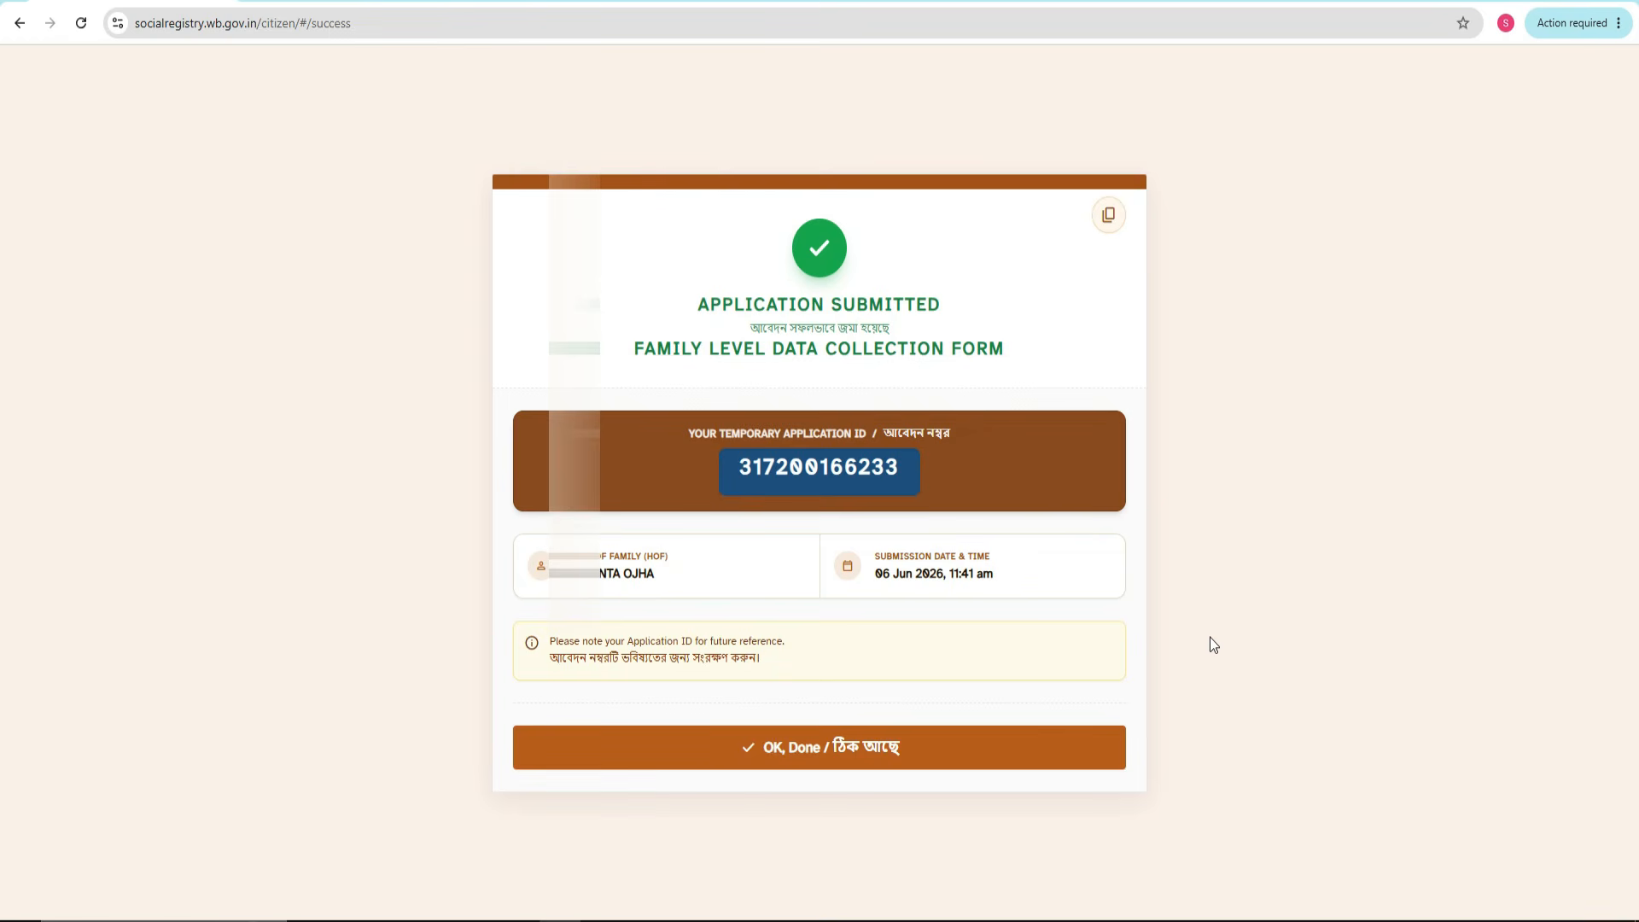
Download the submission confirmation as a PNG image, view it, then close it
click(1108, 215)
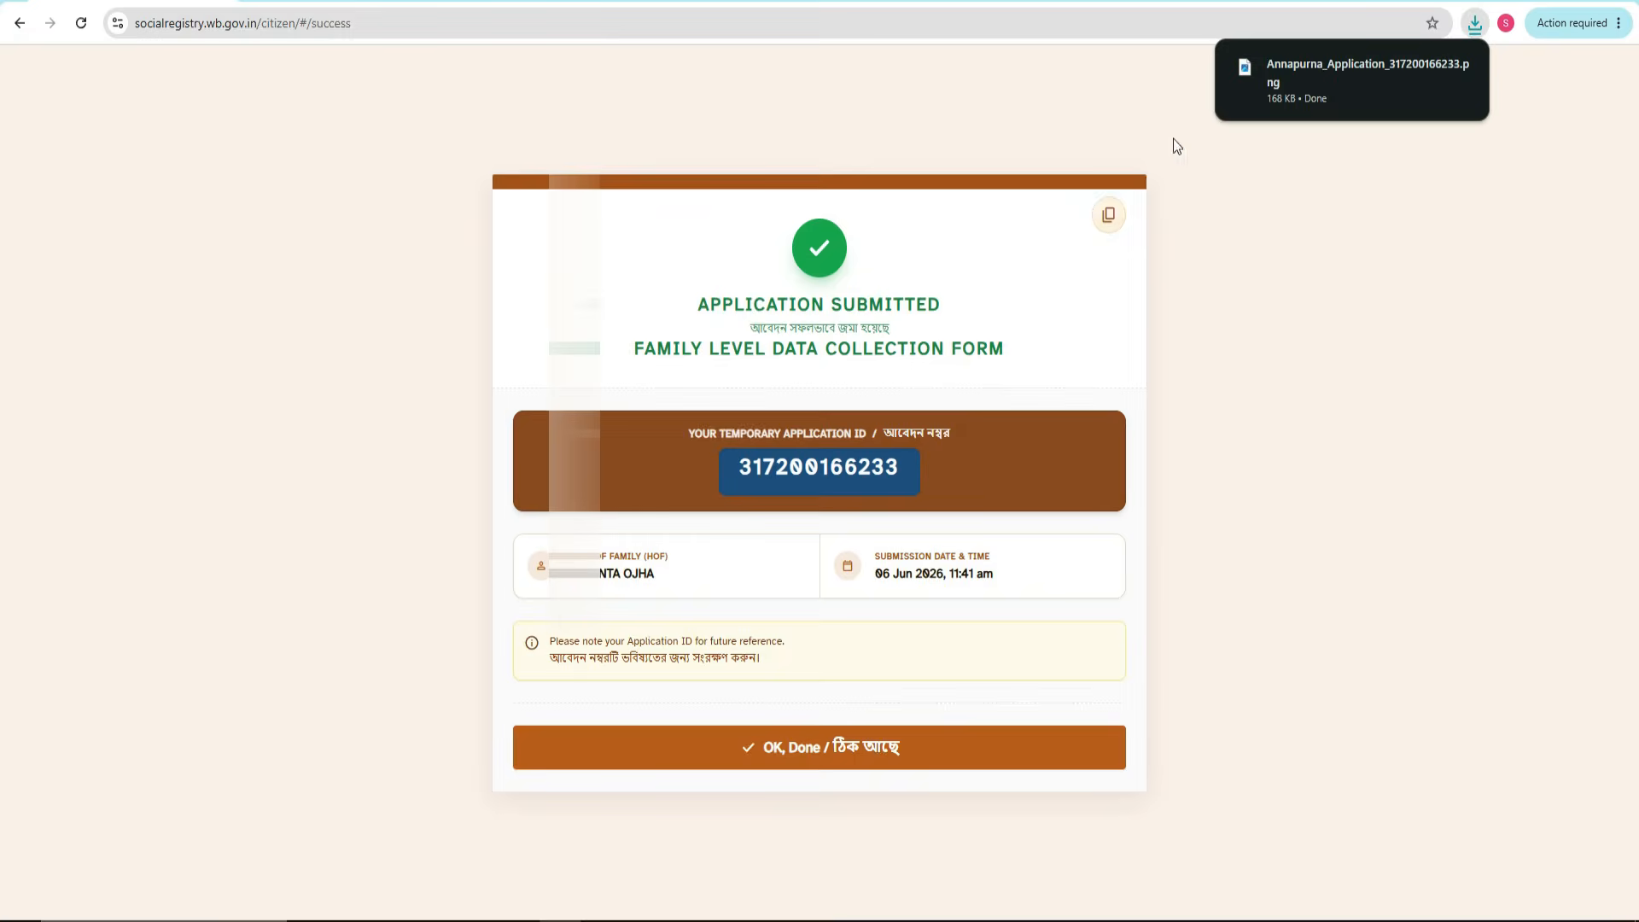
click(1375, 67)
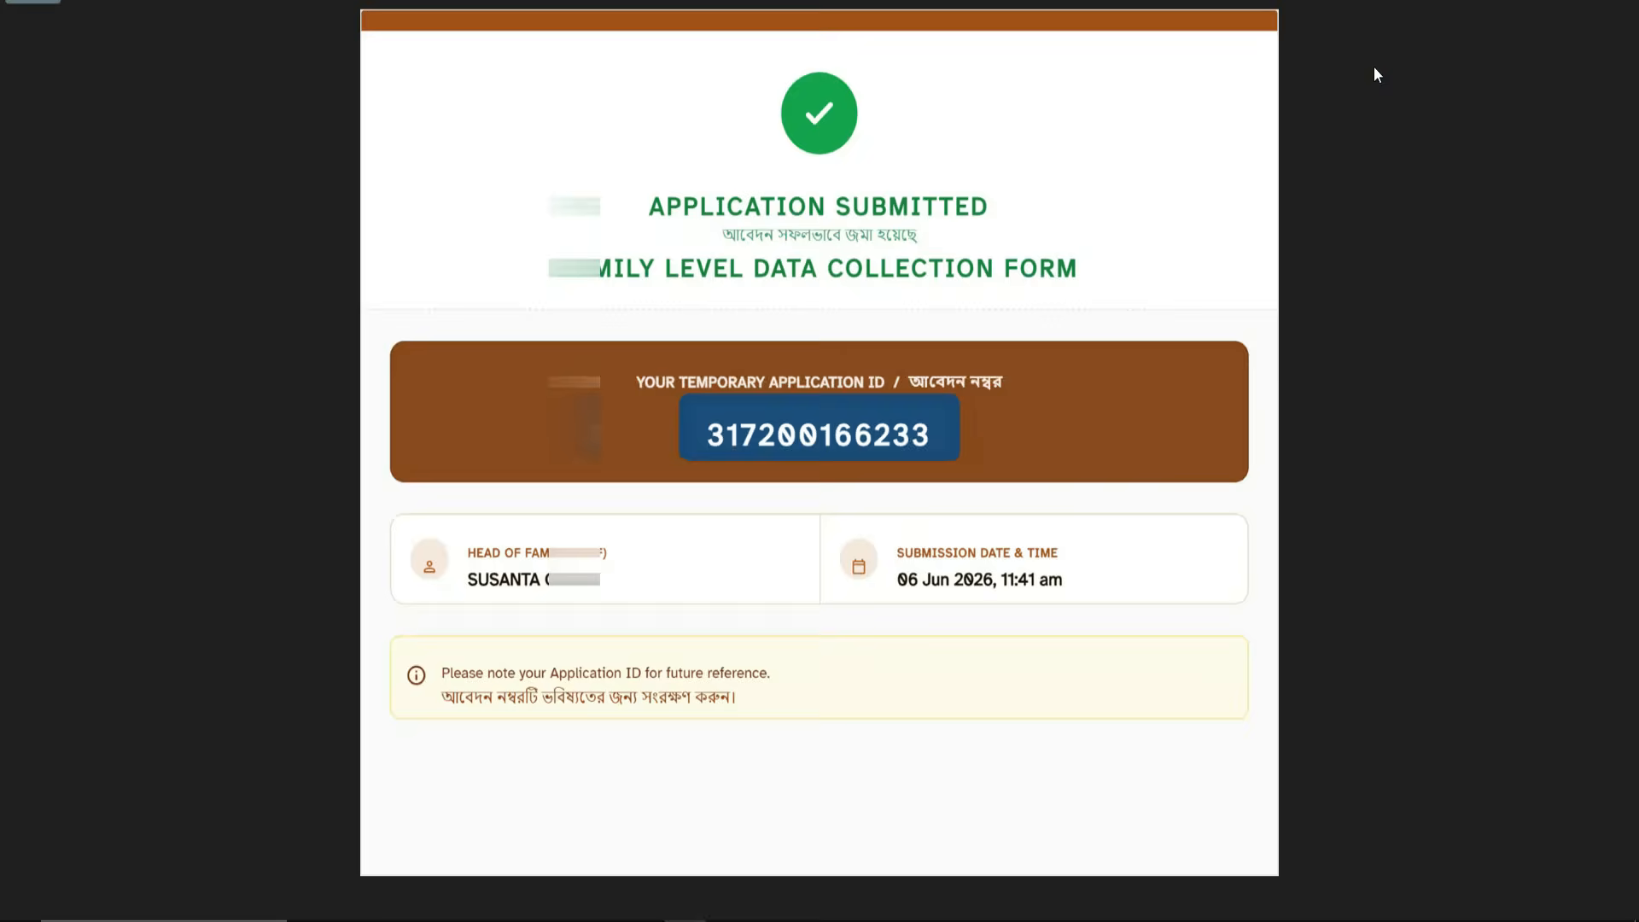
click(1618, 12)
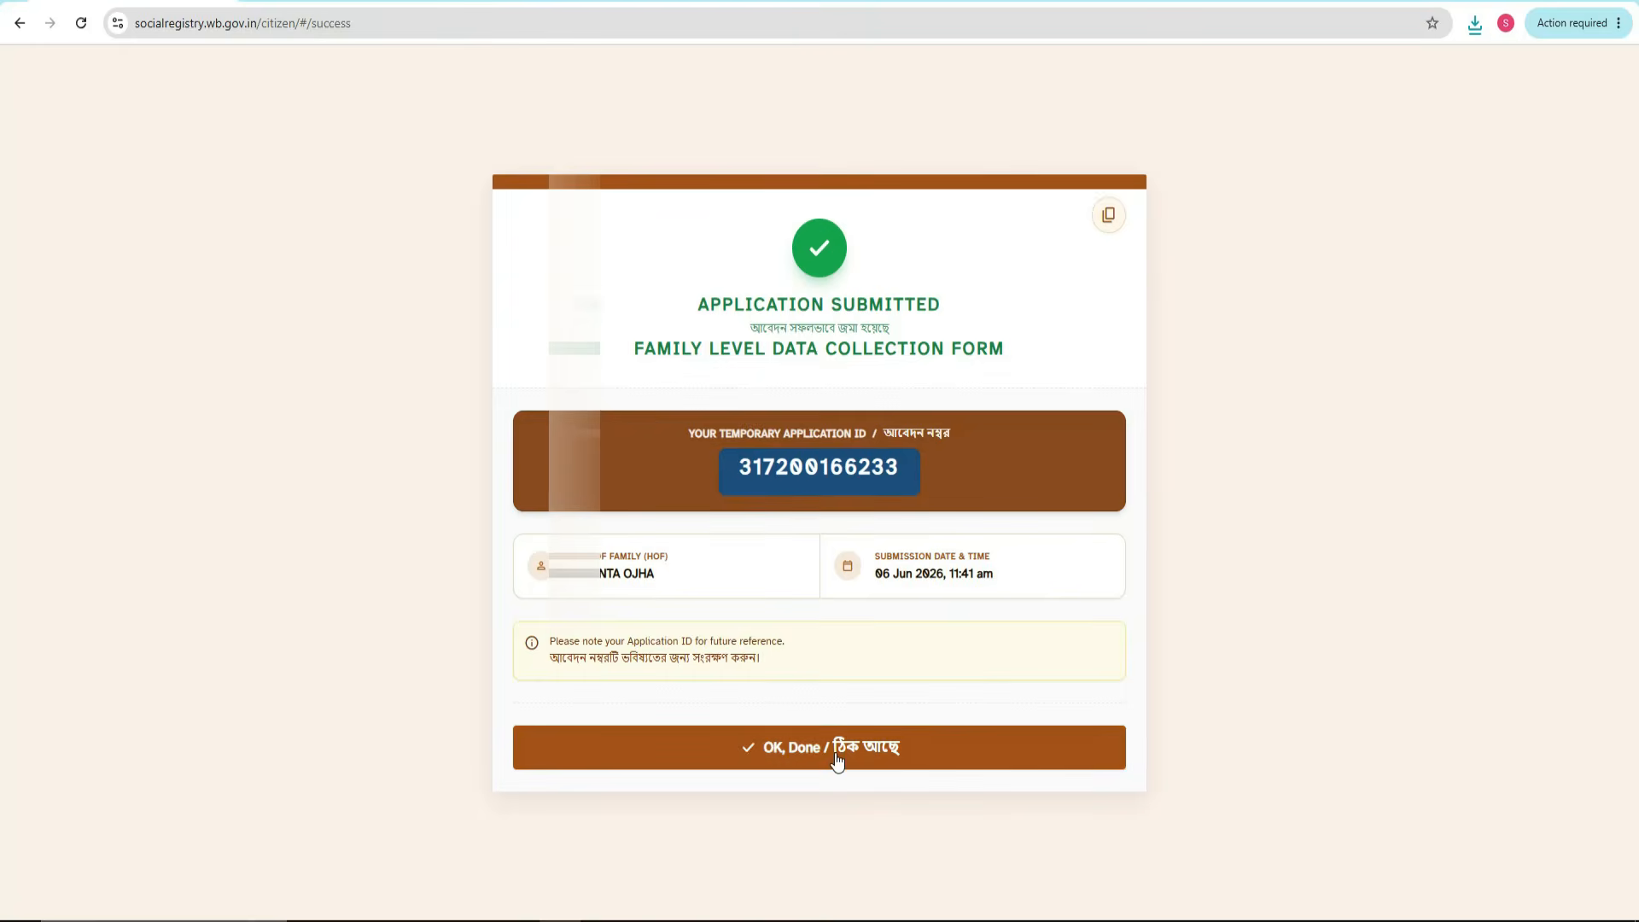